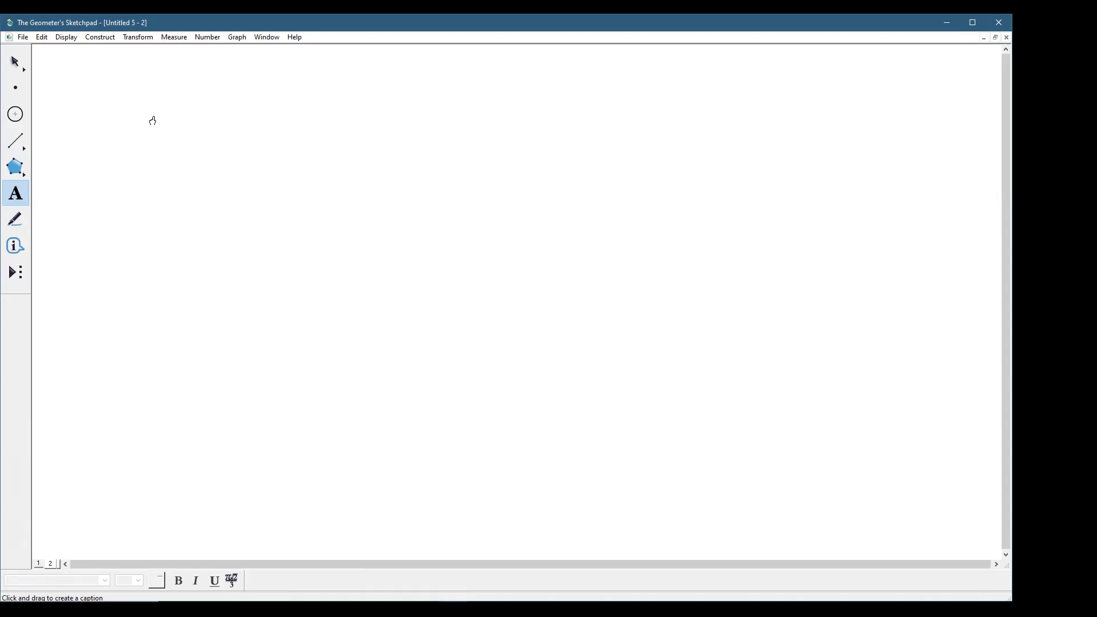
Place four separate points in the upper-left area of the sketch
{"action": "left_click", "coordinate": [16, 62]}
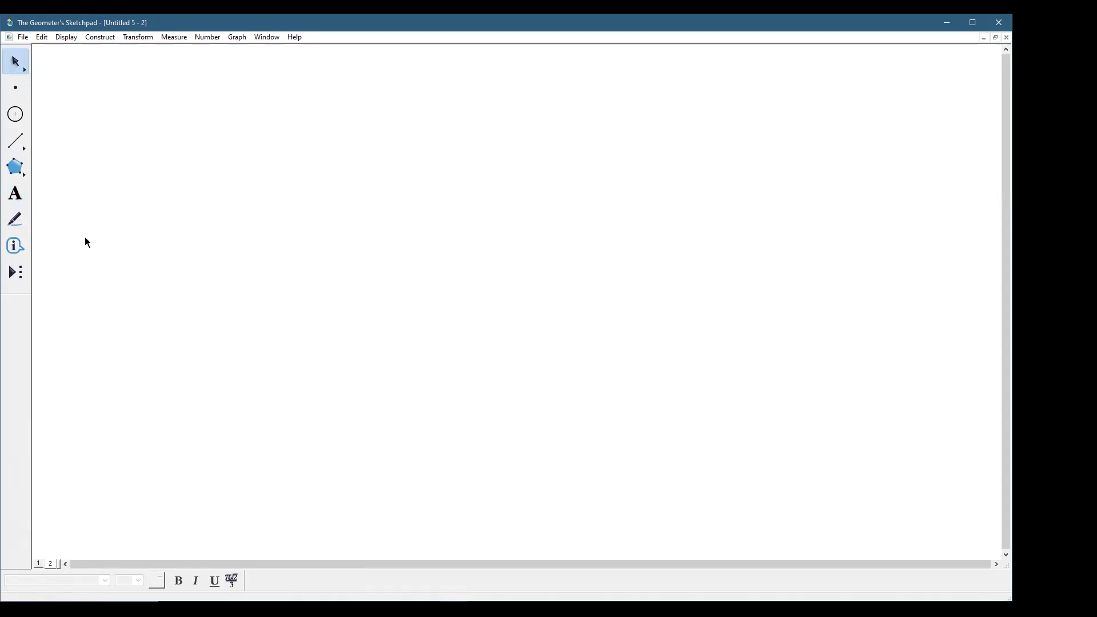
{"action": "left_click", "coordinate": [16, 90]}
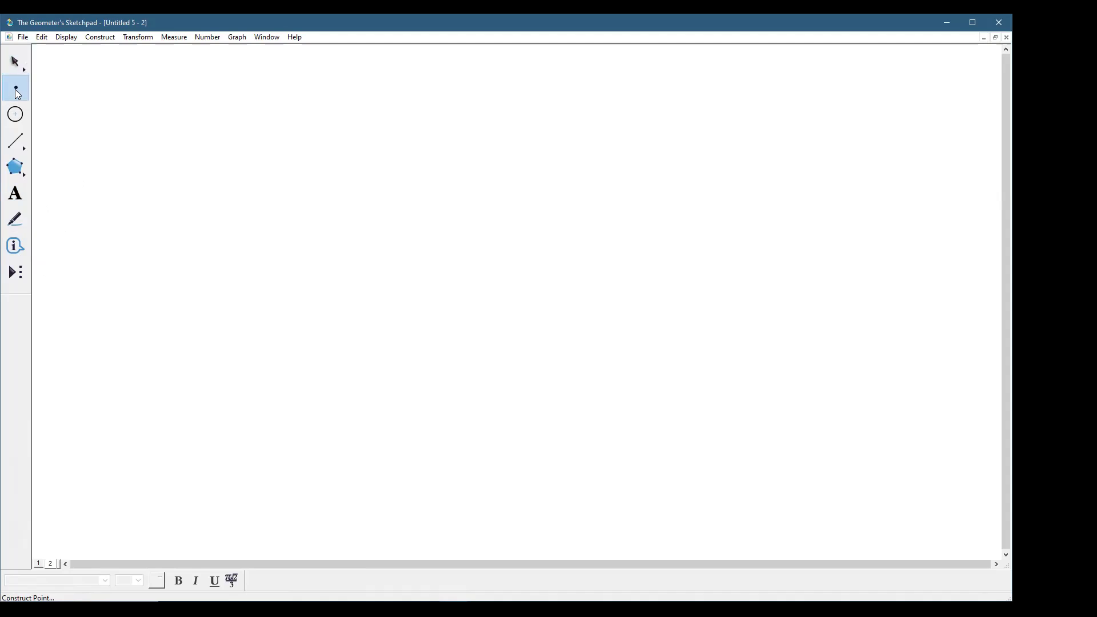
{"action": "left_click", "coordinate": [152, 140]}
{"action": "left_click", "coordinate": [273, 169]}
{"action": "left_click", "coordinate": [366, 136]}
{"action": "left_click", "coordinate": [293, 223]}
Draw a triangle of three connected segments starting from the lowest of the four points
{"action": "left_click", "coordinate": [16, 140]}
{"action": "left_click_drag", "start_coordinate": [293, 223], "coordinate": [543, 217]}
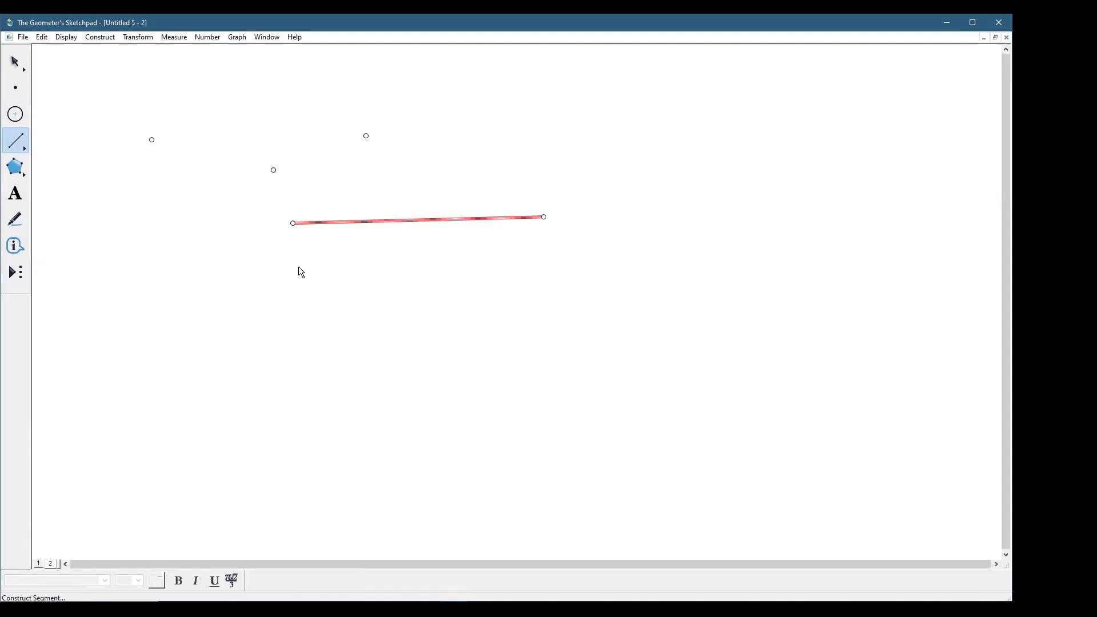
{"action": "left_click_drag", "start_coordinate": [292, 223], "coordinate": [553, 221]}
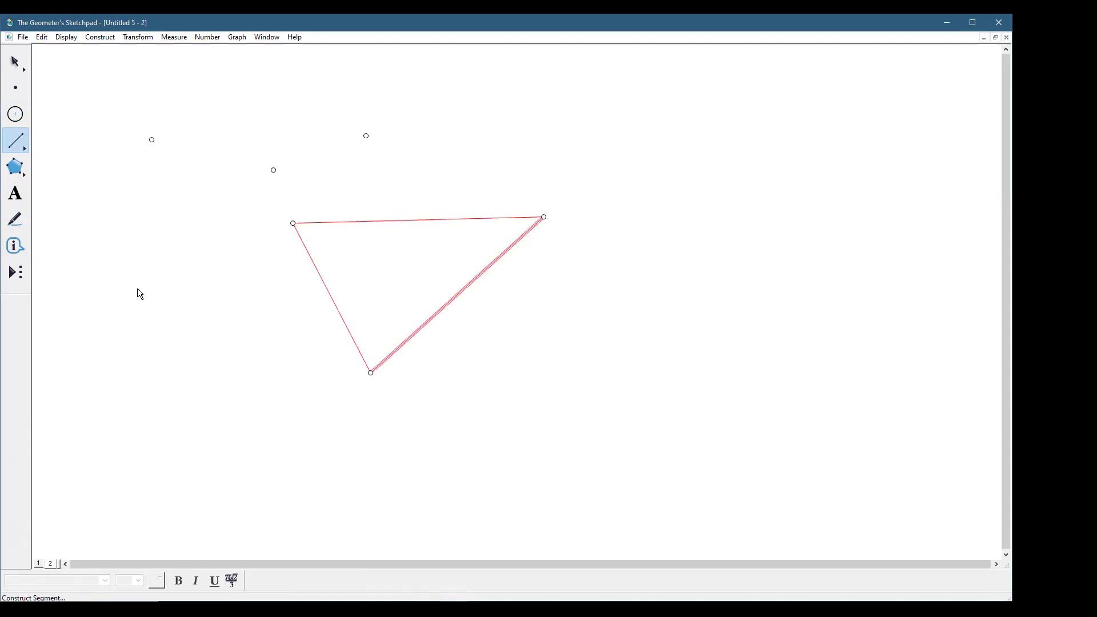
Give all three sides of the triangle a thicker line style
{"action": "left_click", "coordinate": [15, 62]}
{"action": "left_click", "coordinate": [479, 226]}
{"action": "left_click_drag", "start_coordinate": [463, 192], "coordinate": [505, 323]}
{"action": "left_click", "coordinate": [336, 306]}
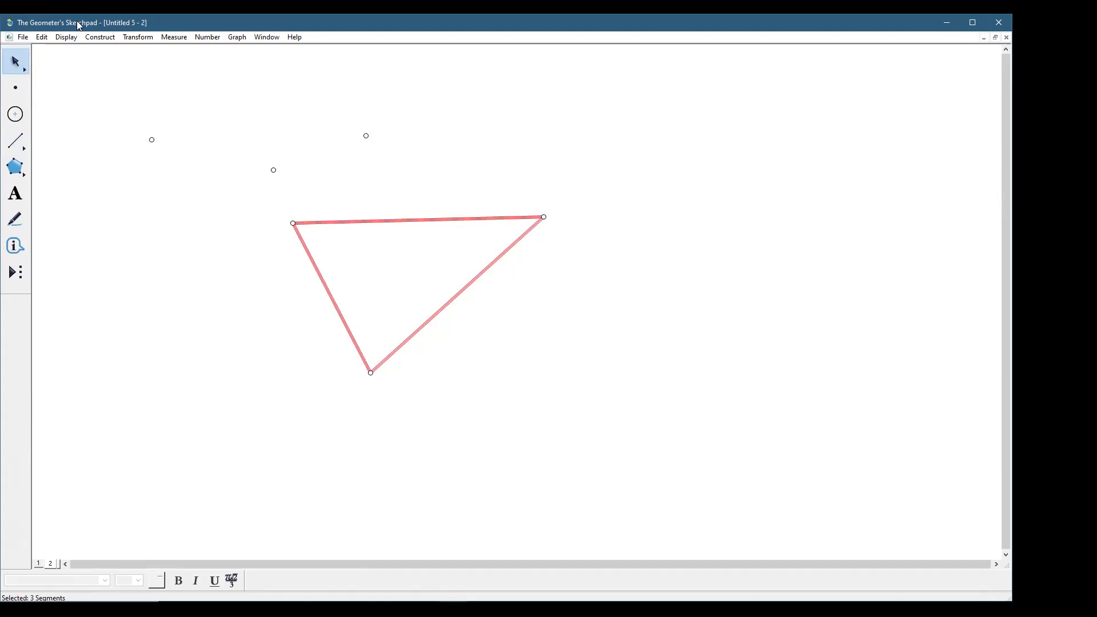
{"action": "left_click", "coordinate": [65, 37]}
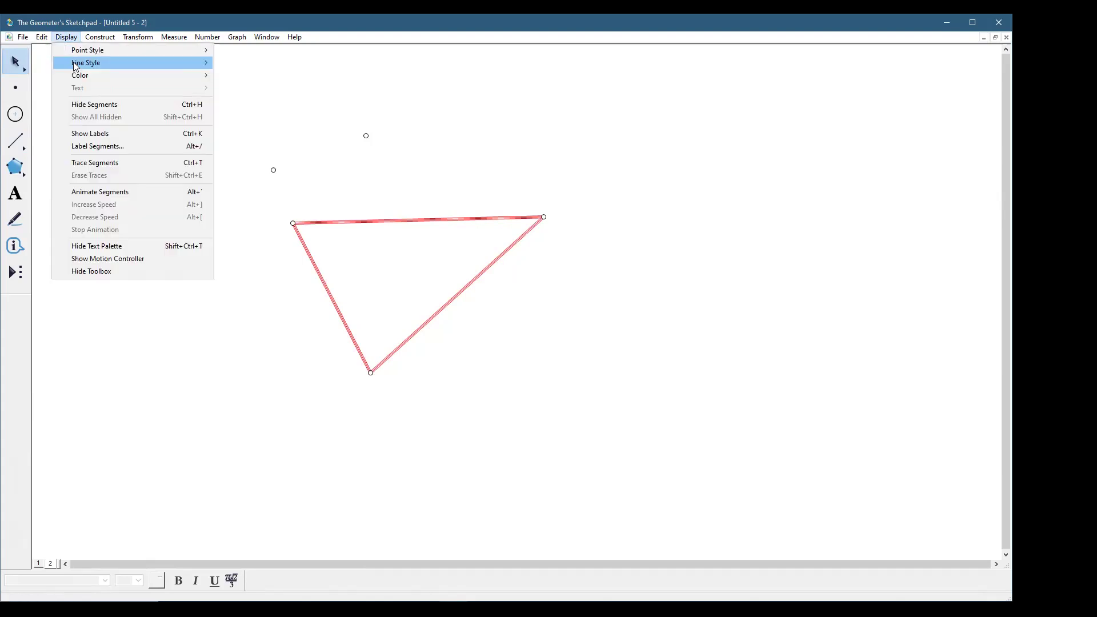
{"action": "mouse_move", "coordinate": [75, 62]}
{"action": "left_click", "coordinate": [253, 85]}
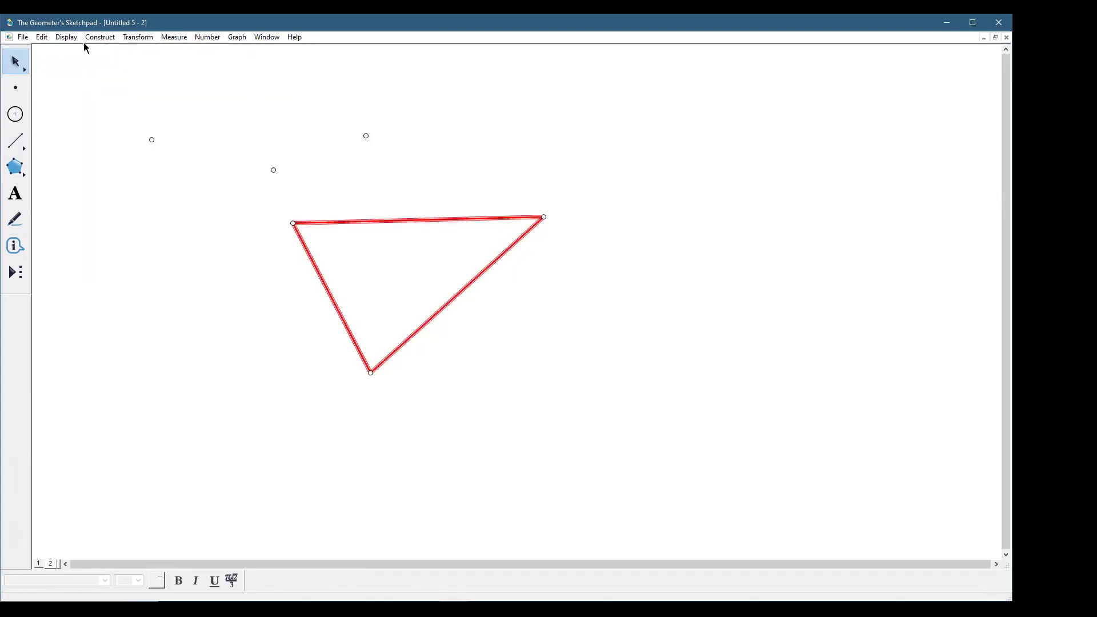
Color the triangle's three sides black and deselect them
{"action": "left_click", "coordinate": [66, 37]}
{"action": "mouse_move", "coordinate": [74, 74]}
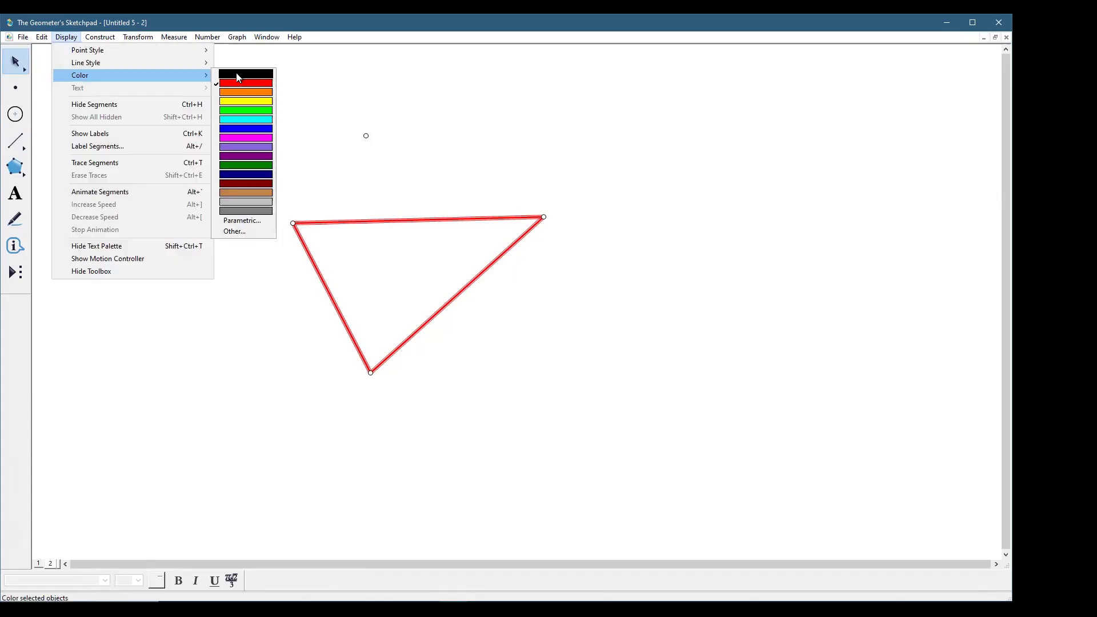
{"action": "left_click", "coordinate": [231, 73]}
{"action": "left_click", "coordinate": [435, 144]}
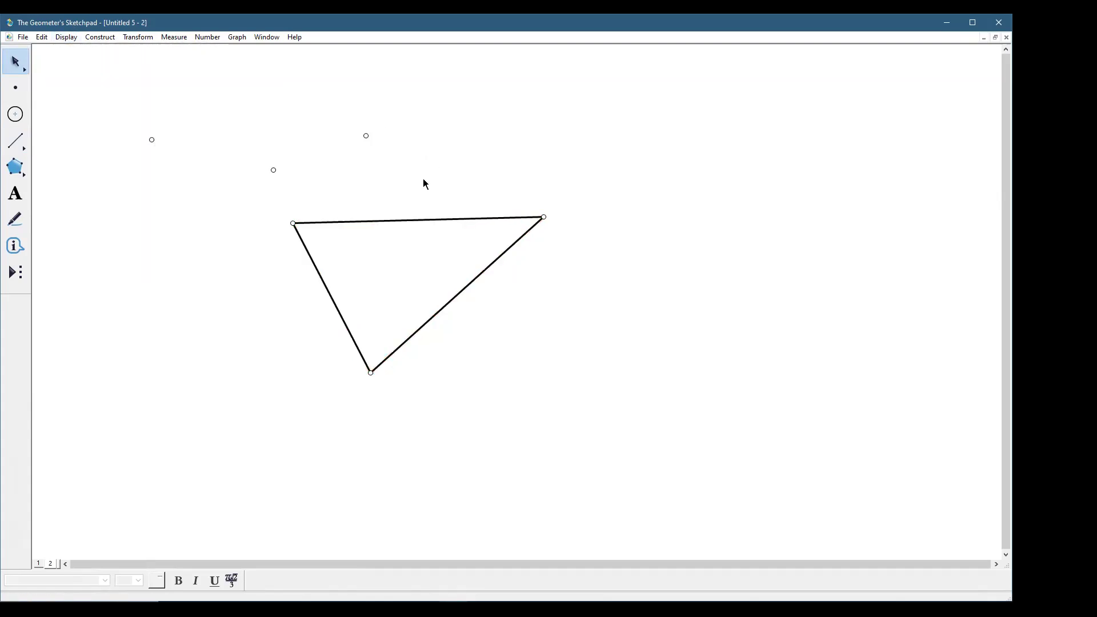
Construct a filled four-sided polygon to the lower left of the triangle
{"action": "left_click", "coordinate": [15, 167]}
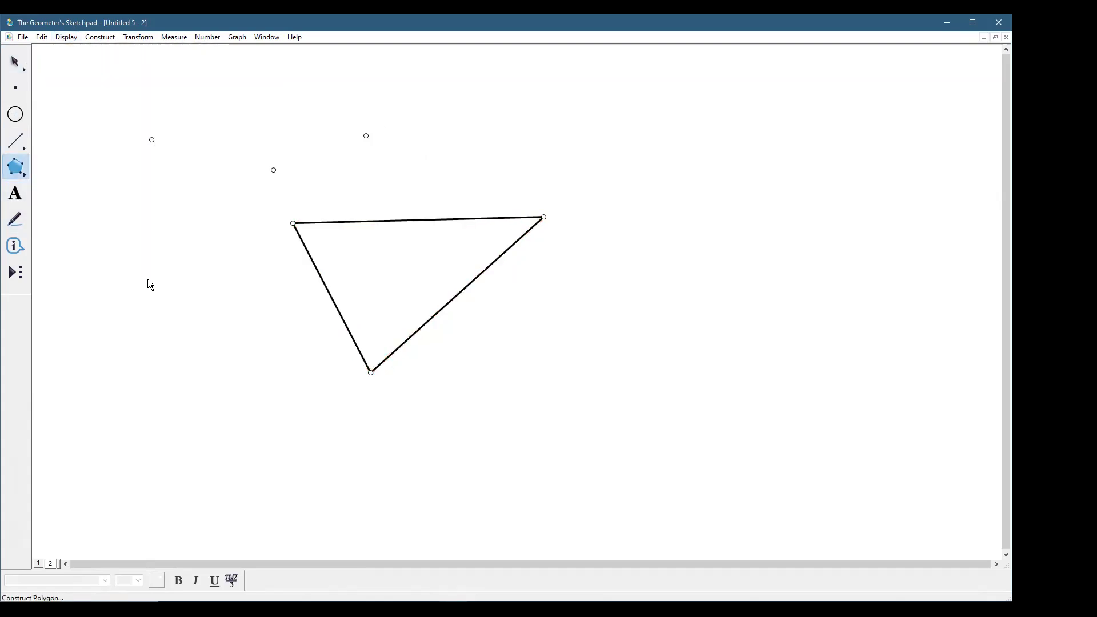
{"action": "left_click", "coordinate": [195, 379]}
{"action": "left_click", "coordinate": [215, 275]}
{"action": "left_click", "coordinate": [301, 351]}
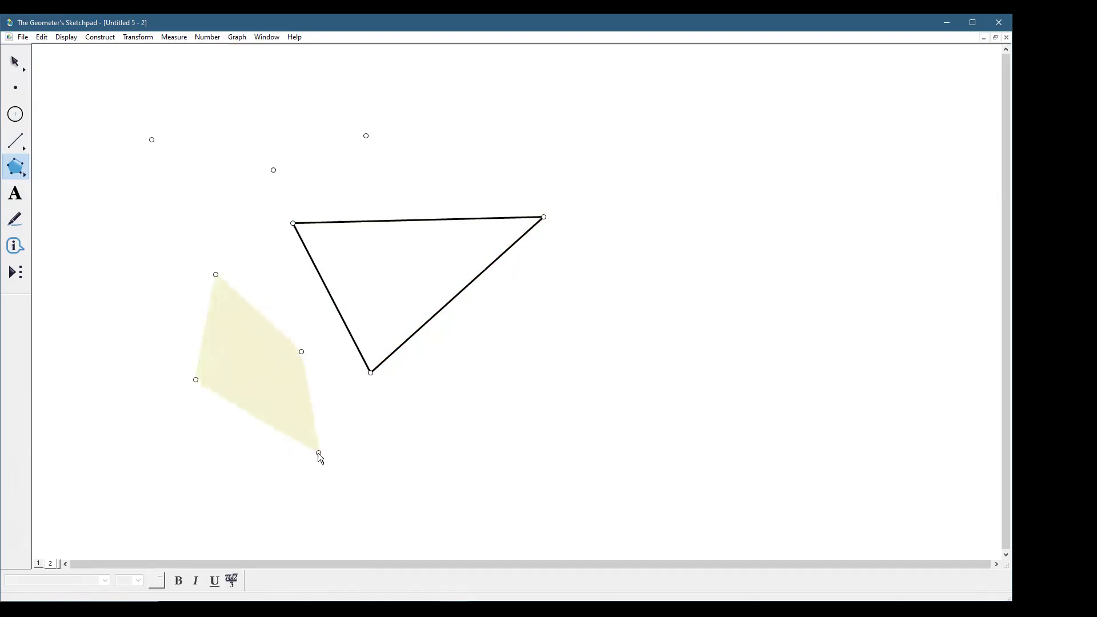
{"action": "left_click", "coordinate": [195, 379]}
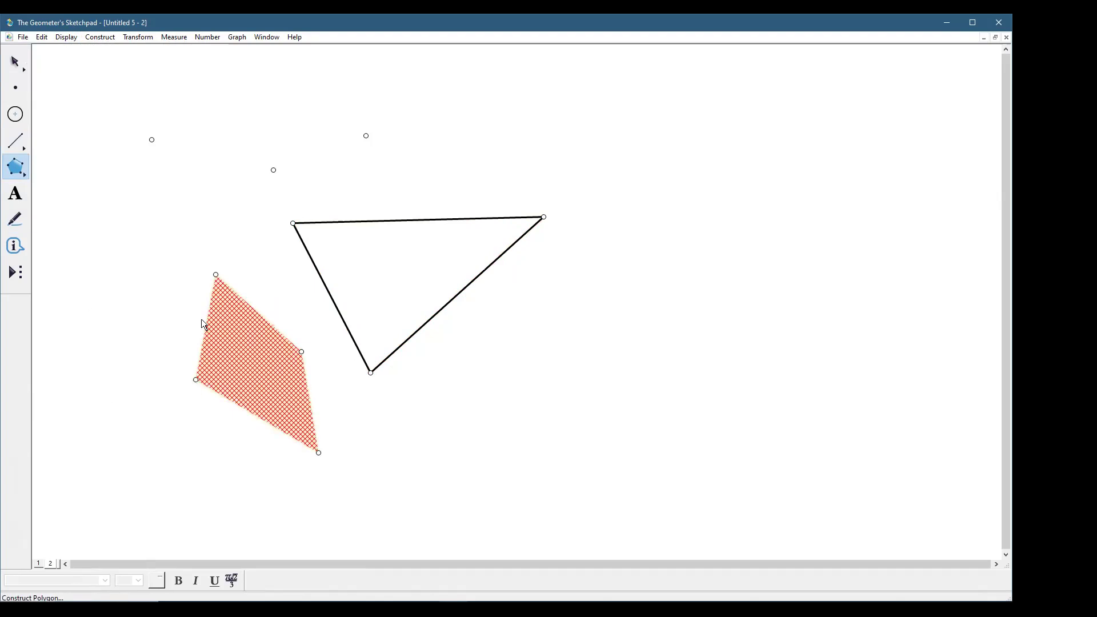
Color the quadrilateral's interior yellow
{"action": "left_click", "coordinate": [75, 129]}
{"action": "key", "text": "Escape"}
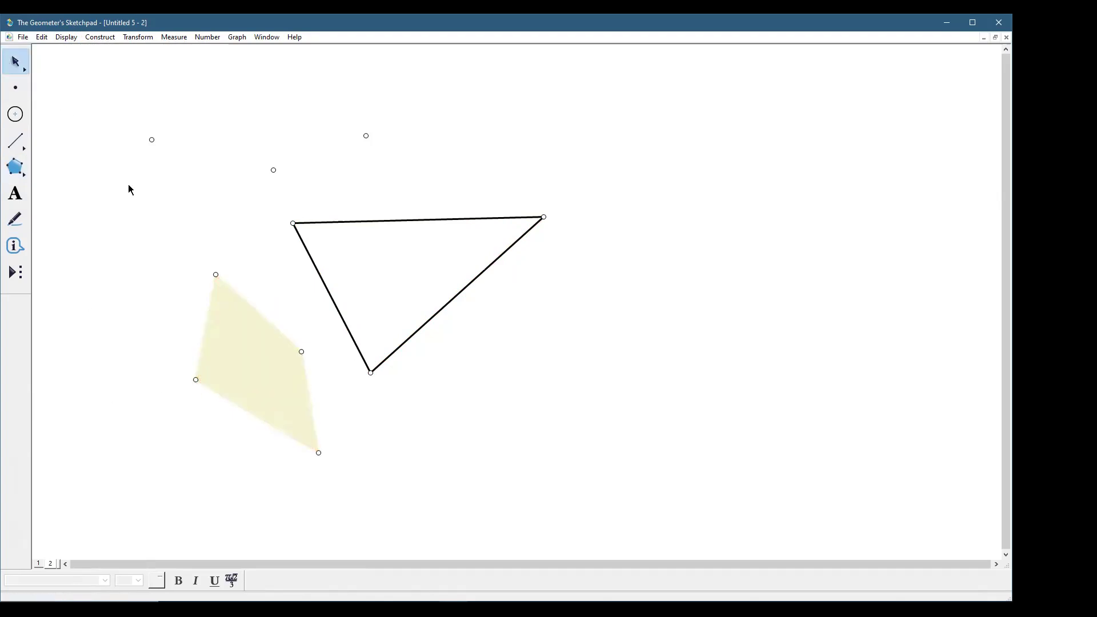
{"action": "left_click", "coordinate": [252, 360]}
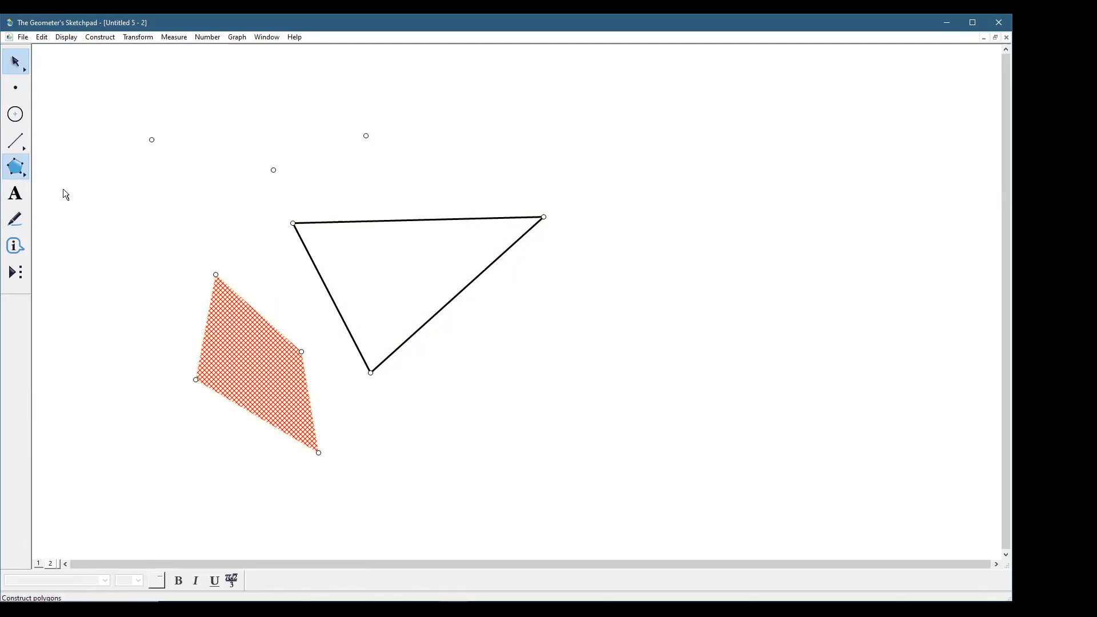
{"action": "right_click", "coordinate": [234, 327]}
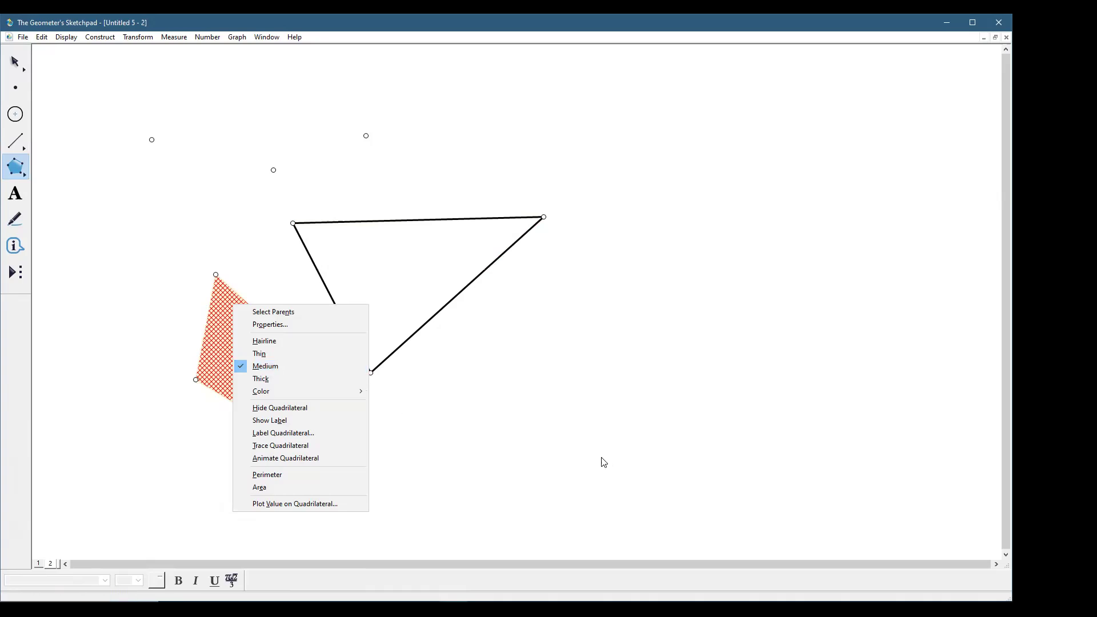
{"action": "left_click", "coordinate": [311, 389]}
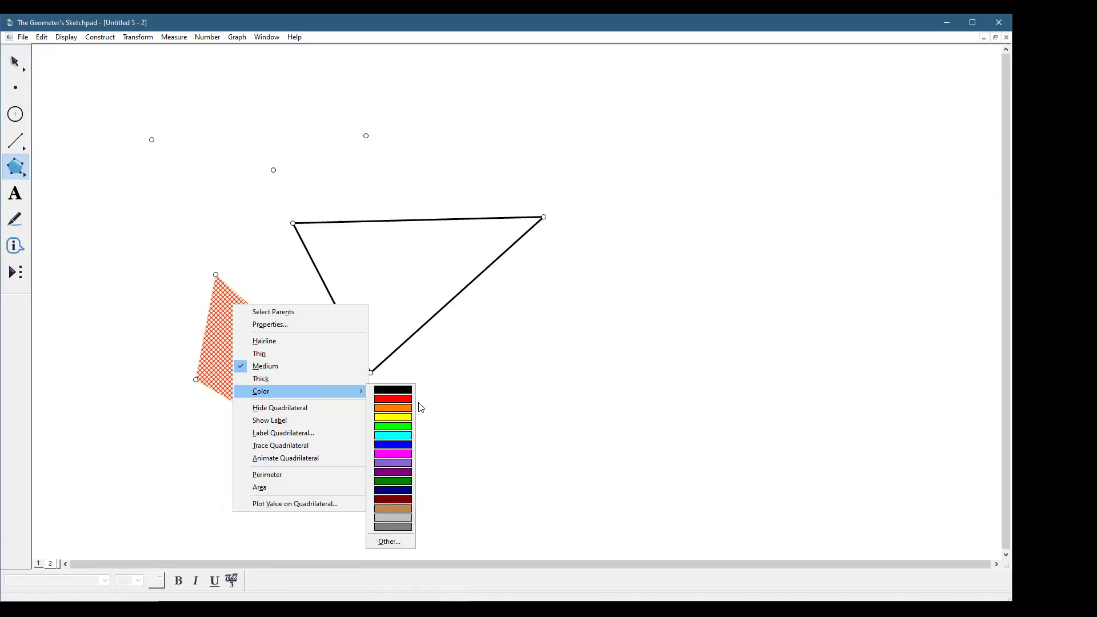
{"action": "left_click", "coordinate": [407, 424]}
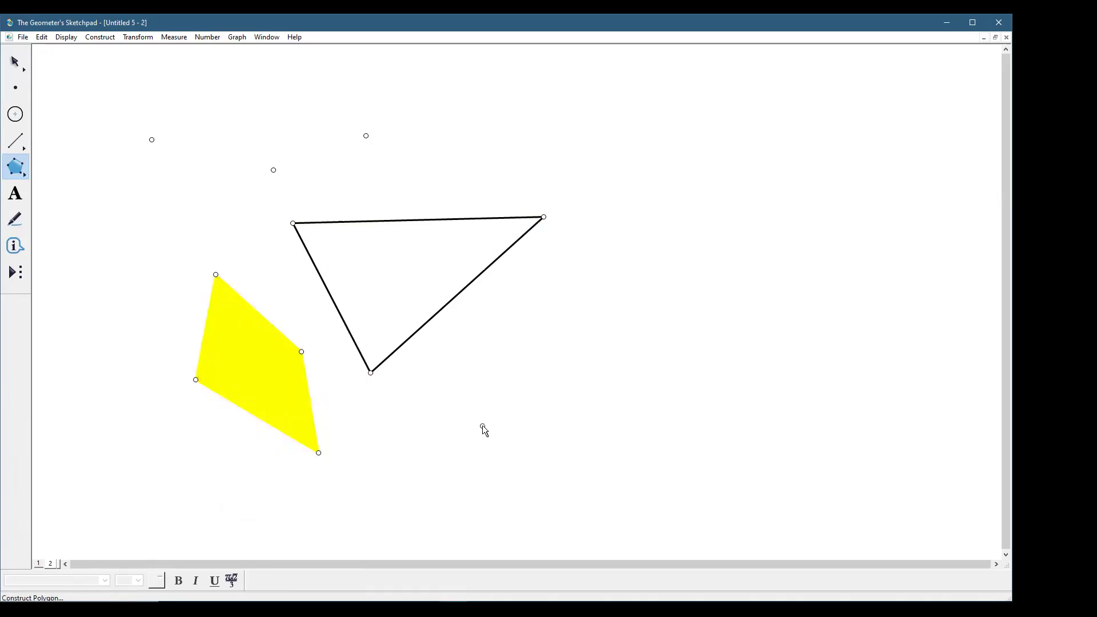
Construct a second, self-crossing quadrilateral from the first one's right corner across to the area right of the triangle, and deselect it
{"action": "left_click", "coordinate": [301, 351]}
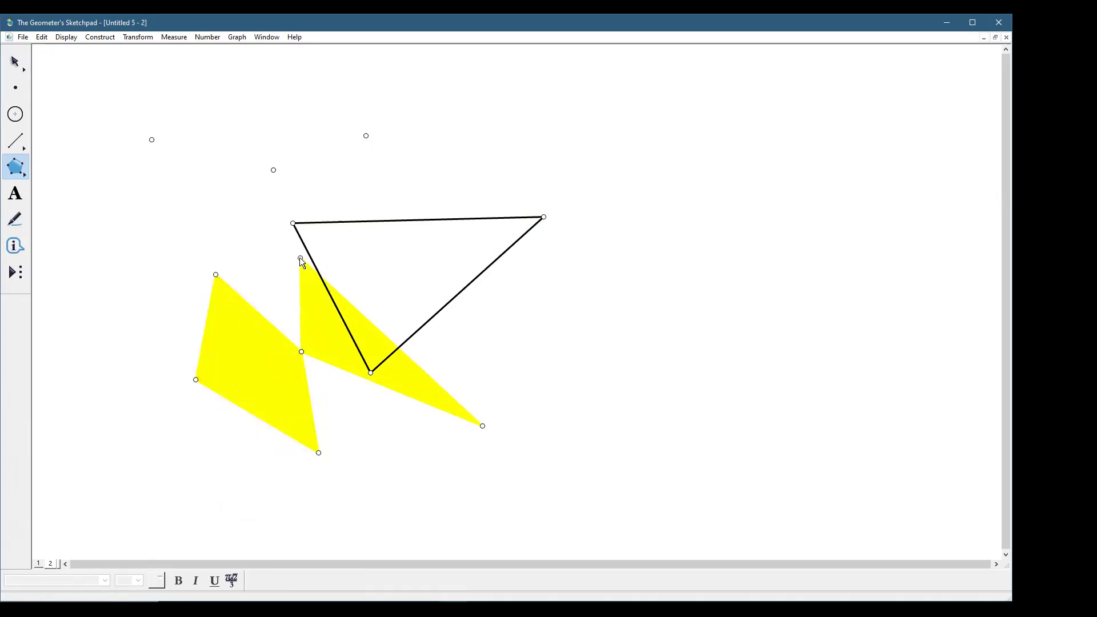
{"action": "left_click", "coordinate": [695, 299]}
{"action": "double_click", "coordinate": [640, 160]}
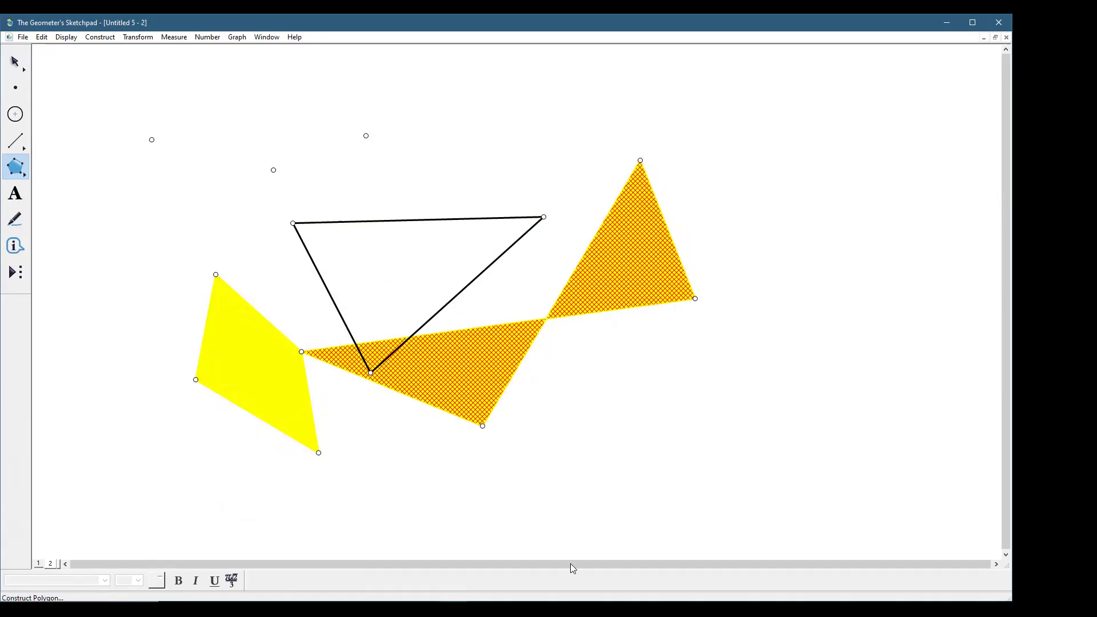
{"action": "left_click", "coordinate": [21, 62]}
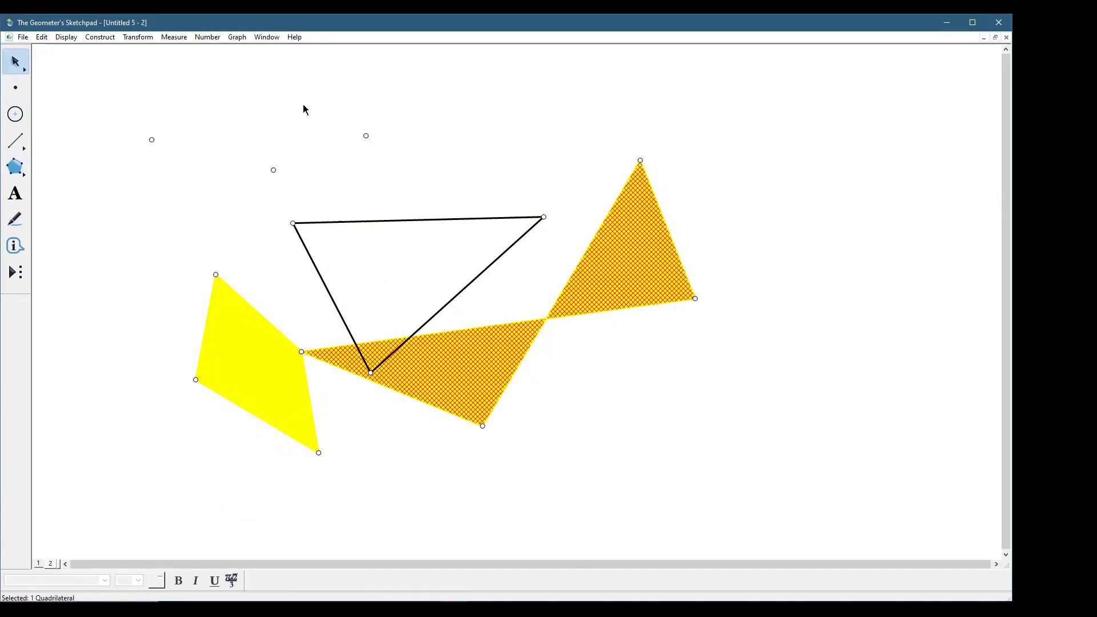
{"action": "left_click", "coordinate": [463, 123]}
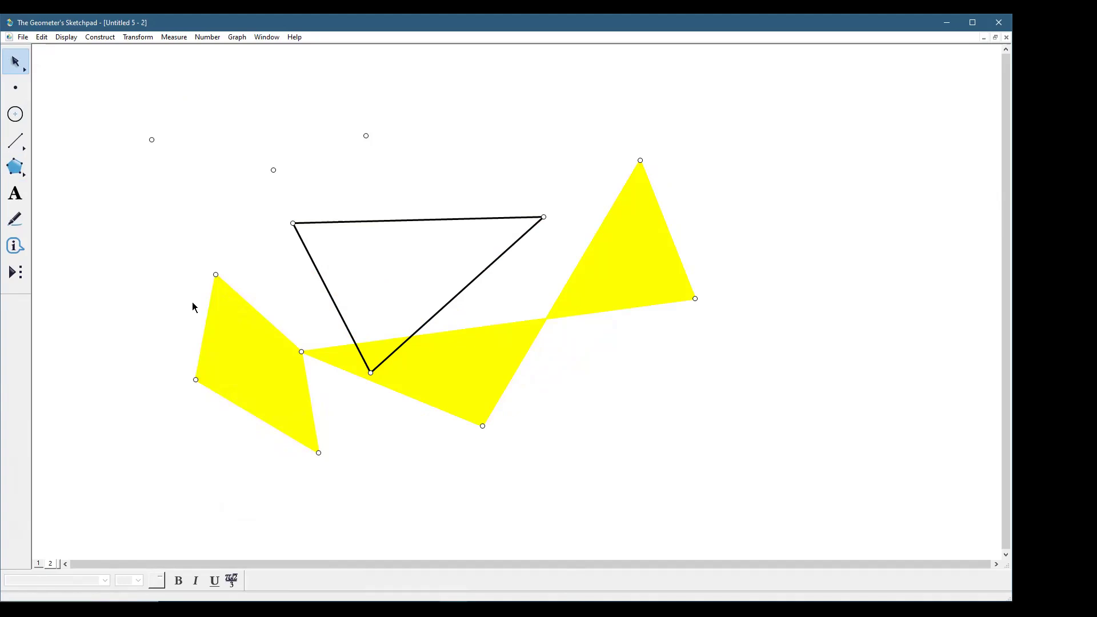
Add the caption "THIS IS MY TEXT" below the right part of the crossed quadrilateral
{"action": "left_click", "coordinate": [16, 196]}
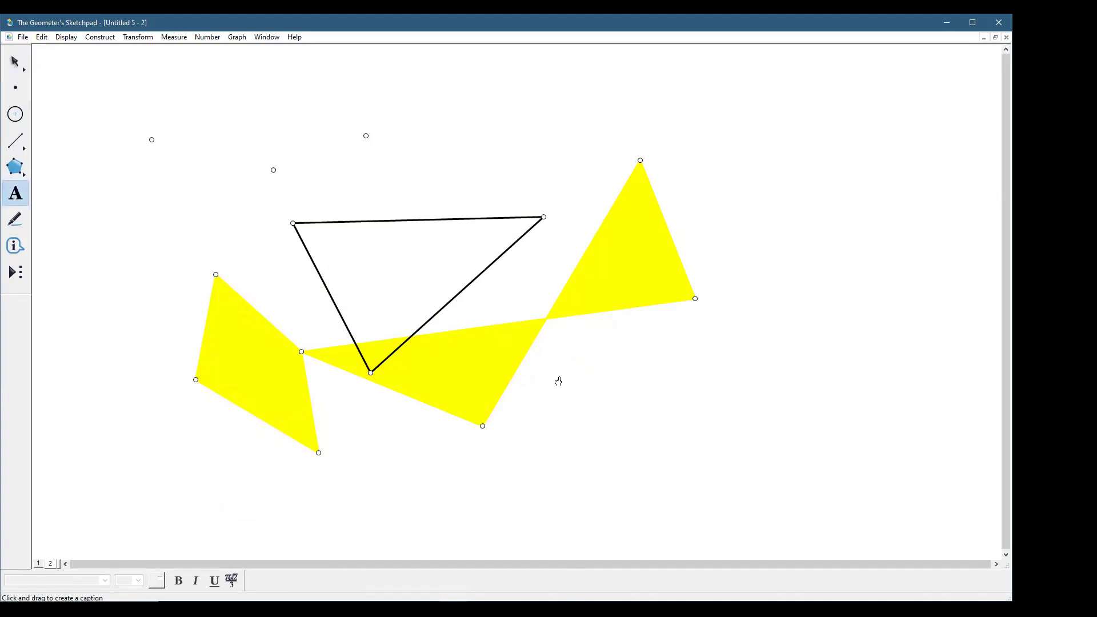
{"action": "left_click_drag", "start_coordinate": [547, 369], "coordinate": [764, 429]}
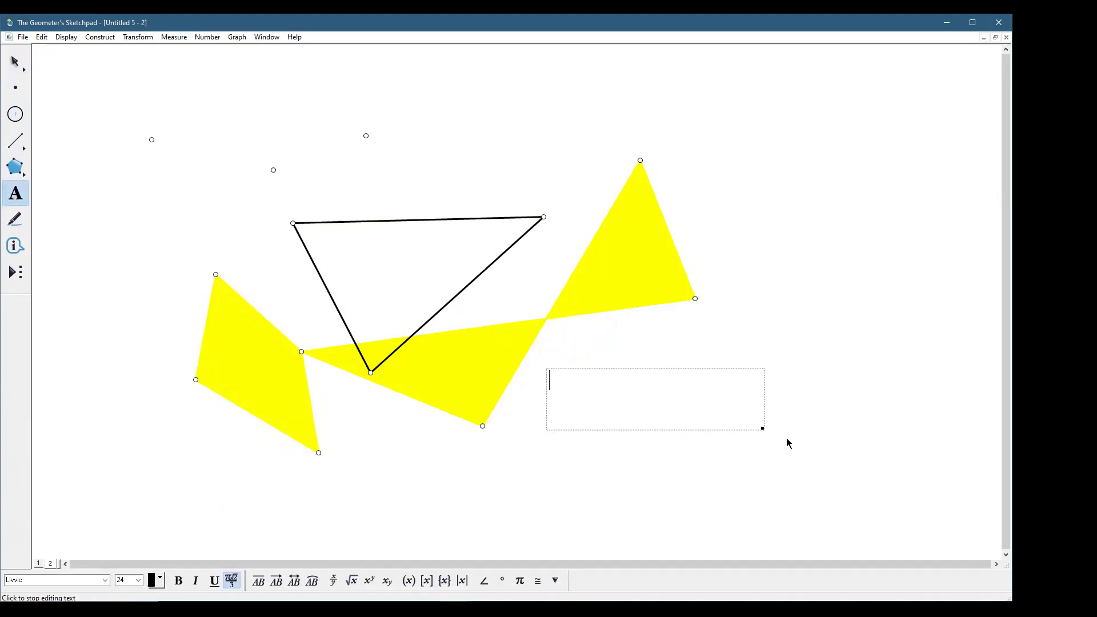
{"action": "type", "text": "THIS IS MY TEXT"}
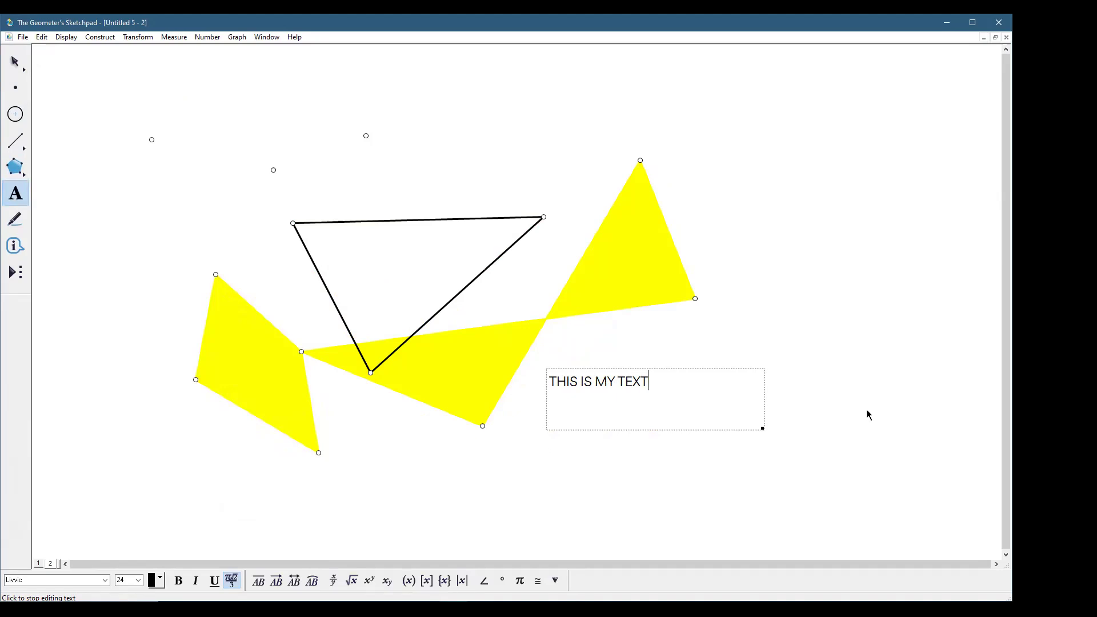
{"action": "left_click", "coordinate": [832, 339]}
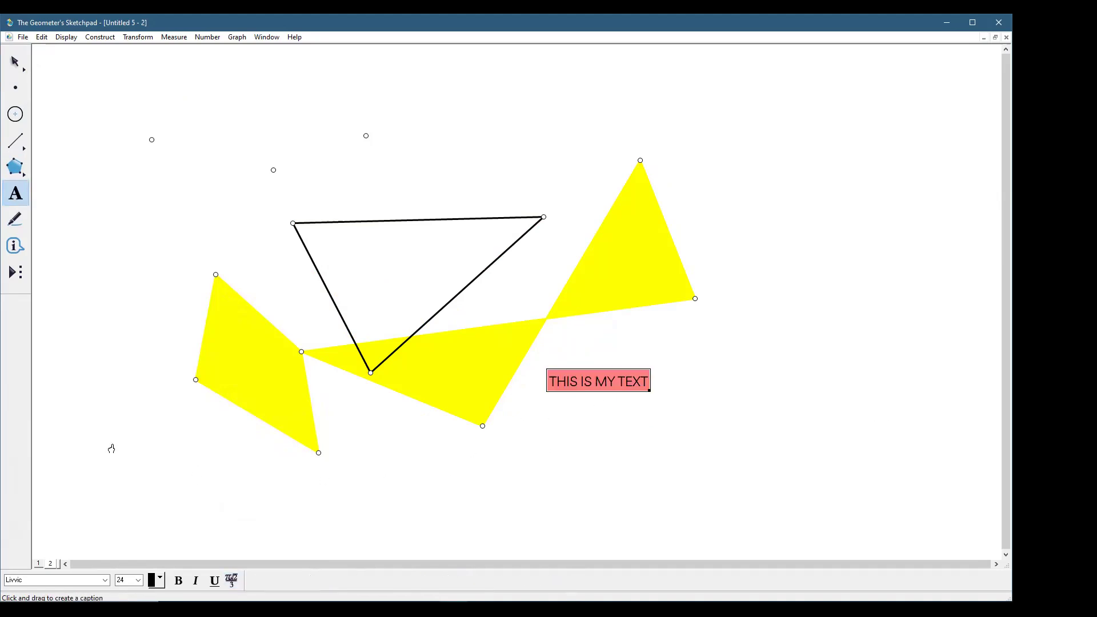
{"action": "left_click", "coordinate": [15, 61]}
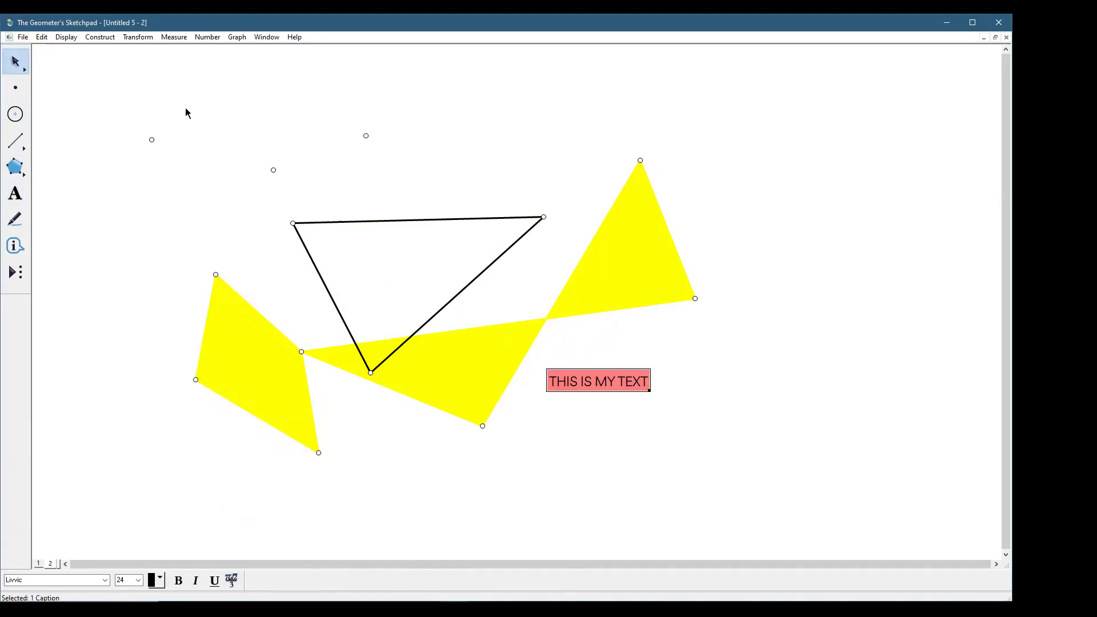
{"action": "left_click", "coordinate": [264, 110]}
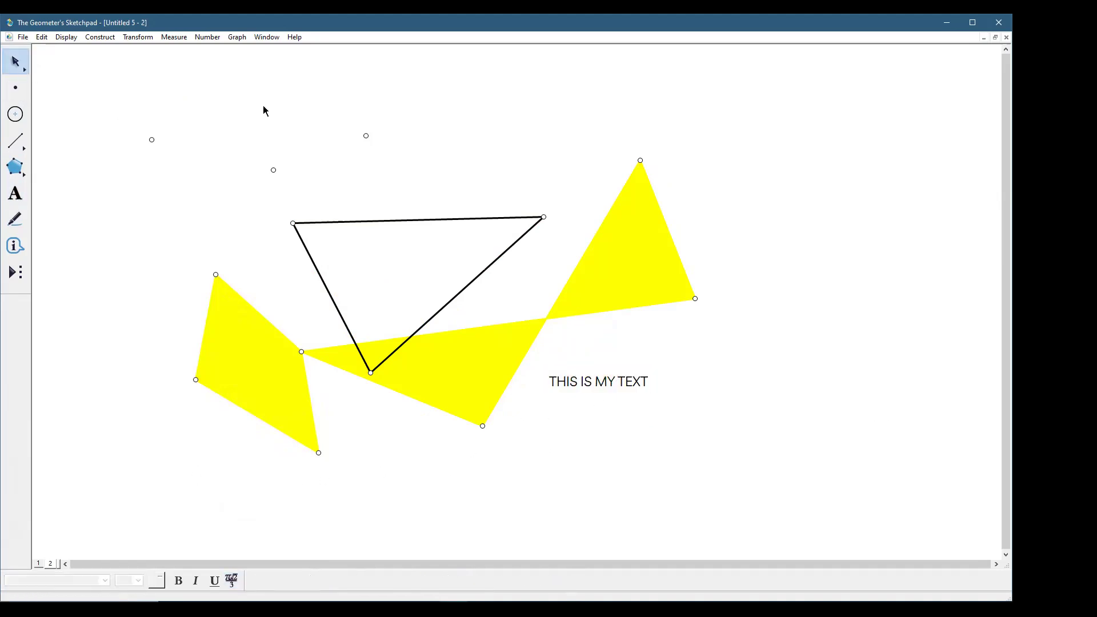
Mark the triangle's left angle, add a single and a double tick mark to its upper side, and a triple one to its right side
{"action": "left_click", "coordinate": [16, 223]}
{"action": "left_click_drag", "start_coordinate": [323, 238], "coordinate": [302, 229]}
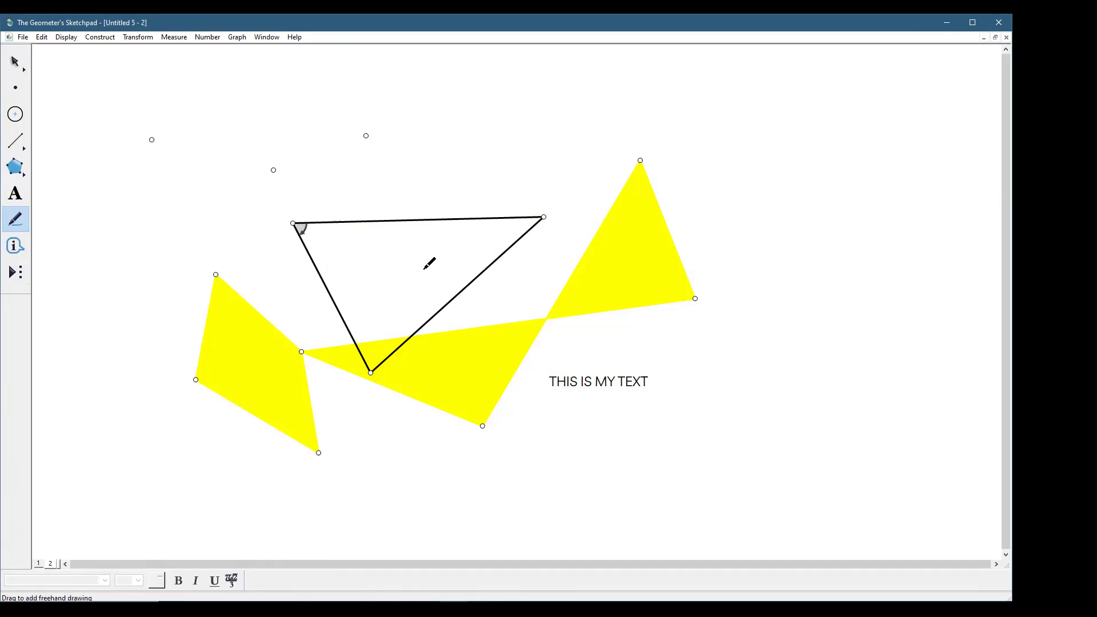
{"action": "left_click", "coordinate": [424, 221]}
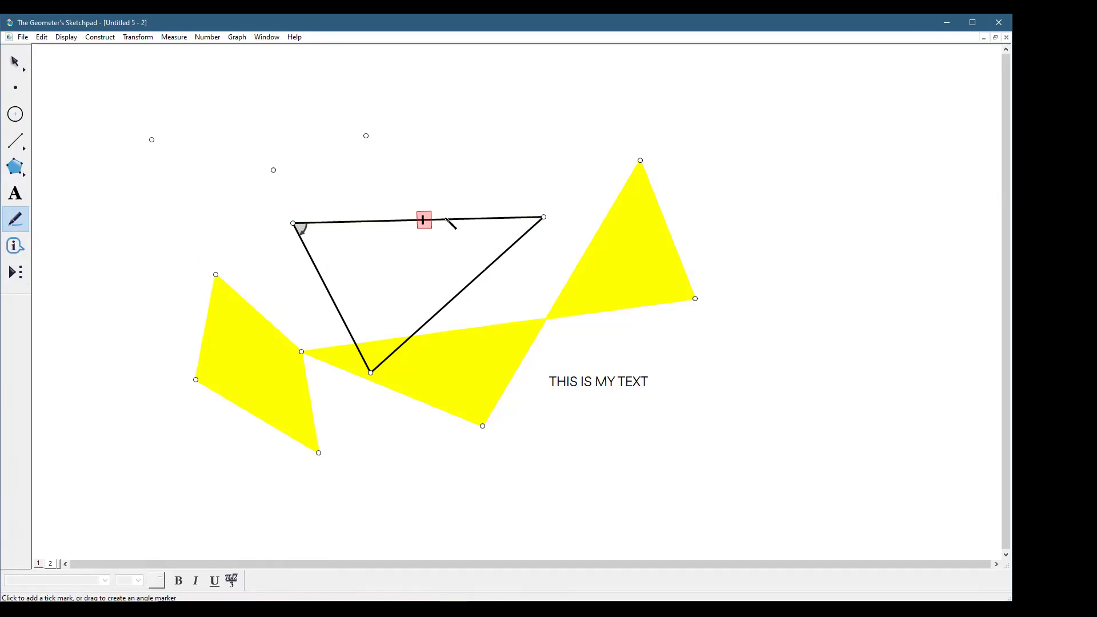
{"action": "left_click", "coordinate": [441, 219]}
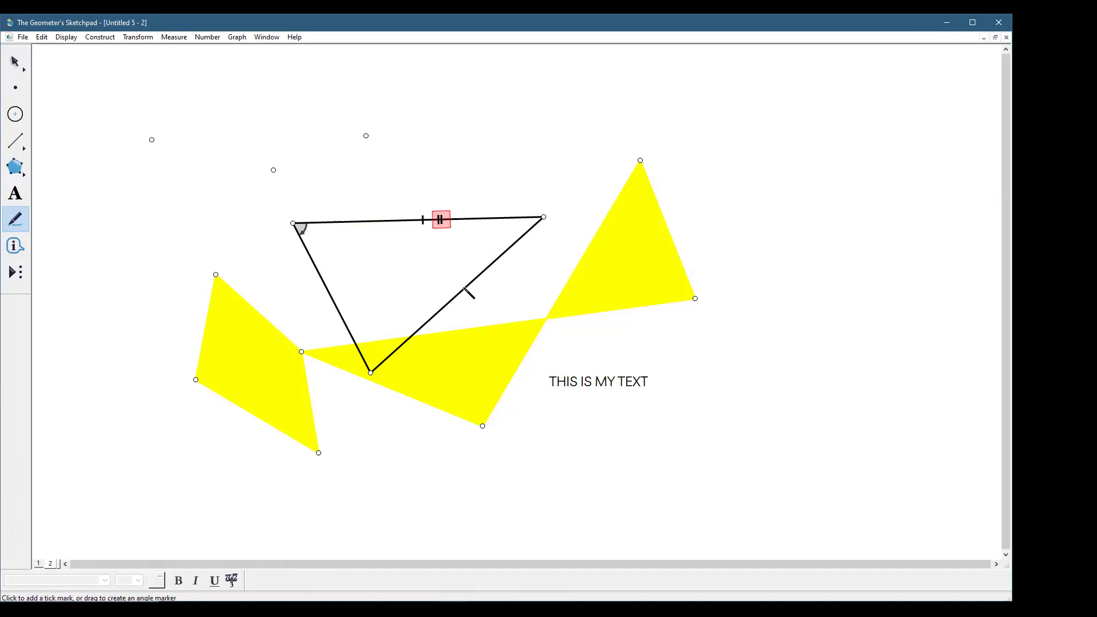
{"action": "left_click", "coordinate": [465, 290]}
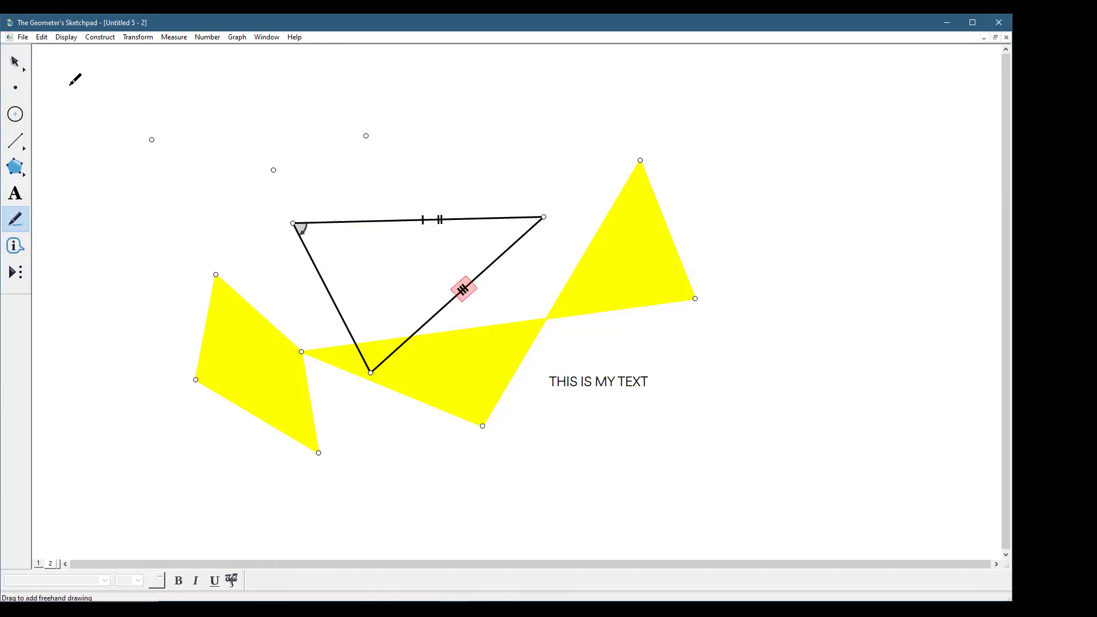
{"action": "left_click", "coordinate": [22, 66]}
{"action": "left_click", "coordinate": [289, 108]}
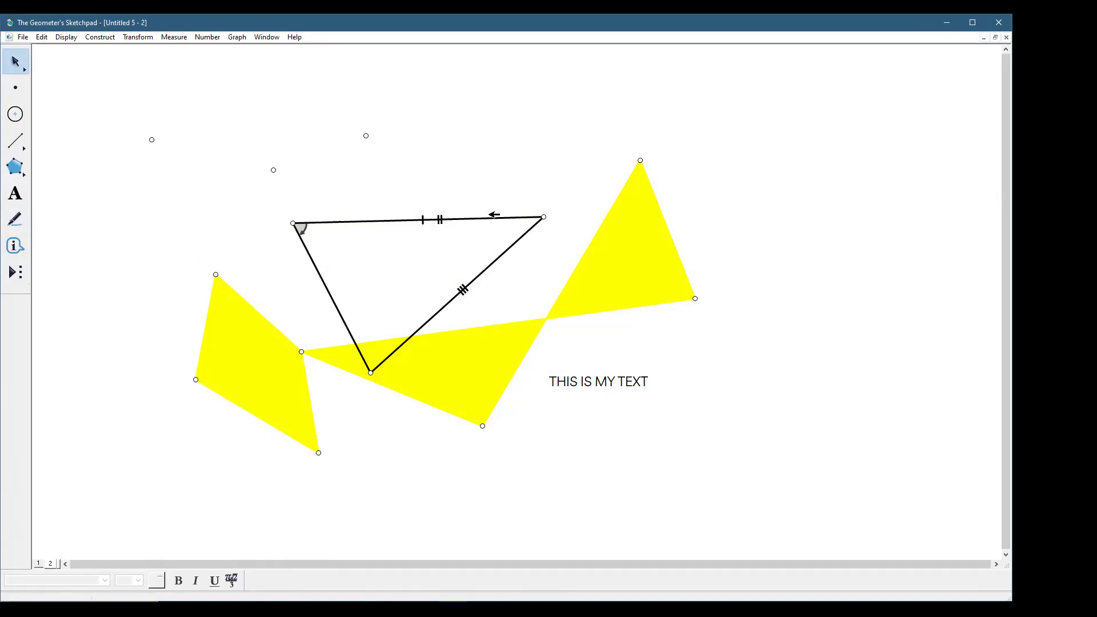
Reshape the triangle by moving its triple-ticked side up and to the right
{"action": "left_click_drag", "start_coordinate": [461, 288], "coordinate": [517, 201]}
{"action": "left_click", "coordinate": [524, 240]}
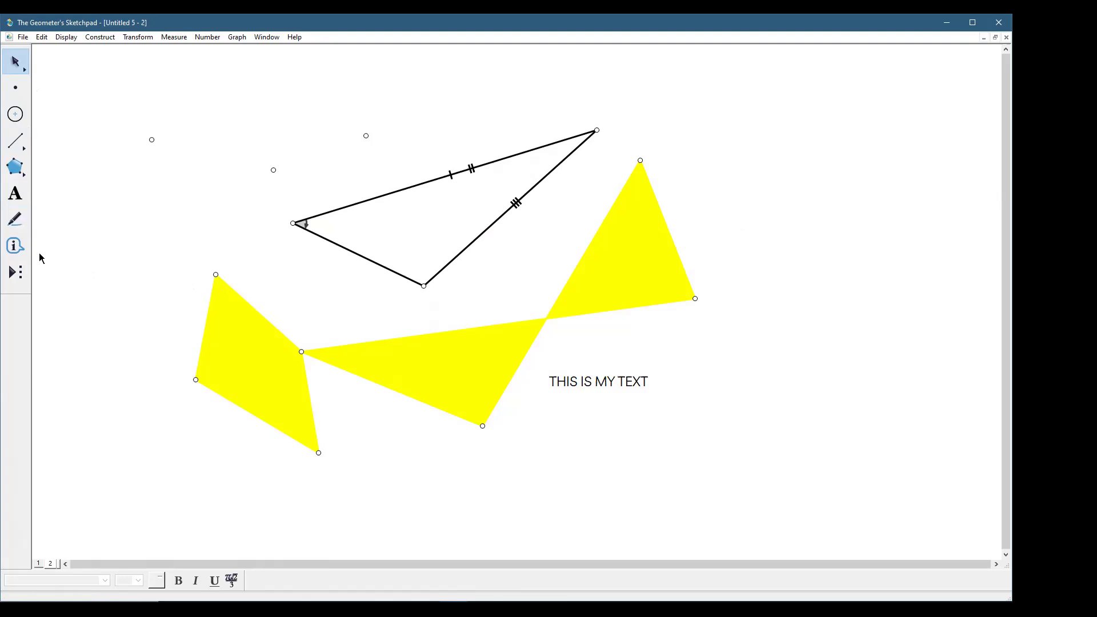
Show the definition of the triangle's upper-right vertex with the Information tool
{"action": "left_click", "coordinate": [13, 246]}
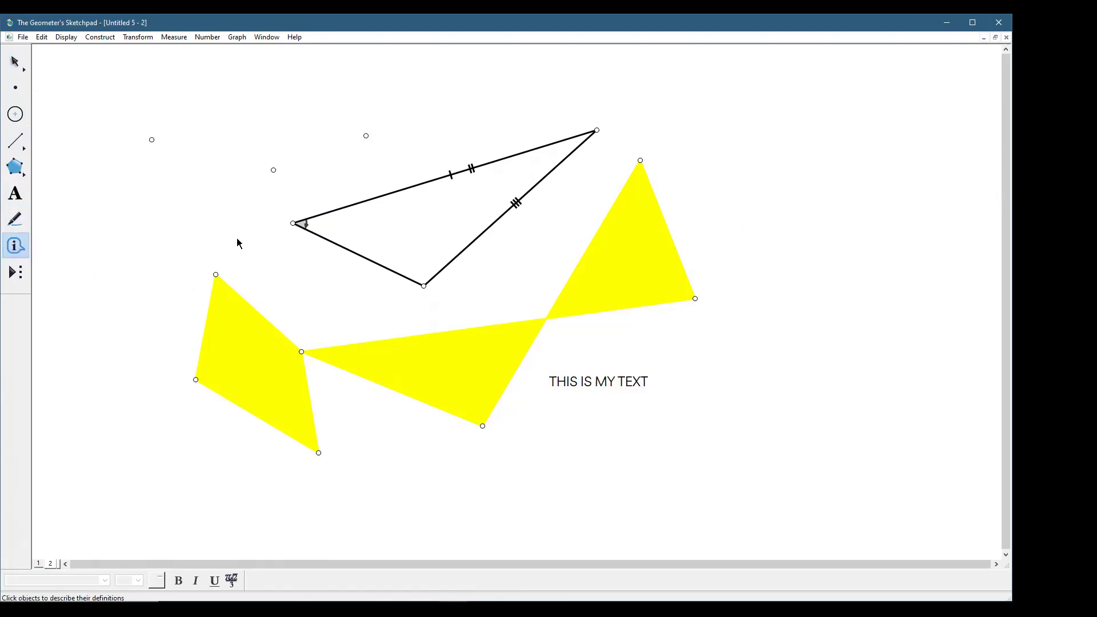
{"action": "left_click", "coordinate": [597, 130]}
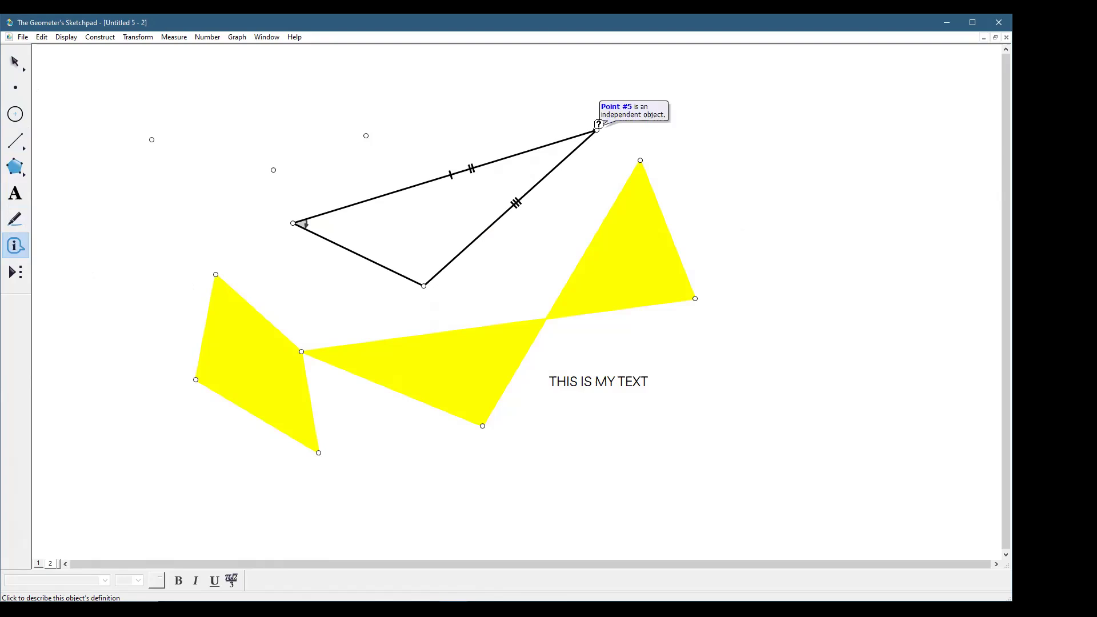
Show the definitions of the crossed quadrilateral and of the triangle's three vertices with the Information tool
{"action": "left_click", "coordinate": [646, 194]}
{"action": "left_click", "coordinate": [456, 362]}
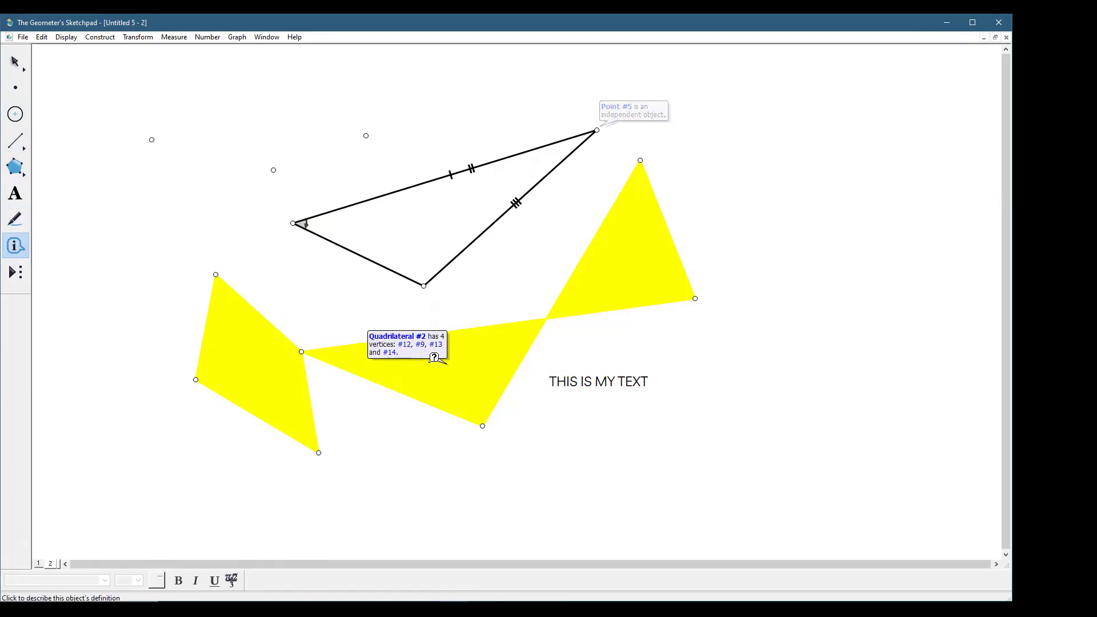
{"action": "left_click", "coordinate": [294, 222]}
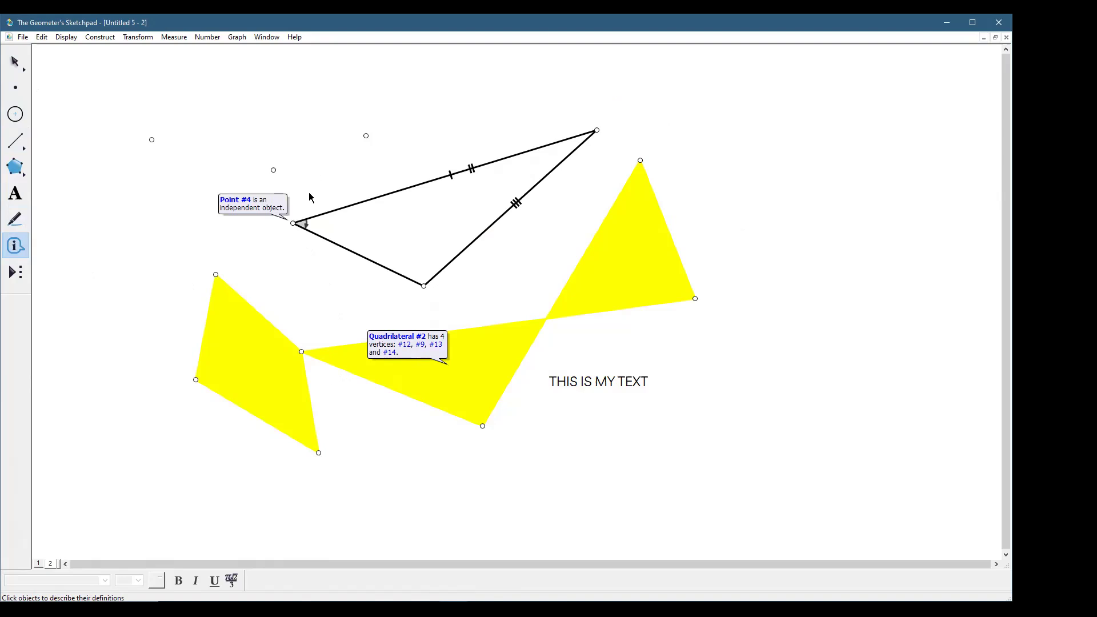
{"action": "left_click", "coordinate": [598, 129]}
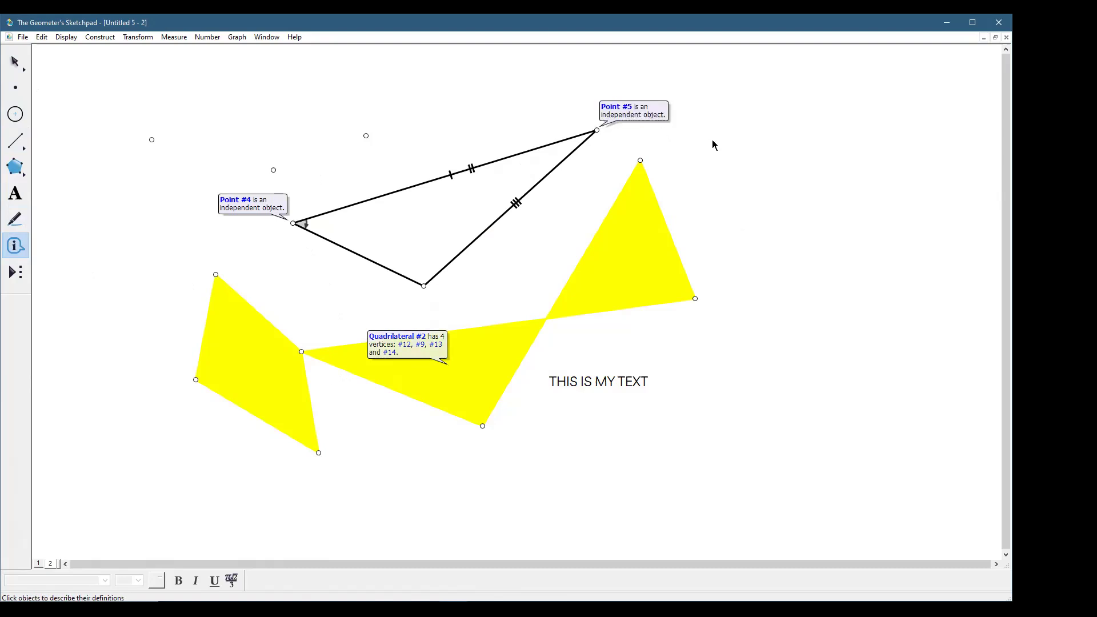
{"action": "left_click", "coordinate": [424, 286]}
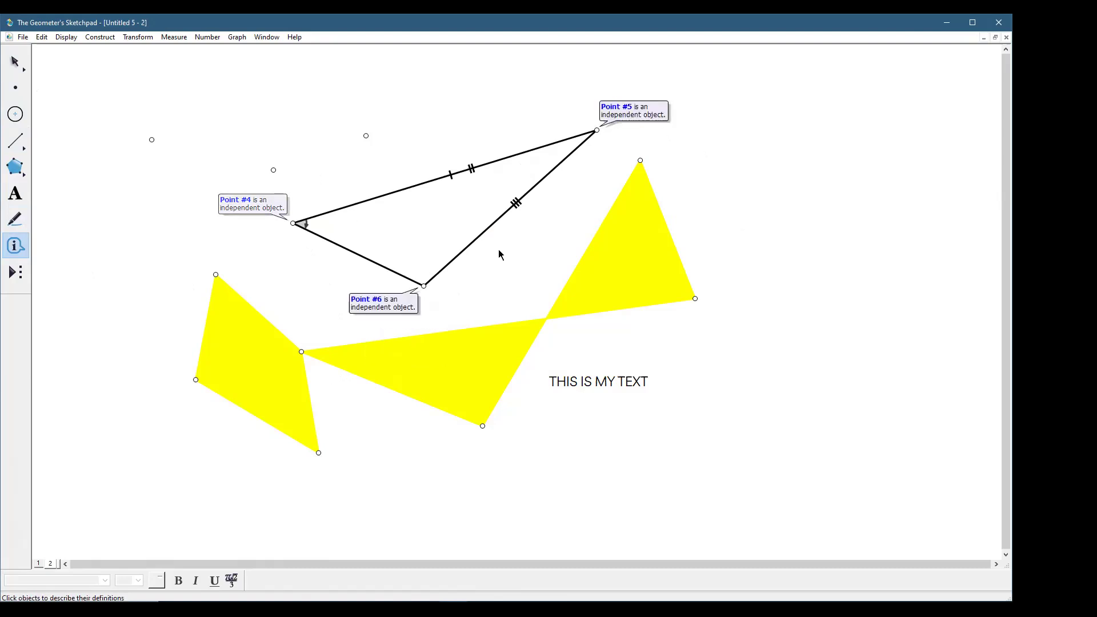
Place a point on the triangle's upper side, left of the tick marks, and show its definition with the Information tool
{"action": "left_click", "coordinate": [16, 88]}
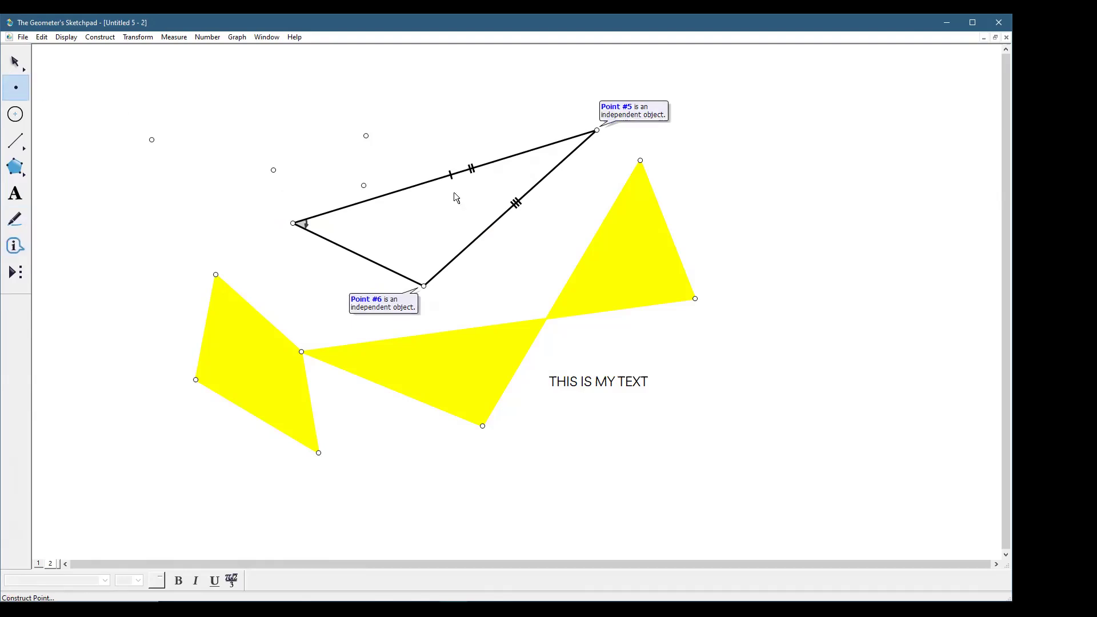
{"action": "left_click", "coordinate": [421, 184]}
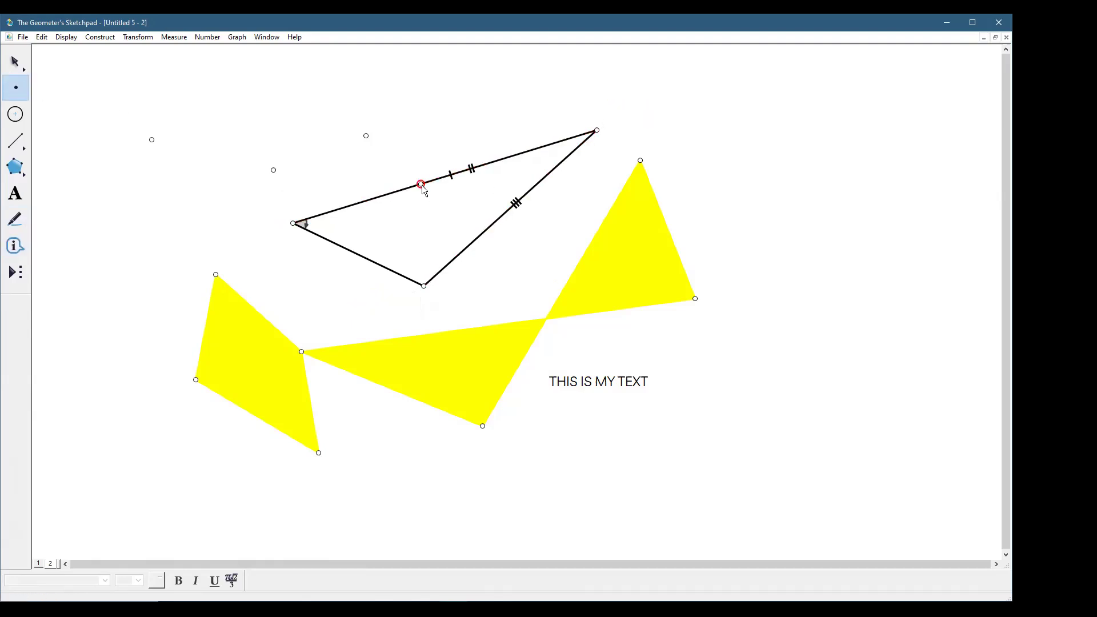
{"action": "left_click", "coordinate": [15, 219]}
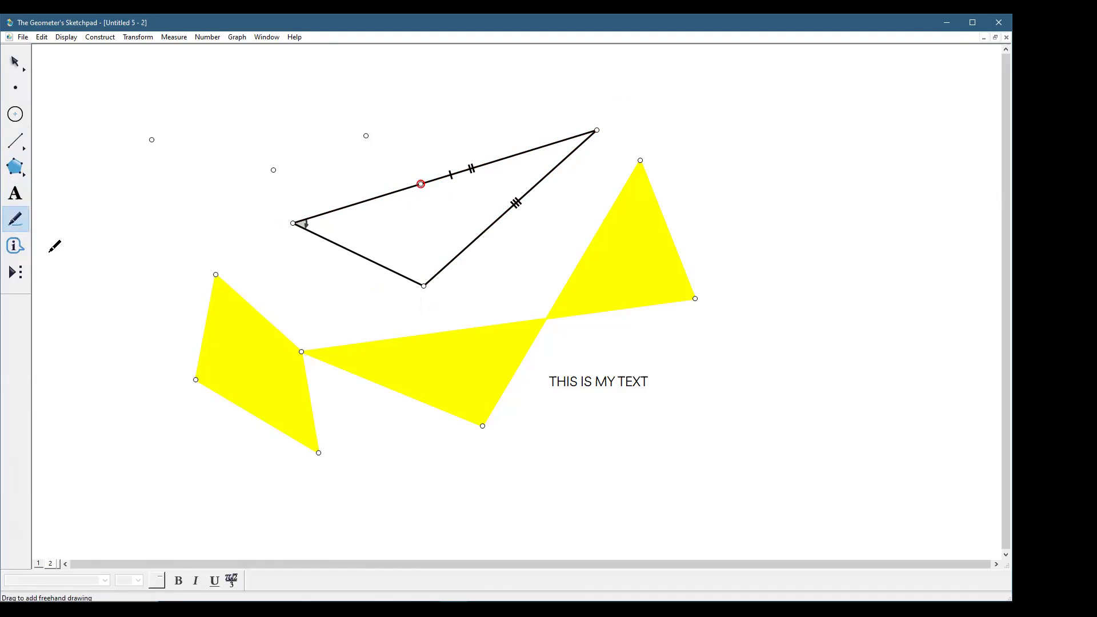
{"action": "left_click", "coordinate": [16, 246]}
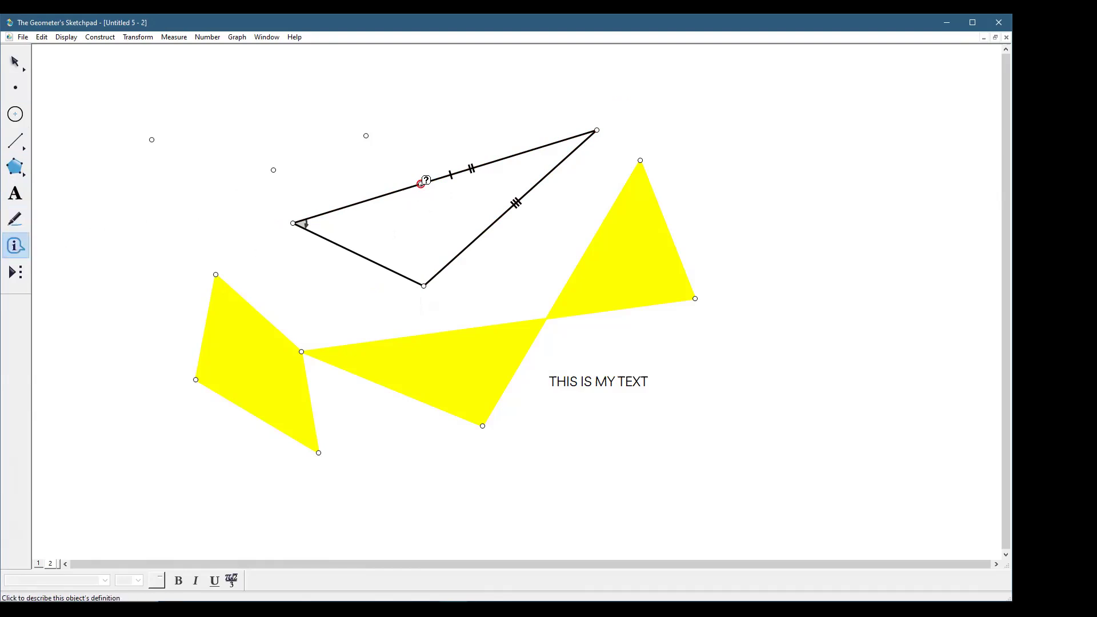
{"action": "left_click", "coordinate": [421, 183]}
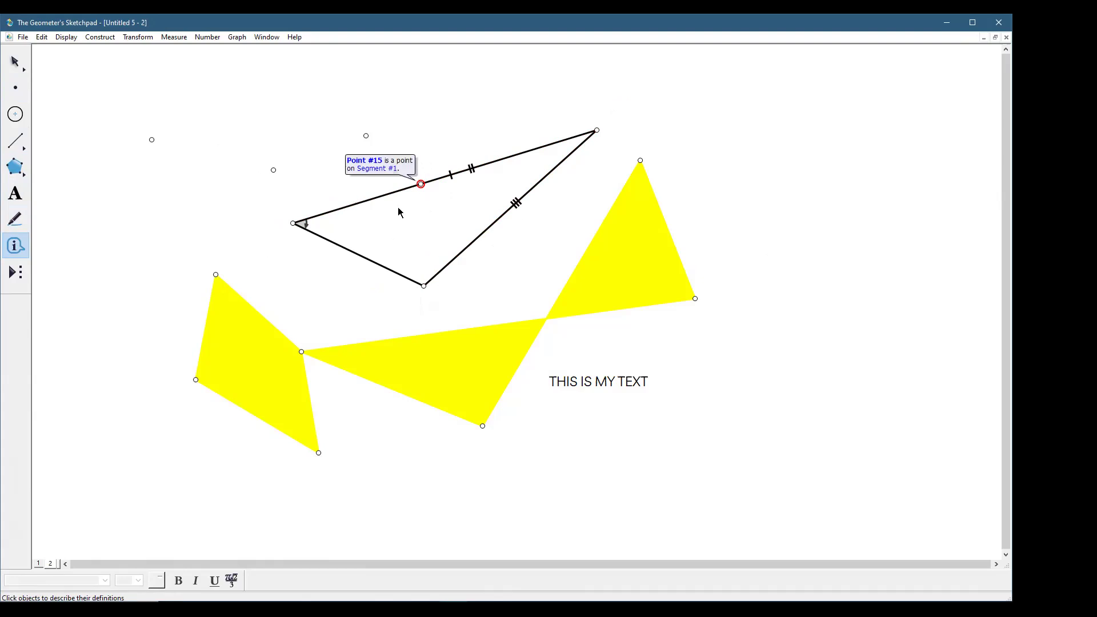
Show the definitions of the triangle's right side, its triple tick mark and the crossed quadrilateral
{"action": "left_click", "coordinate": [485, 227]}
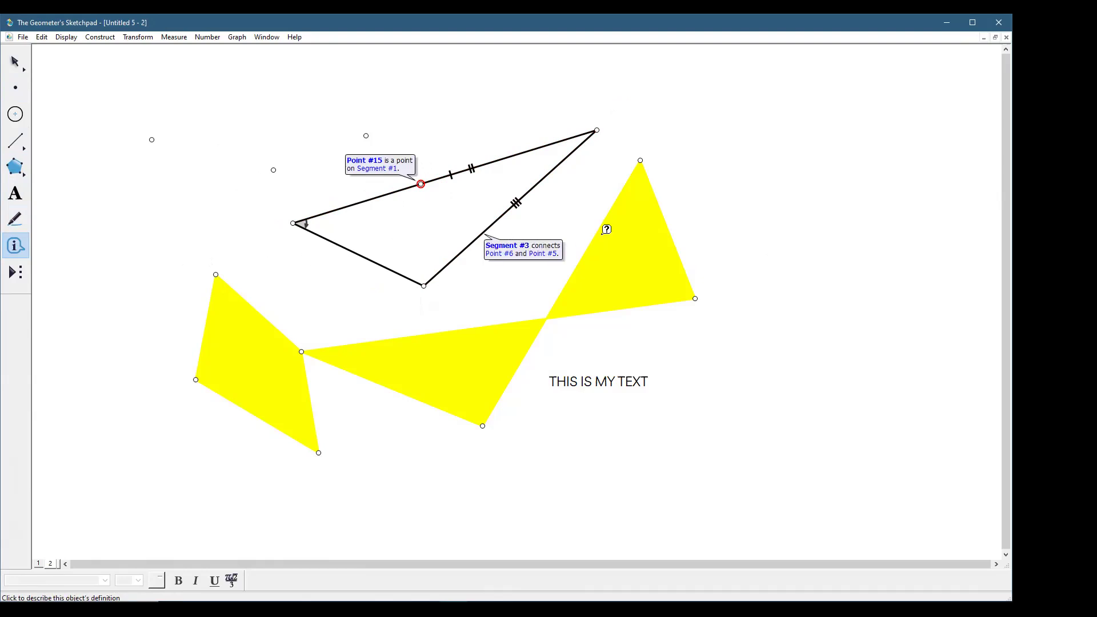
{"action": "left_click", "coordinate": [517, 202]}
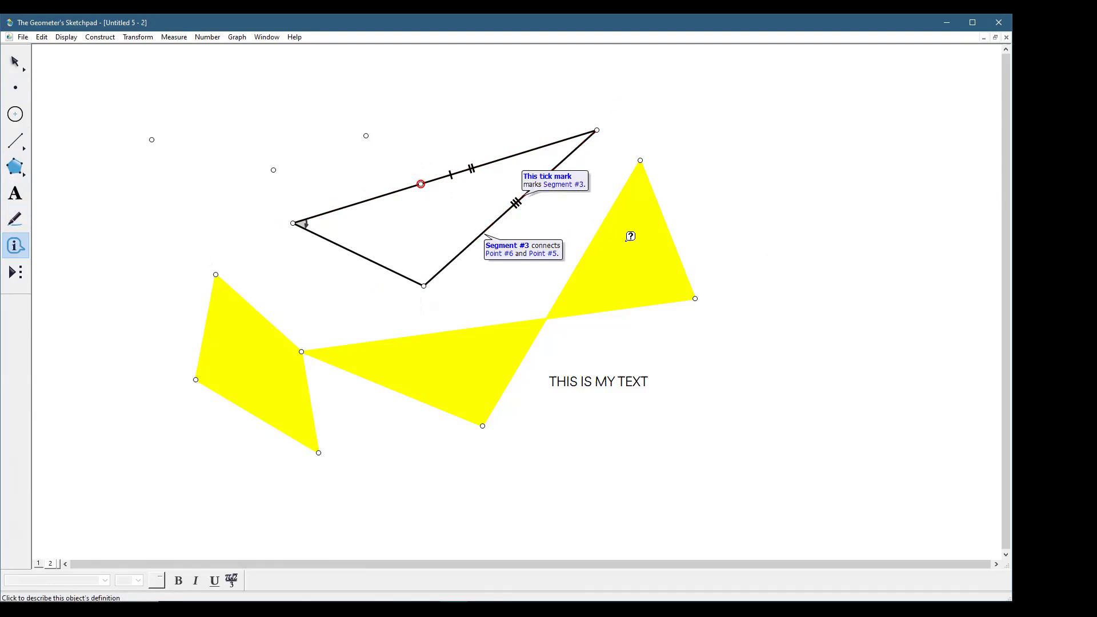
{"action": "left_click", "coordinate": [630, 237]}
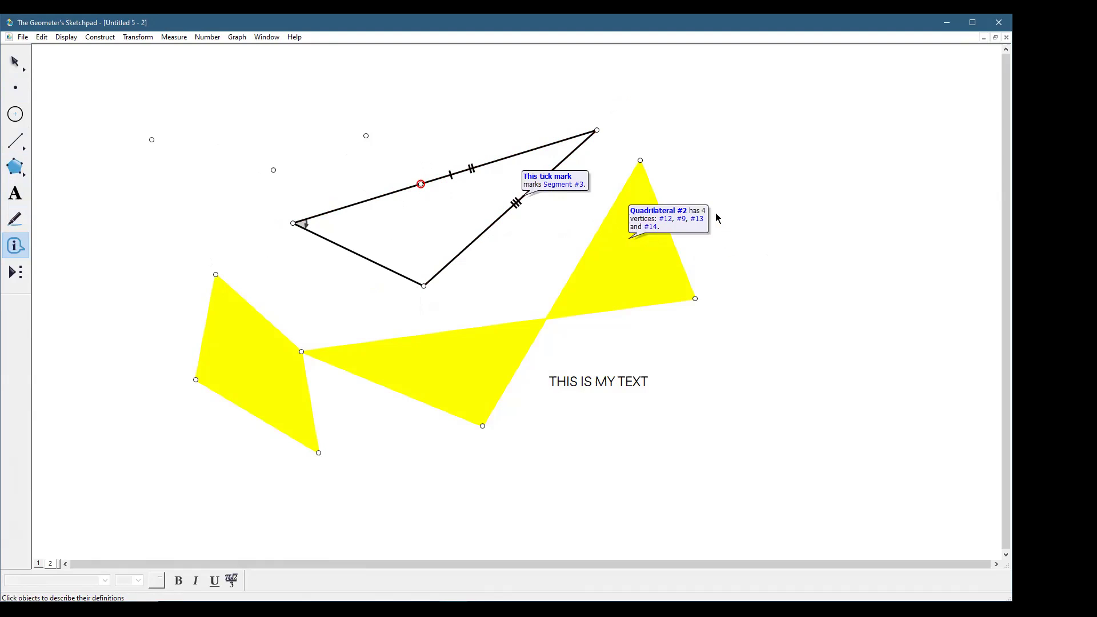
{"action": "left_click", "coordinate": [15, 61]}
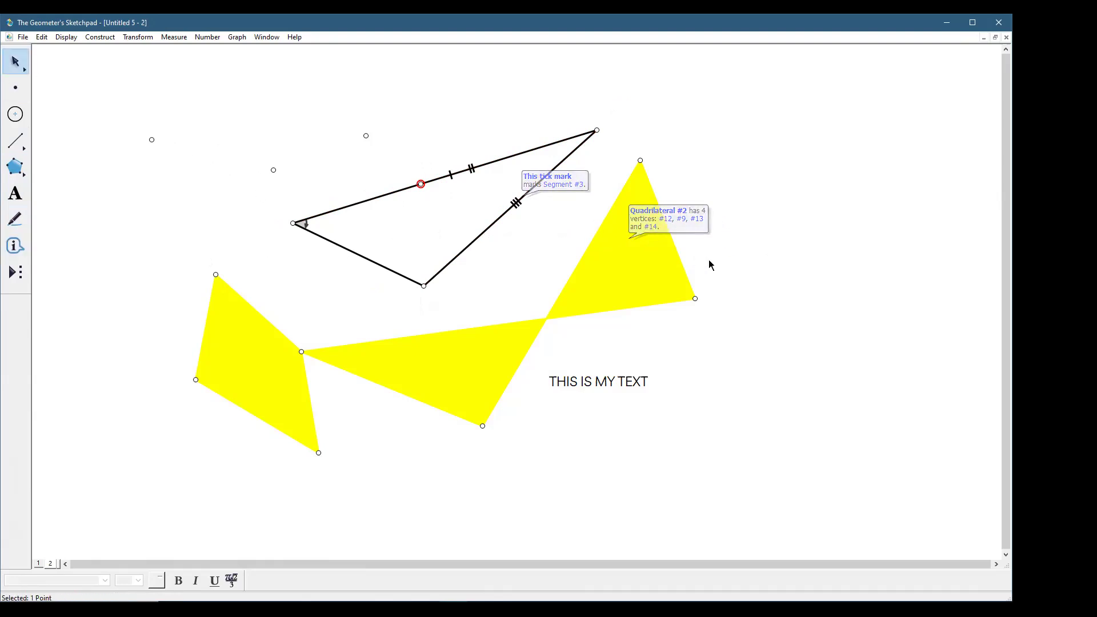
Draw a horizontal segment in the empty area to the lower right of the caption and construct perpendicular lines through both its endpoints
{"action": "left_click", "coordinate": [15, 140]}
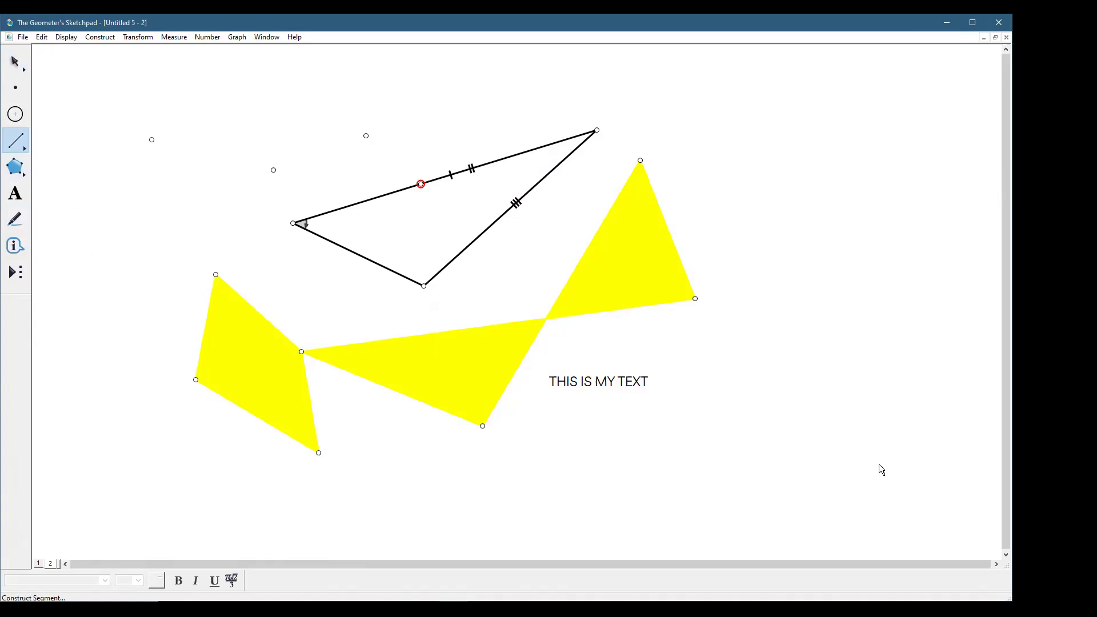
{"action": "left_click_drag", "start_coordinate": [749, 420], "coordinate": [892, 420]}
{"action": "left_click", "coordinate": [15, 61]}
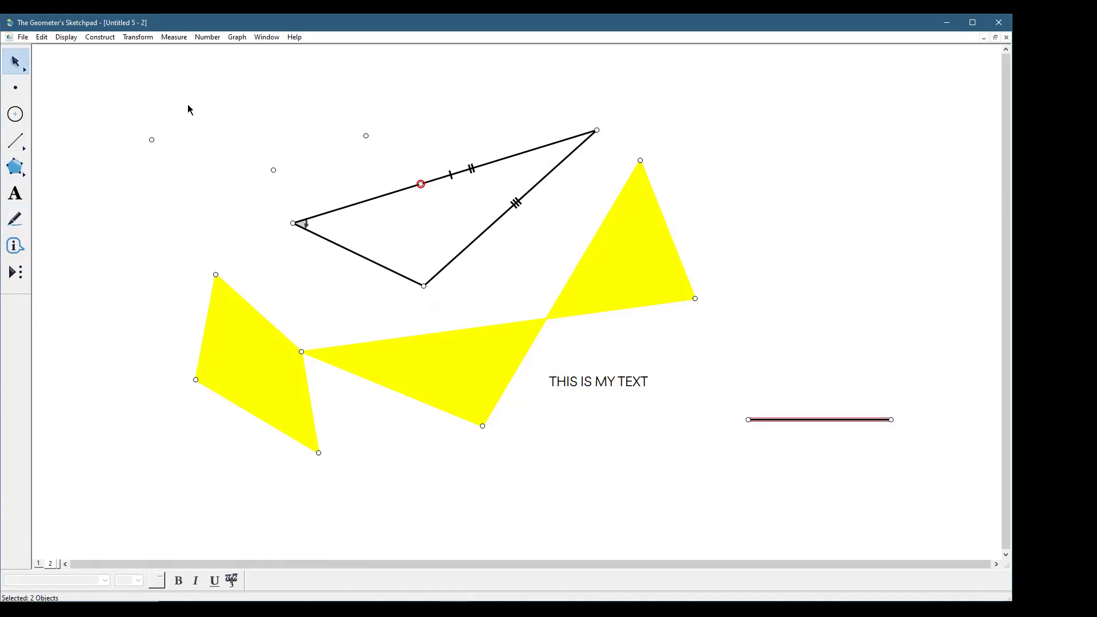
{"action": "left_click", "coordinate": [832, 350]}
{"action": "left_click_drag", "start_coordinate": [736, 398], "coordinate": [905, 450]}
{"action": "left_click", "coordinate": [100, 37]}
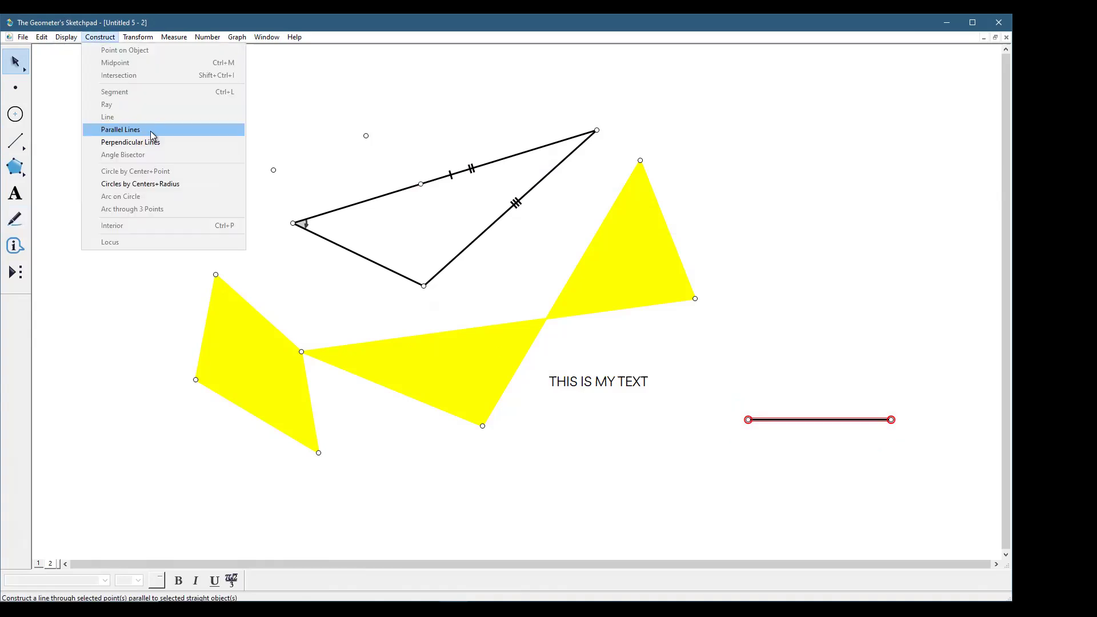
{"action": "key", "text": "Return"}
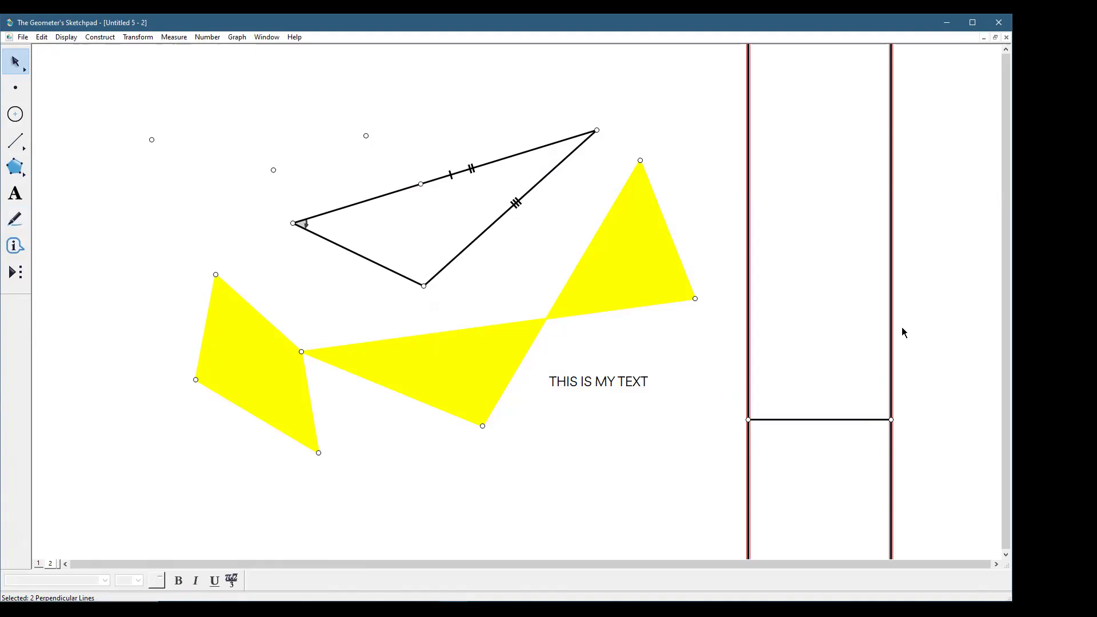
Draw circles centred on each segment endpoint through the other, and complete a square above the segment with three more segments
{"action": "left_click", "coordinate": [16, 114]}
{"action": "mouse_move", "coordinate": [749, 419]}
{"action": "left_mouse_down"}
{"action": "mouse_move", "coordinate": [902, 421]}
{"action": "mouse_move", "coordinate": [749, 419]}
{"action": "left_mouse_up"}
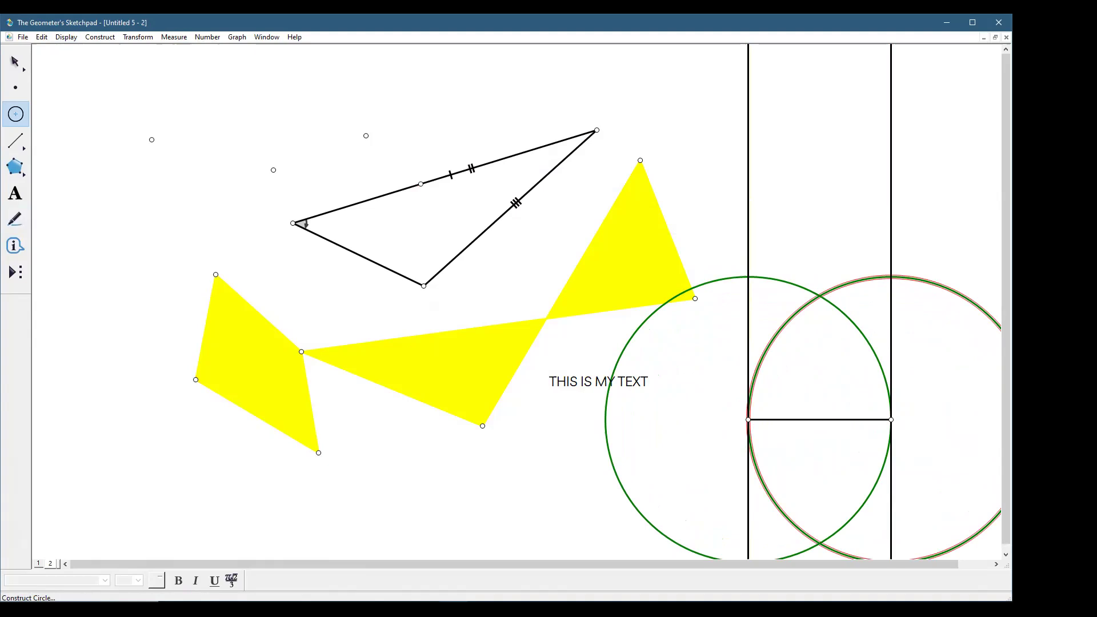
{"action": "left_click", "coordinate": [16, 140]}
{"action": "mouse_move", "coordinate": [749, 277]}
{"action": "left_mouse_down"}
{"action": "mouse_move", "coordinate": [891, 277]}
{"action": "mouse_move", "coordinate": [892, 420]}
{"action": "left_mouse_up"}
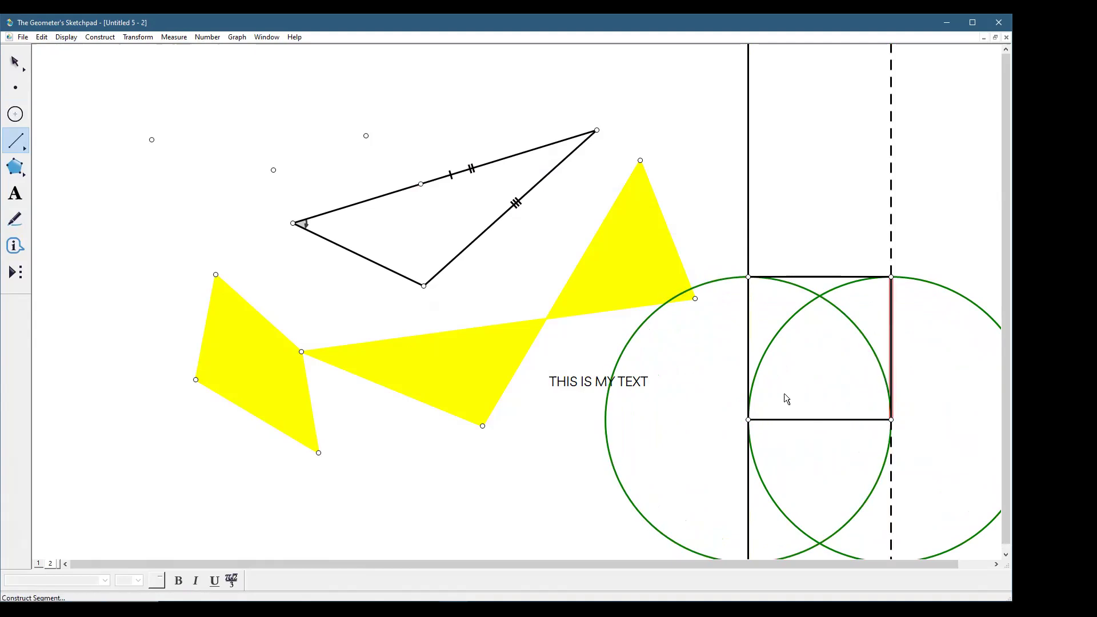
{"action": "left_click_drag", "start_coordinate": [752, 279], "coordinate": [749, 420]}
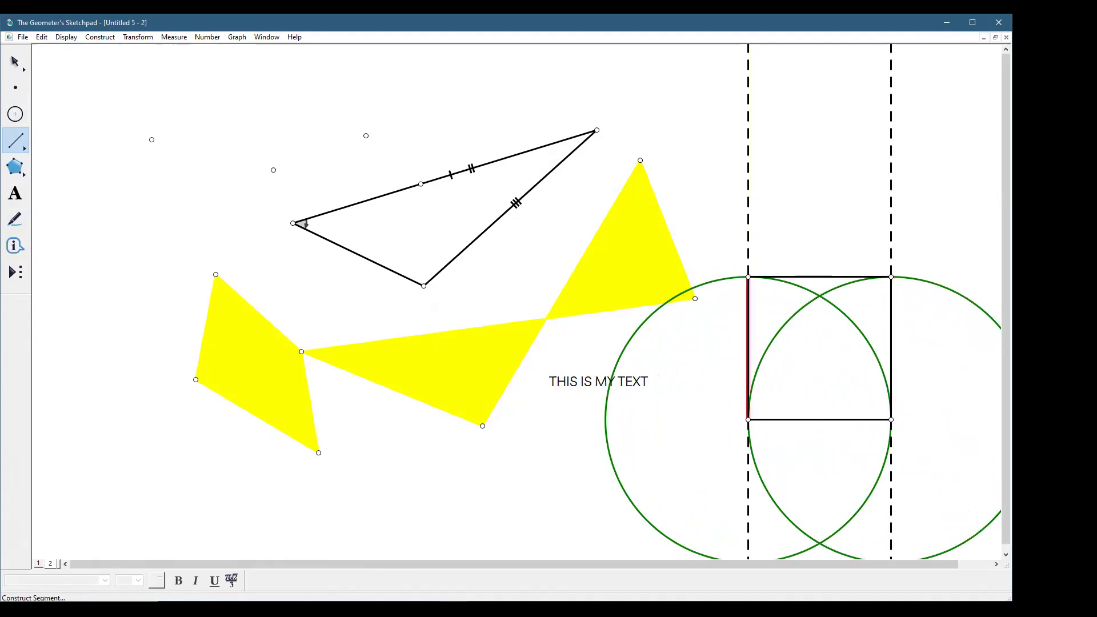
{"action": "key", "text": "Escape"}
{"action": "key", "text": "Escape"}
Set the line style of both perpendicular lines to Thin
{"action": "left_click", "coordinate": [750, 151]}
{"action": "left_click", "coordinate": [843, 163]}
{"action": "left_click_drag", "start_coordinate": [733, 193], "coordinate": [896, 186]}
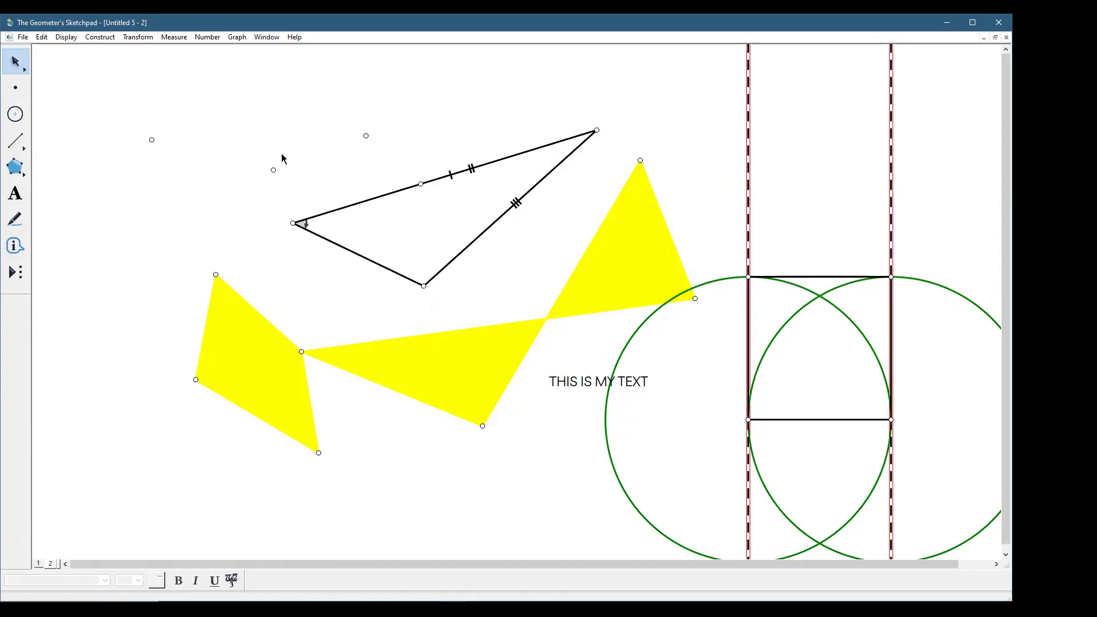
{"action": "left_click", "coordinate": [66, 37]}
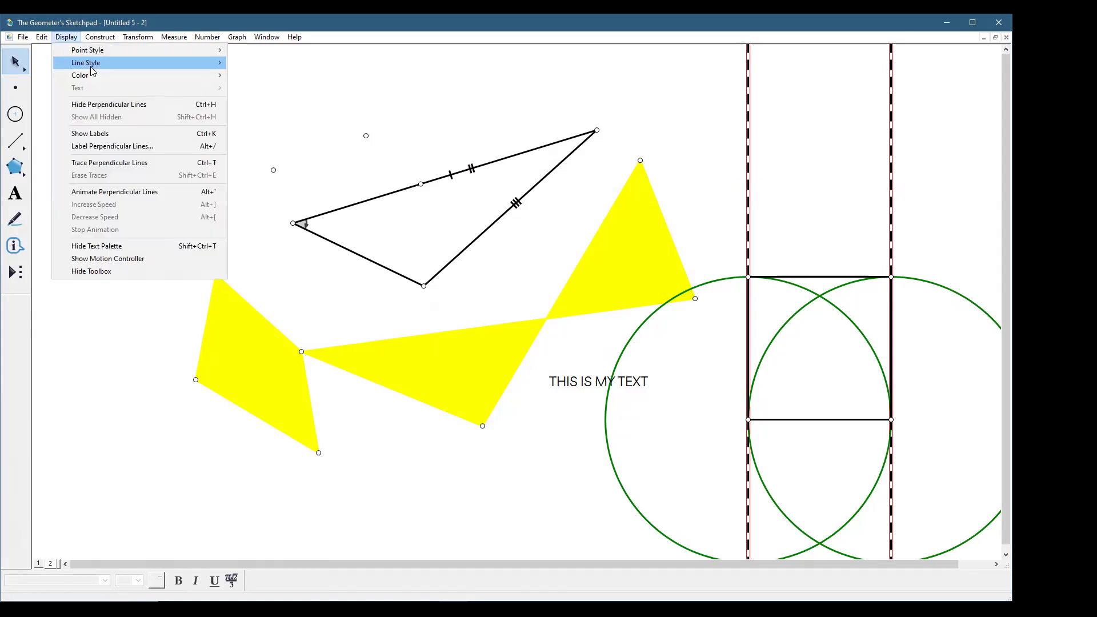
{"action": "mouse_move", "coordinate": [91, 63]}
{"action": "left_click", "coordinate": [267, 76]}
{"action": "left_click", "coordinate": [796, 125]}
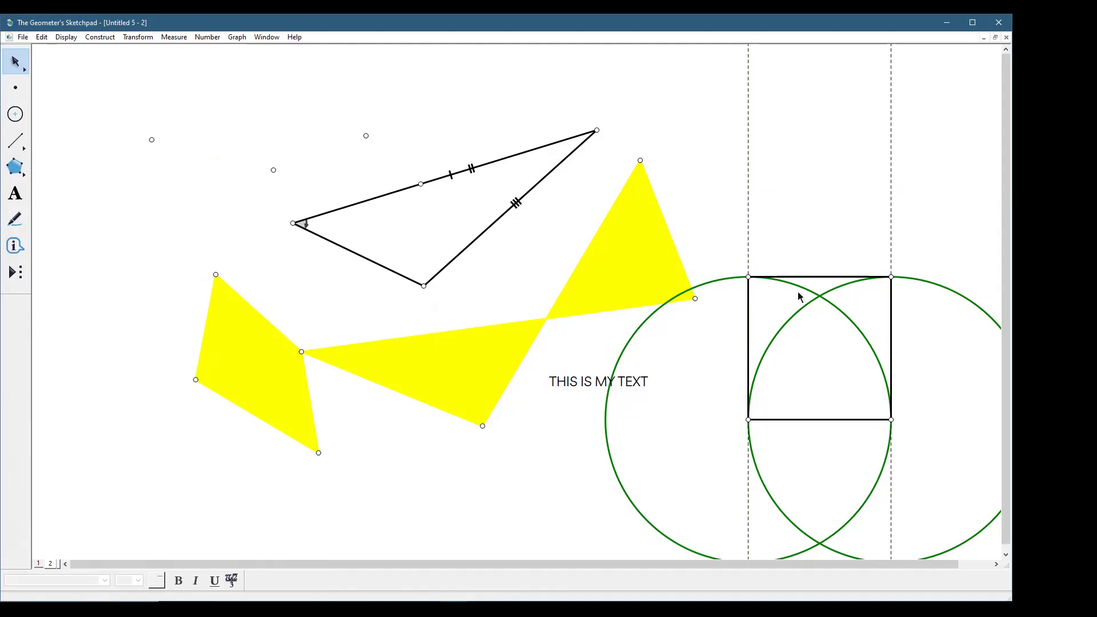
Set the line style of both circles to Thin
{"action": "left_click", "coordinate": [817, 289]}
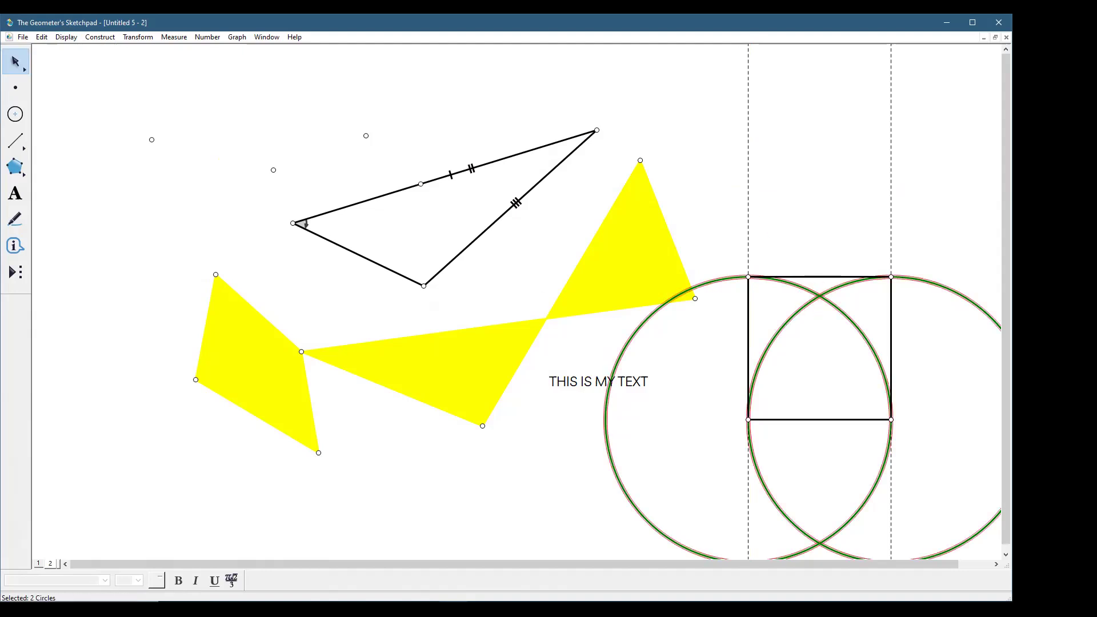
{"action": "left_click", "coordinate": [73, 38]}
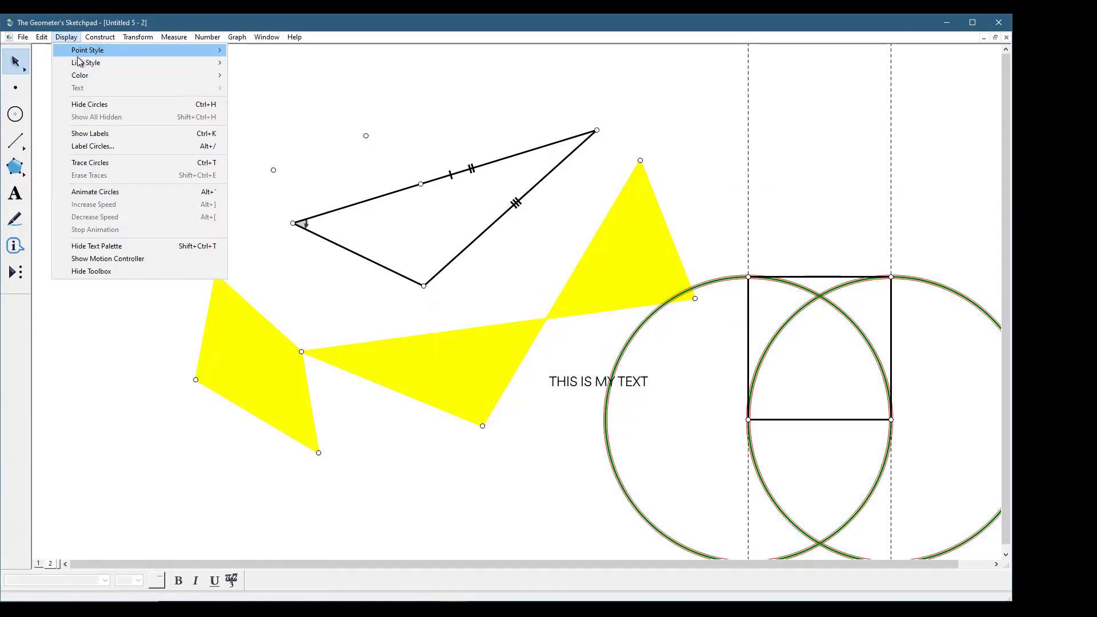
{"action": "mouse_move", "coordinate": [143, 63]}
{"action": "left_click", "coordinate": [255, 75]}
{"action": "left_click", "coordinate": [784, 165]}
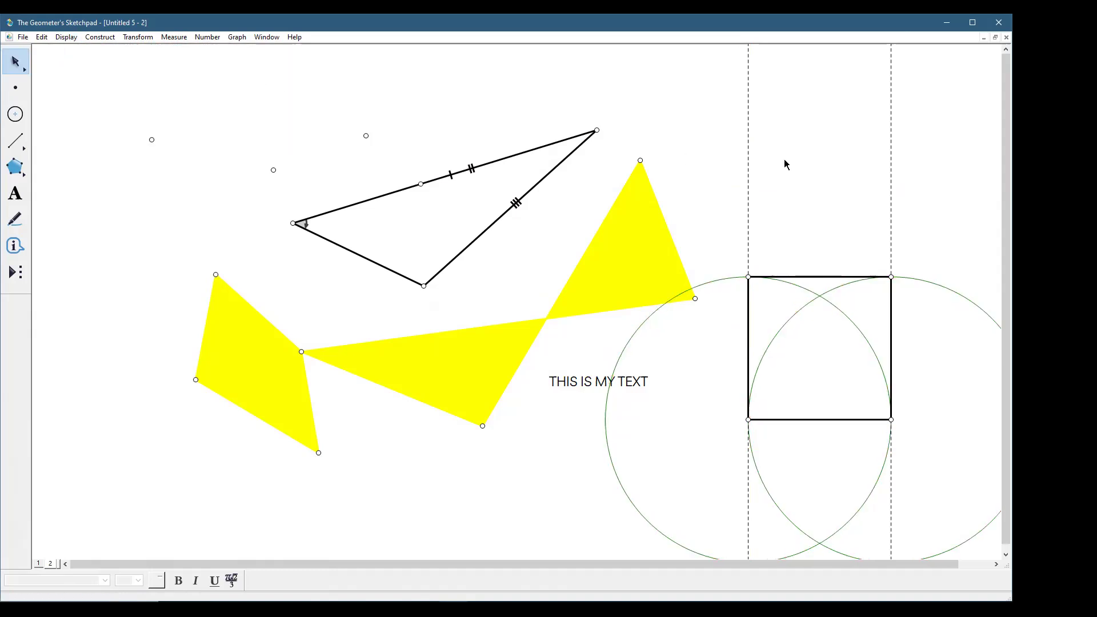
Change the line style of both circles to Dotted
{"action": "left_click", "coordinate": [839, 310]}
{"action": "left_click", "coordinate": [784, 325]}
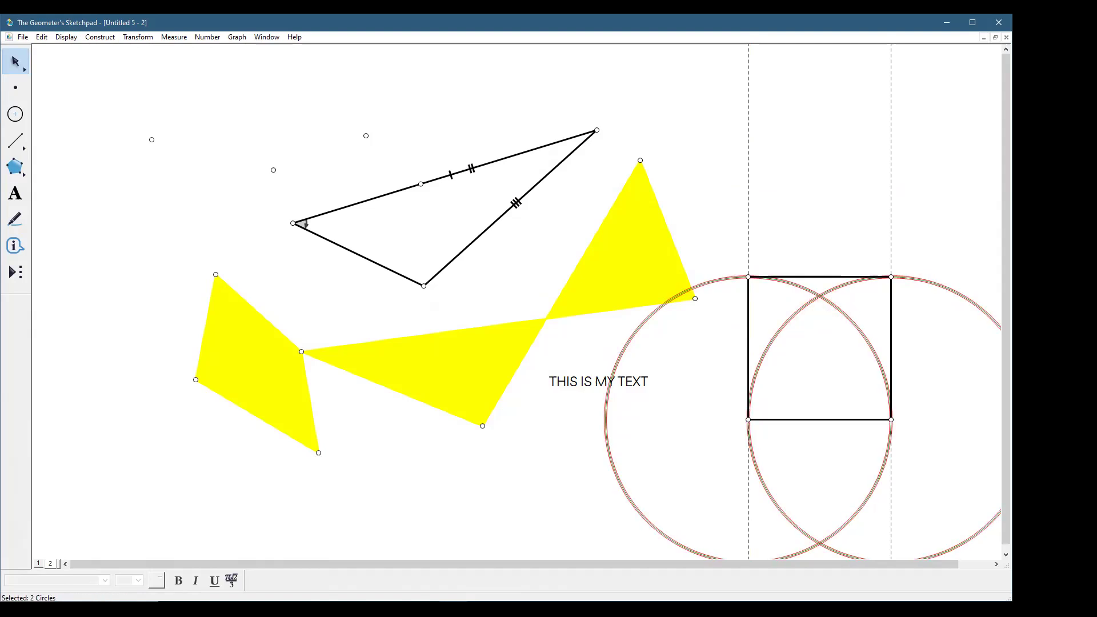
{"action": "left_click", "coordinate": [57, 34]}
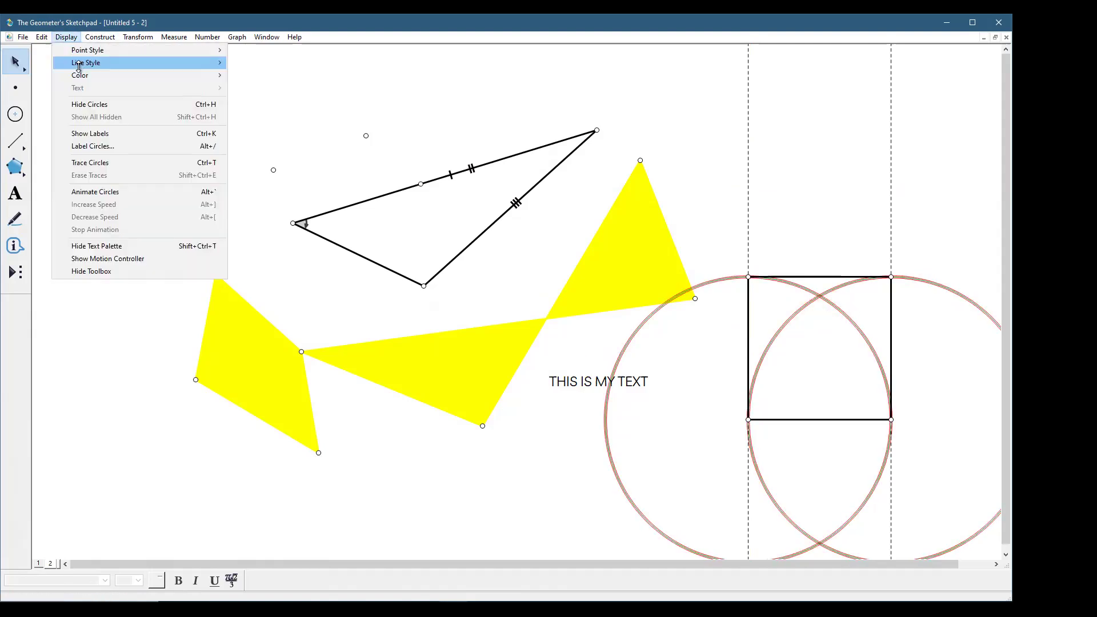
{"action": "mouse_move", "coordinate": [92, 63]}
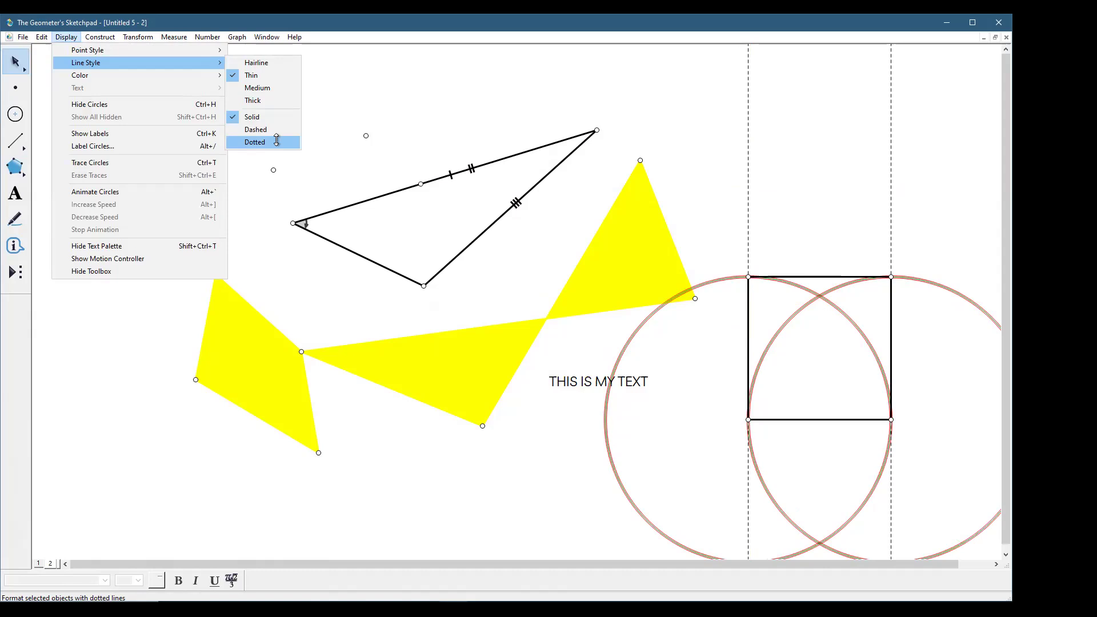
{"action": "left_click", "coordinate": [277, 141]}
{"action": "left_click", "coordinate": [801, 166]}
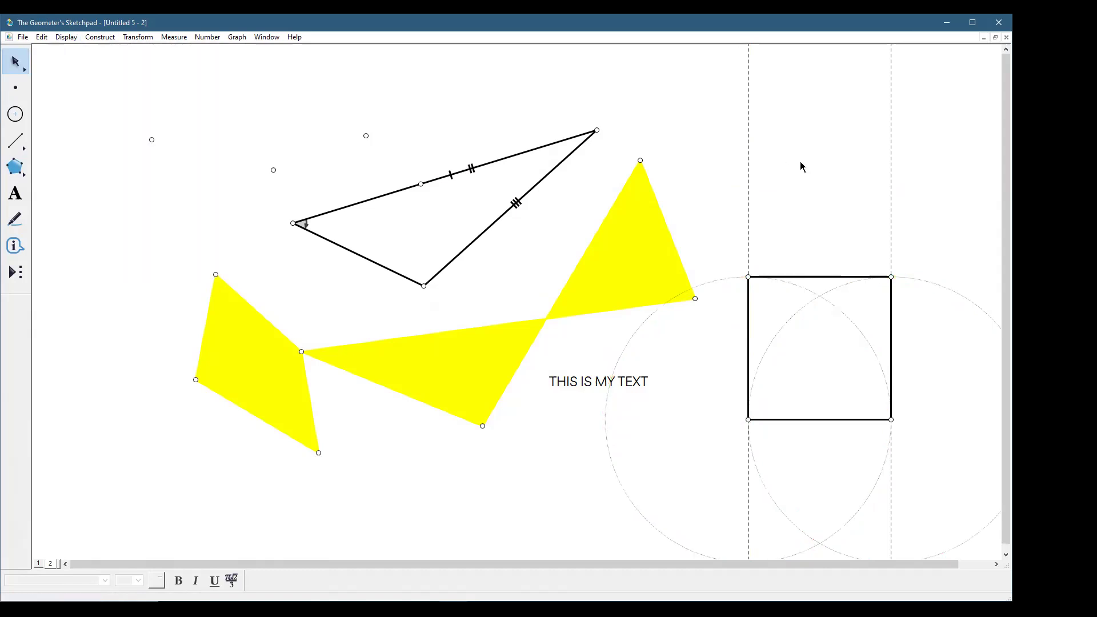
Colour both dotted circles red
{"action": "left_click", "coordinate": [831, 309]}
{"action": "left_click", "coordinate": [789, 321]}
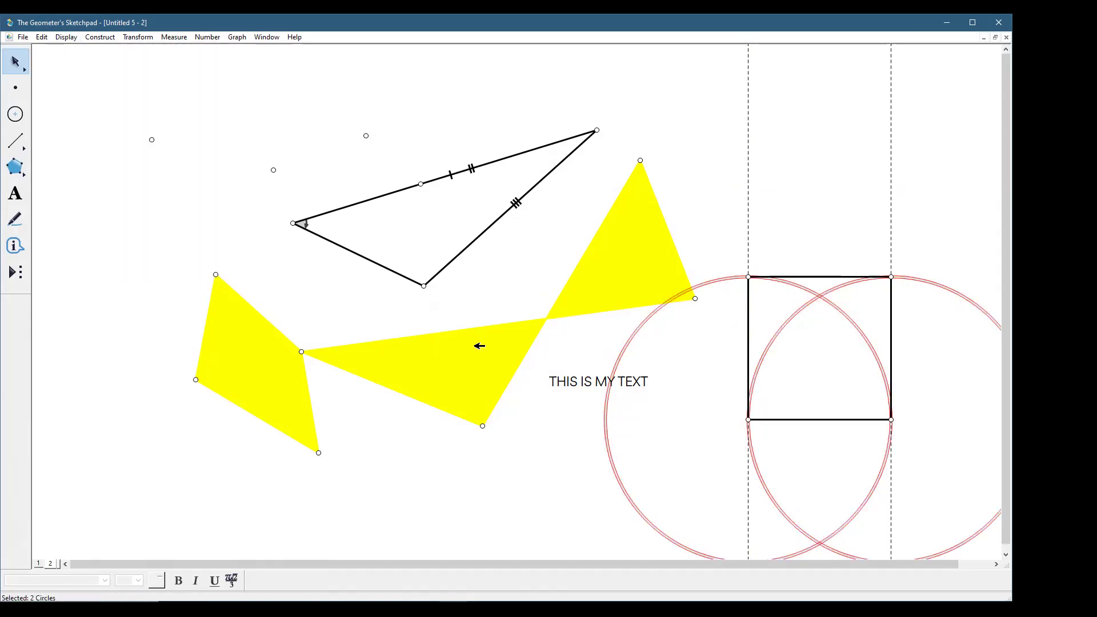
{"action": "left_click", "coordinate": [66, 37]}
{"action": "mouse_move", "coordinate": [90, 76]}
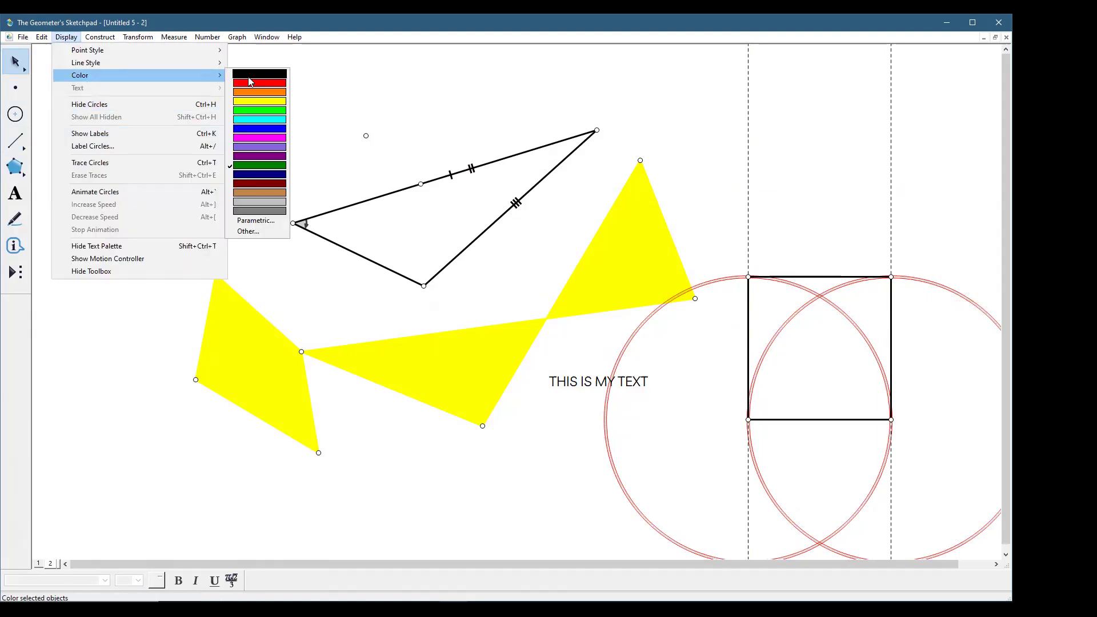
{"action": "left_click", "coordinate": [247, 82]}
{"action": "left_click", "coordinate": [768, 194]}
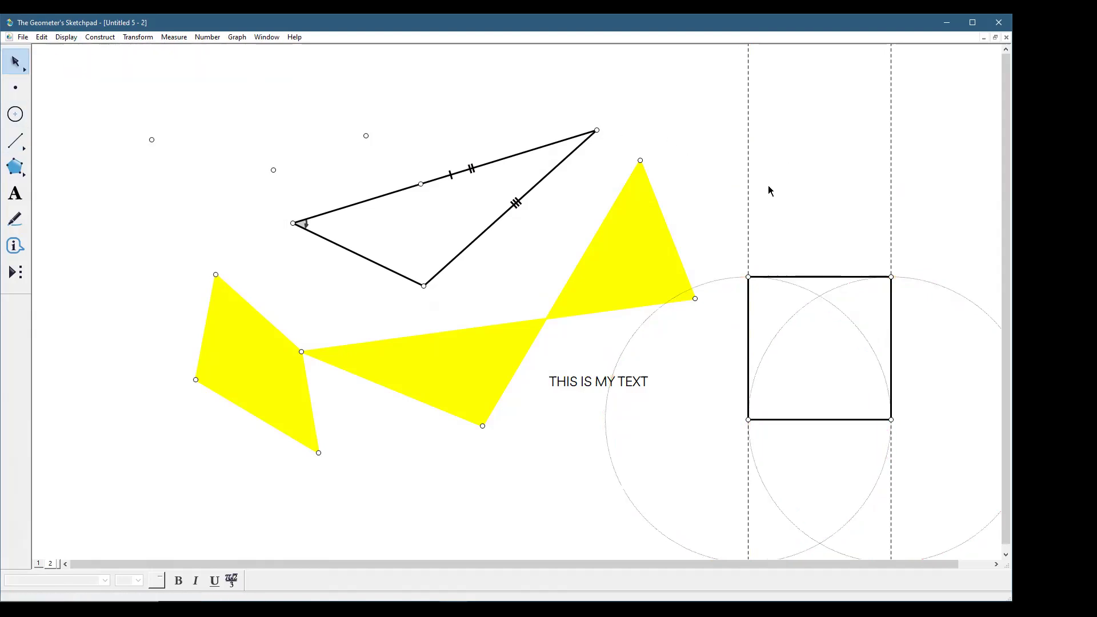
Increase the line weight of both dotted circles around the square
{"action": "left_click_drag", "start_coordinate": [860, 311], "coordinate": [772, 344]}
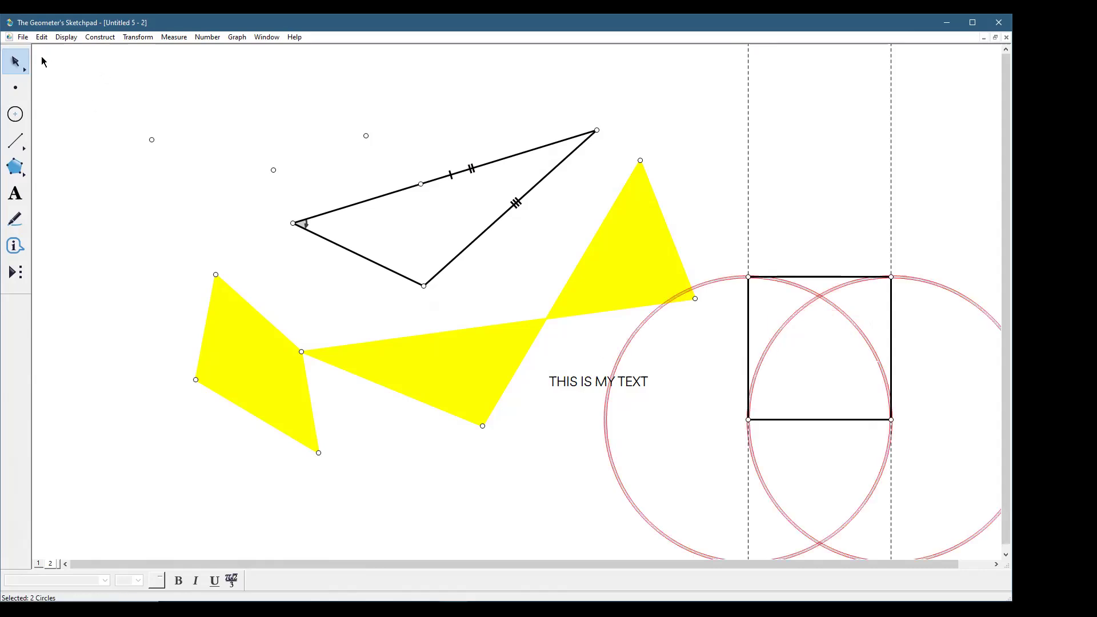
{"action": "left_click", "coordinate": [66, 37]}
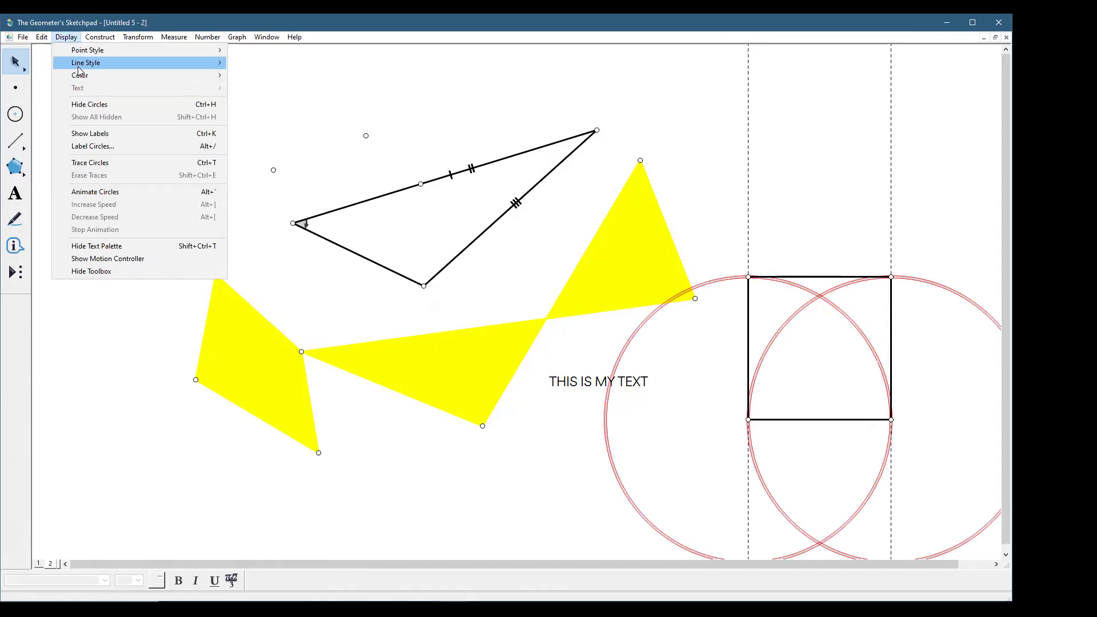
{"action": "left_click", "coordinate": [260, 98]}
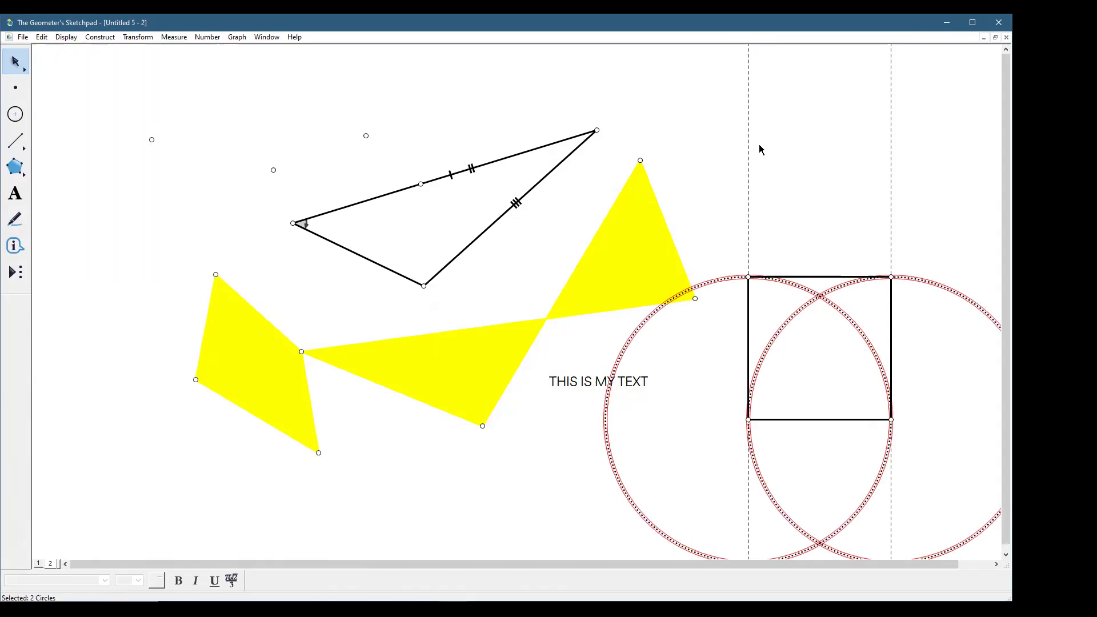
{"action": "left_click", "coordinate": [832, 184]}
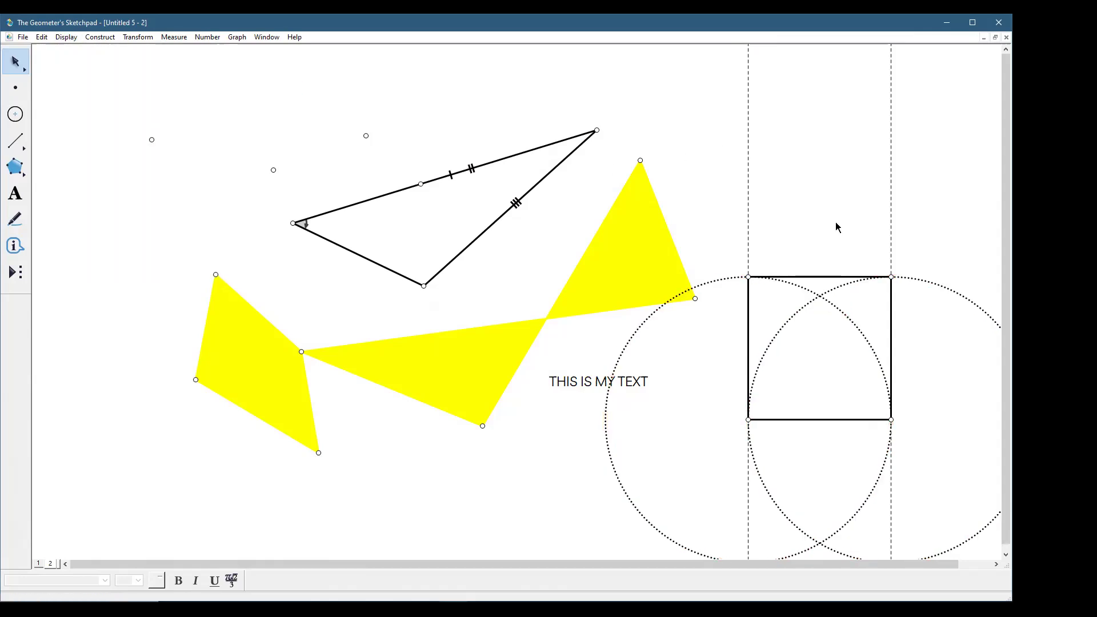
Hide both dashed perpendicular lines and undo the hiding
{"action": "left_click", "coordinate": [749, 209]}
{"action": "left_click", "coordinate": [892, 194]}
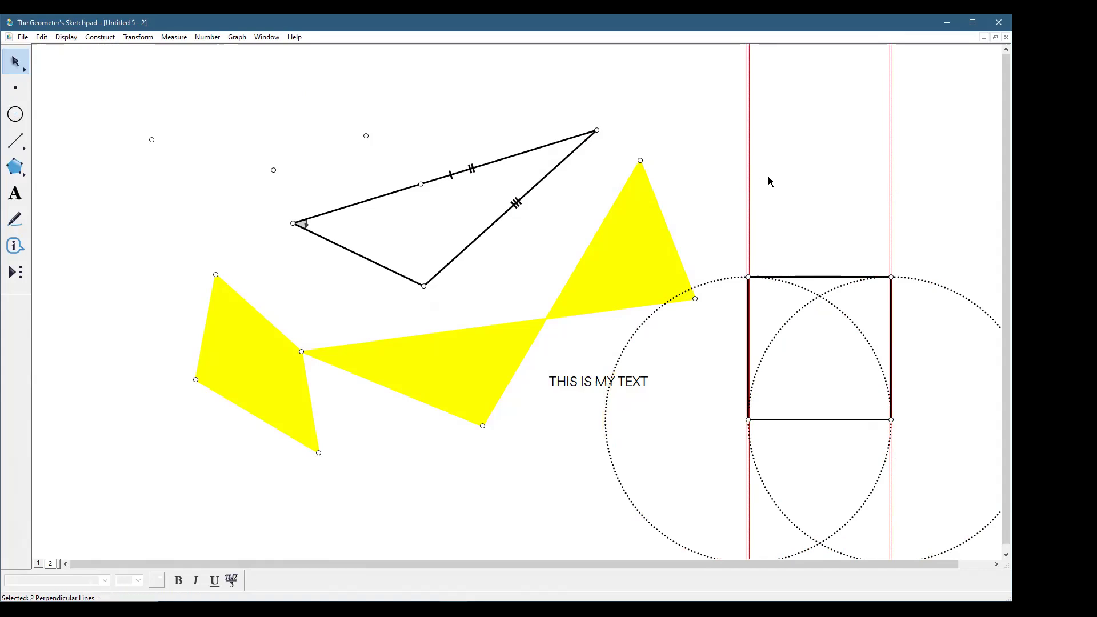
{"action": "left_click", "coordinate": [71, 40]}
{"action": "left_click", "coordinate": [98, 107]}
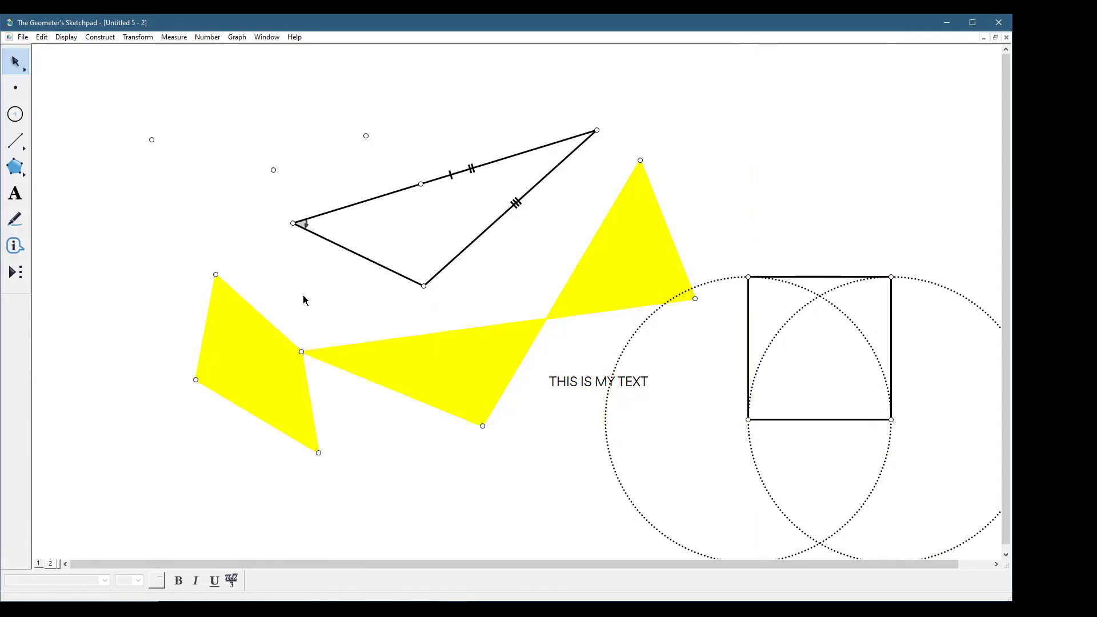
{"action": "key", "text": "ctrl+z"}
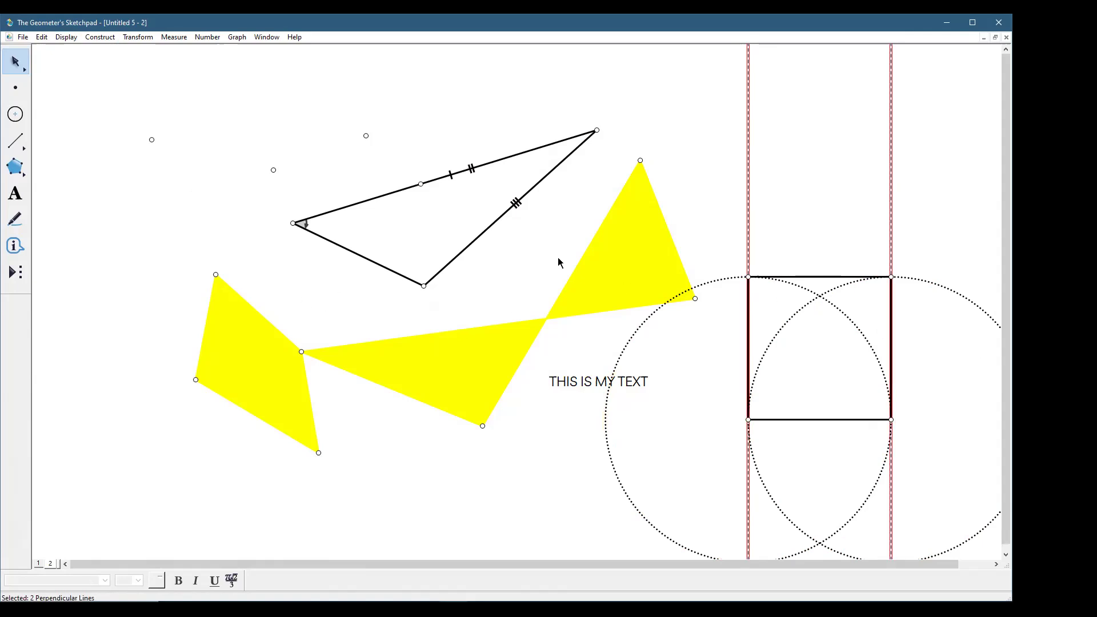
{"action": "left_click", "coordinate": [877, 200]}
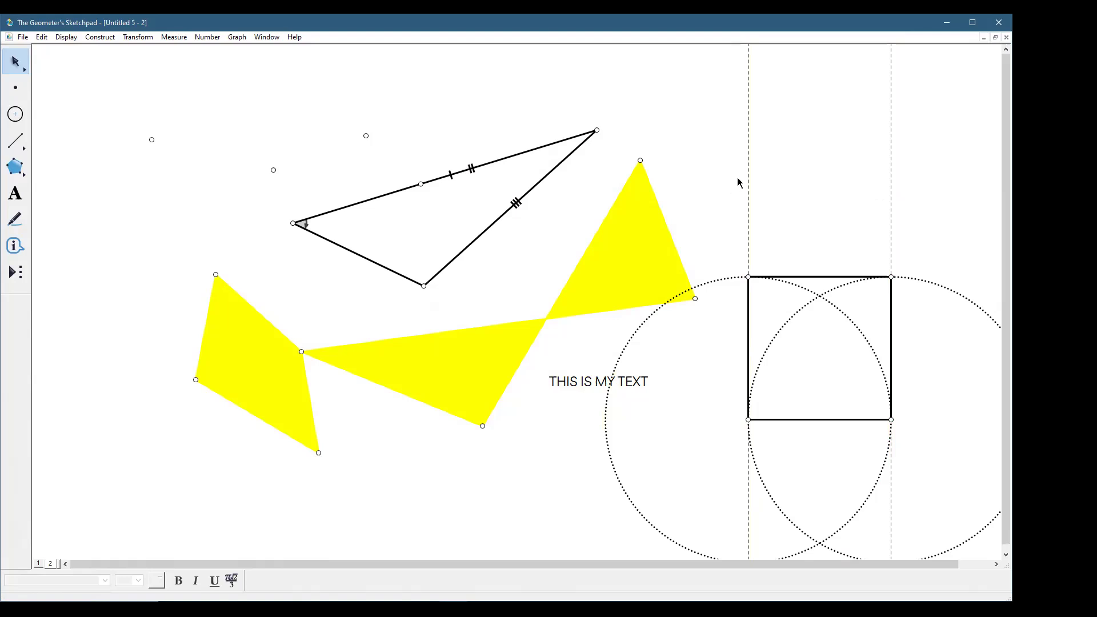
Create a Hide/Show action button for the two perpendicular lines through the square
{"action": "left_click_drag", "start_coordinate": [738, 178], "coordinate": [913, 172]}
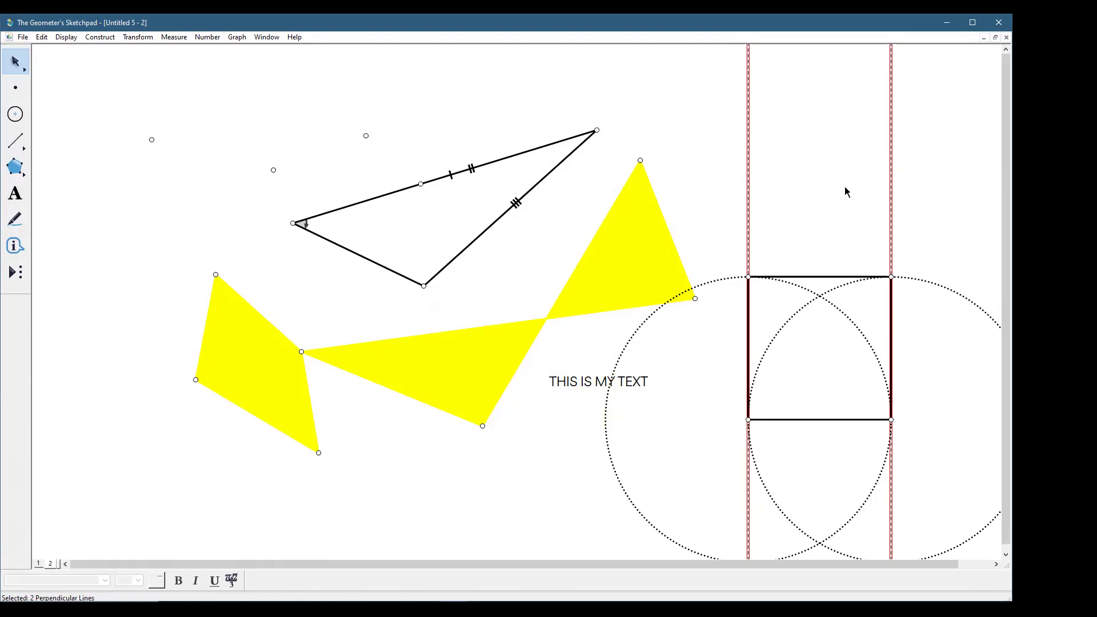
{"action": "left_click", "coordinate": [65, 37]}
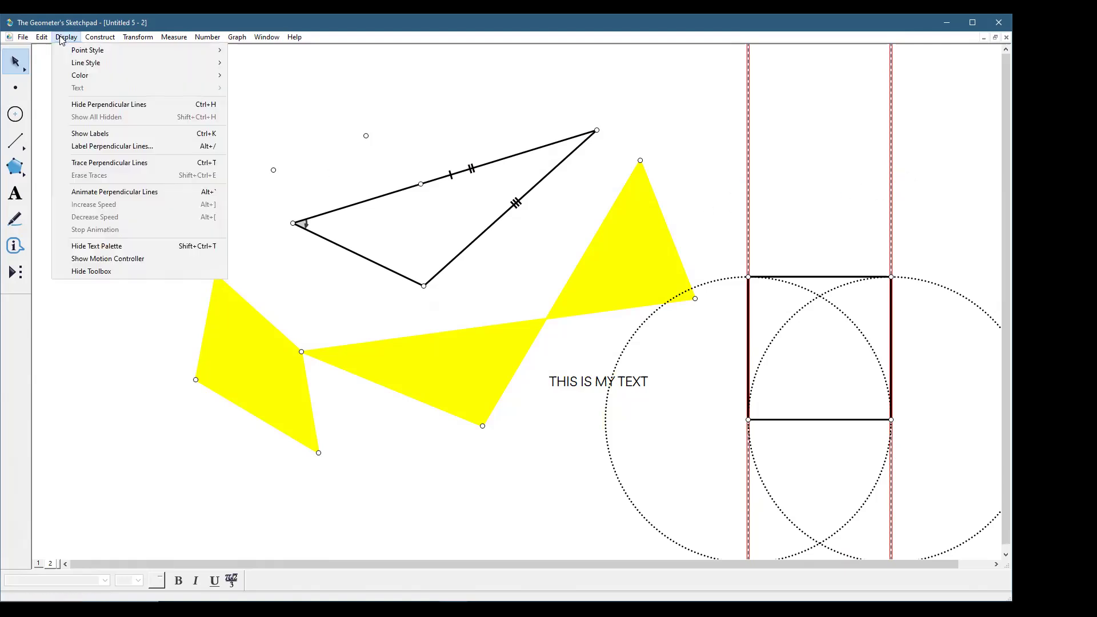
{"action": "mouse_move", "coordinate": [41, 37]}
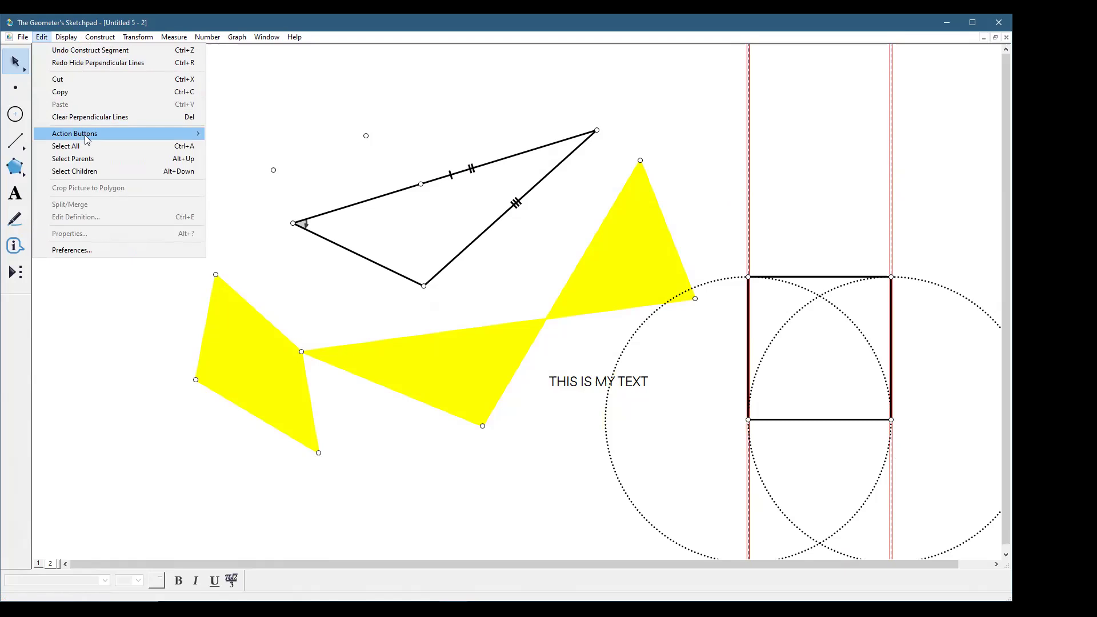
{"action": "mouse_move", "coordinate": [85, 135]}
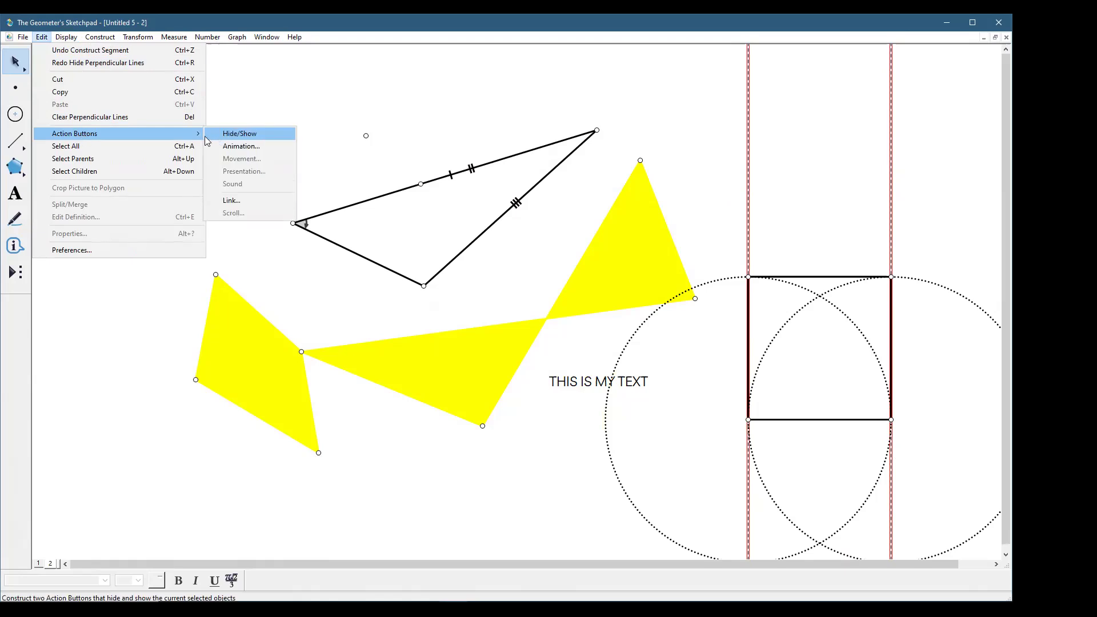
{"action": "left_click", "coordinate": [239, 137]}
{"action": "left_click", "coordinate": [147, 105]}
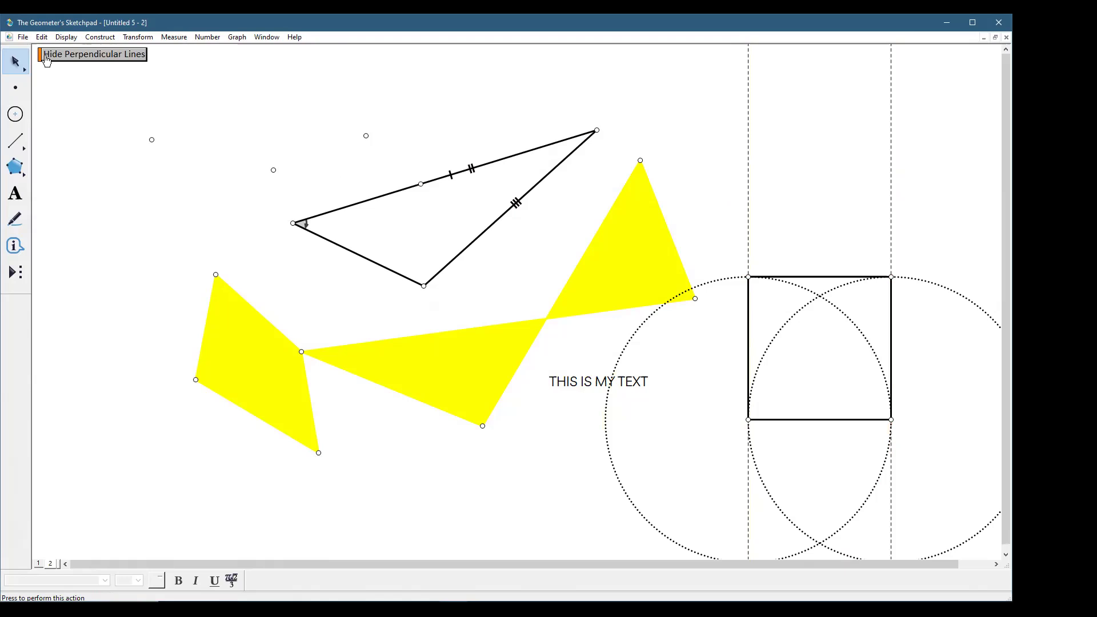
Test the perpendicular lines' action button by hiding and showing the lines, leaving them shown and deselected
{"action": "left_click", "coordinate": [46, 60]}
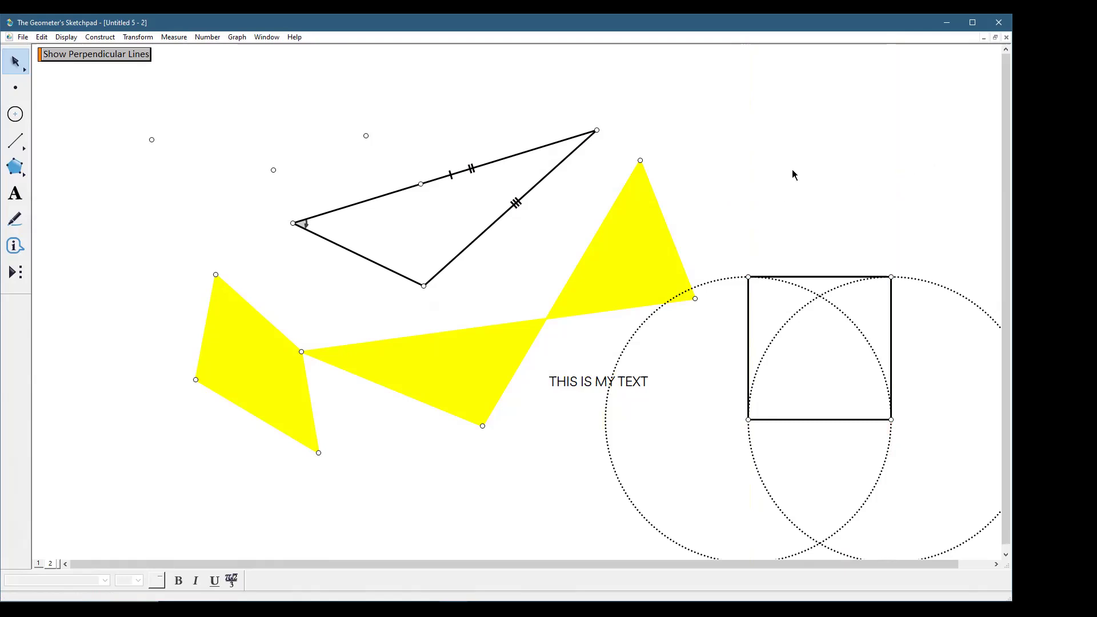
{"action": "left_click", "coordinate": [117, 57]}
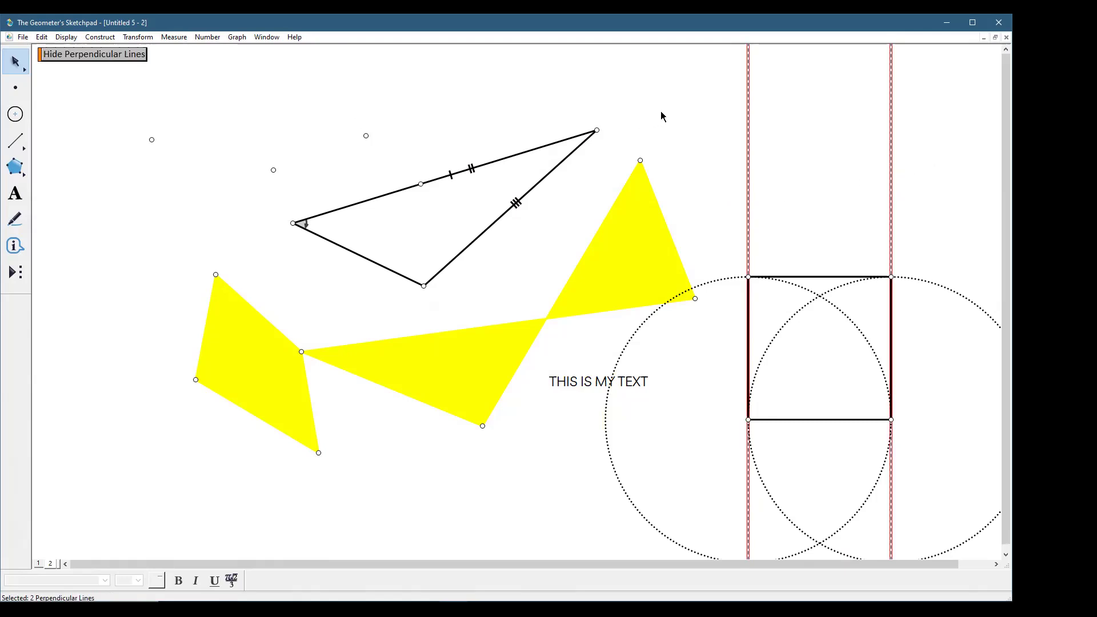
{"action": "left_click", "coordinate": [80, 62]}
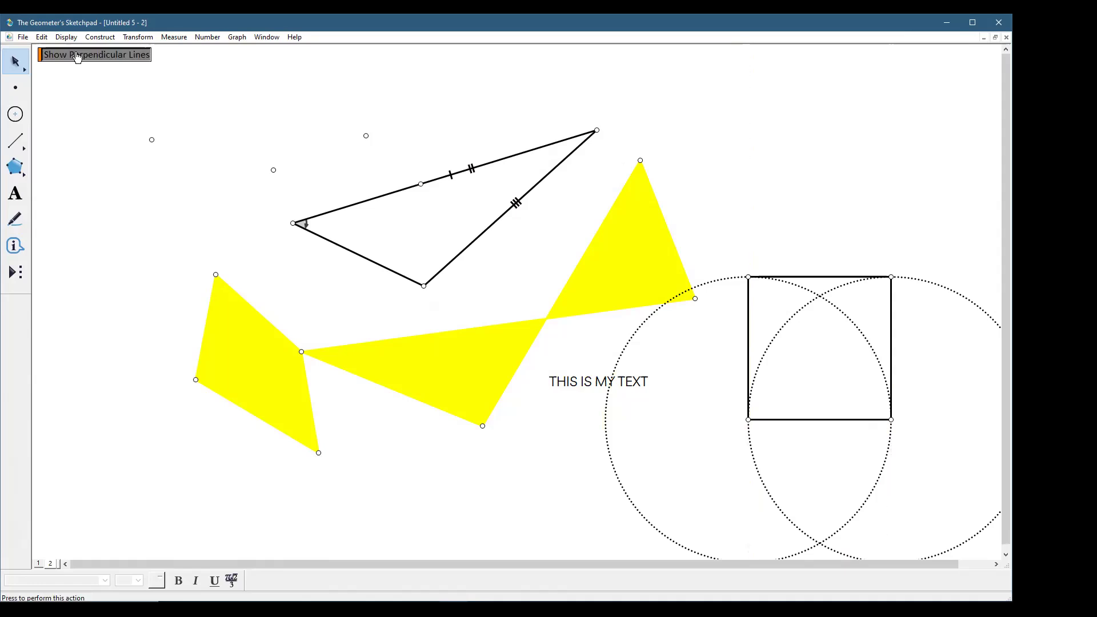
{"action": "left_click", "coordinate": [719, 152]}
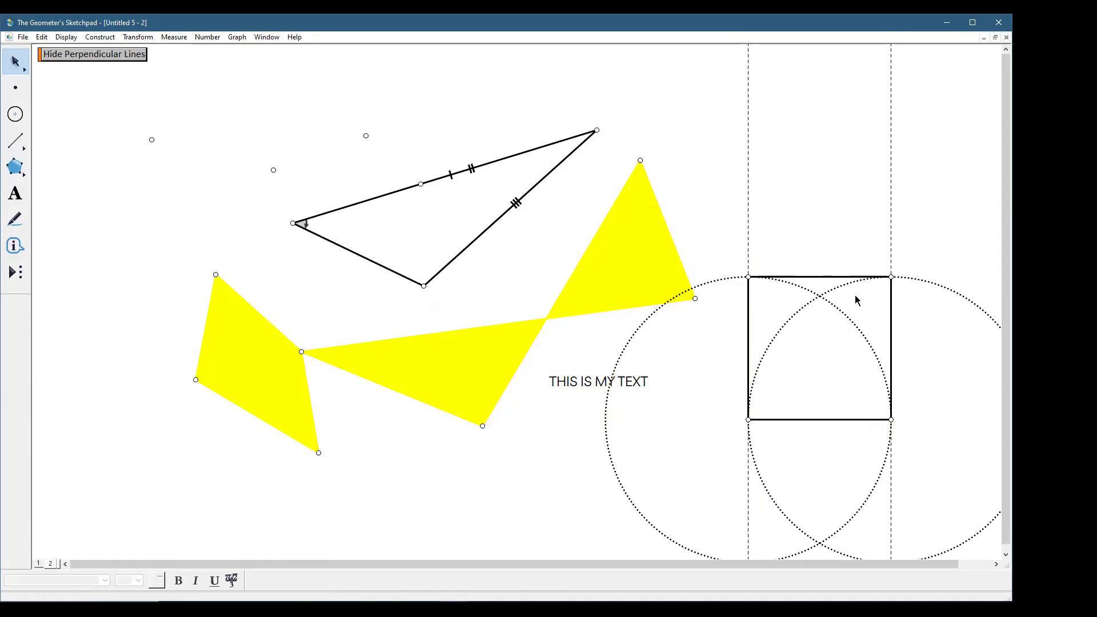
Create a Hide/Show action button for the two dotted circles
{"action": "left_click_drag", "start_coordinate": [855, 295], "coordinate": [827, 319]}
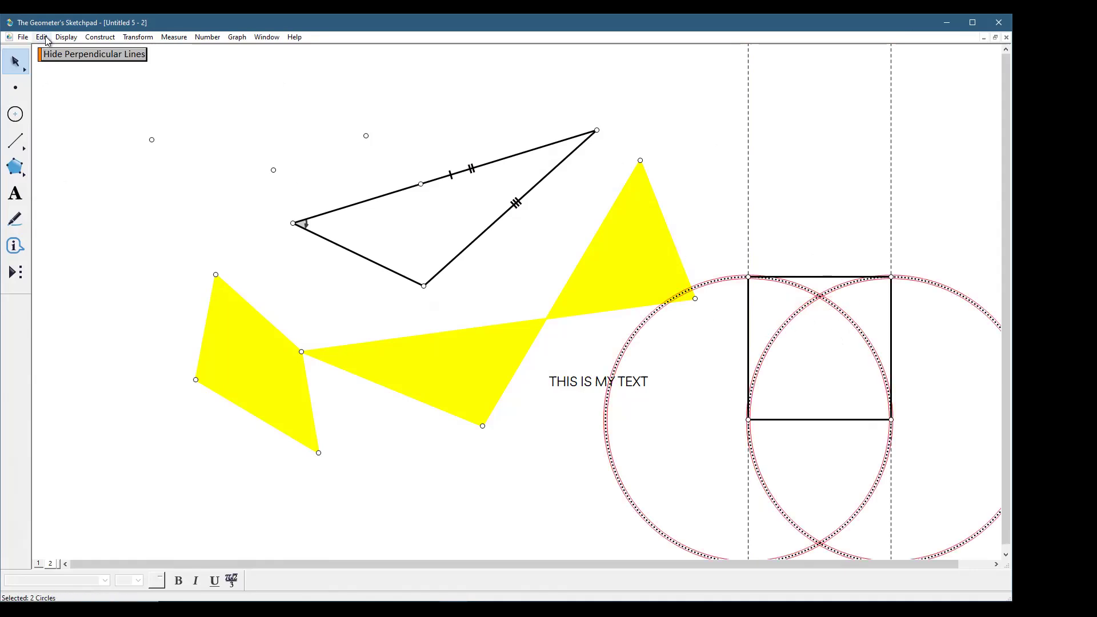
{"action": "left_click", "coordinate": [65, 37]}
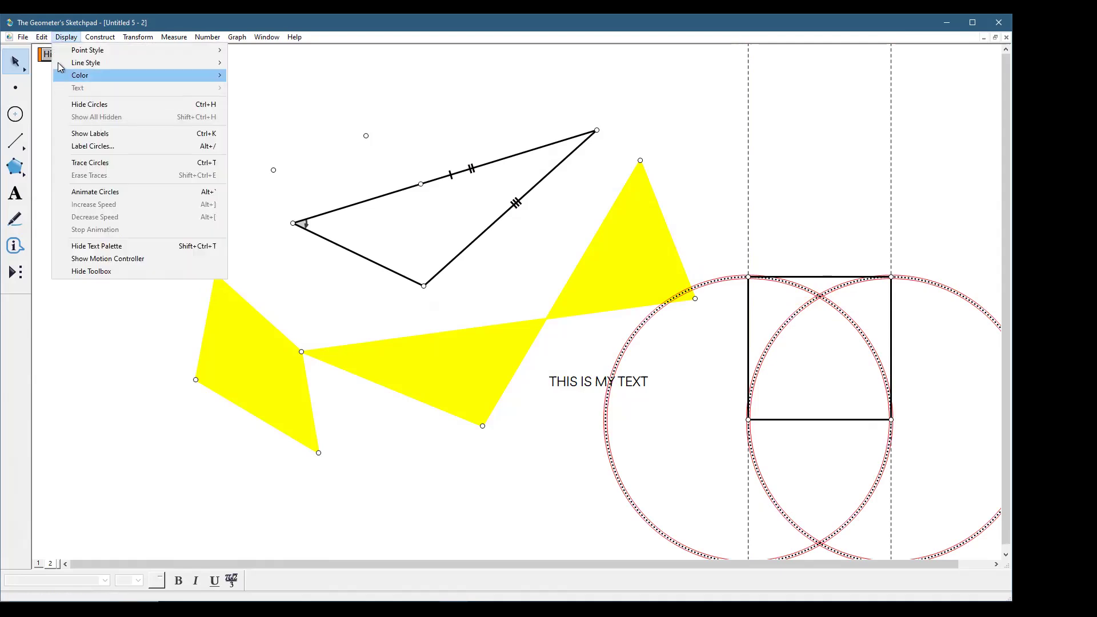
{"action": "mouse_move", "coordinate": [42, 37]}
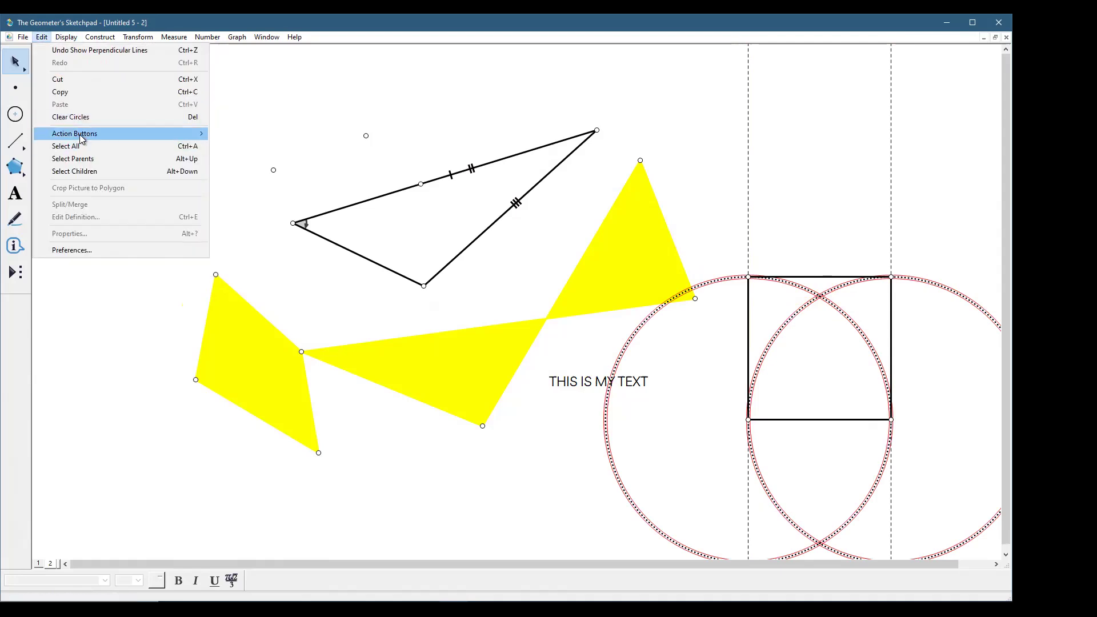
{"action": "left_click", "coordinate": [263, 132]}
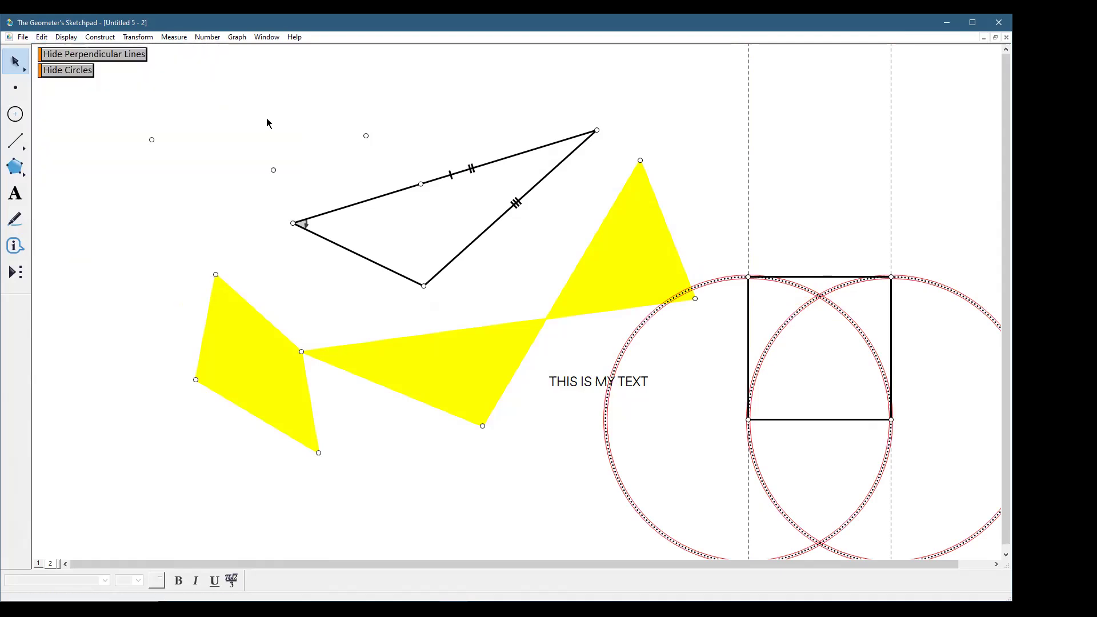
Toggle the circles with their action button, and leave both the circles and the perpendicular lines hidden
{"action": "left_click", "coordinate": [68, 74]}
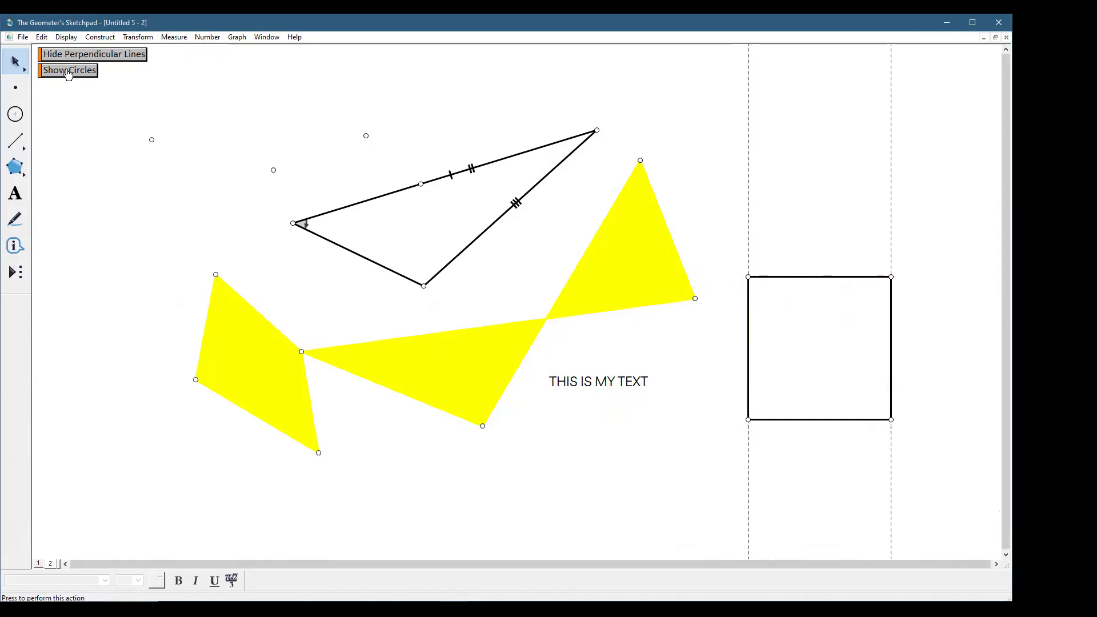
{"action": "left_click", "coordinate": [65, 76]}
{"action": "left_click", "coordinate": [118, 65]}
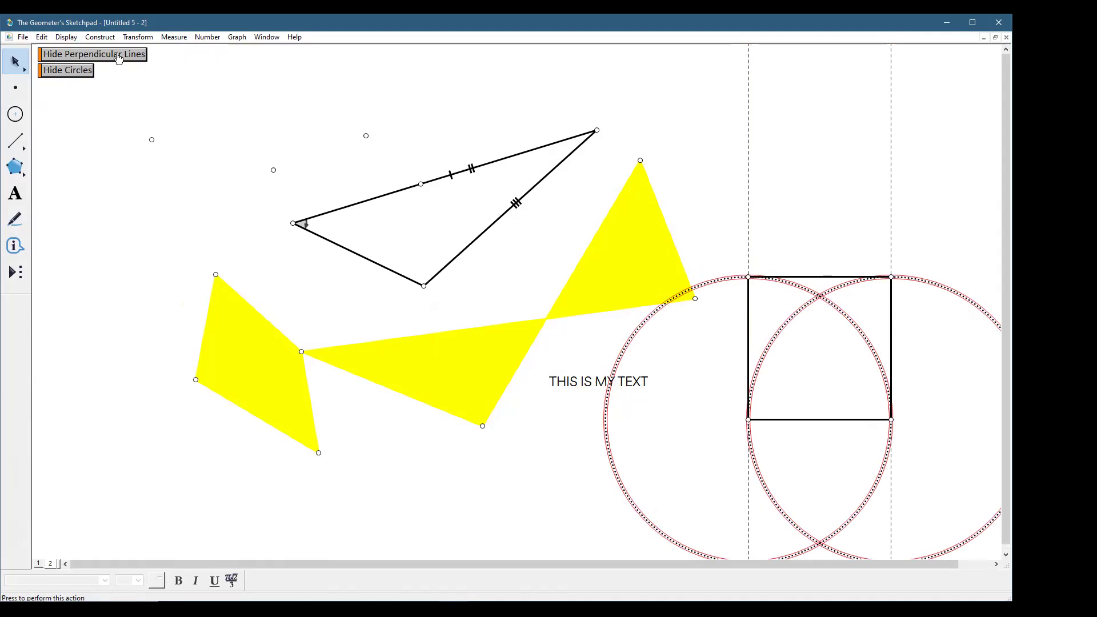
{"action": "left_click", "coordinate": [80, 73]}
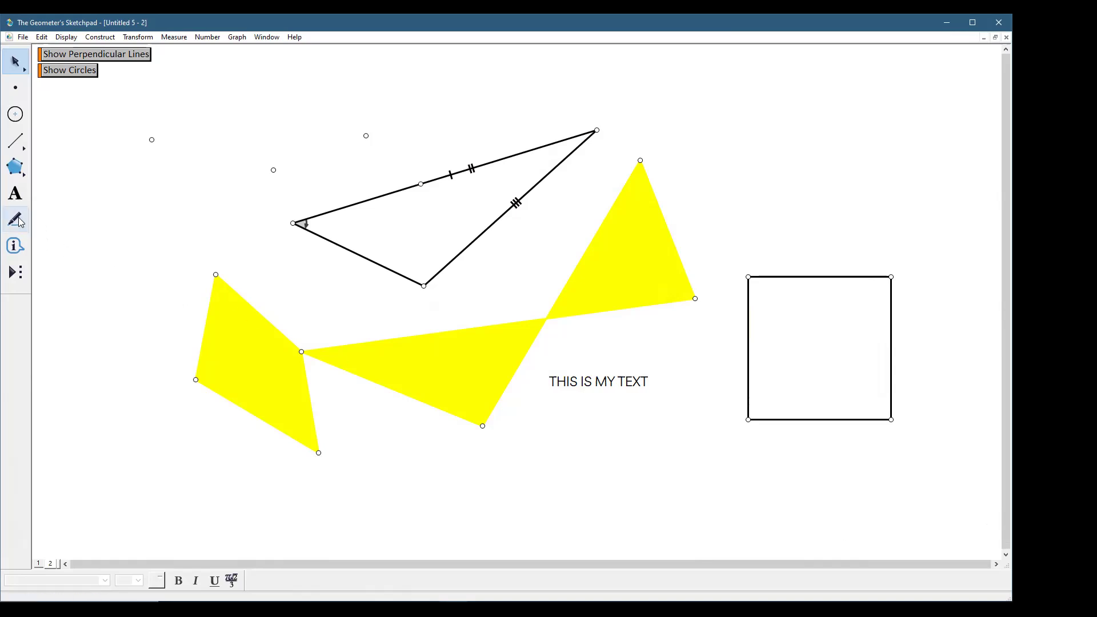
Inspect the definitions of the square's upper-right and lower-right vertices with the Information tool
{"action": "left_click", "coordinate": [15, 246]}
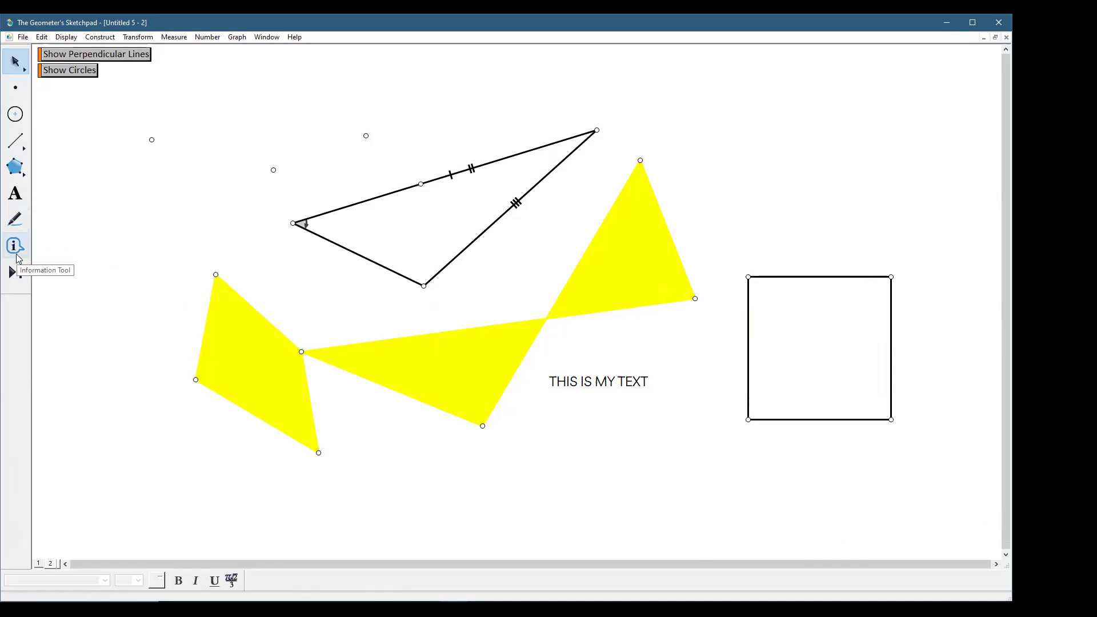
{"action": "left_click", "coordinate": [891, 276]}
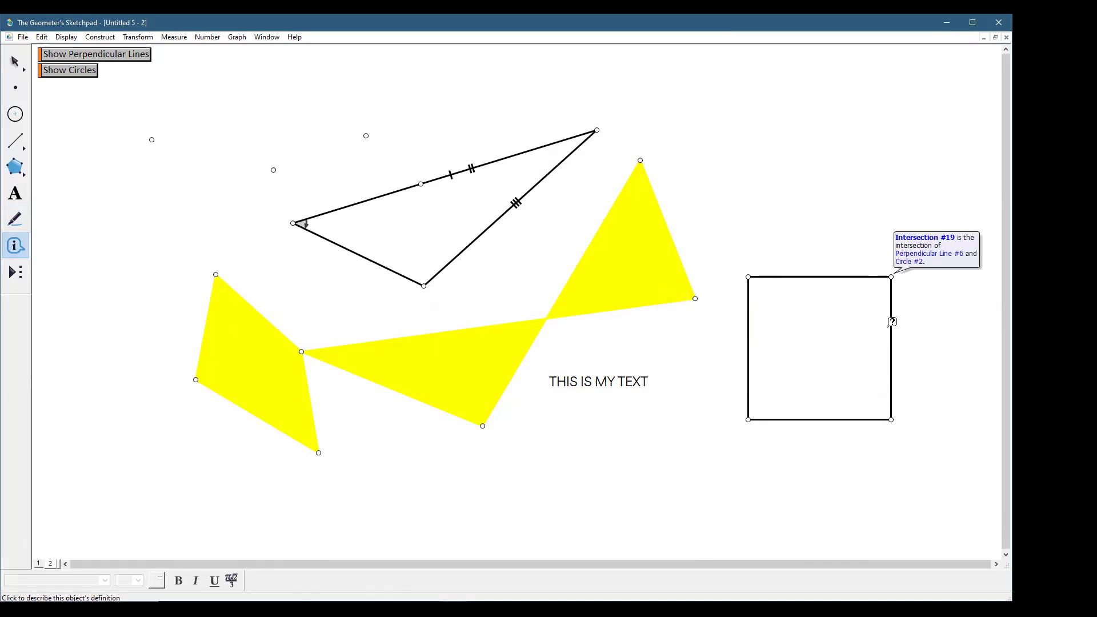
{"action": "left_click", "coordinate": [892, 419]}
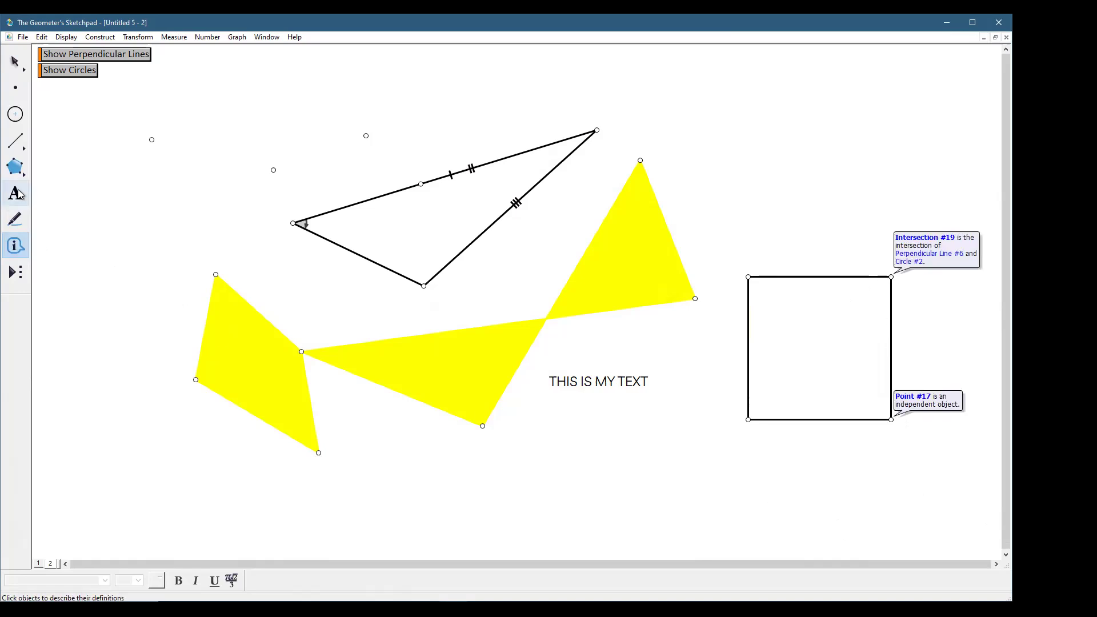
Mark the right angle at the square's upper-left corner with the Marker tool
{"action": "left_click", "coordinate": [15, 219]}
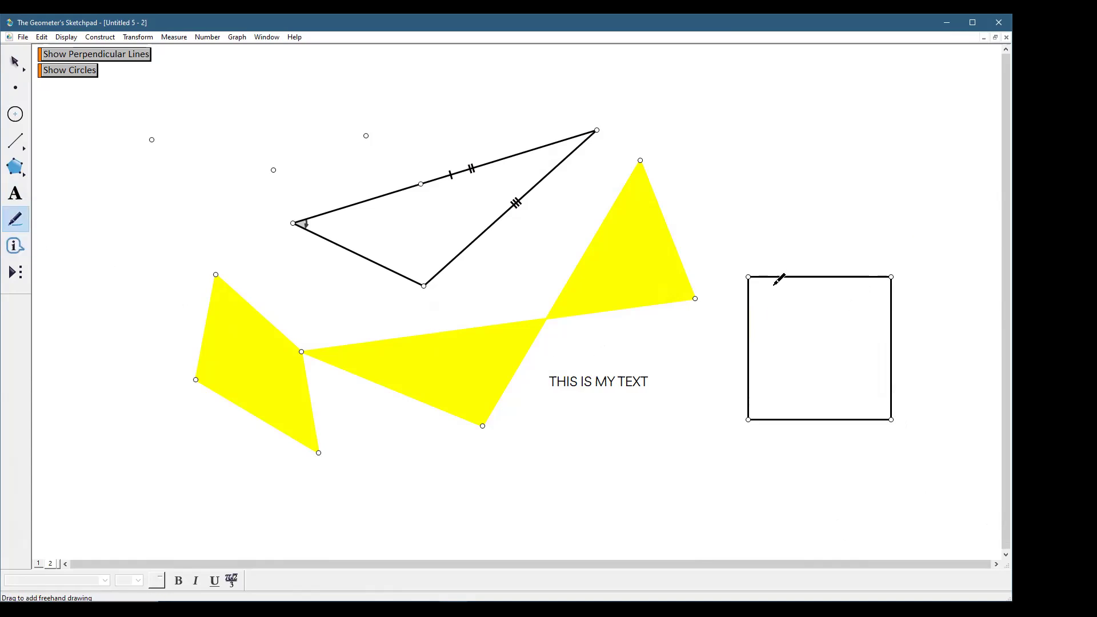
{"action": "left_click_drag", "start_coordinate": [760, 304], "coordinate": [753, 284]}
{"action": "key", "text": "Escape"}
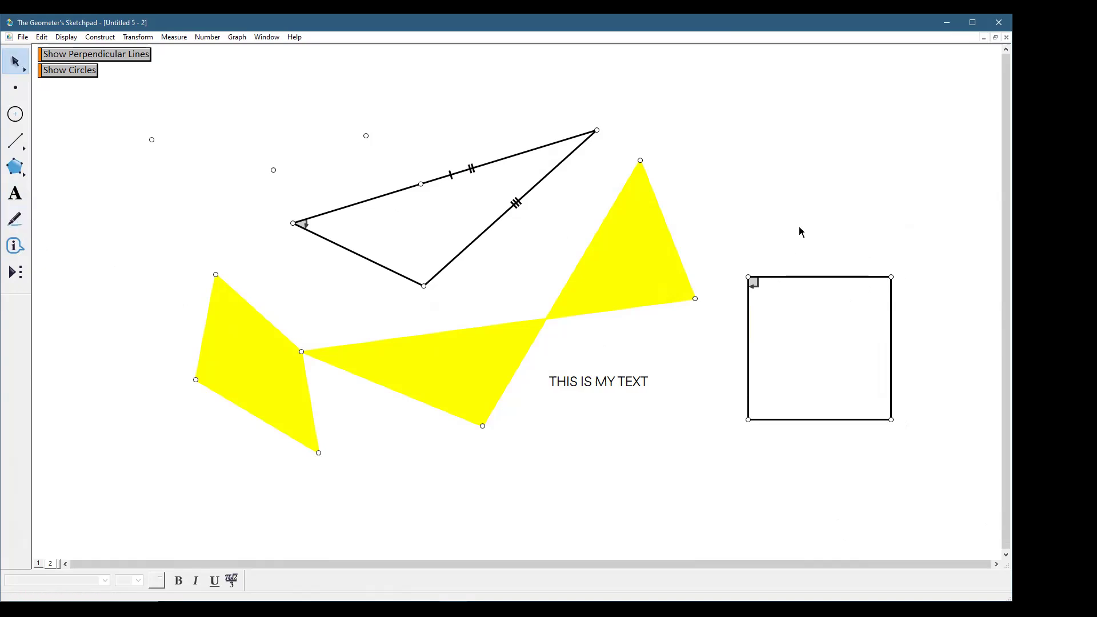
Change the line style of the angle marker at the square's upper-left corner, and deselect it
{"action": "left_click", "coordinate": [753, 283]}
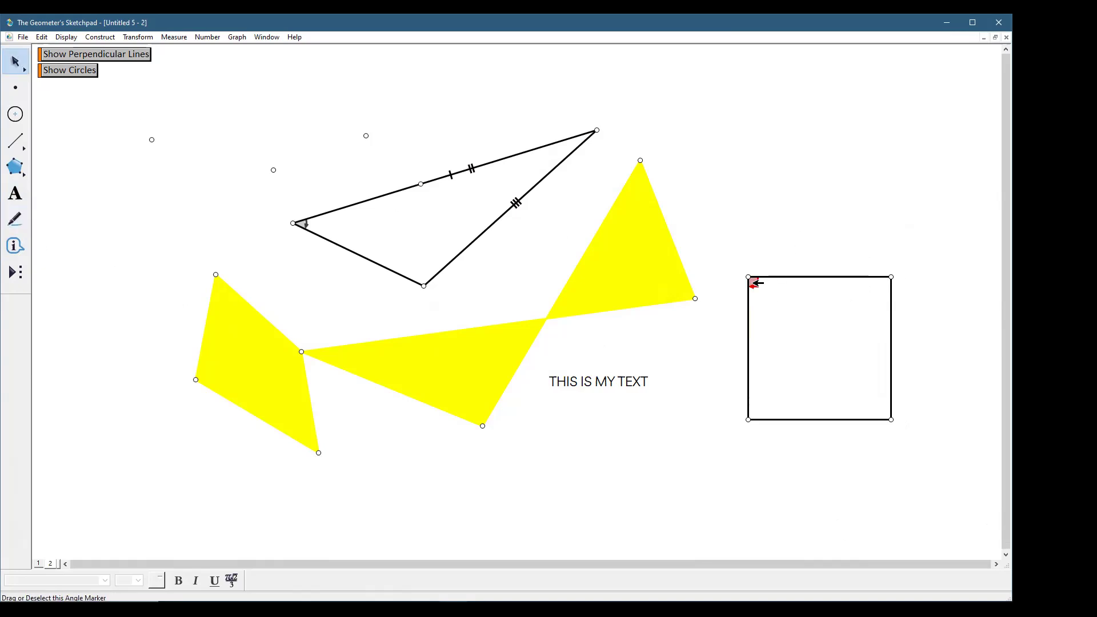
{"action": "left_click", "coordinate": [67, 37]}
{"action": "mouse_move", "coordinate": [104, 67]}
{"action": "left_click", "coordinate": [258, 80]}
{"action": "left_click", "coordinate": [792, 240]}
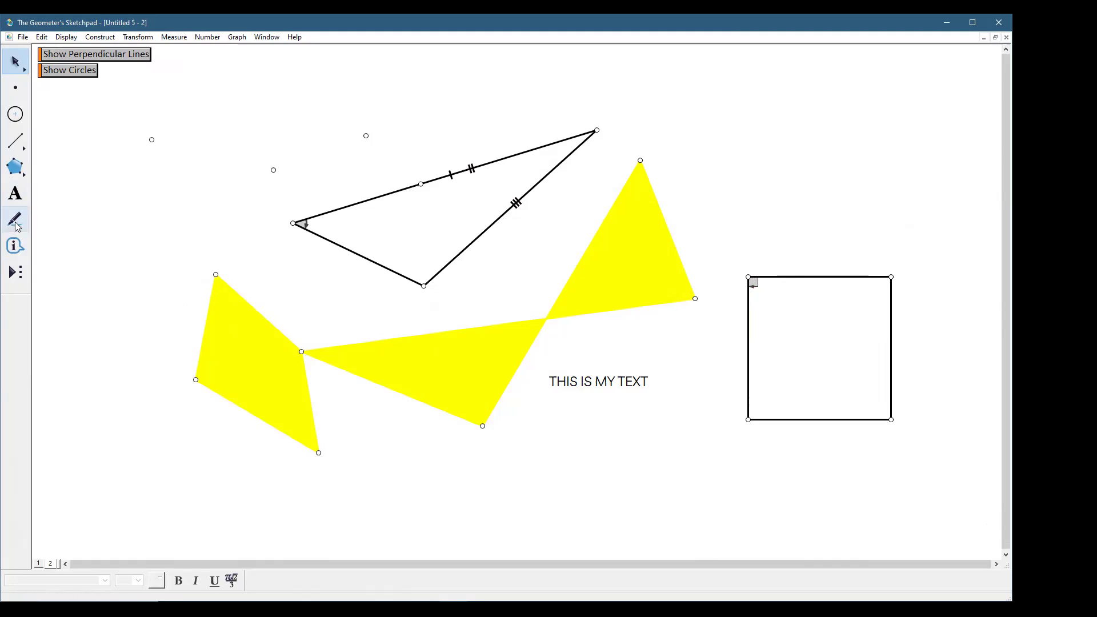
Inspect the definition of the square's angle marker with the Information tool, and dismiss the description
{"action": "left_click", "coordinate": [15, 245]}
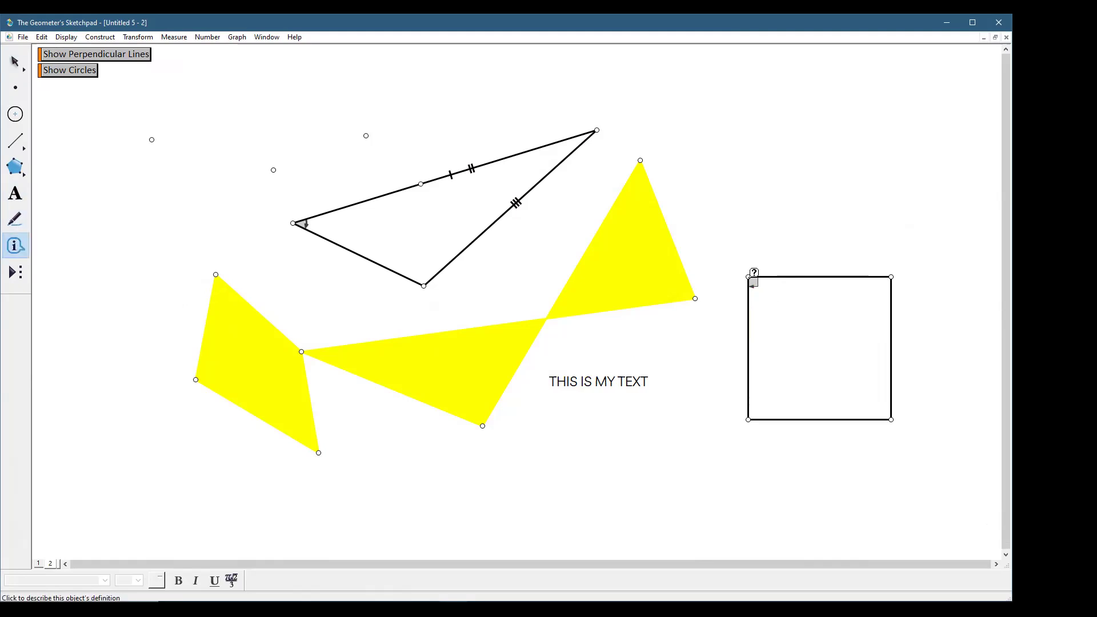
{"action": "left_click", "coordinate": [753, 283]}
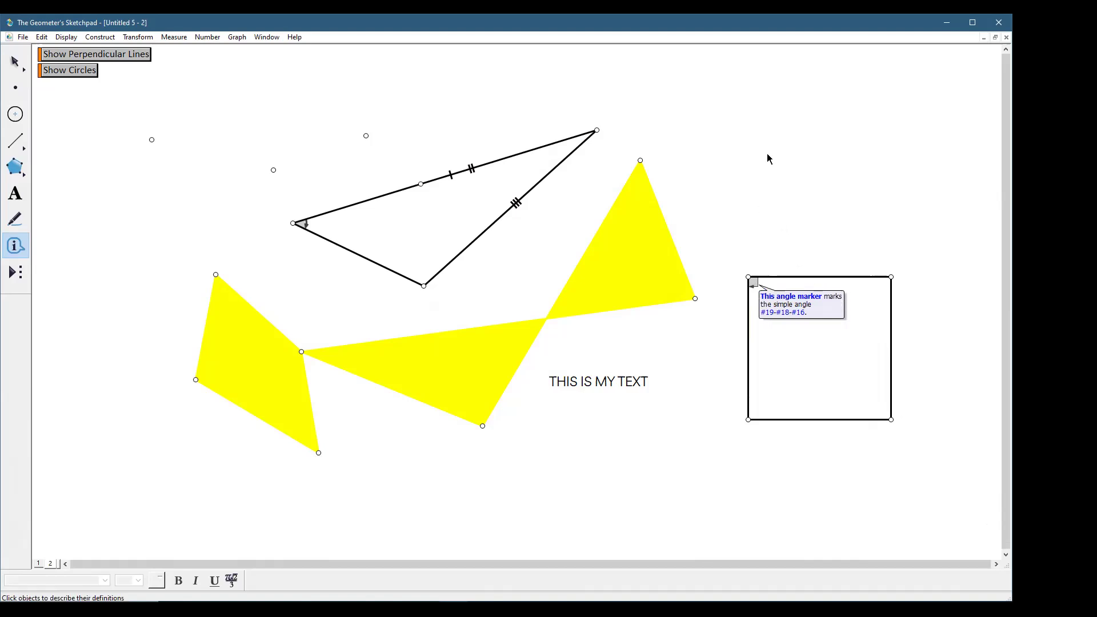
{"action": "key", "text": "Escape"}
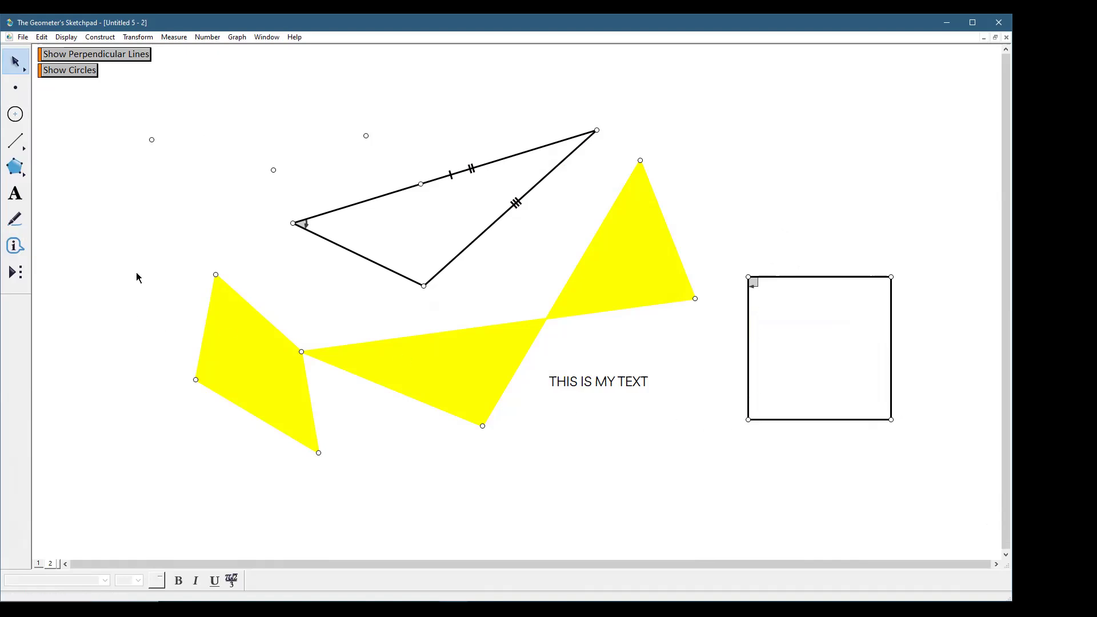
Mark the right angles at the square's lower-left, lower-right and upper-right corners with the Marker tool
{"action": "left_click", "coordinate": [16, 218]}
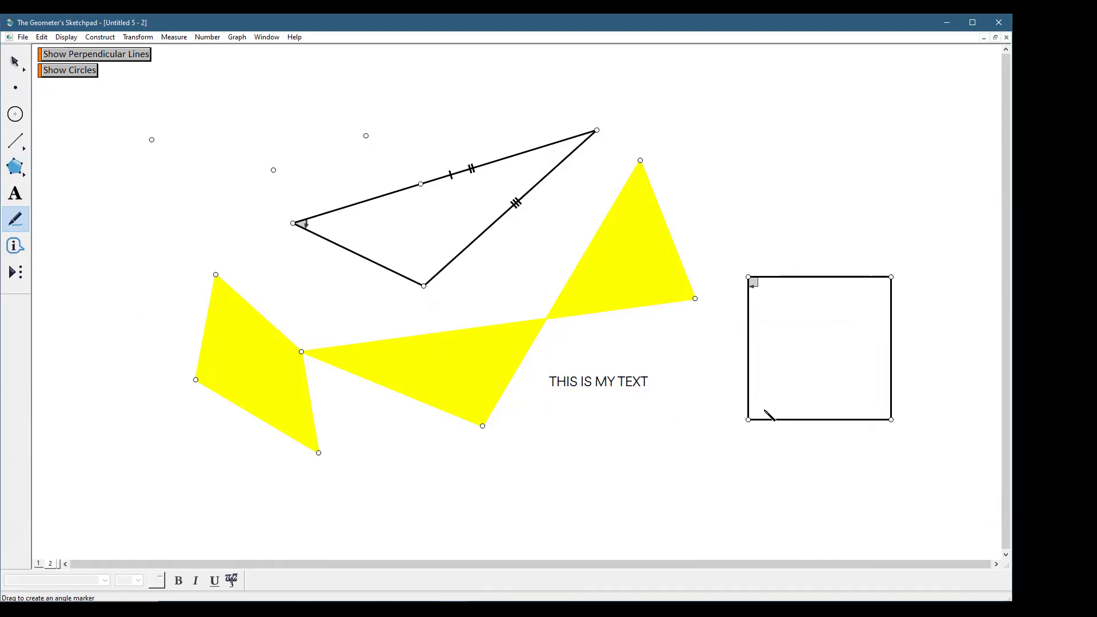
{"action": "left_click_drag", "start_coordinate": [771, 420], "coordinate": [755, 412]}
{"action": "left_click_drag", "start_coordinate": [893, 417], "coordinate": [884, 415]}
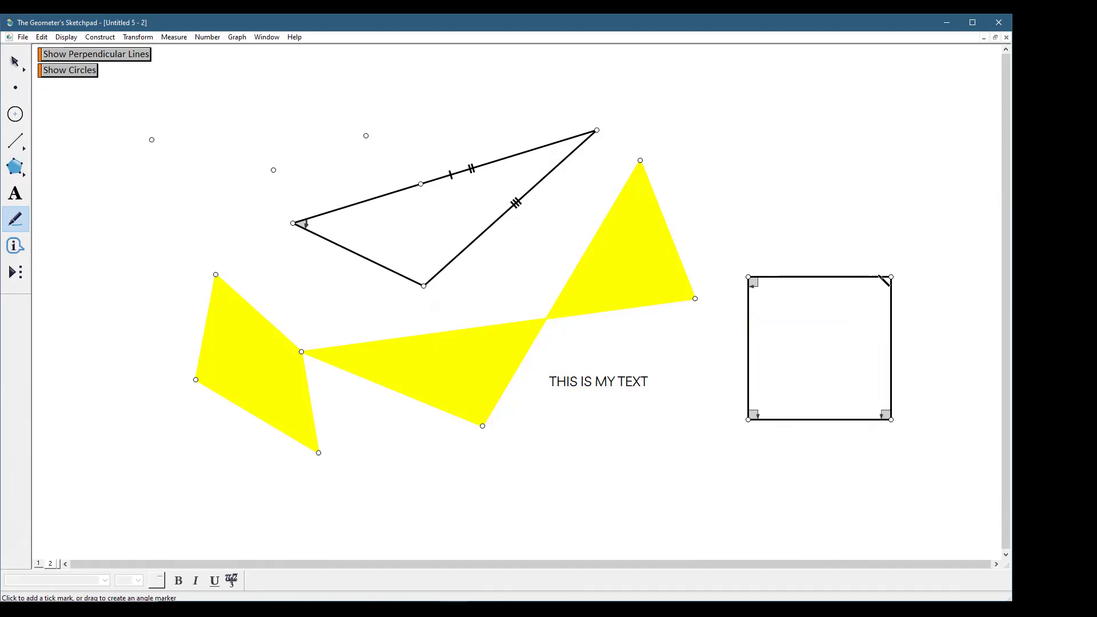
{"action": "left_click_drag", "start_coordinate": [882, 285], "coordinate": [886, 281]}
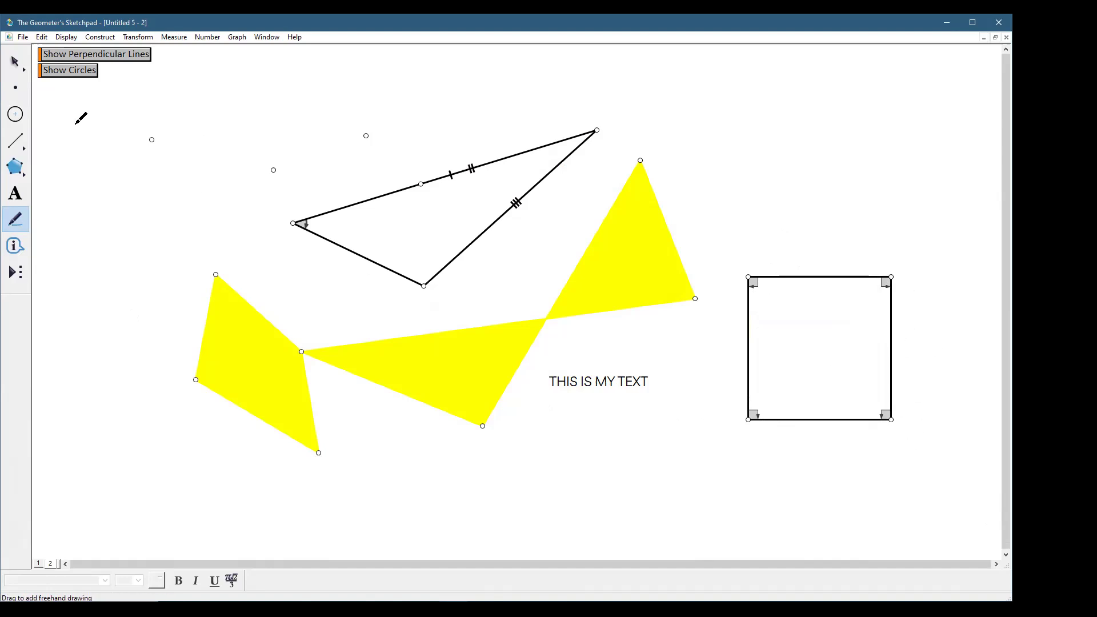
Move the square straight up by its upper side, and deselect it
{"action": "left_click", "coordinate": [15, 62]}
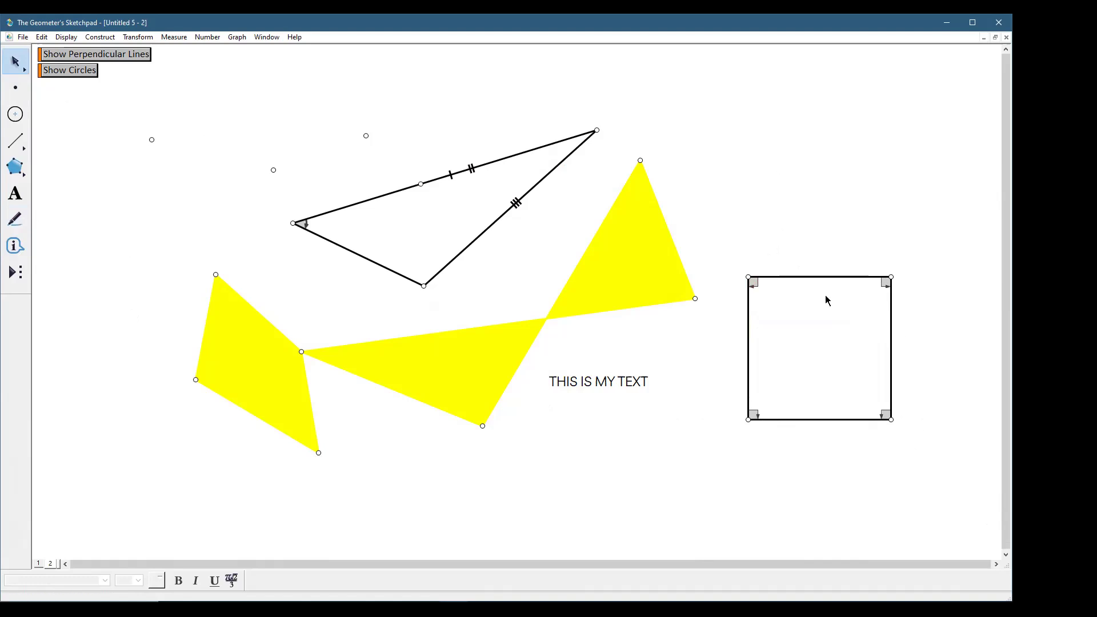
{"action": "left_click_drag", "start_coordinate": [821, 277], "coordinate": [820, 190]}
{"action": "left_click", "coordinate": [897, 432]}
Construct a filled polygon on the square's four vertices with the Polygon tool
{"action": "left_click", "coordinate": [15, 166]}
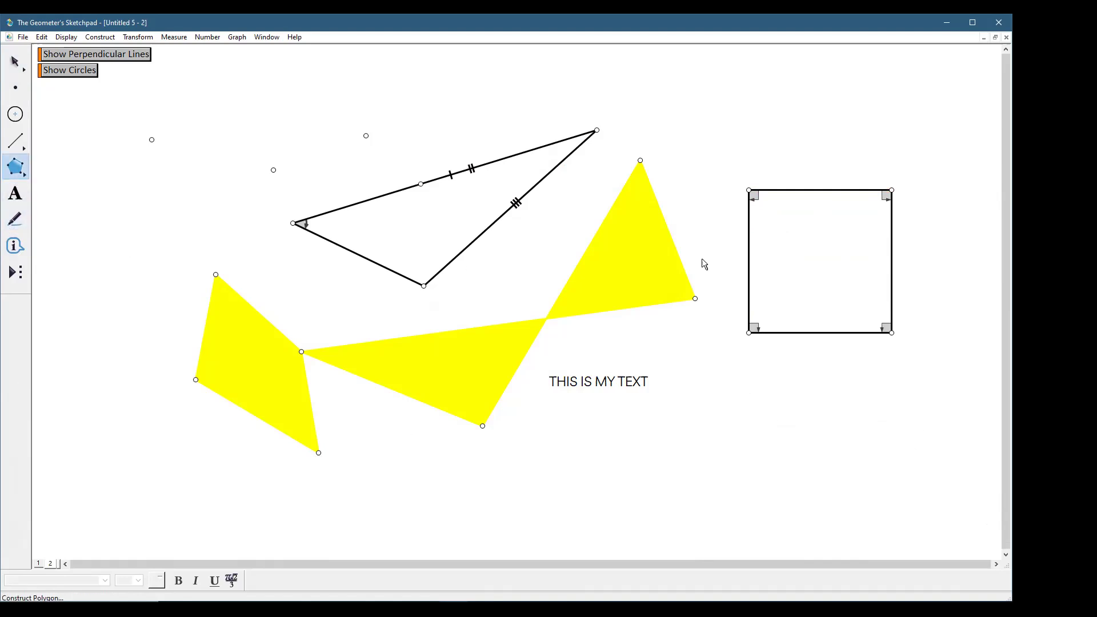
{"action": "left_click", "coordinate": [750, 333]}
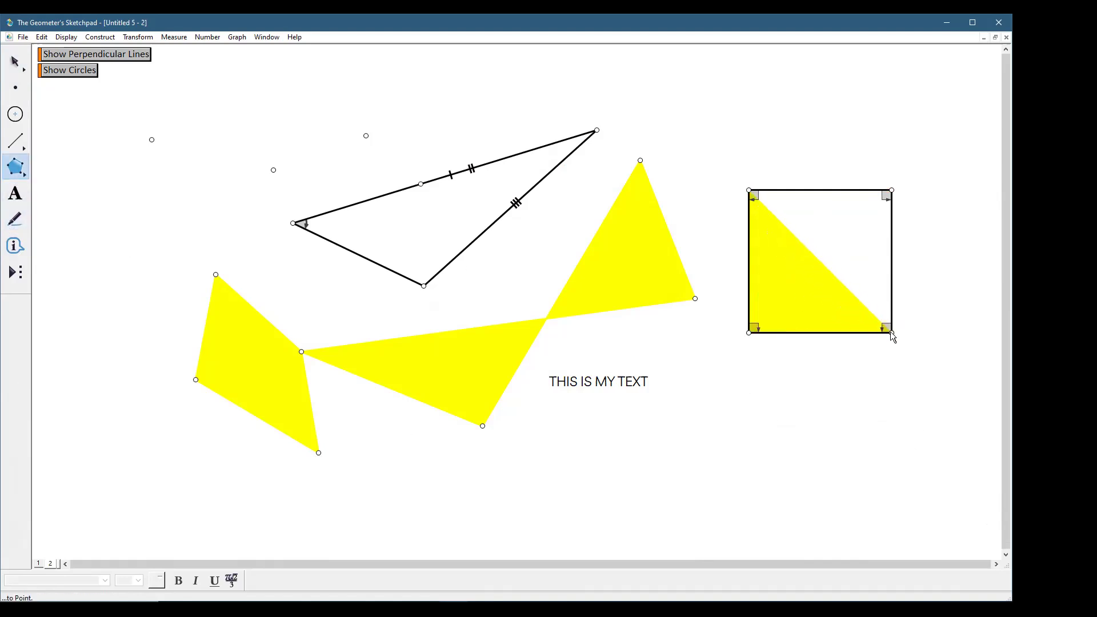
{"action": "left_click", "coordinate": [892, 334]}
{"action": "left_click", "coordinate": [892, 190]}
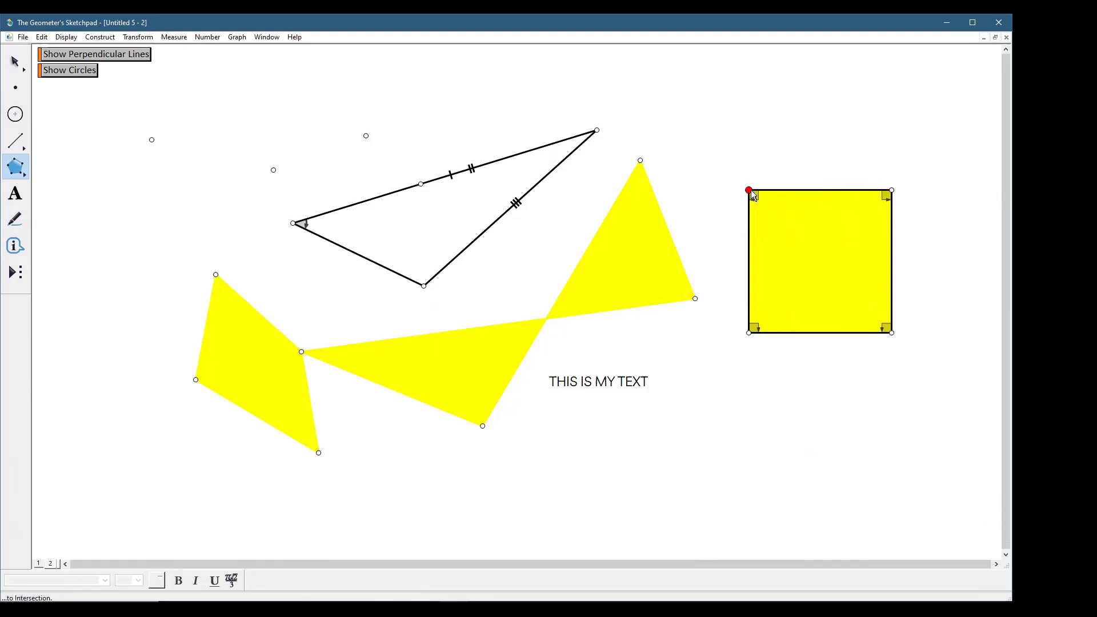
{"action": "left_click", "coordinate": [750, 191]}
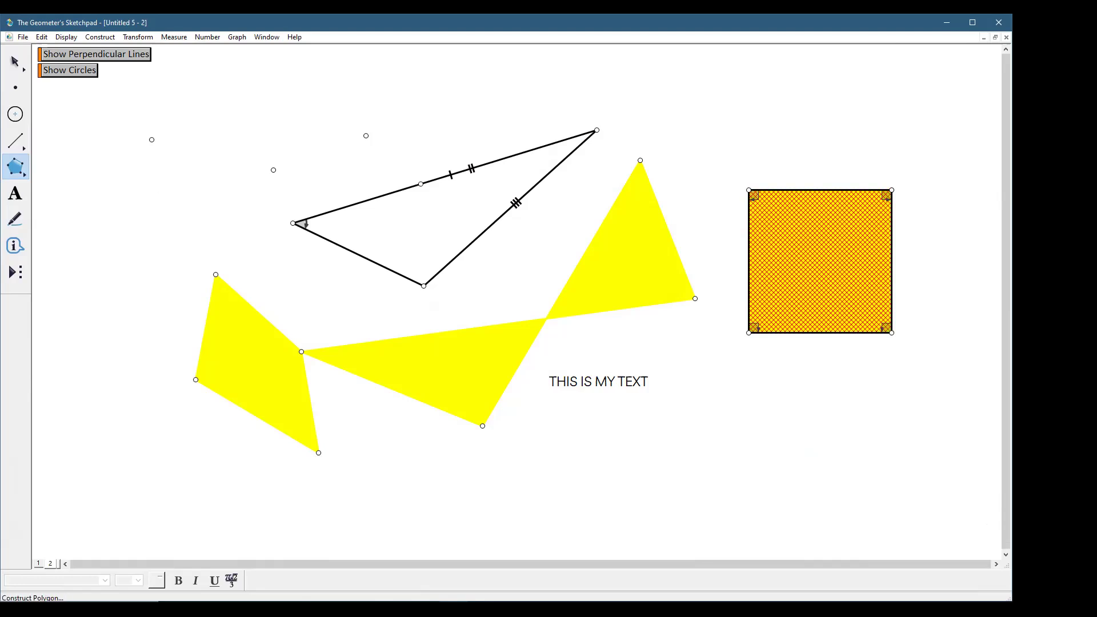
Give the square's interior a custom salmon color with Hue 13, Sat 154 and Lum 157
{"action": "left_click", "coordinate": [65, 38]}
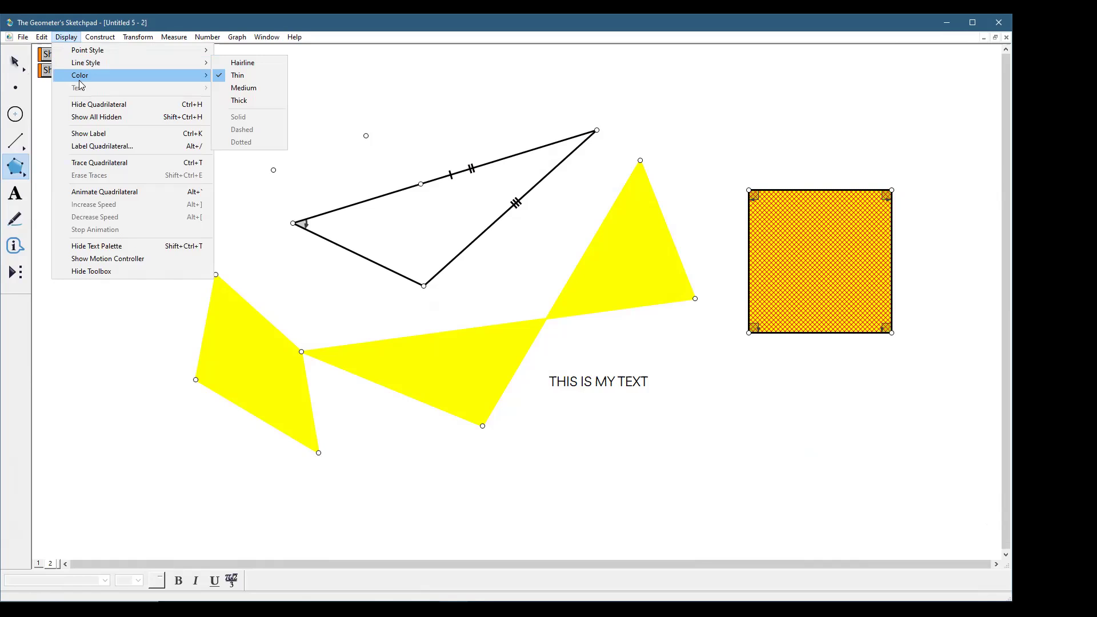
{"action": "mouse_move", "coordinate": [80, 75]}
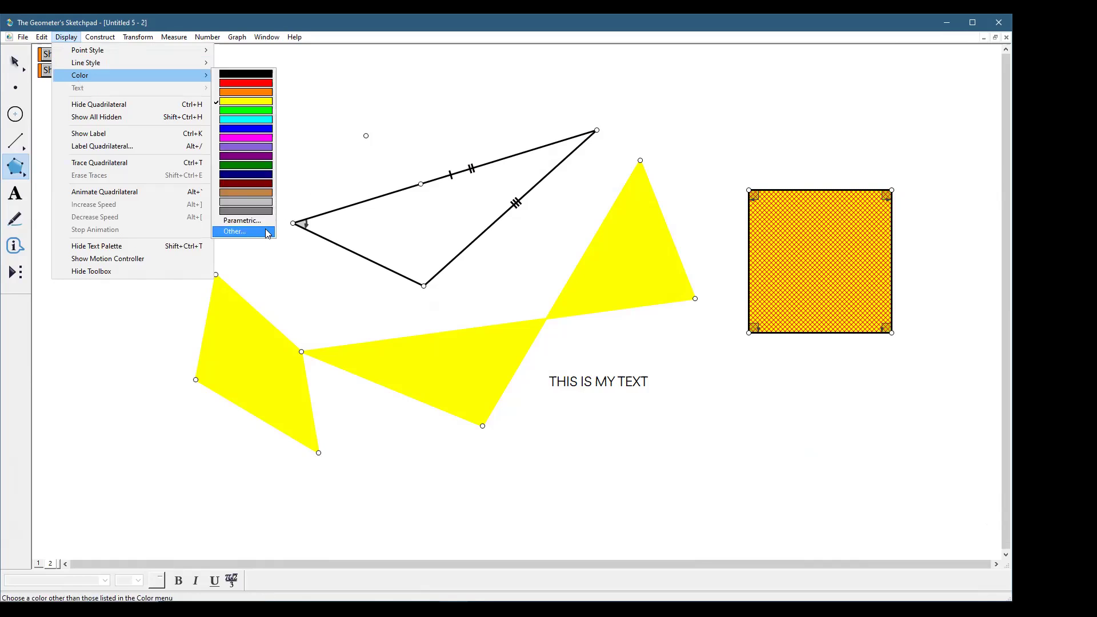
{"action": "left_click", "coordinate": [267, 232]}
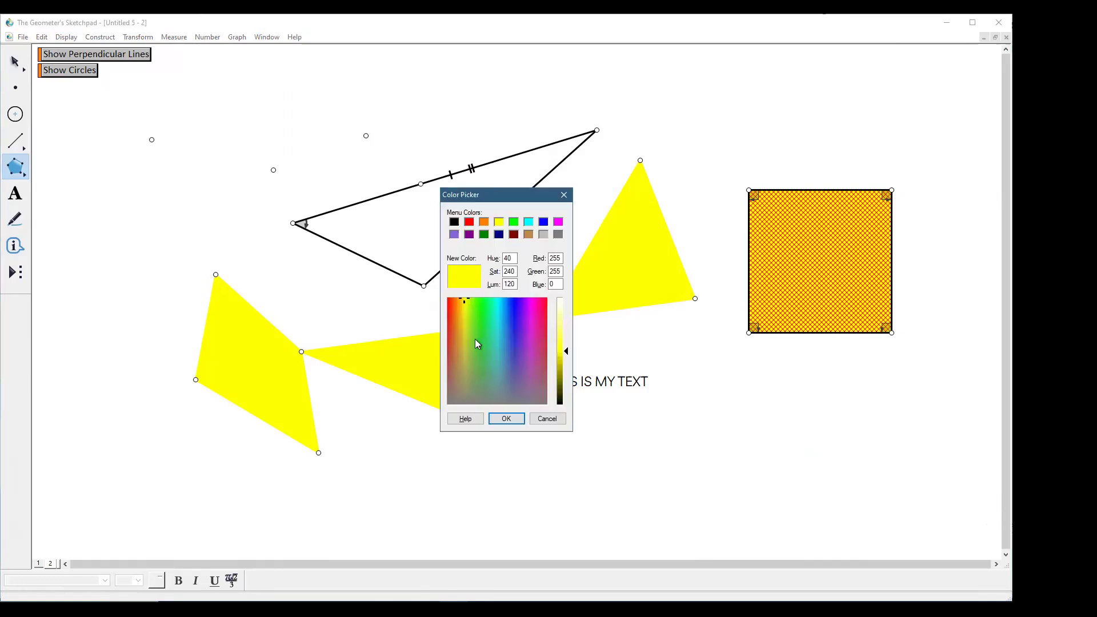
{"action": "left_click_drag", "start_coordinate": [514, 197], "coordinate": [309, 98]}
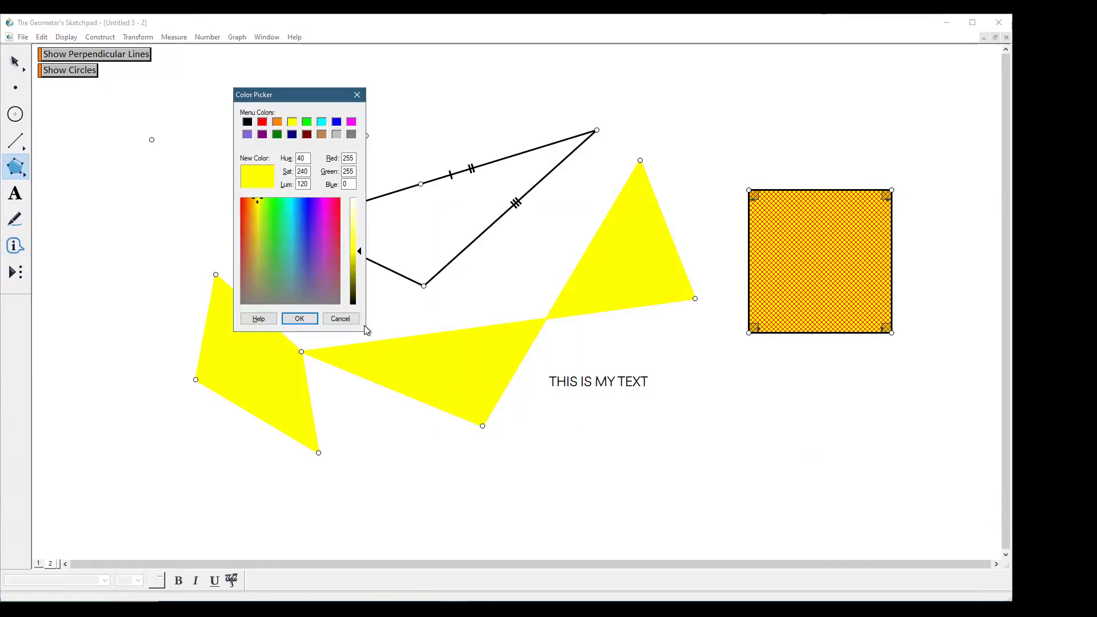
{"action": "left_click", "coordinate": [250, 255]}
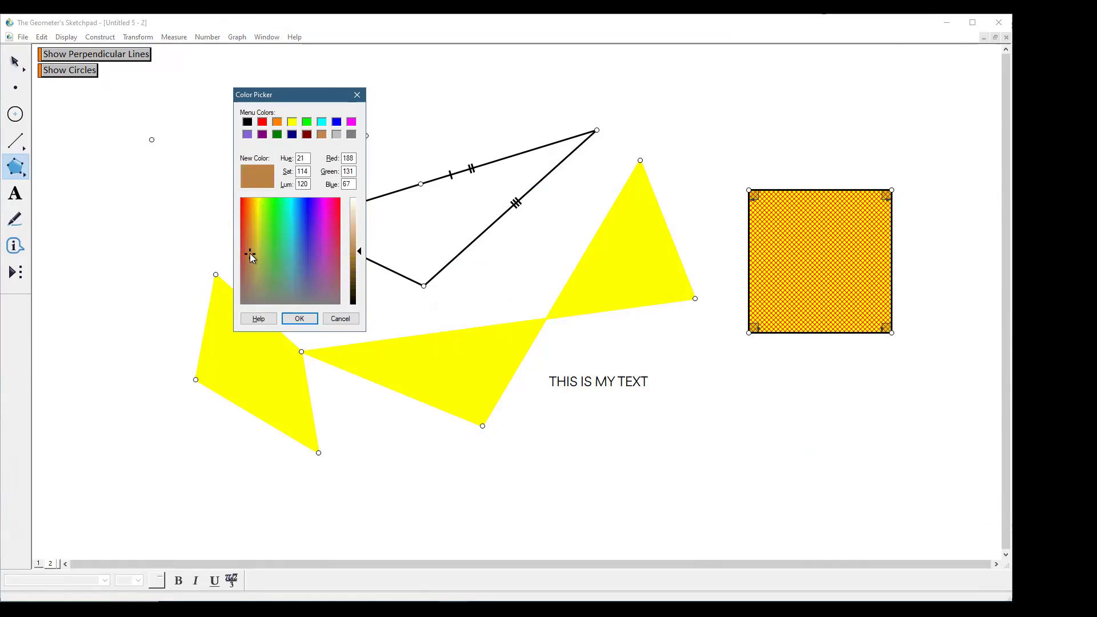
{"action": "left_click", "coordinate": [356, 255]}
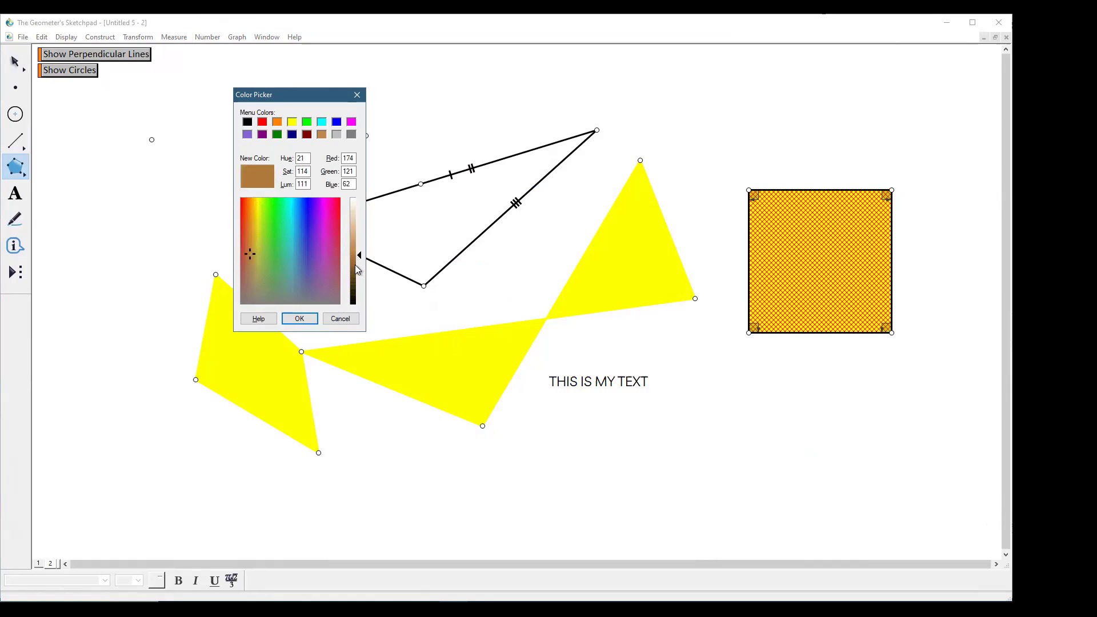
{"action": "left_click_drag", "start_coordinate": [355, 256], "coordinate": [355, 235]}
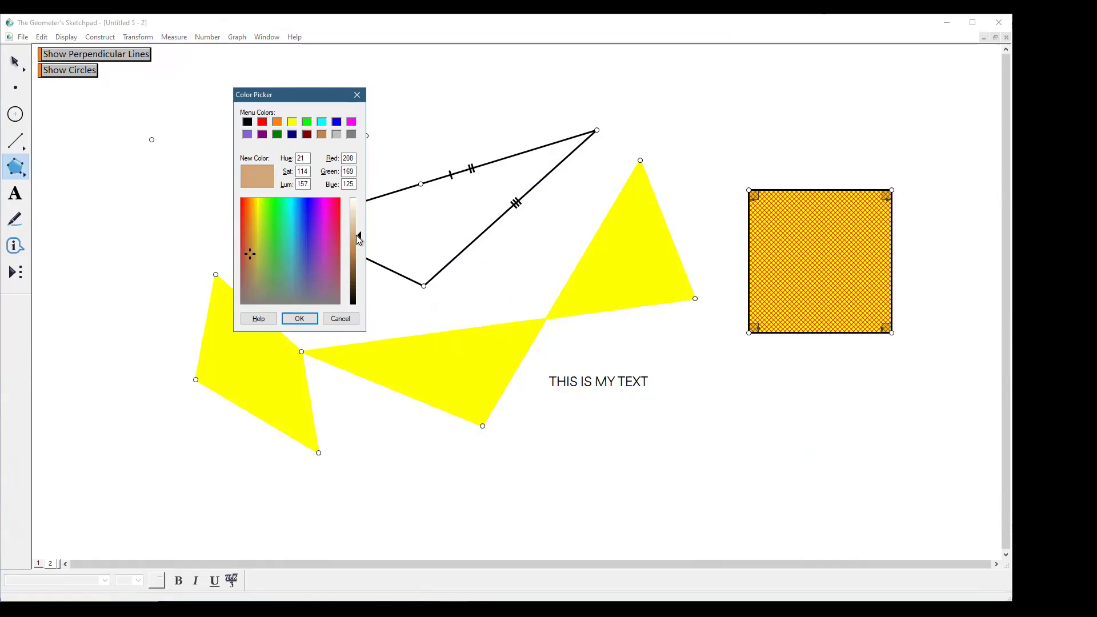
{"action": "left_click", "coordinate": [247, 237]}
{"action": "left_click", "coordinate": [306, 317]}
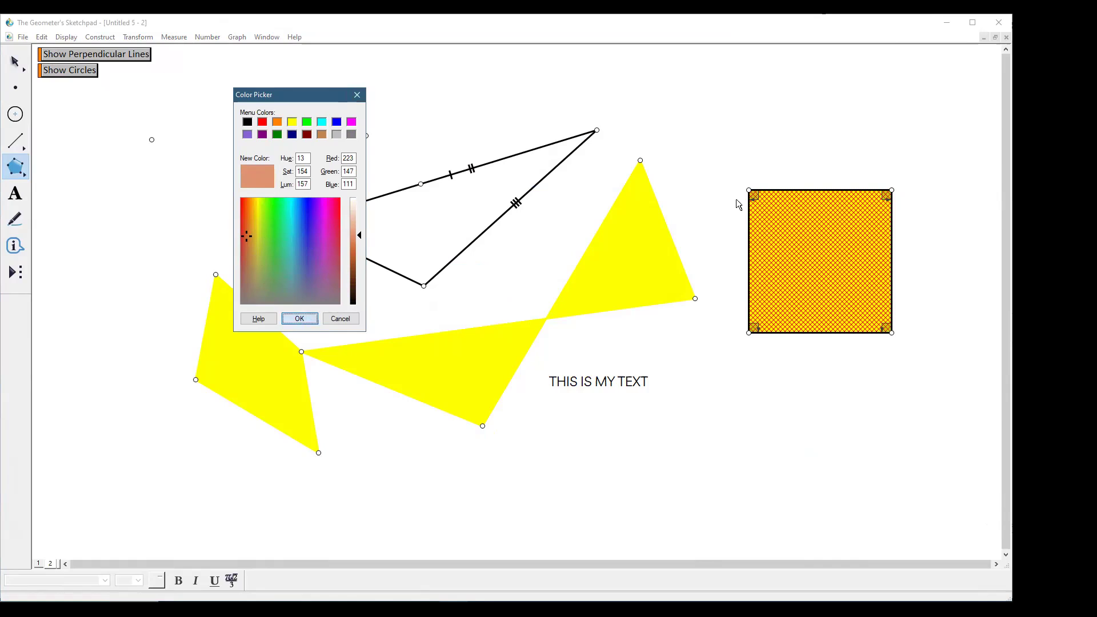
{"action": "left_click", "coordinate": [845, 137]}
Select the whole square with its sides, vertices and angle markers, set the line style to Thin, and deselect it
{"action": "left_click", "coordinate": [22, 62]}
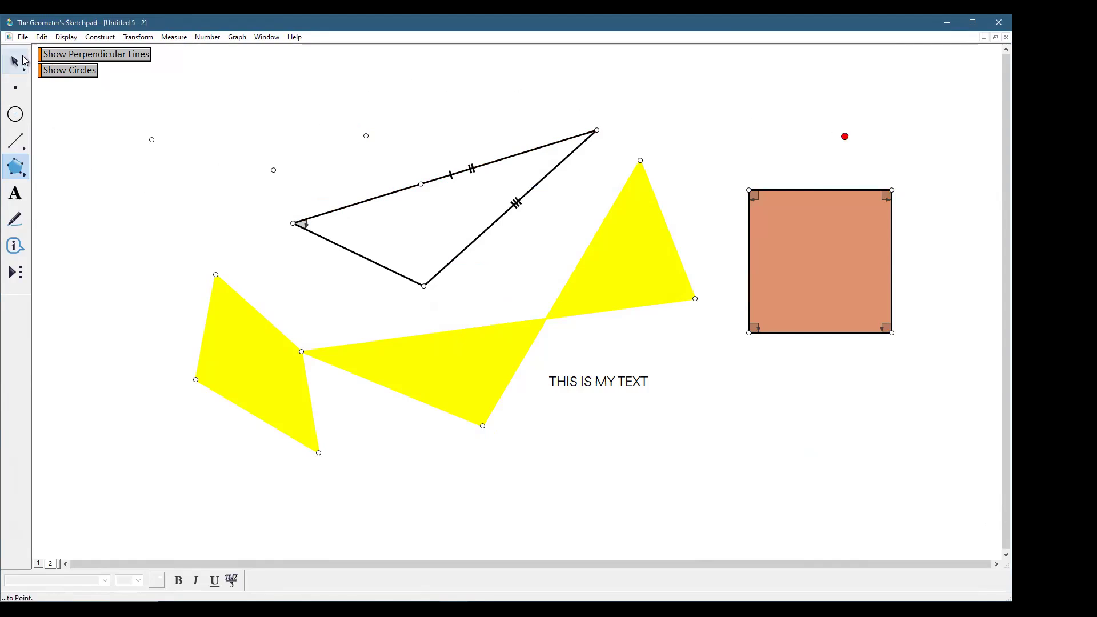
{"action": "left_click_drag", "start_coordinate": [732, 141], "coordinate": [927, 360]}
{"action": "left_click", "coordinate": [66, 37]}
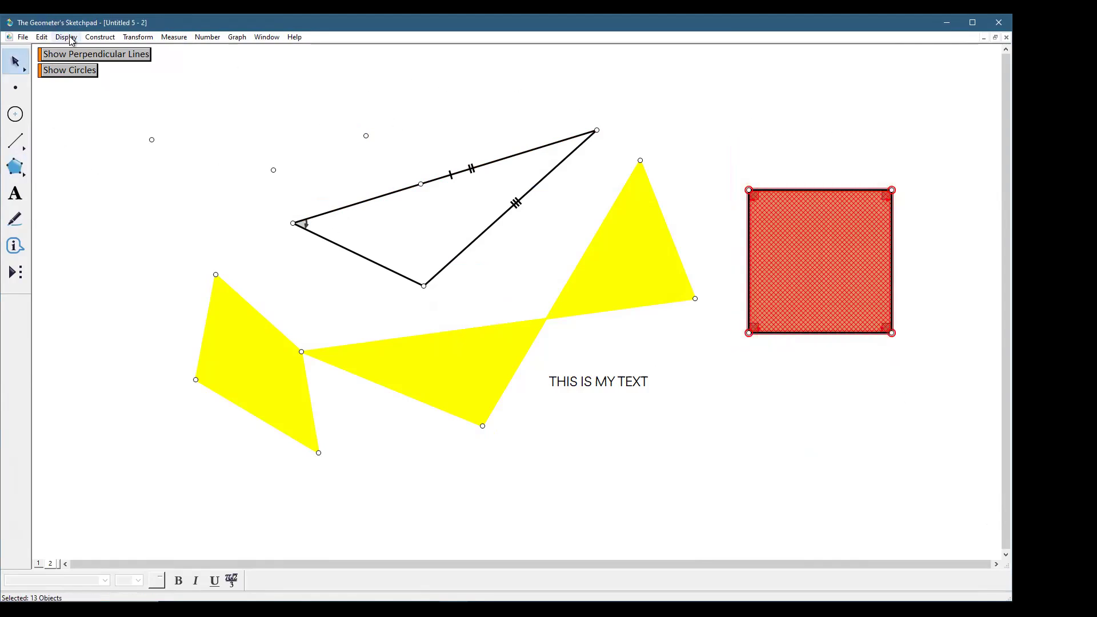
{"action": "mouse_move", "coordinate": [89, 67]}
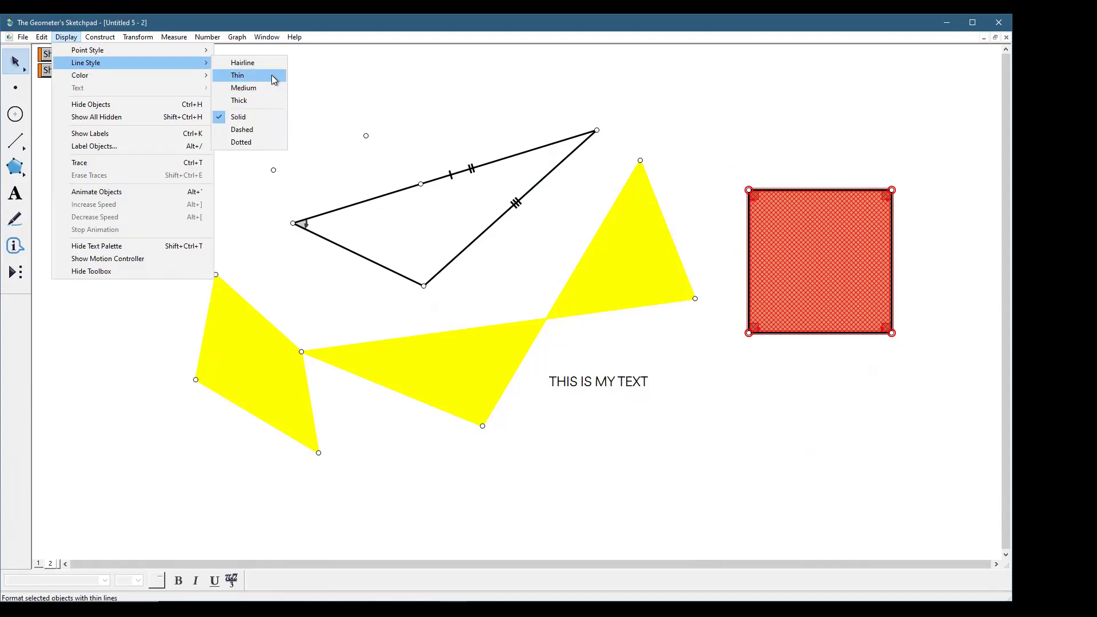
{"action": "left_click", "coordinate": [273, 76]}
{"action": "left_click", "coordinate": [809, 184]}
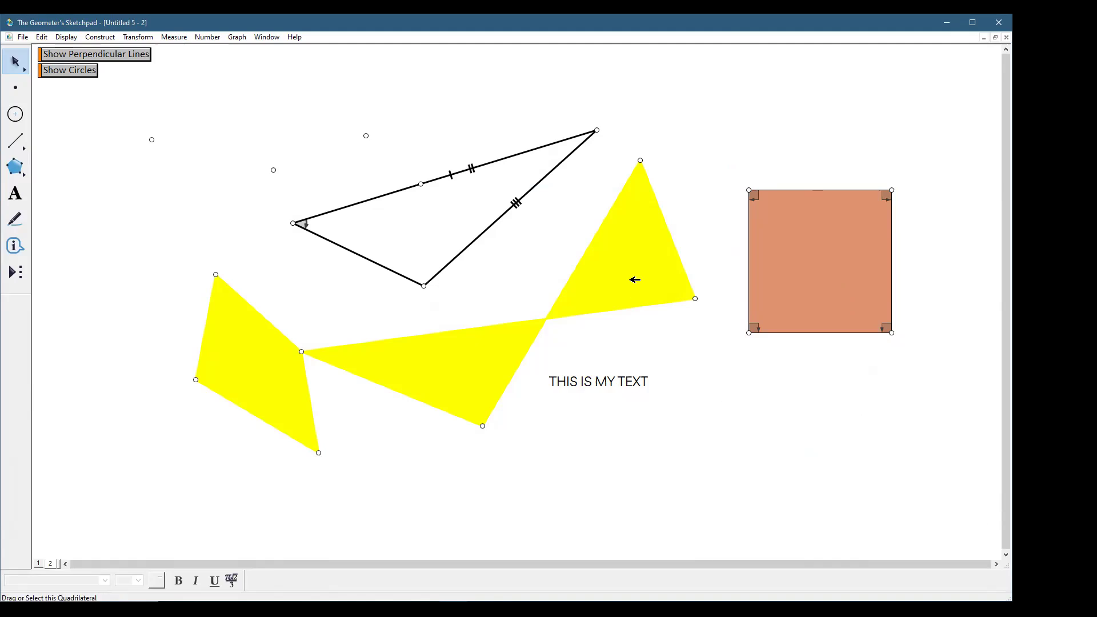
Give the crossed yellow quadrilateral a custom light purple color with Hue 181 and Sat 118
{"action": "right_click", "coordinate": [632, 280]}
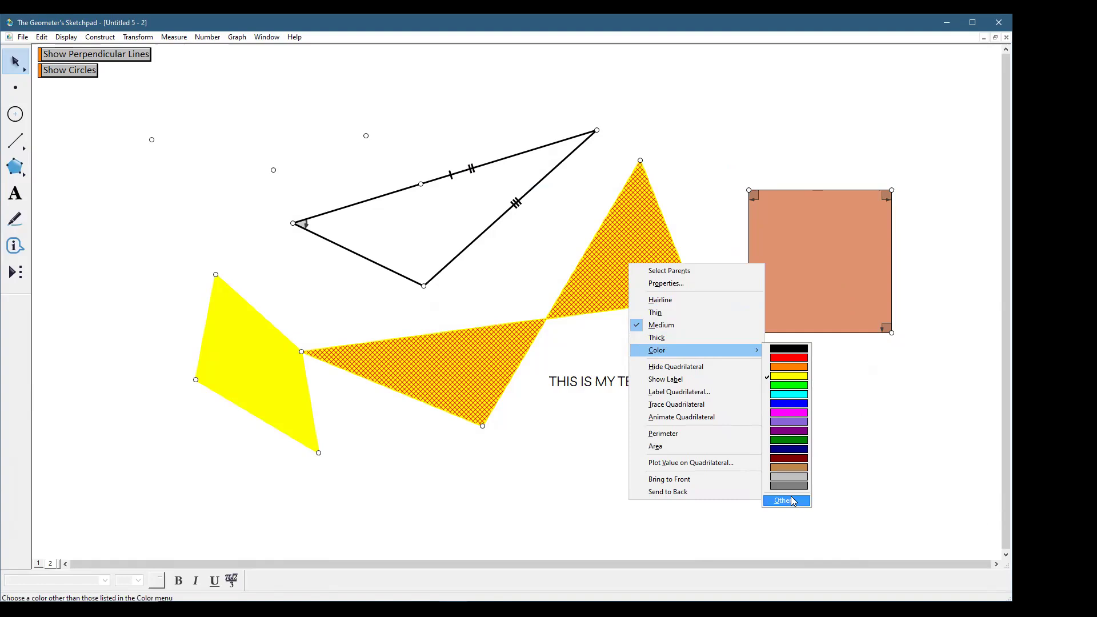
{"action": "left_click", "coordinate": [791, 499]}
{"action": "left_click", "coordinate": [523, 353]}
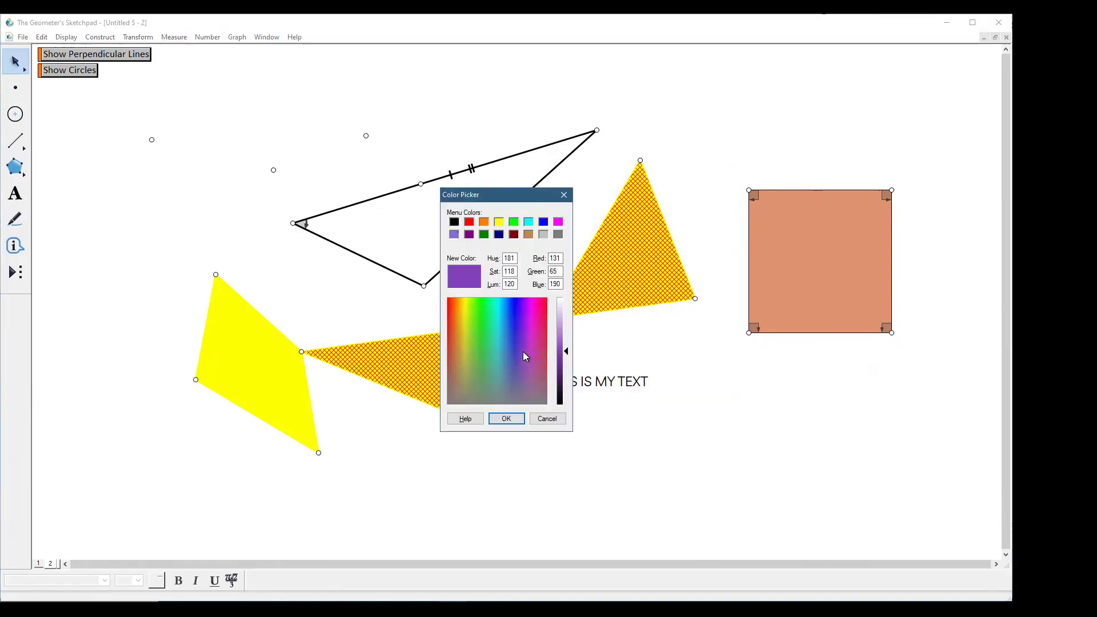
{"action": "left_click", "coordinate": [560, 323]}
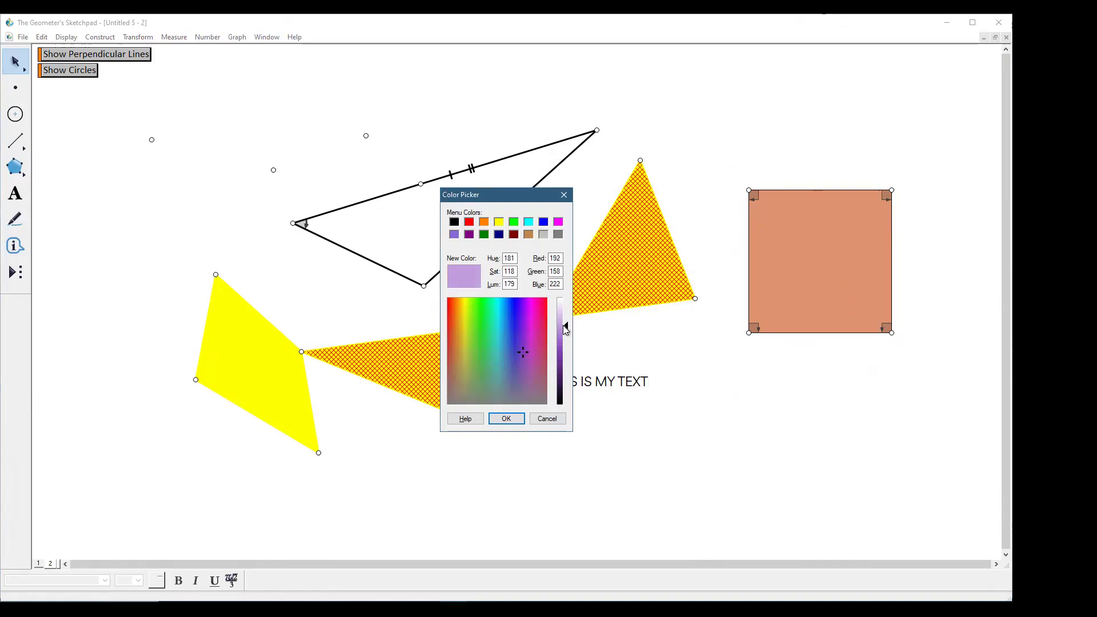
{"action": "left_click", "coordinate": [506, 419]}
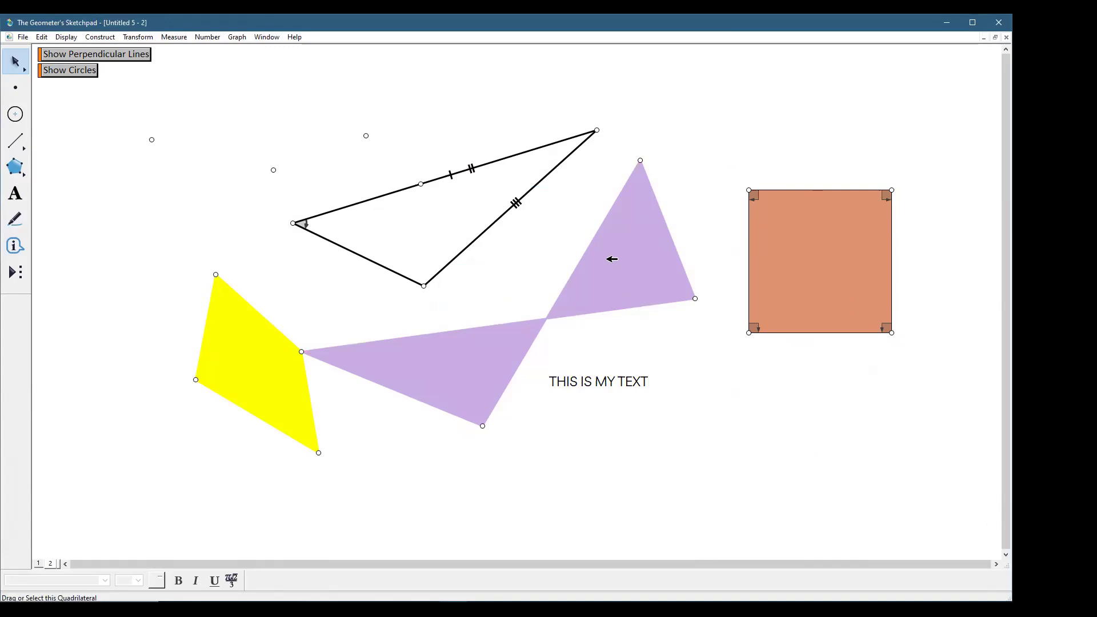
{"action": "right_click", "coordinate": [609, 262]}
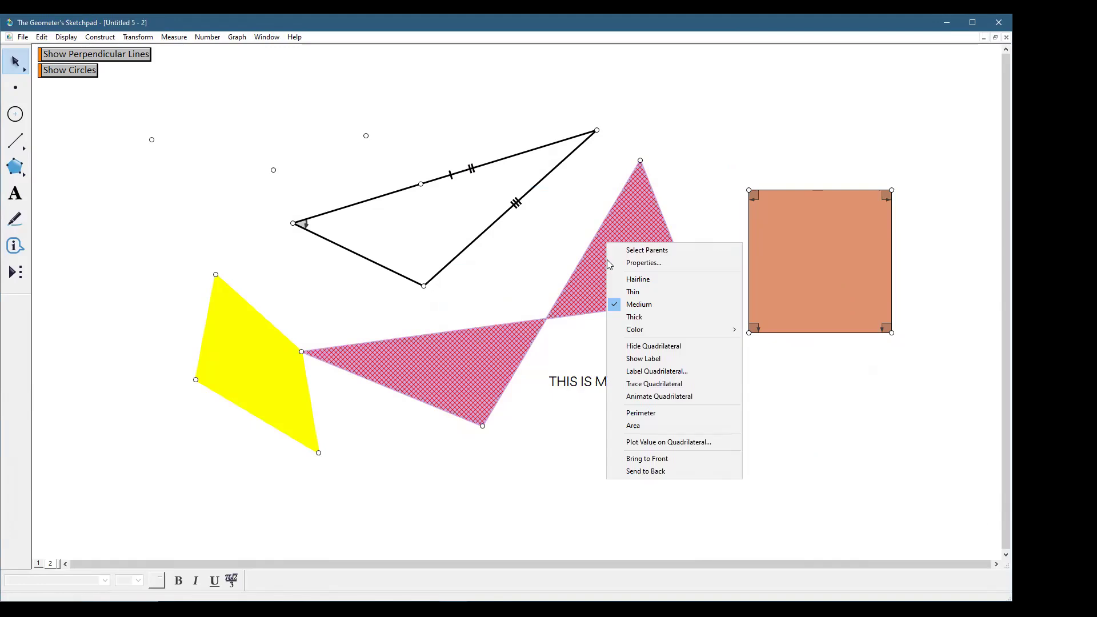
{"action": "left_click", "coordinate": [688, 149]}
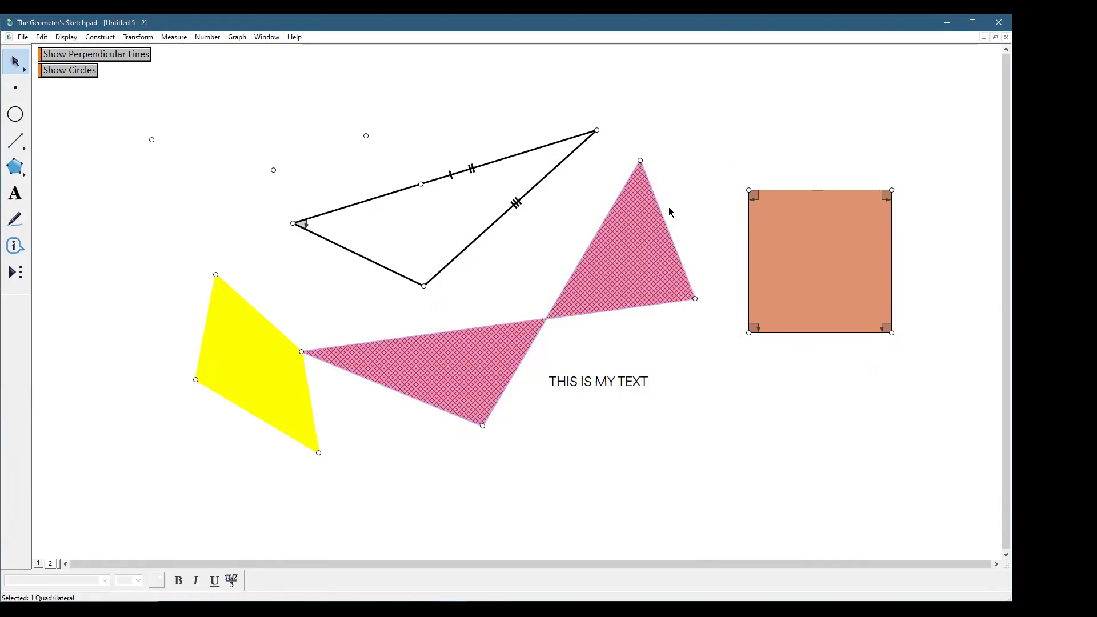
{"action": "left_click", "coordinate": [715, 98]}
{"action": "left_click", "coordinate": [782, 225]}
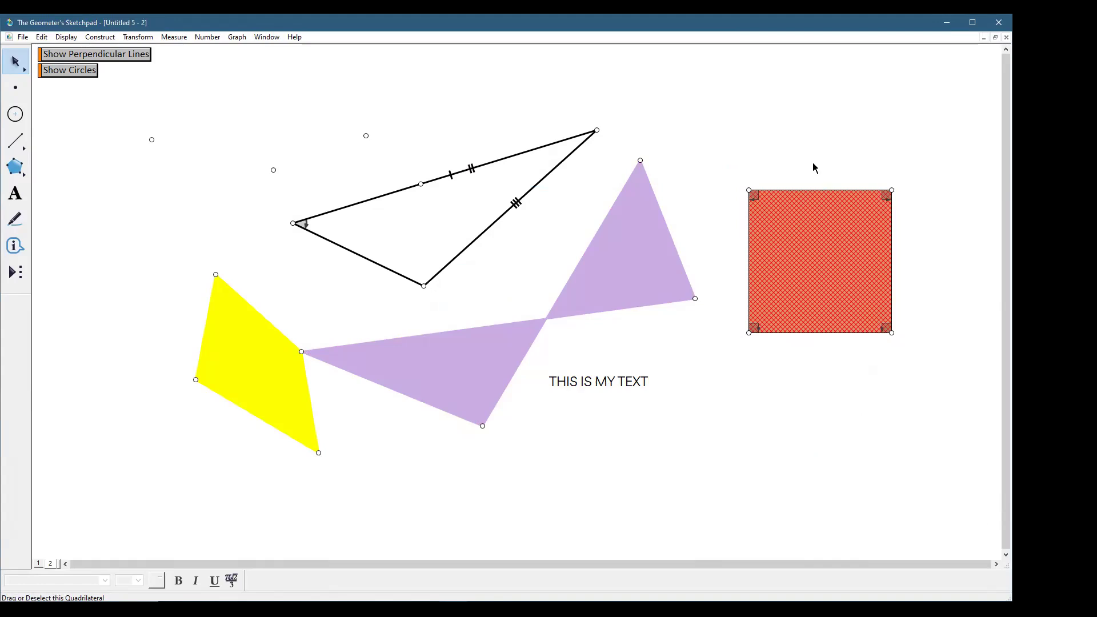
{"action": "left_click", "coordinate": [785, 423]}
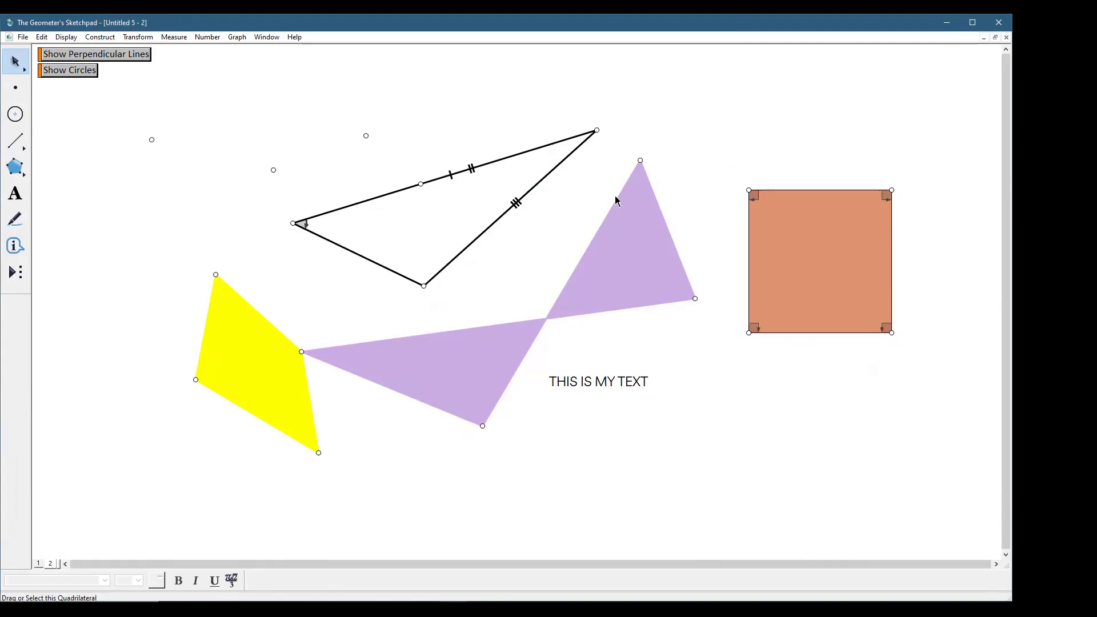
Change the color of the crossed purple quadrilateral to black
{"action": "right_click", "coordinate": [636, 245]}
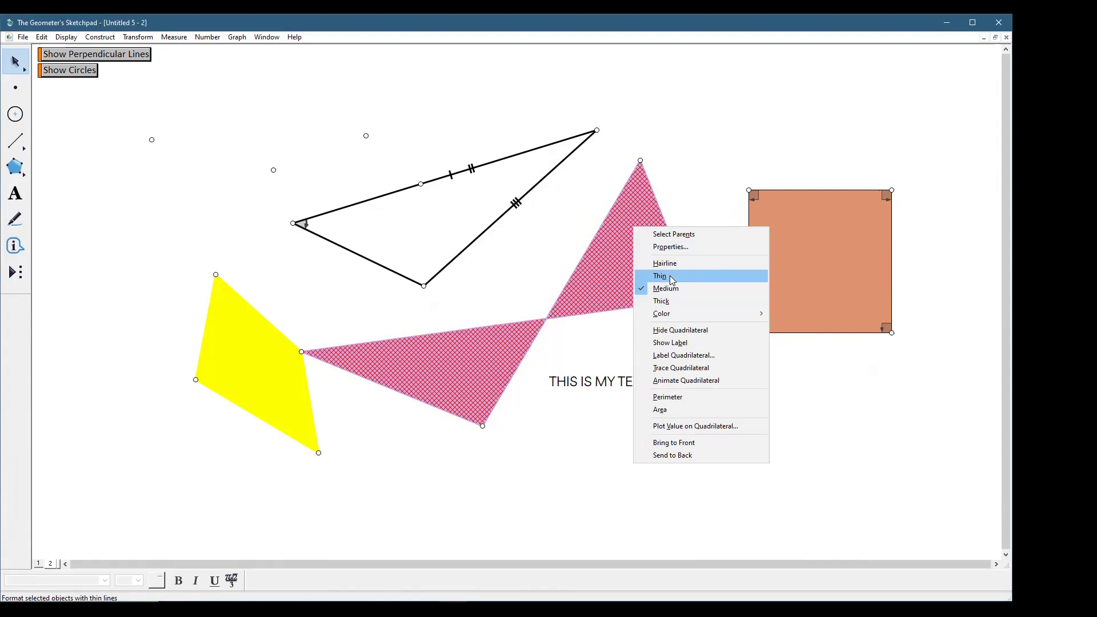
{"action": "mouse_move", "coordinate": [670, 313]}
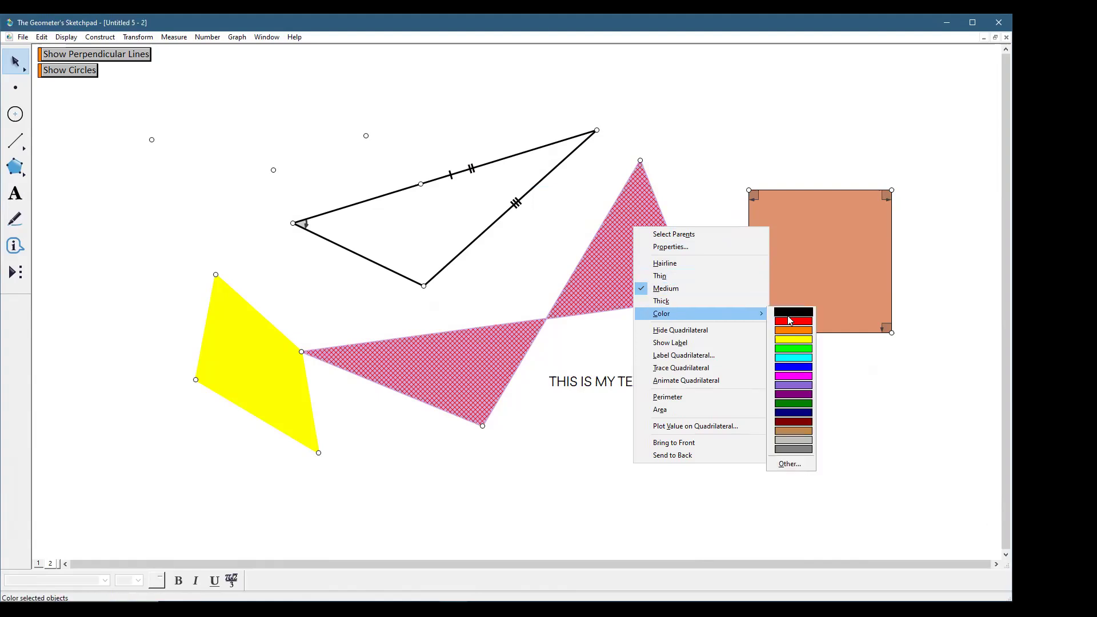
{"action": "left_click", "coordinate": [791, 314]}
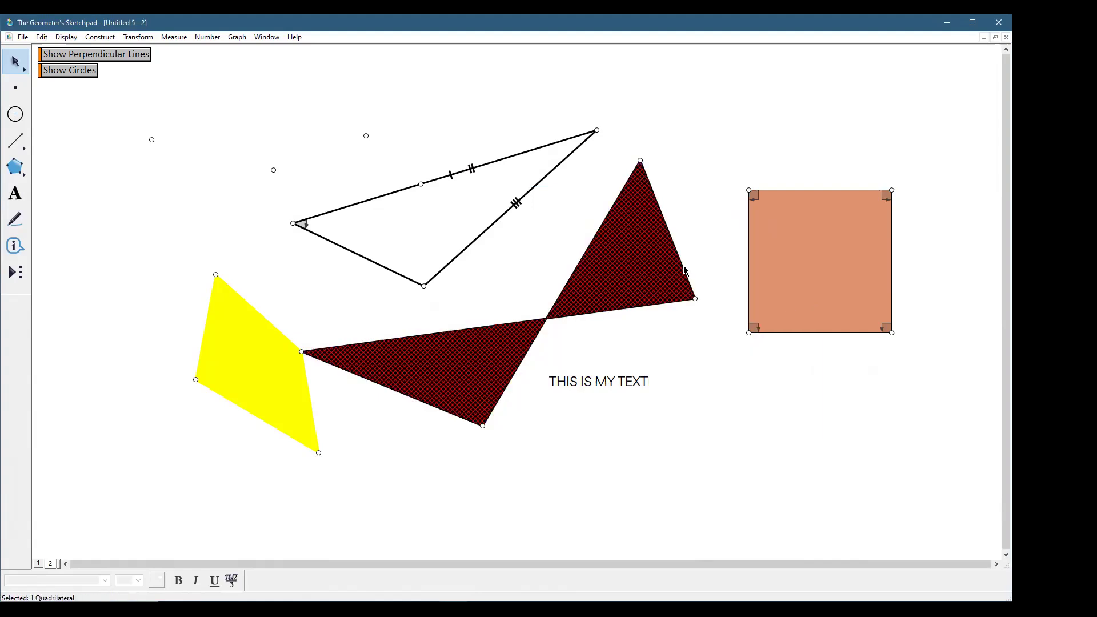
Change the color of the crossed black quadrilateral to orange, and deselect it
{"action": "right_click", "coordinate": [654, 232]}
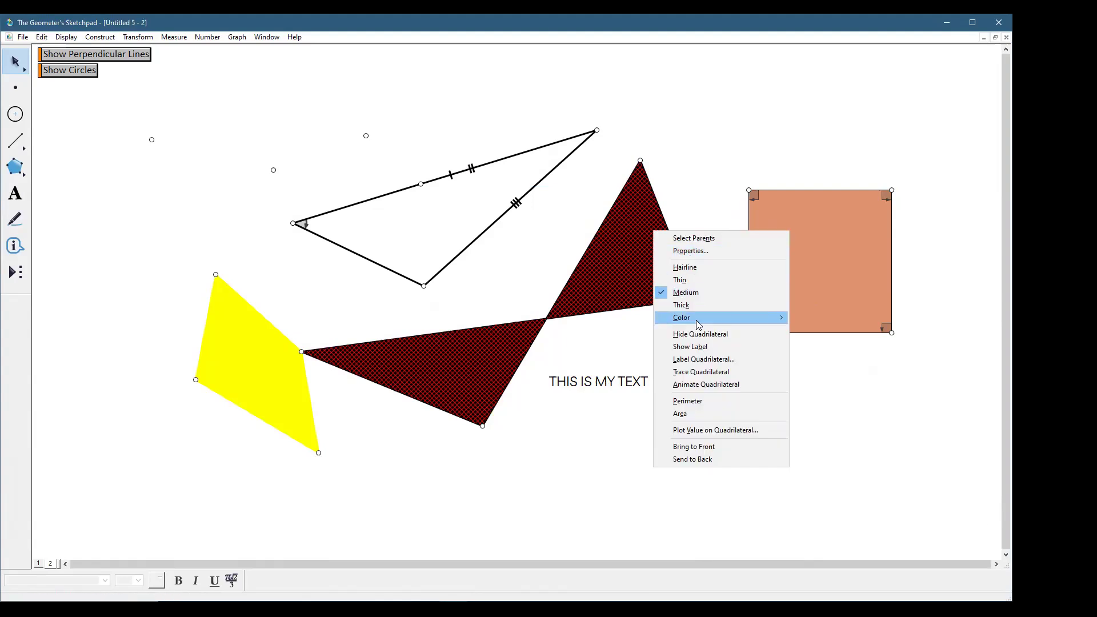
{"action": "mouse_move", "coordinate": [697, 321]}
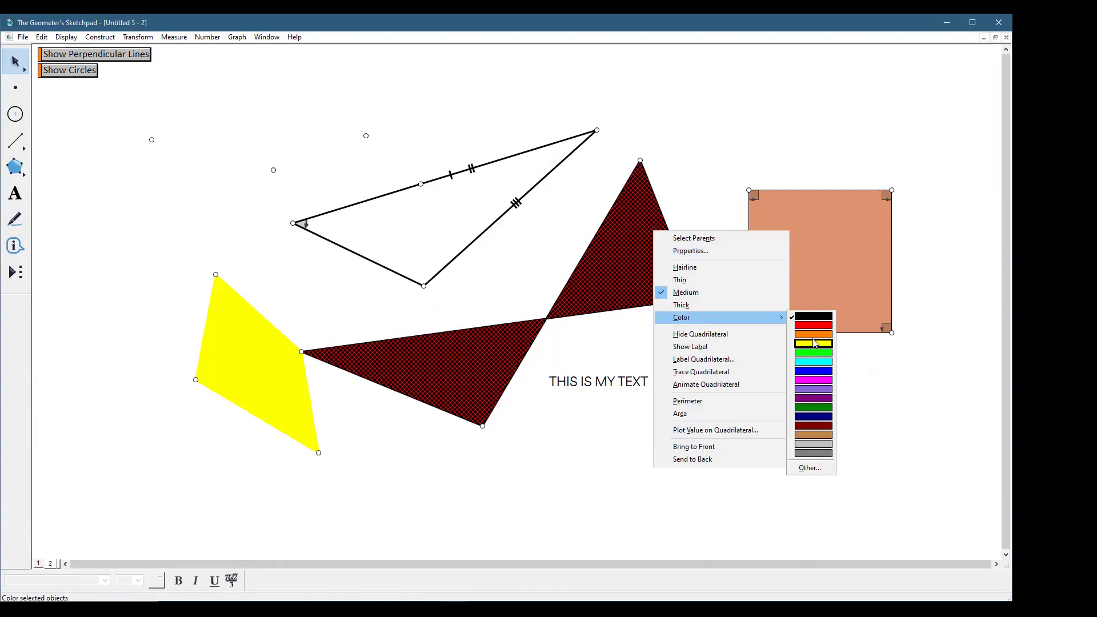
{"action": "left_click", "coordinate": [814, 334]}
{"action": "left_click", "coordinate": [688, 183]}
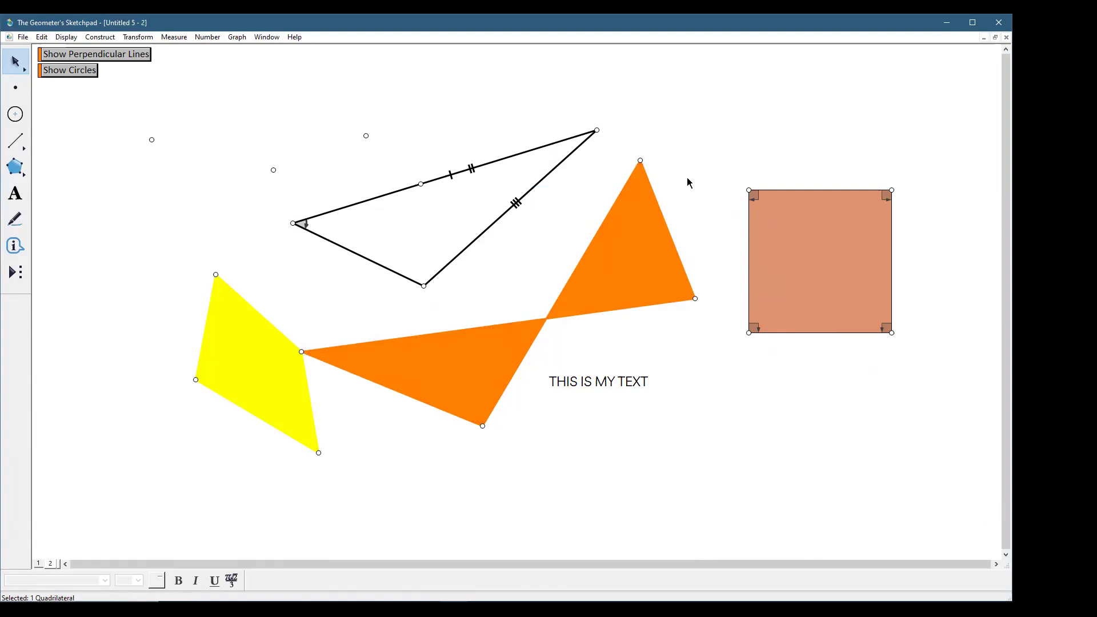
Set the line style of the crossed orange quadrilateral to Thin and deselect it
{"action": "right_click", "coordinate": [650, 249]}
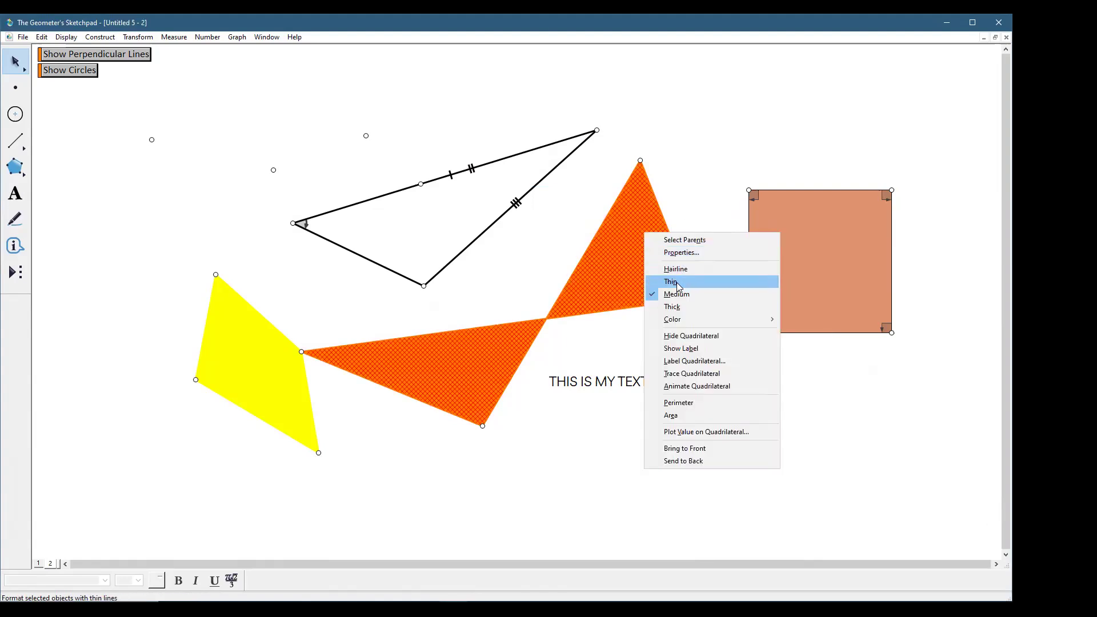
{"action": "left_click", "coordinate": [678, 283]}
{"action": "left_click", "coordinate": [695, 222]}
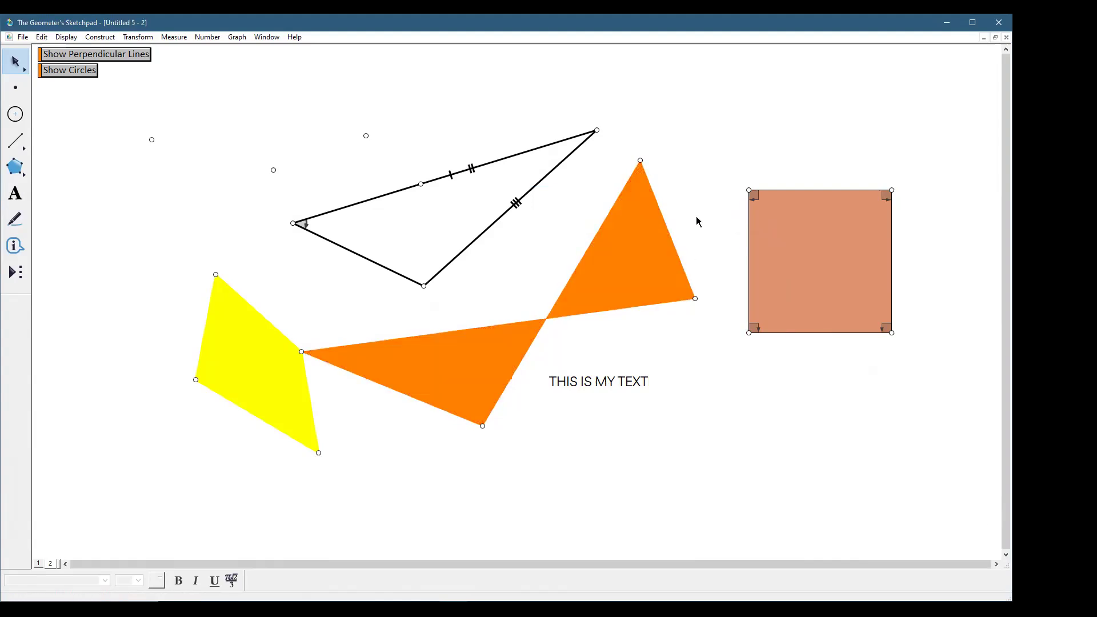
Open the properties of the crossed orange quadrilateral, move the dialog clear of the shape, and list its parent points
{"action": "right_click", "coordinate": [631, 258]}
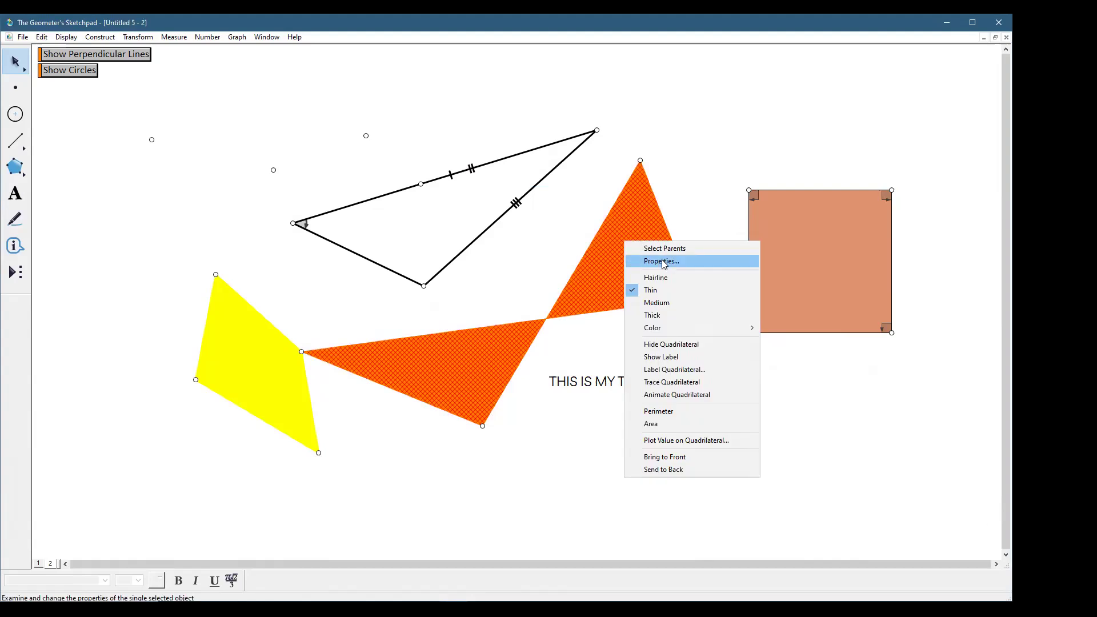
{"action": "left_click", "coordinate": [659, 230]}
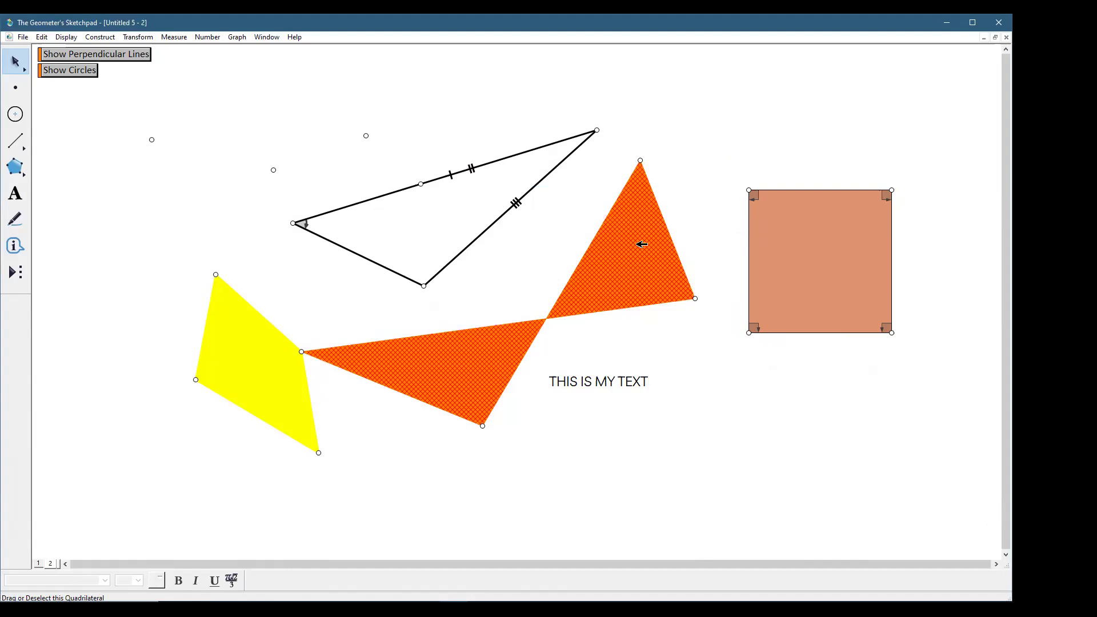
{"action": "right_click", "coordinate": [637, 244]}
{"action": "left_click", "coordinate": [669, 249]}
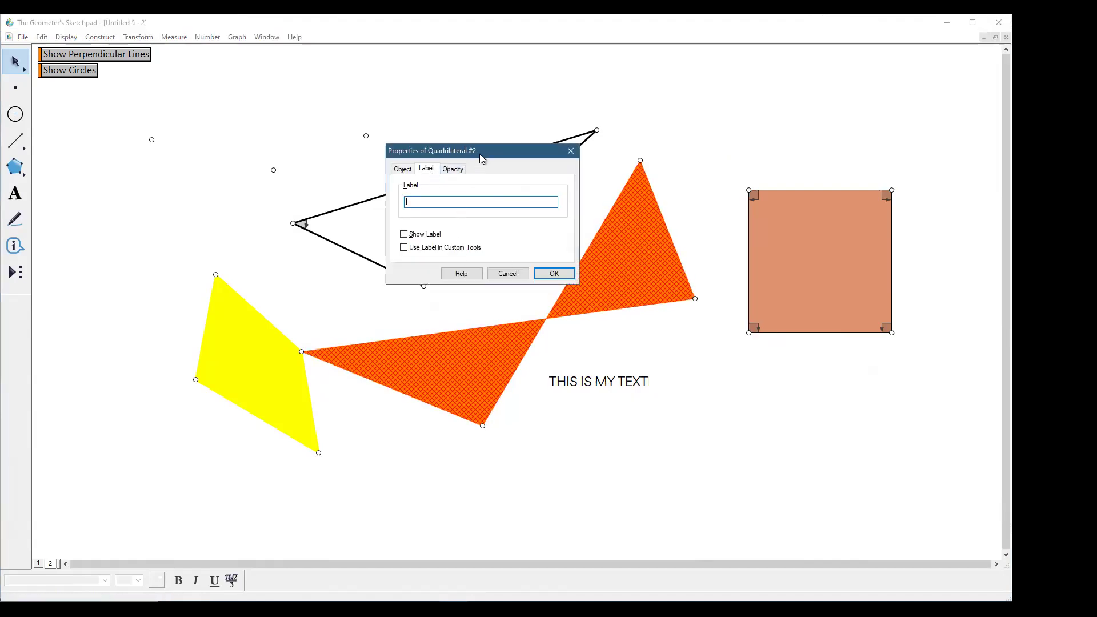
{"action": "left_click_drag", "start_coordinate": [503, 154], "coordinate": [469, 95]}
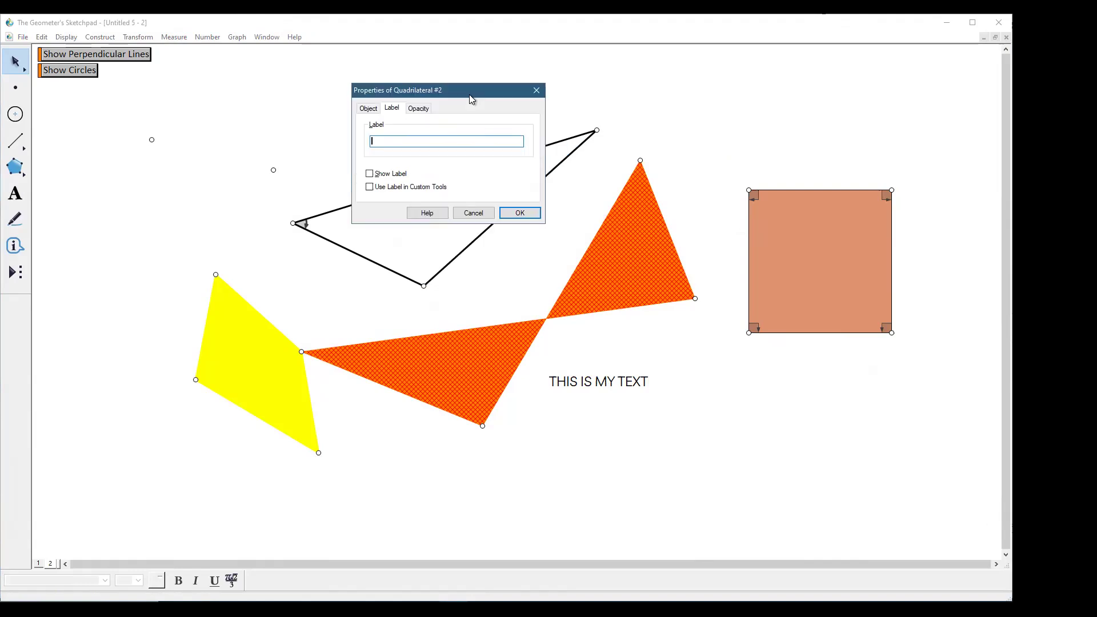
{"action": "left_click", "coordinate": [367, 110]}
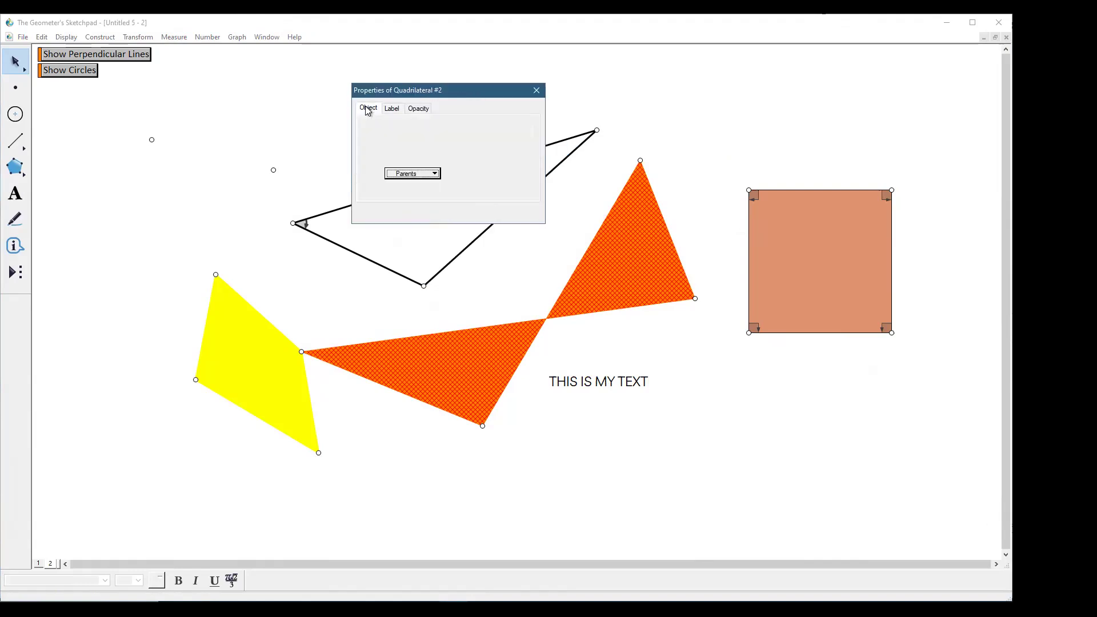
{"action": "left_click", "coordinate": [425, 175]}
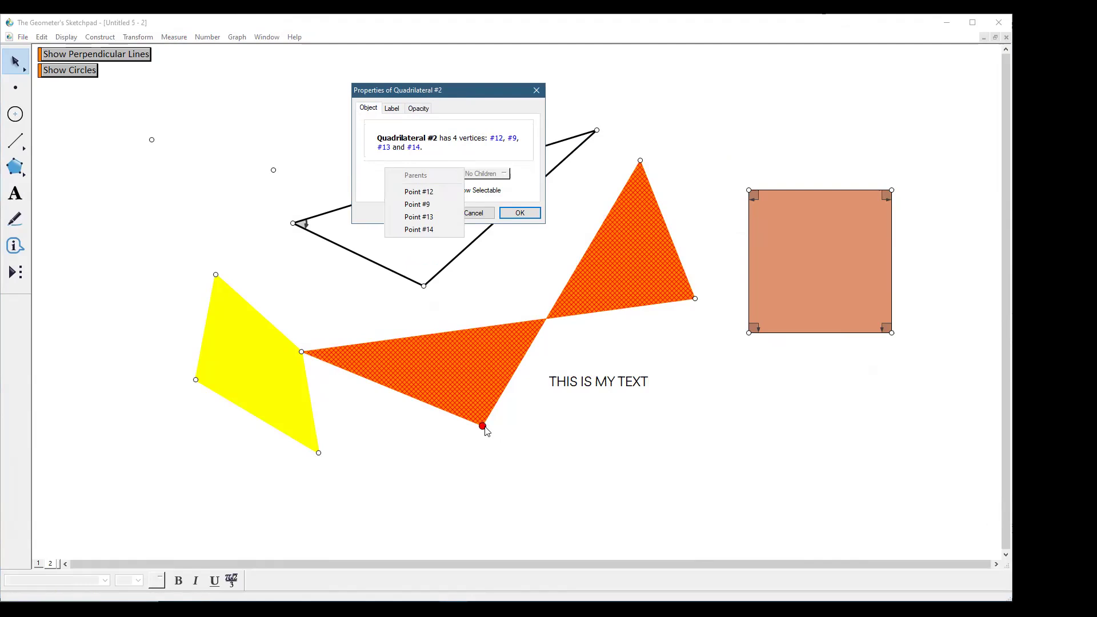
View the object properties of parent Point #9 and check its child quadrilaterals
{"action": "left_click", "coordinate": [423, 205]}
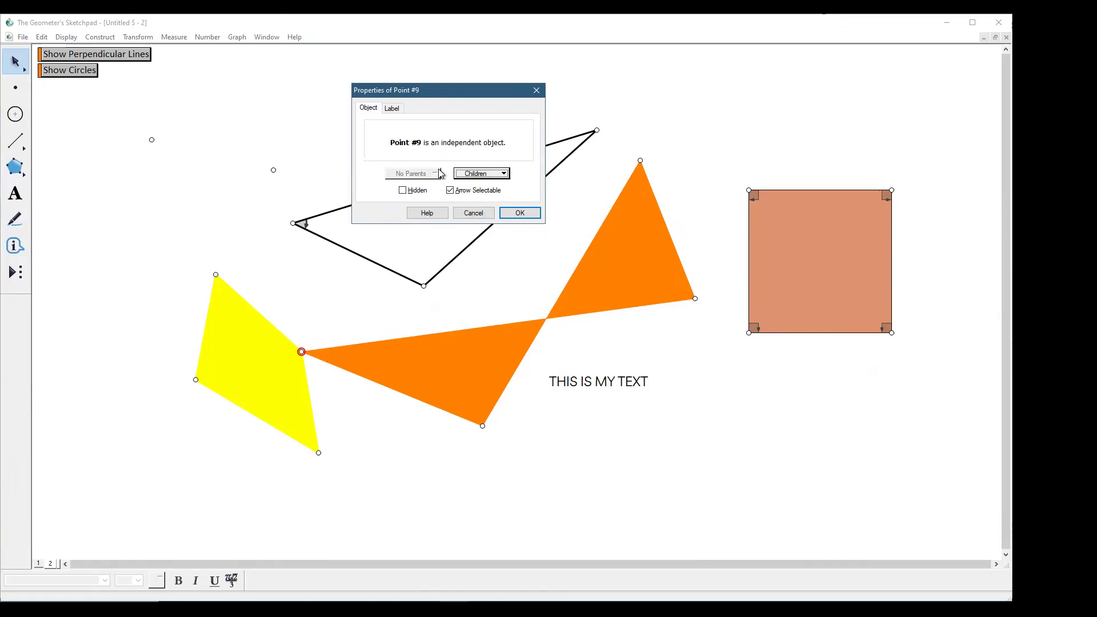
{"action": "left_click", "coordinate": [483, 174]}
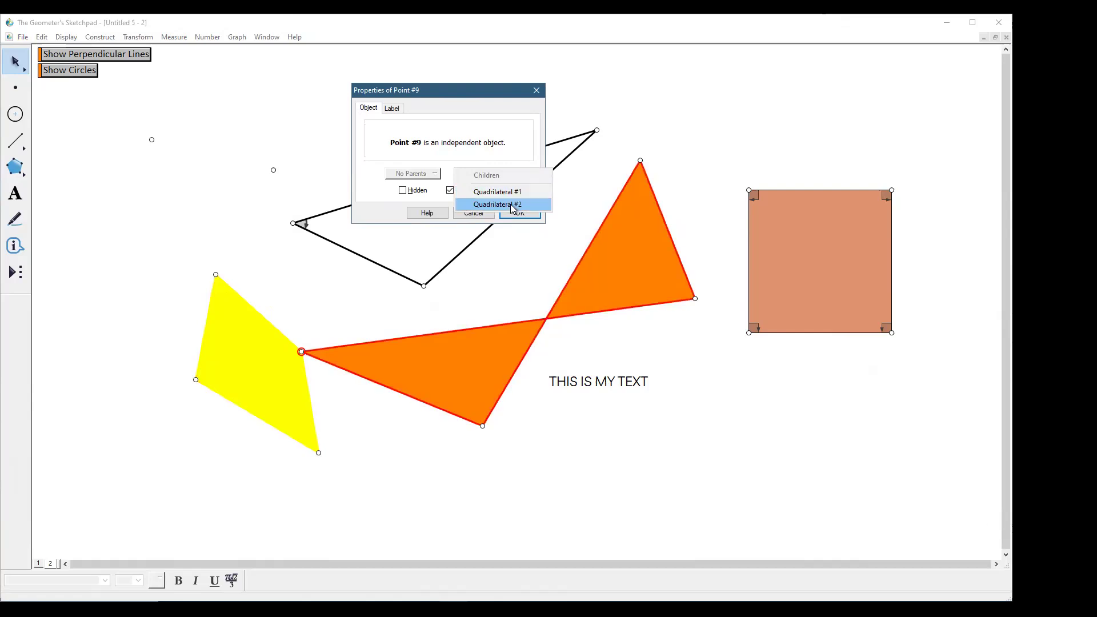
{"action": "left_click", "coordinate": [514, 129]}
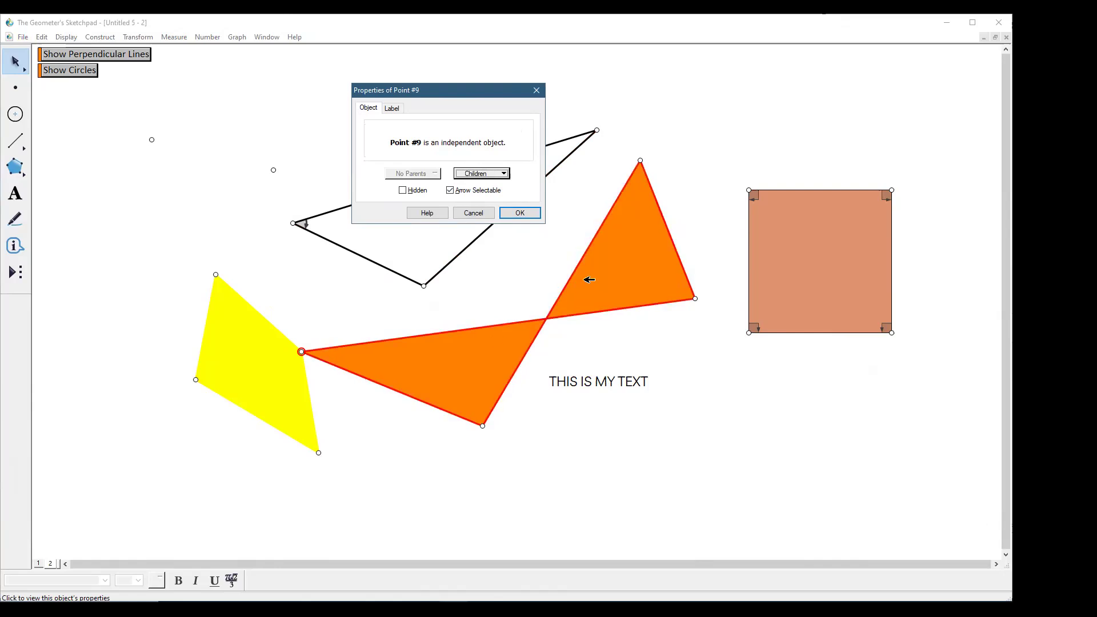
Switch back to the properties of the crossed orange quadrilateral and set its label to xyz
{"action": "left_click", "coordinate": [625, 263]}
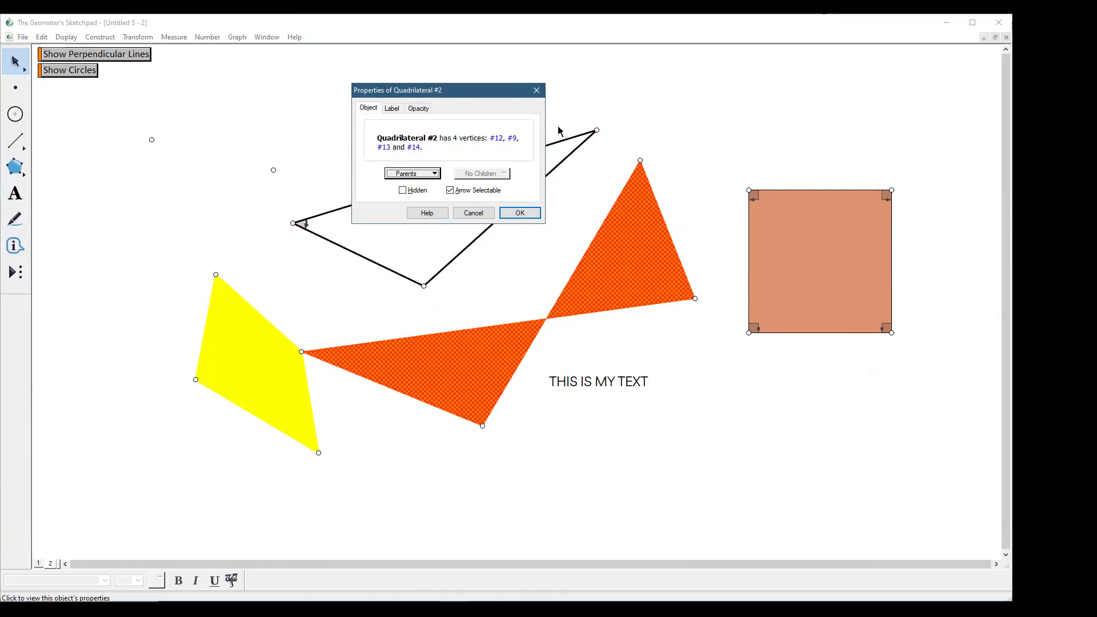
{"action": "left_click", "coordinate": [391, 108]}
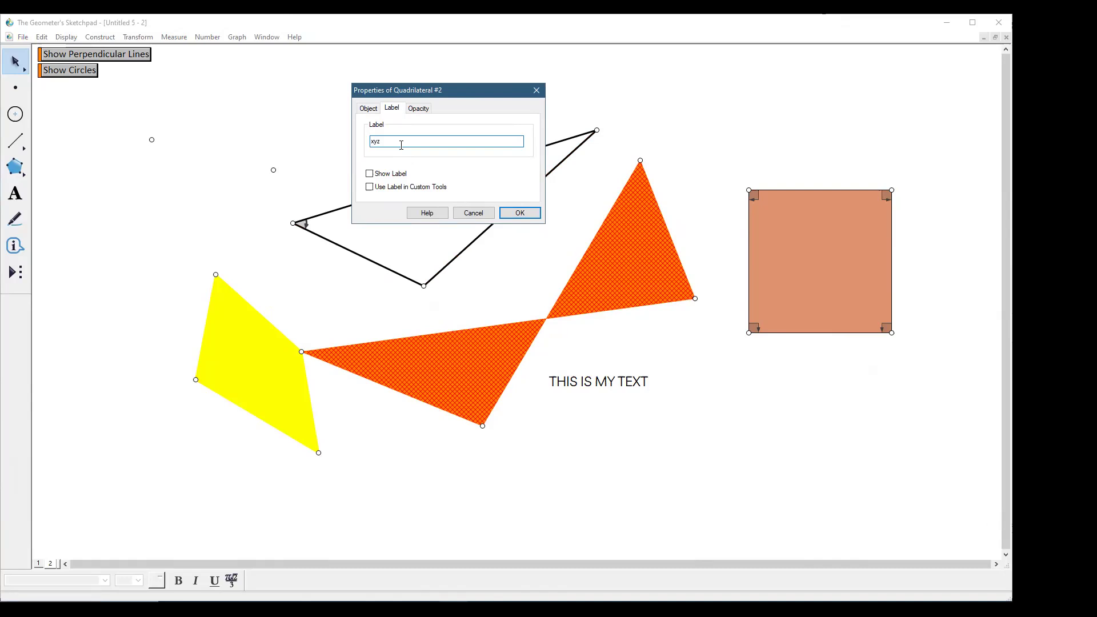
{"action": "left_click", "coordinate": [520, 212]}
Shift the yellow quadrilateral slightly up and to the left, and clear the selection
{"action": "left_click", "coordinate": [601, 387]}
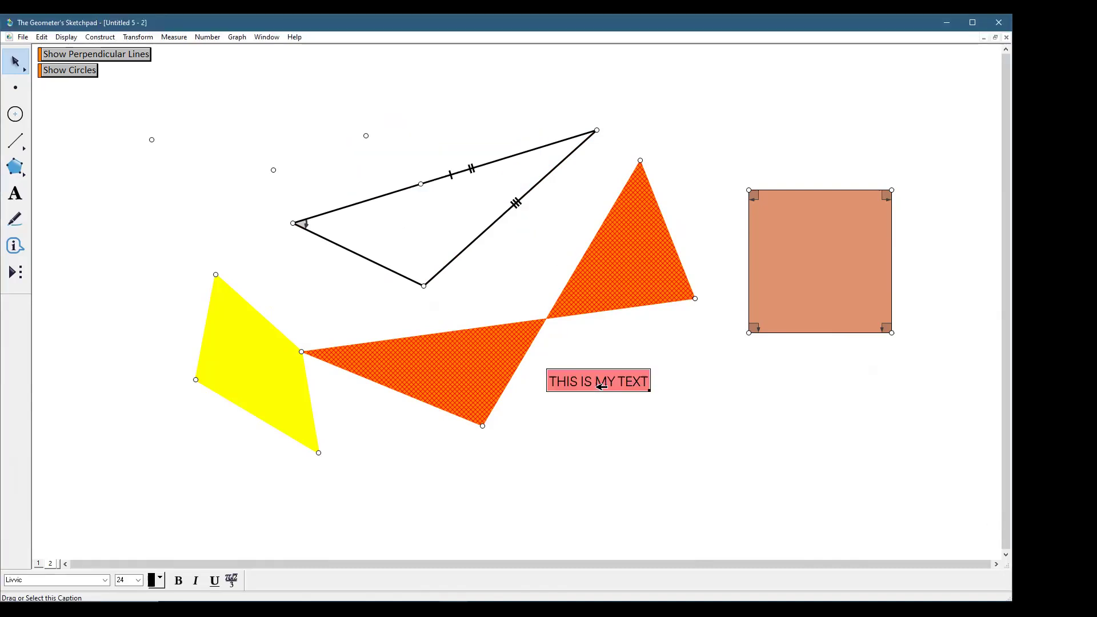
{"action": "left_click", "coordinate": [203, 321]}
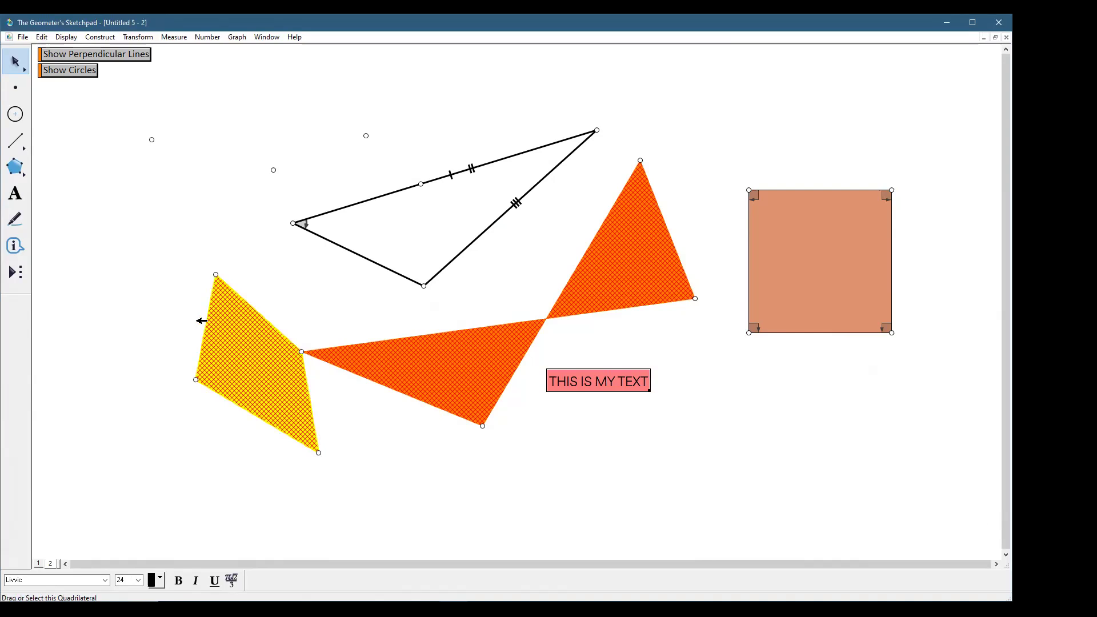
{"action": "left_click_drag", "start_coordinate": [201, 321], "coordinate": [190, 306]}
{"action": "left_click", "coordinate": [584, 457]}
Show the xyz label on the crossed orange quadrilateral, nudge the shape slightly upward, and deselect it
{"action": "left_click", "coordinate": [631, 263]}
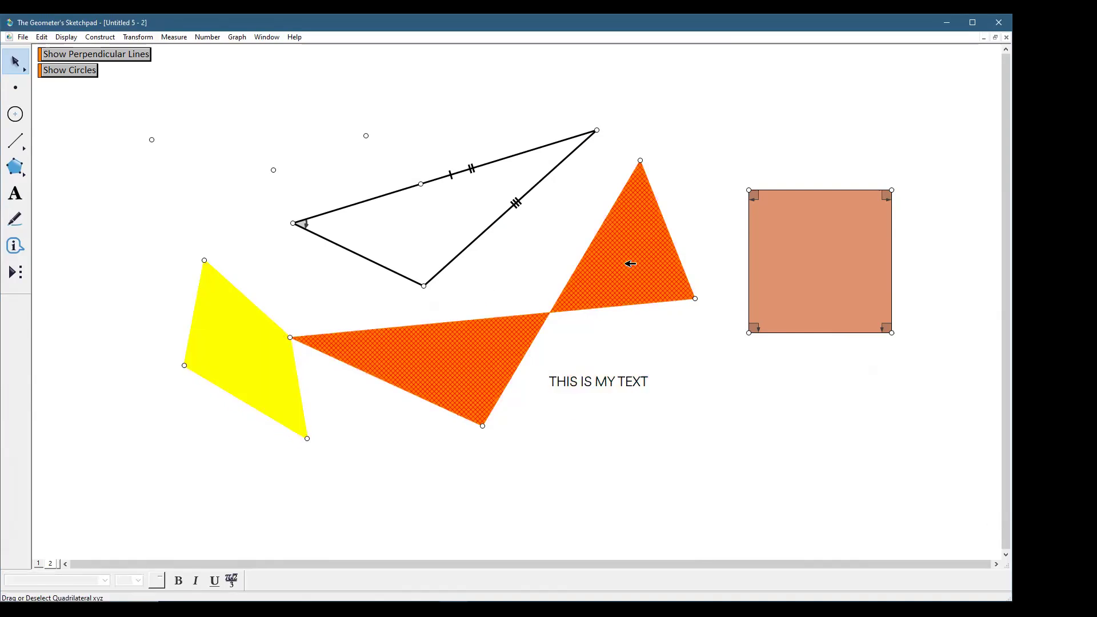
{"action": "right_click", "coordinate": [663, 274]}
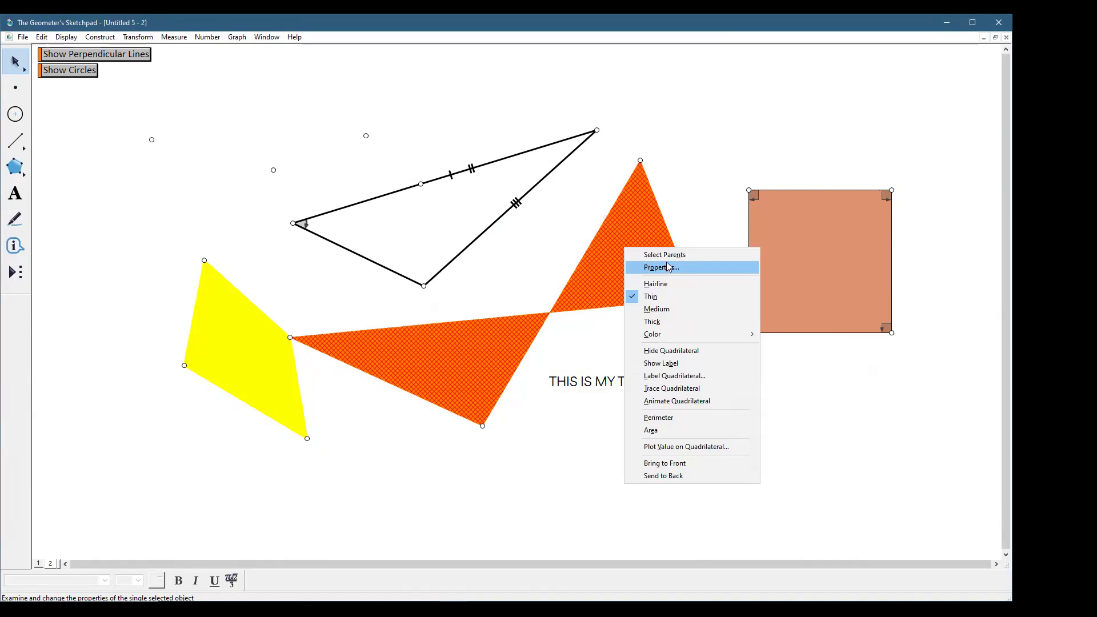
{"action": "left_click", "coordinate": [669, 267]}
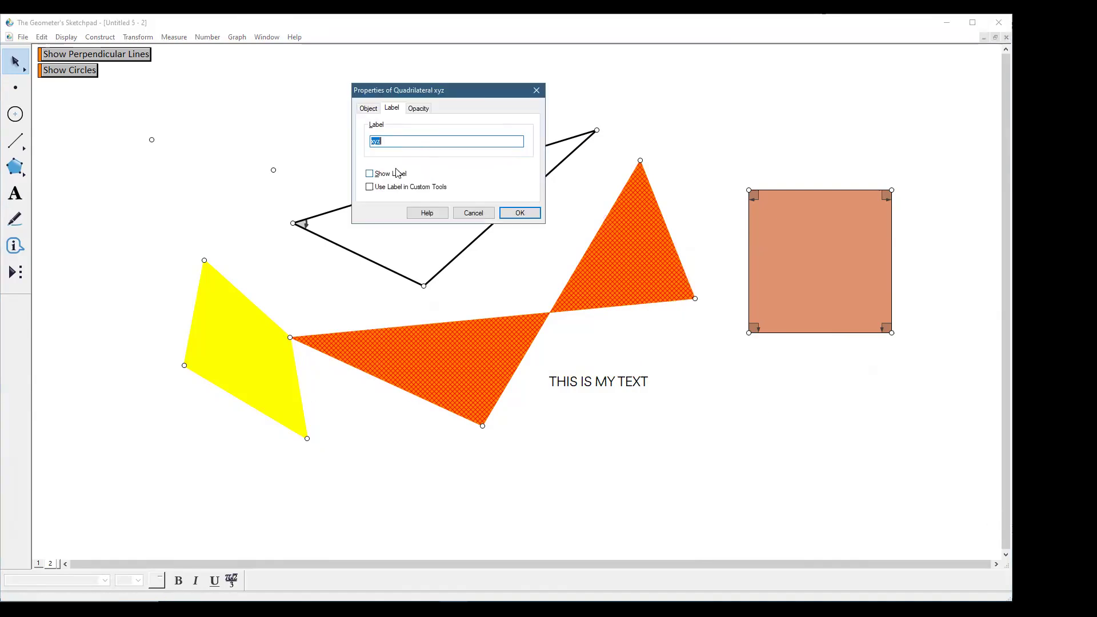
{"action": "left_click", "coordinate": [370, 174]}
{"action": "left_click", "coordinate": [519, 216]}
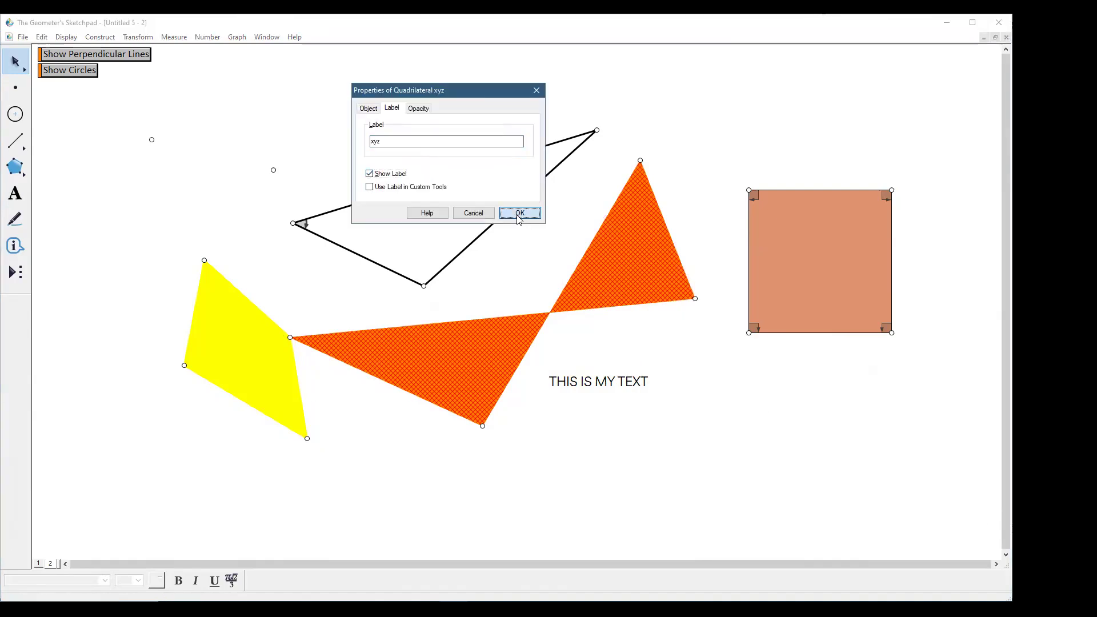
{"action": "left_click_drag", "start_coordinate": [389, 351], "coordinate": [387, 354]}
{"action": "left_click", "coordinate": [544, 266]}
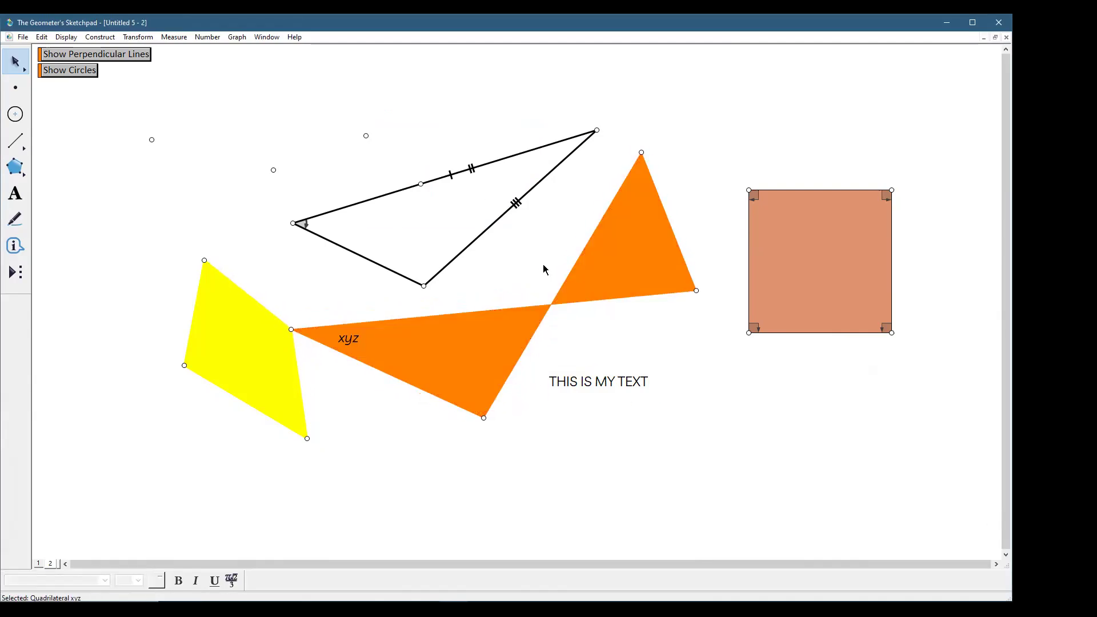
Set the opacity of quadrilateral xyz to 26% while keeping its polygon perimeter framed
{"action": "right_click", "coordinate": [603, 246]}
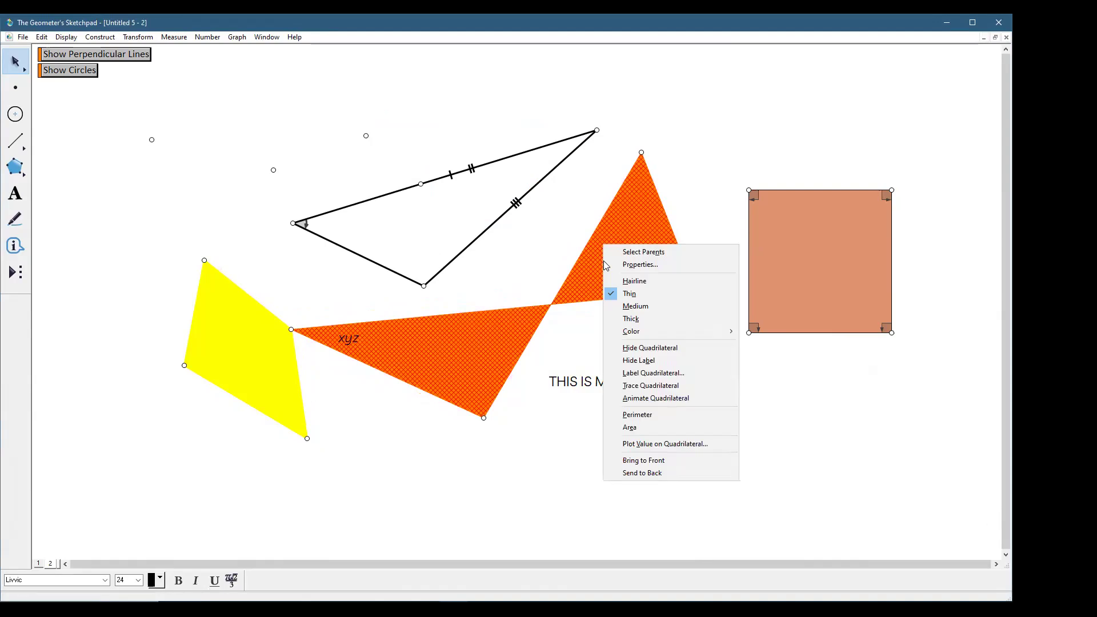
{"action": "left_click", "coordinate": [628, 265]}
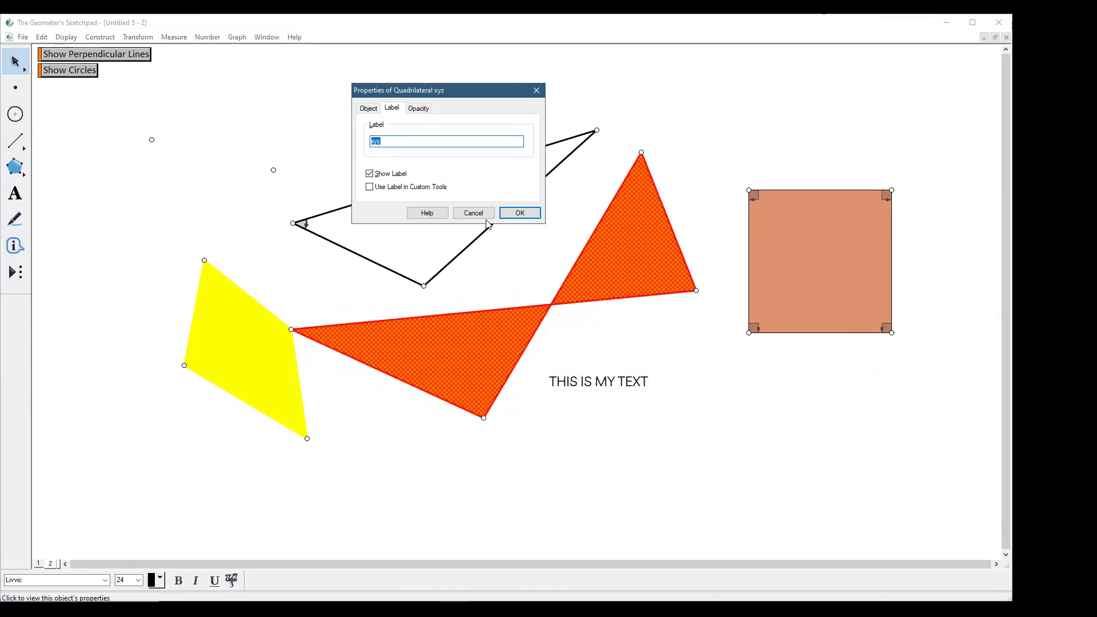
{"action": "left_click", "coordinate": [418, 109]}
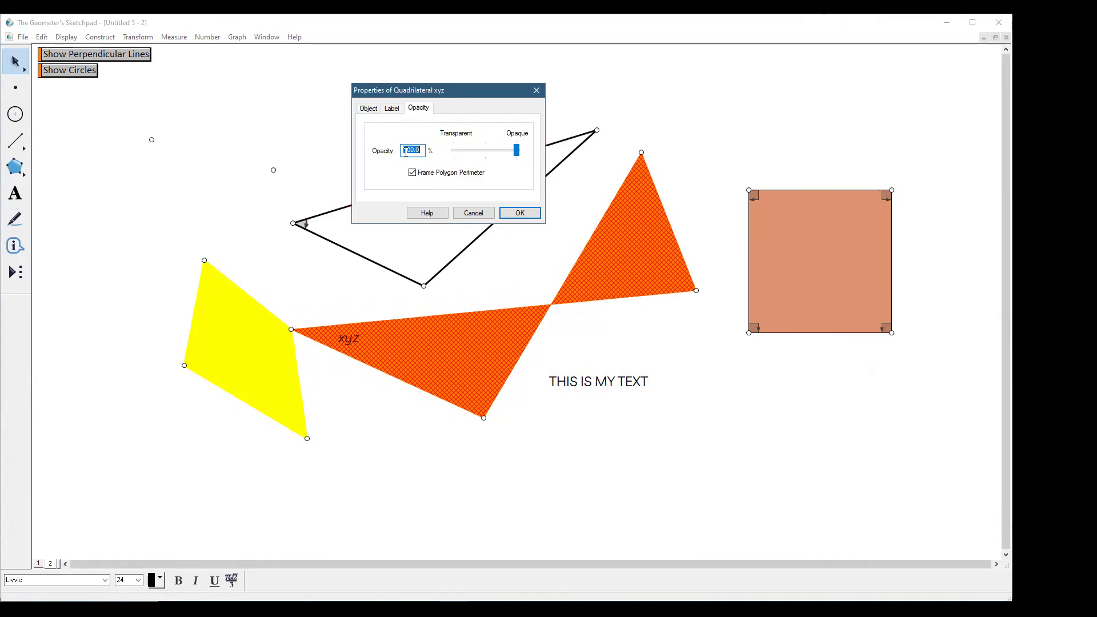
{"action": "left_click", "coordinate": [424, 150]}
{"action": "left_click", "coordinate": [519, 152]}
{"action": "left_click_drag", "start_coordinate": [520, 154], "coordinate": [473, 162]}
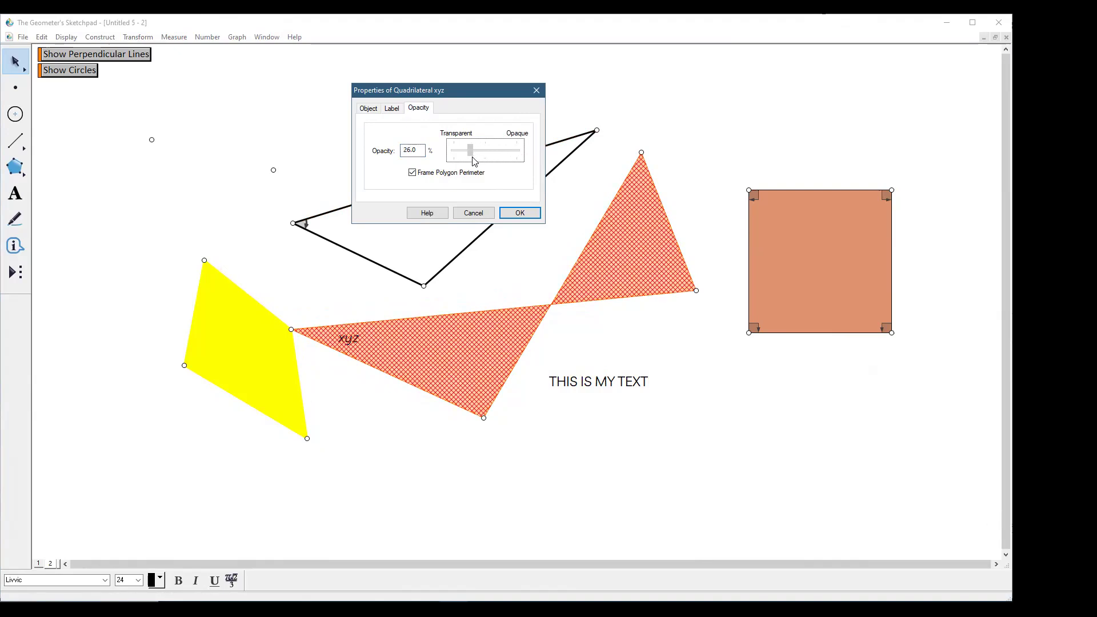
{"action": "left_click", "coordinate": [509, 209]}
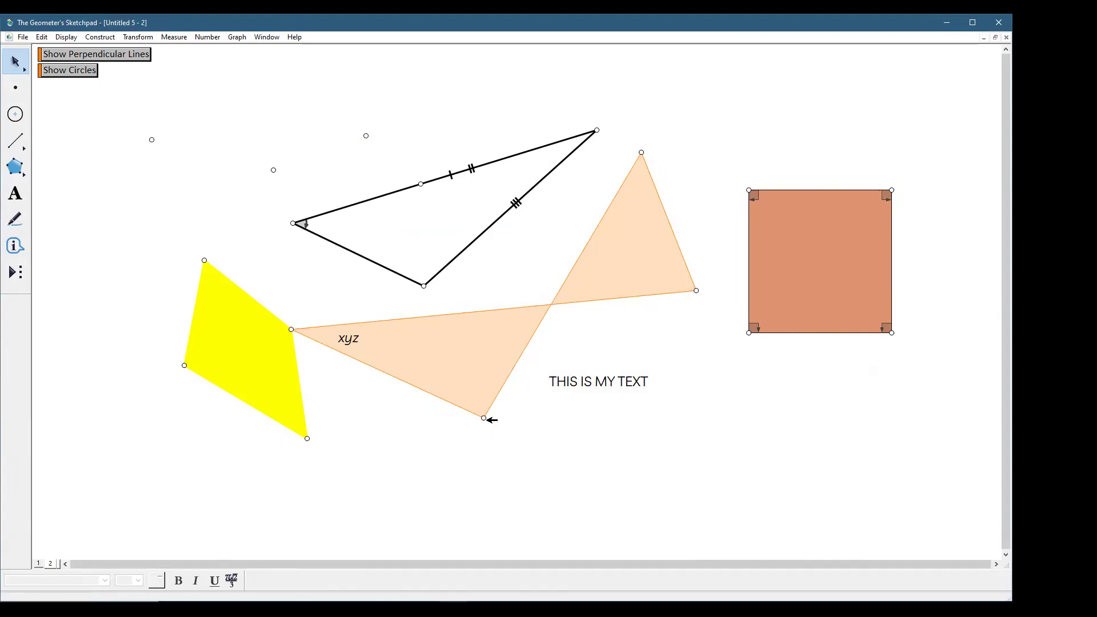
Reshape quadrilateral xyz into an uncrossed polygon around the triangle by moving its lowest and highest vertices above the triangle
{"action": "left_click_drag", "start_coordinate": [486, 417], "coordinate": [352, 107]}
{"action": "left_click_drag", "start_coordinate": [642, 153], "coordinate": [693, 85]}
{"action": "left_click", "coordinate": [740, 122]}
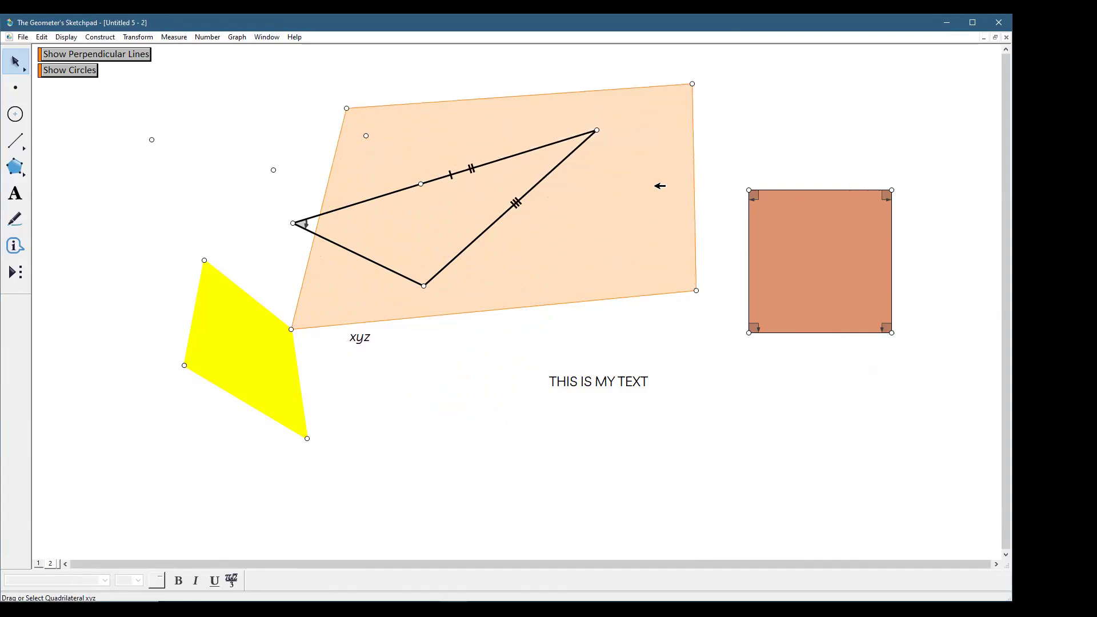
{"action": "left_click", "coordinate": [693, 173]}
{"action": "left_click", "coordinate": [728, 165]}
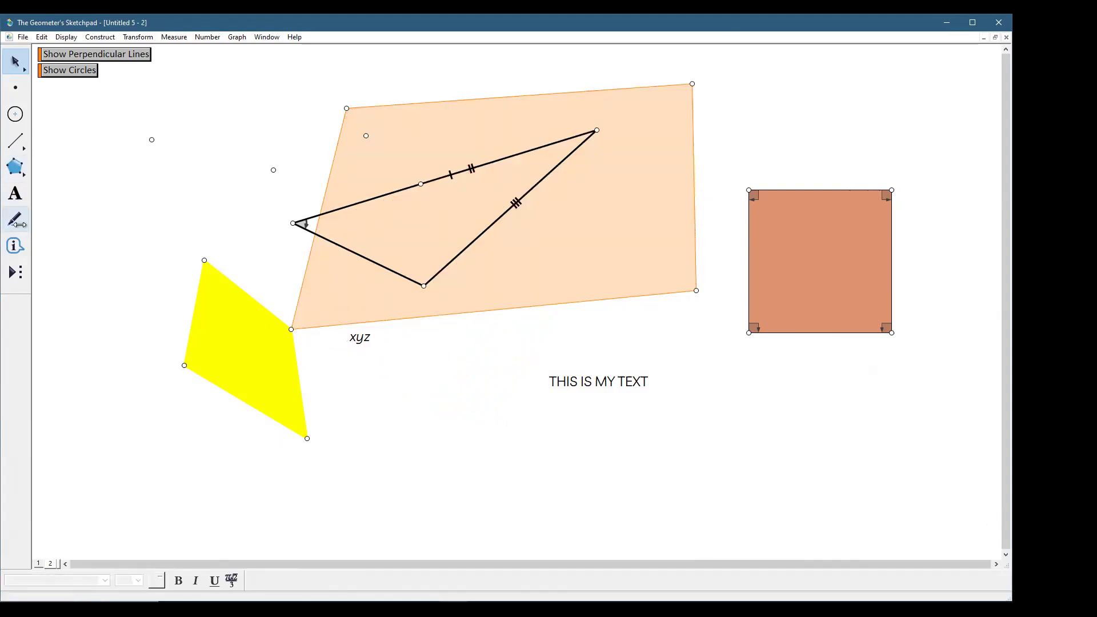
Use the Information tool to view the definition of quadrilateral xyz, and return to the selection arrow
{"action": "left_click", "coordinate": [16, 246]}
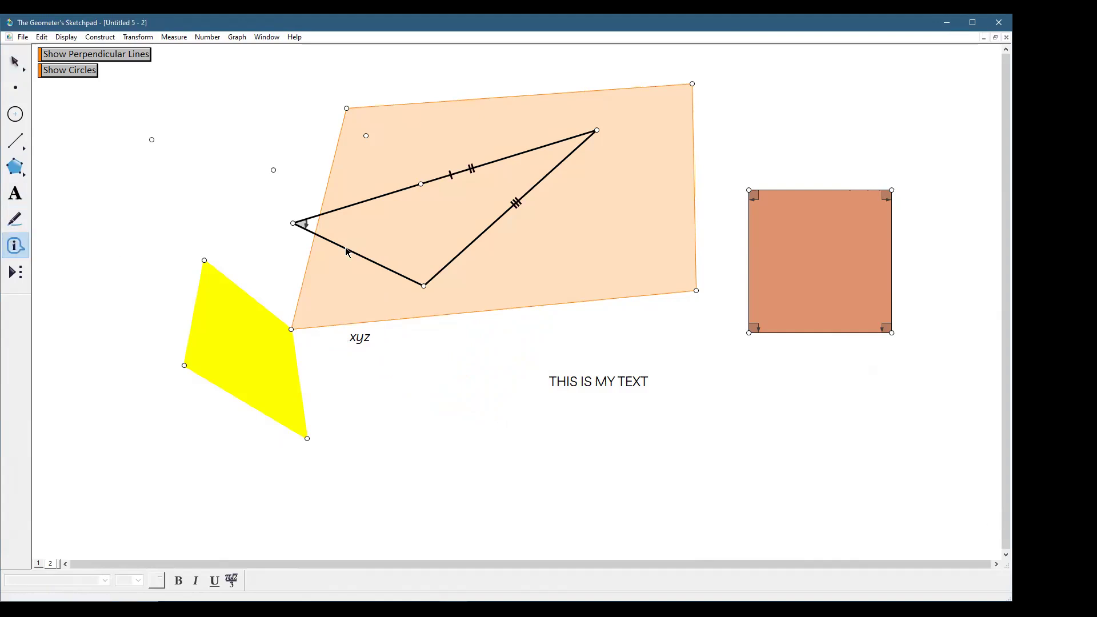
{"action": "left_click", "coordinate": [696, 167]}
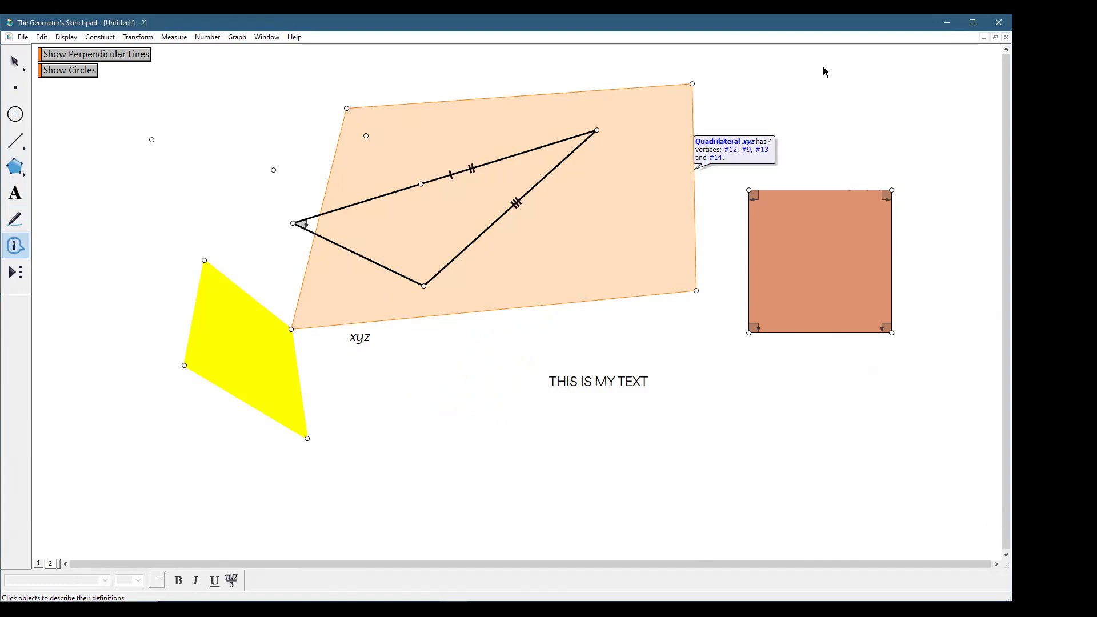
{"action": "key", "text": "Escape"}
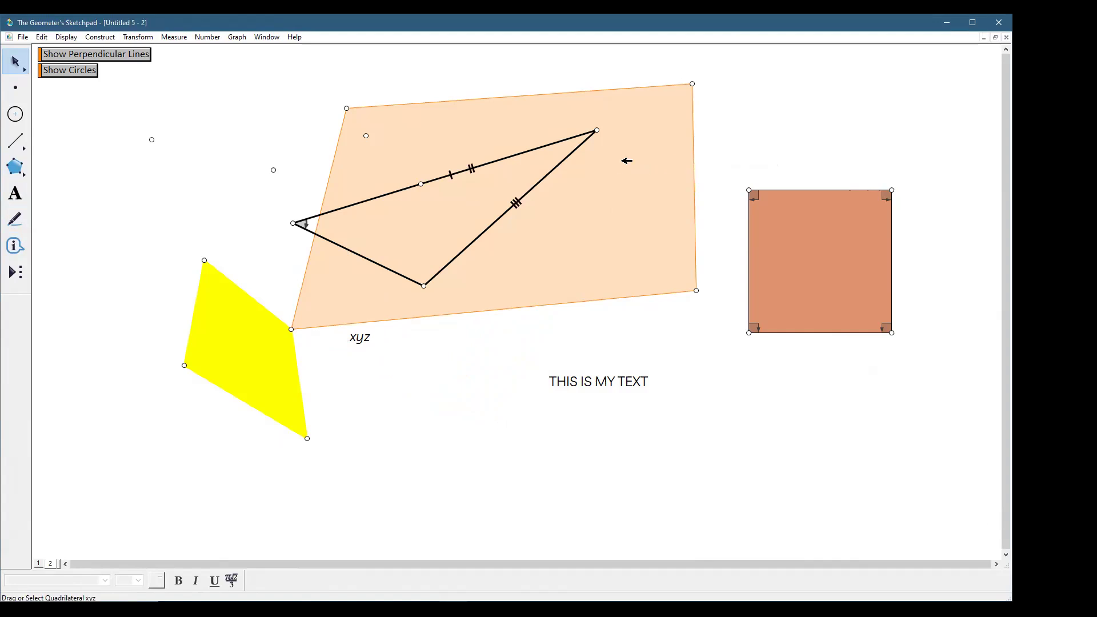
Set the outline of quadrilateral xyz to Medium and deselect it
{"action": "left_click", "coordinate": [657, 140]}
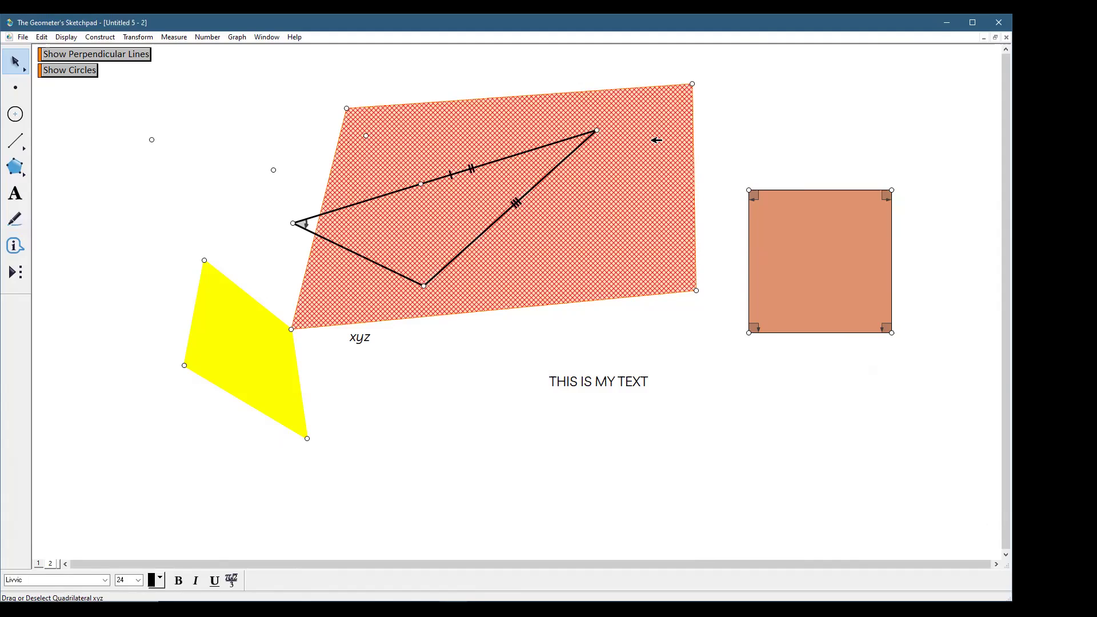
{"action": "right_click", "coordinate": [657, 140]}
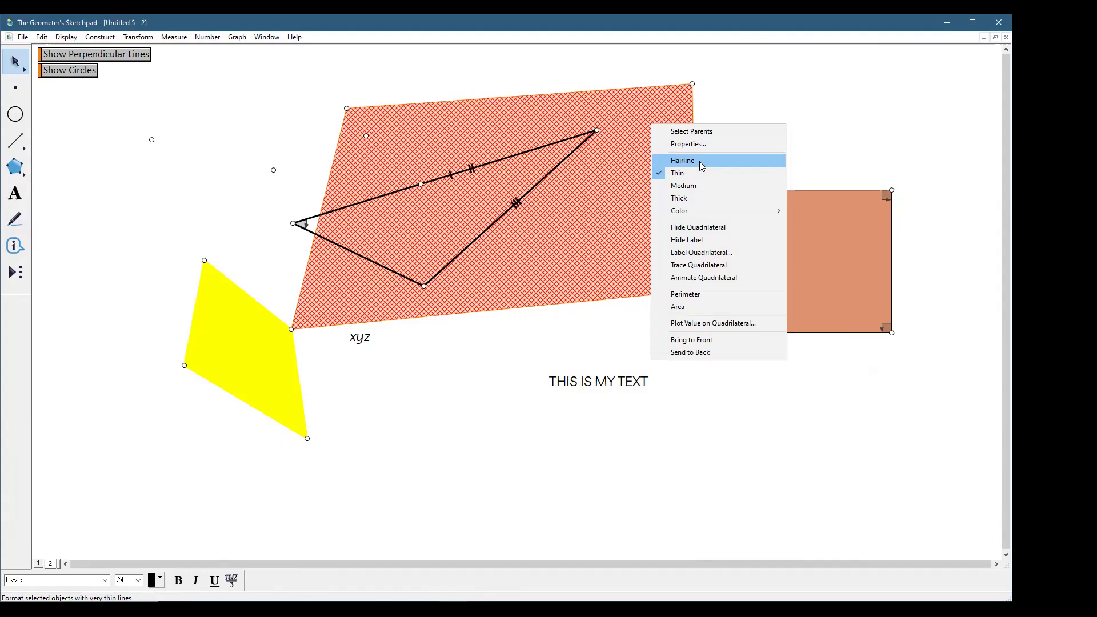
{"action": "left_click", "coordinate": [696, 186]}
{"action": "left_click", "coordinate": [724, 86]}
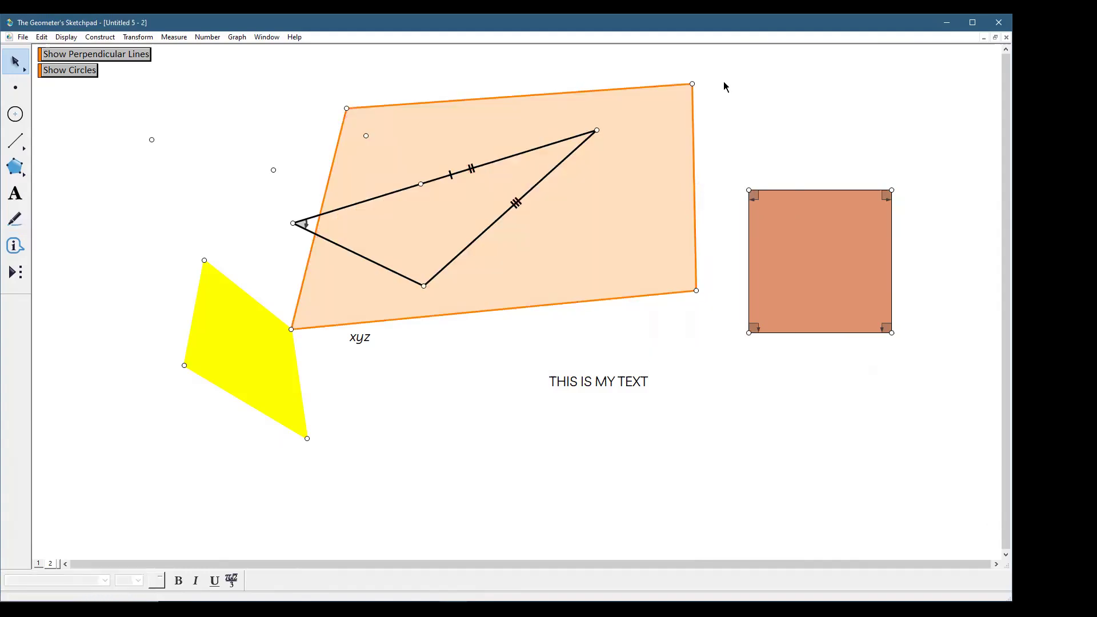
Set the outline of quadrilateral xyz to Thick and deselect it
{"action": "right_click", "coordinate": [629, 156]}
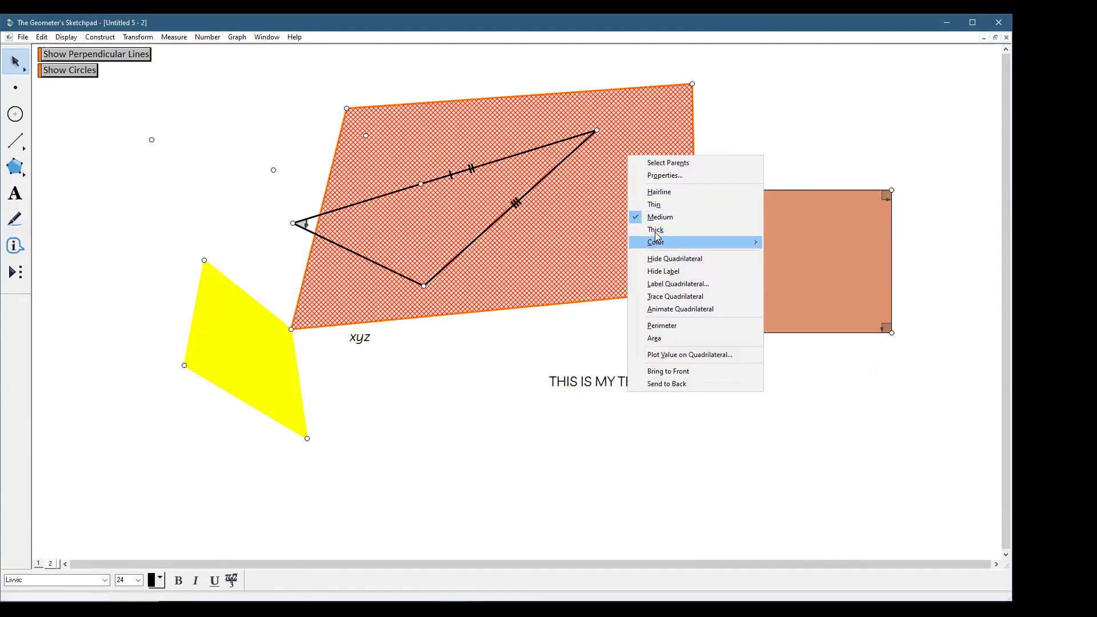
{"action": "left_click", "coordinate": [657, 229]}
{"action": "left_click", "coordinate": [726, 109]}
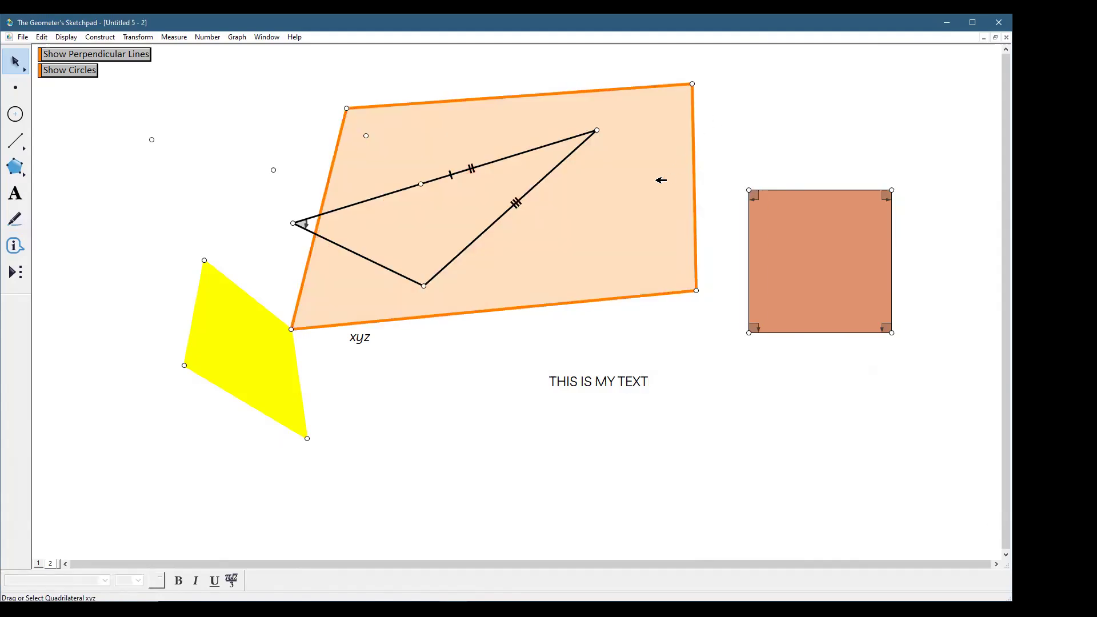
Set the outline of quadrilateral xyz to Hairline and deselect it
{"action": "right_click", "coordinate": [657, 166]}
{"action": "left_click", "coordinate": [688, 201]}
{"action": "left_click", "coordinate": [749, 121]}
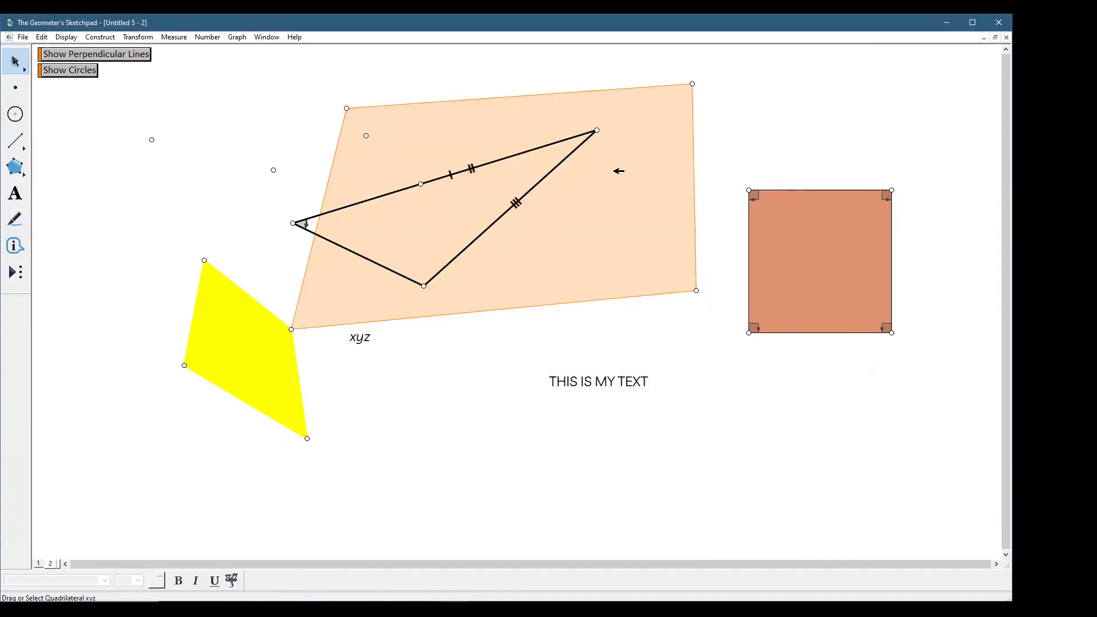
Set the opacity of quadrilateral xyz to 52% and turn off its polygon perimeter frame
{"action": "right_click", "coordinate": [605, 174]}
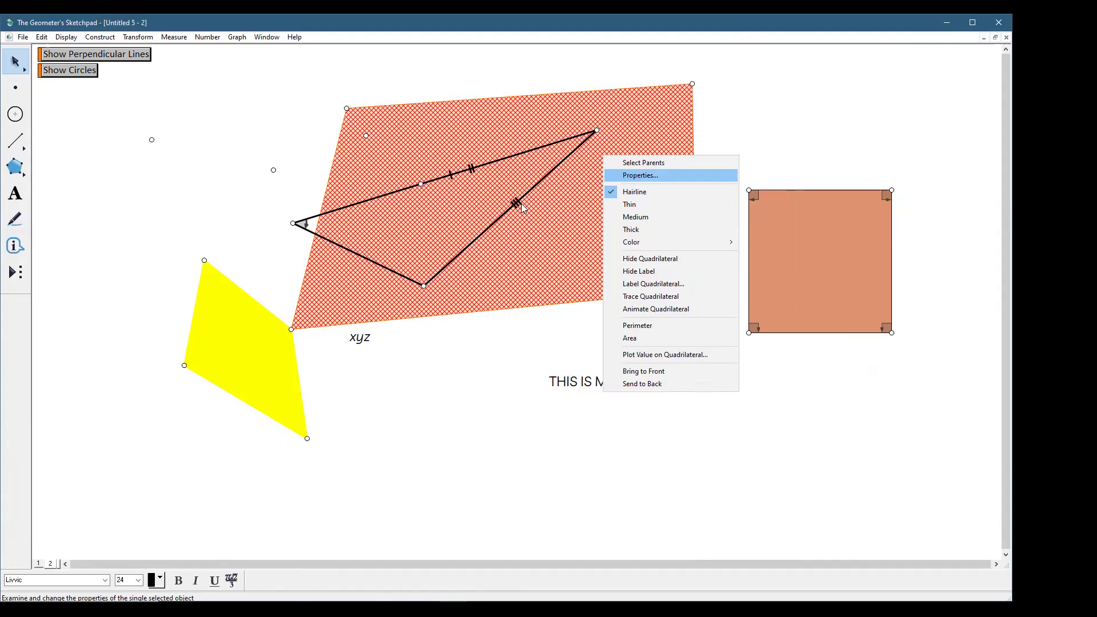
{"action": "left_click", "coordinate": [638, 176]}
{"action": "left_click_drag", "start_coordinate": [470, 158], "coordinate": [487, 158]}
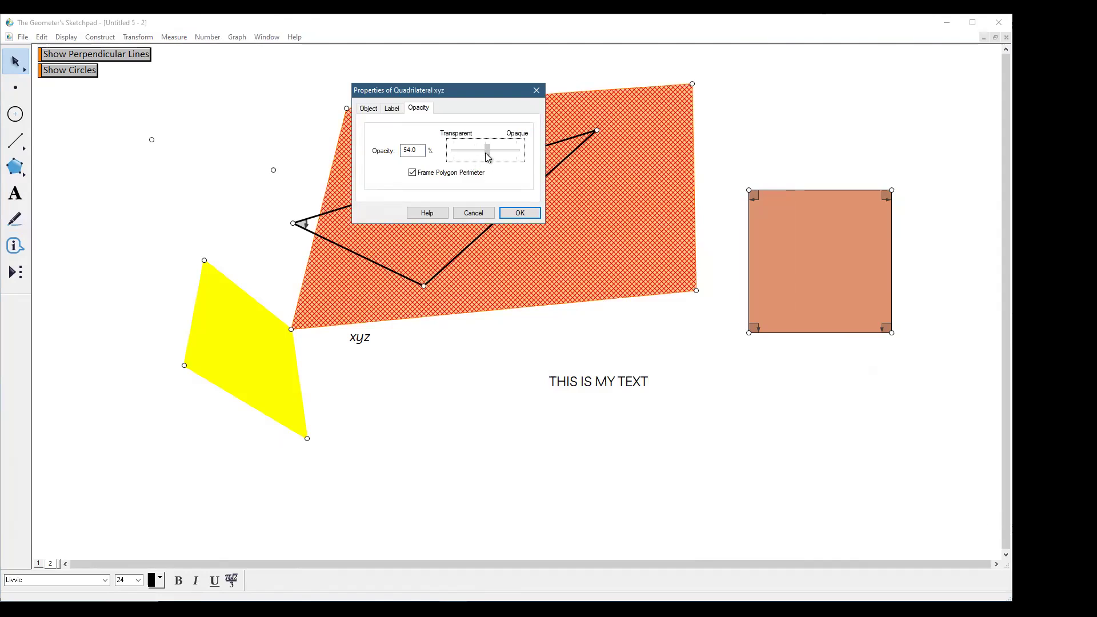
{"action": "left_click", "coordinate": [412, 174]}
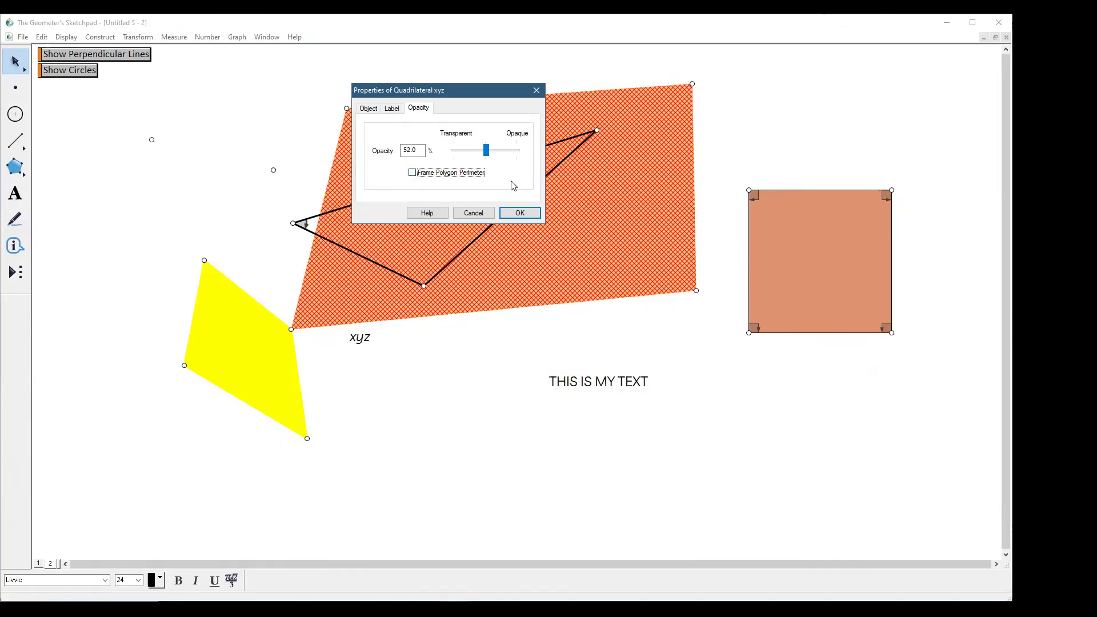
{"action": "left_click", "coordinate": [524, 212]}
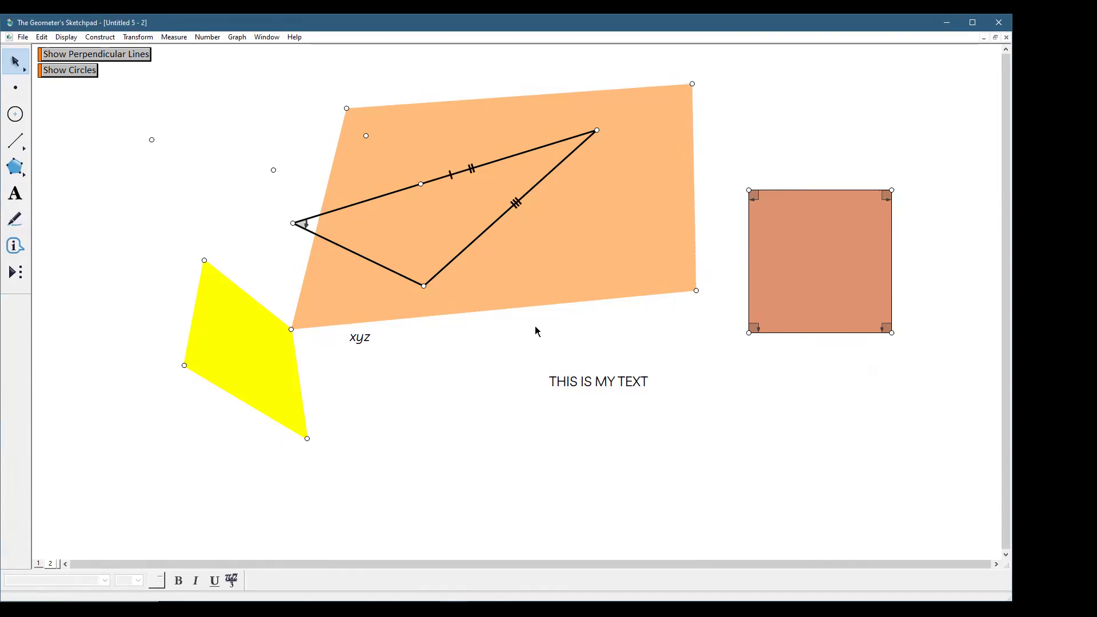
Move the square lower and farther right on the page to free the space beside quadrilateral xyz, and deselect it
{"action": "left_click_drag", "start_coordinate": [813, 250], "coordinate": [880, 406]}
{"action": "left_click", "coordinate": [803, 227]}
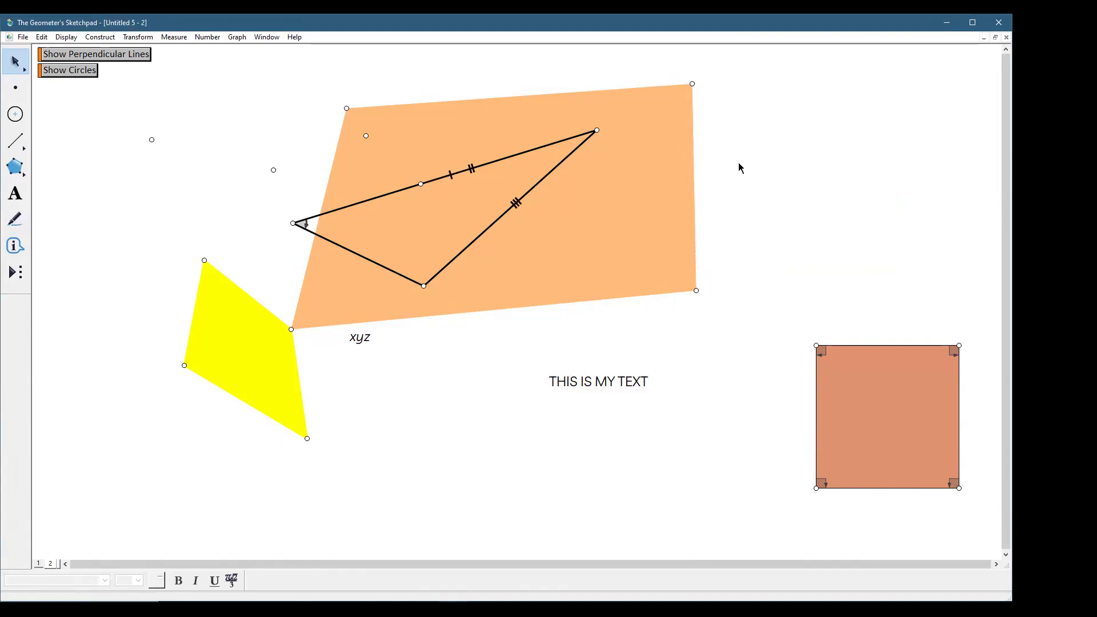
{"action": "left_click", "coordinate": [12, 171]}
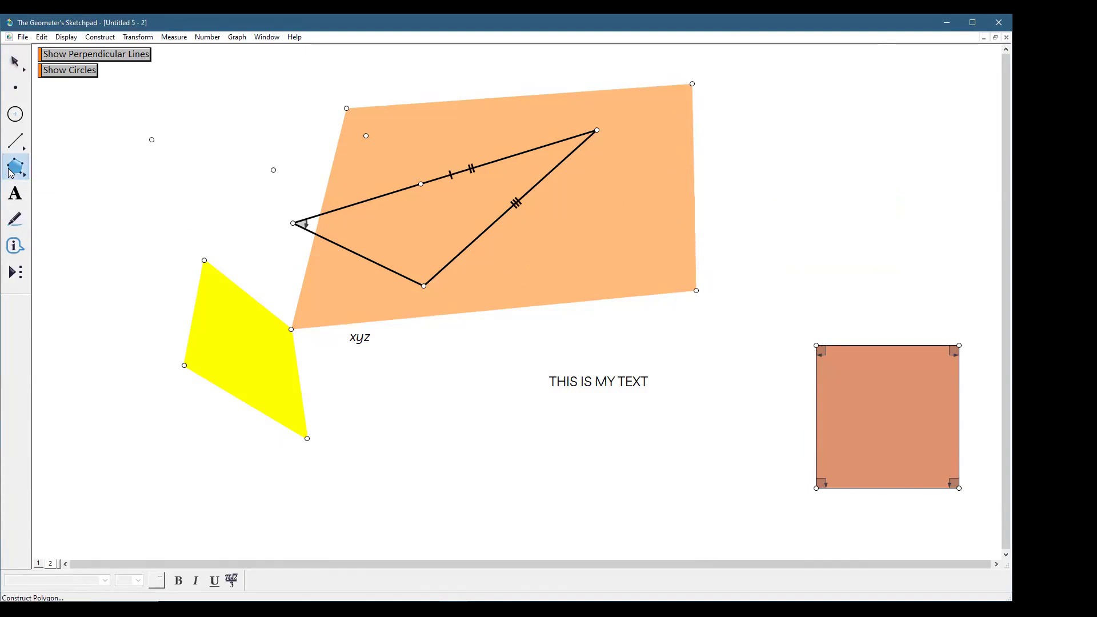
{"action": "left_click", "coordinate": [692, 85]}
{"action": "left_click", "coordinate": [854, 285]}
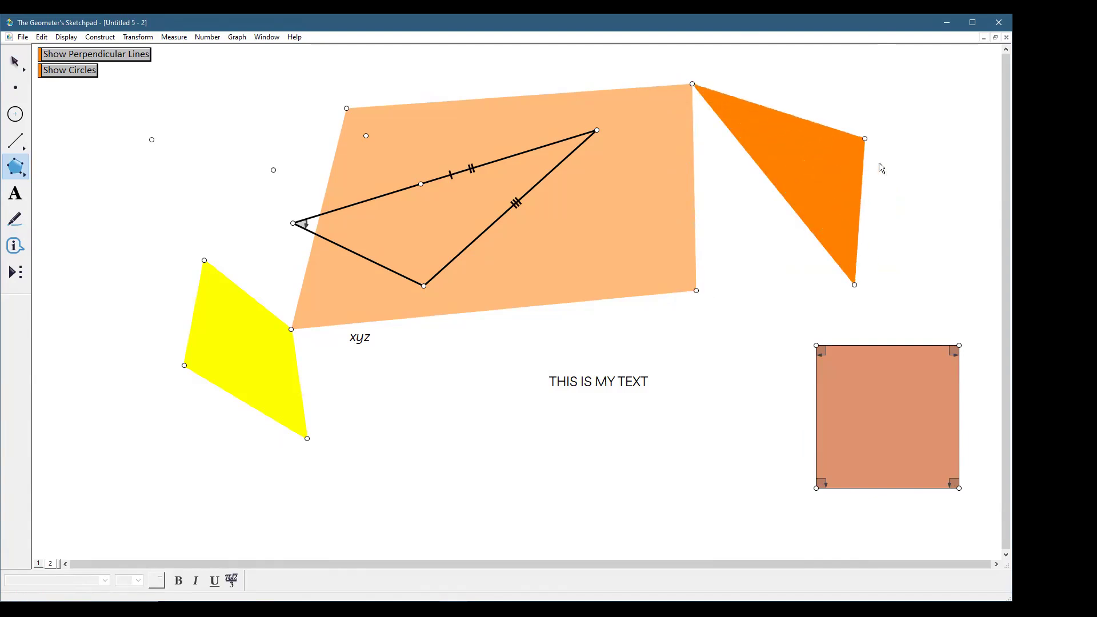
{"action": "double_click", "coordinate": [895, 190]}
{"action": "left_click_drag", "start_coordinate": [895, 192], "coordinate": [889, 205]}
{"action": "key", "text": "Escape"}
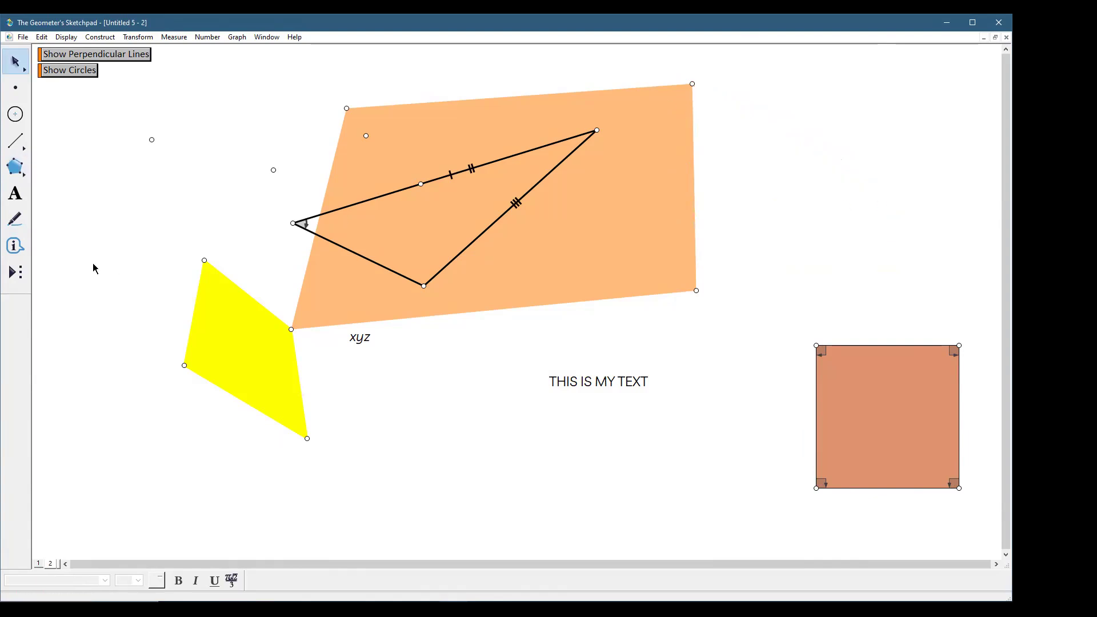
Construct a filled triangle on the right side of quadrilateral xyz, using its two right vertices and a new point farther right
{"action": "left_click", "coordinate": [16, 167]}
{"action": "left_click", "coordinate": [692, 84]}
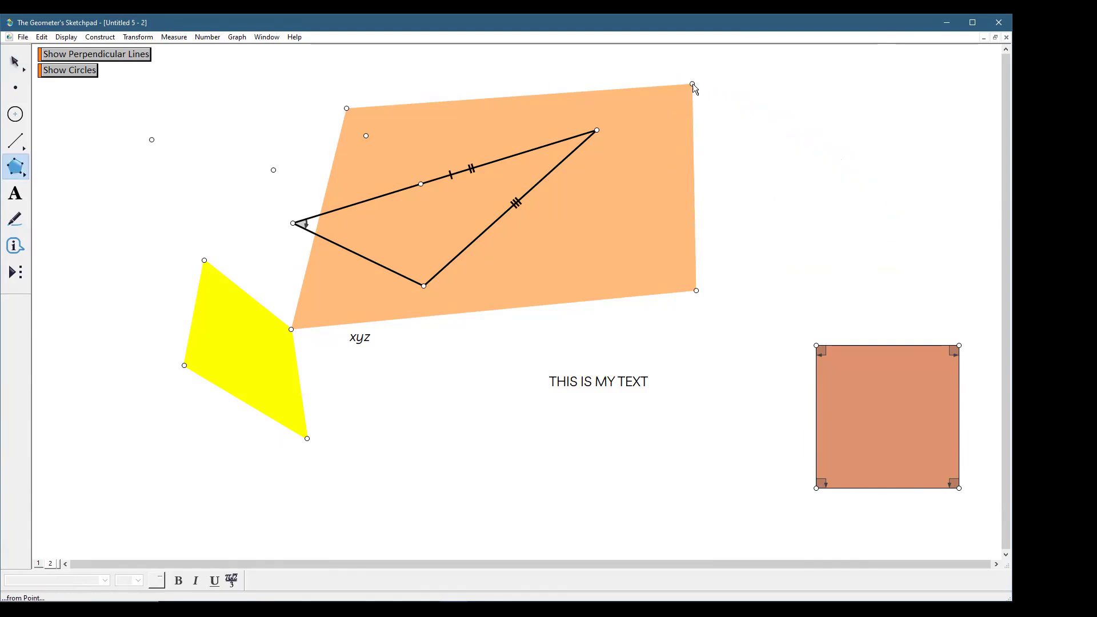
{"action": "left_click", "coordinate": [696, 291]}
{"action": "left_click", "coordinate": [857, 228]}
{"action": "left_click", "coordinate": [692, 84]}
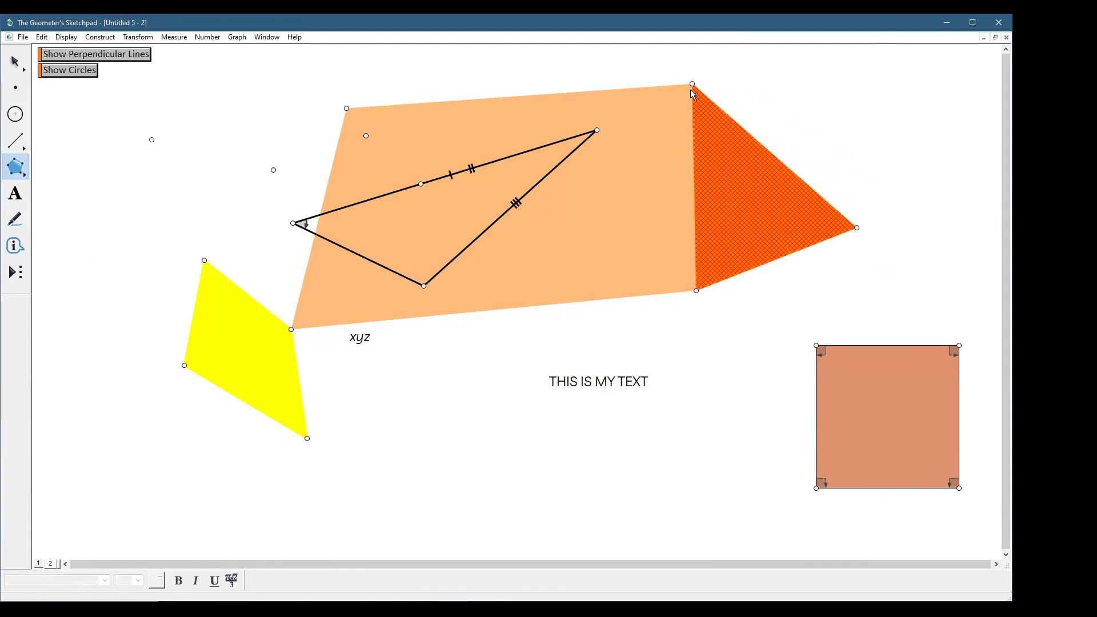
{"action": "left_click", "coordinate": [946, 165]}
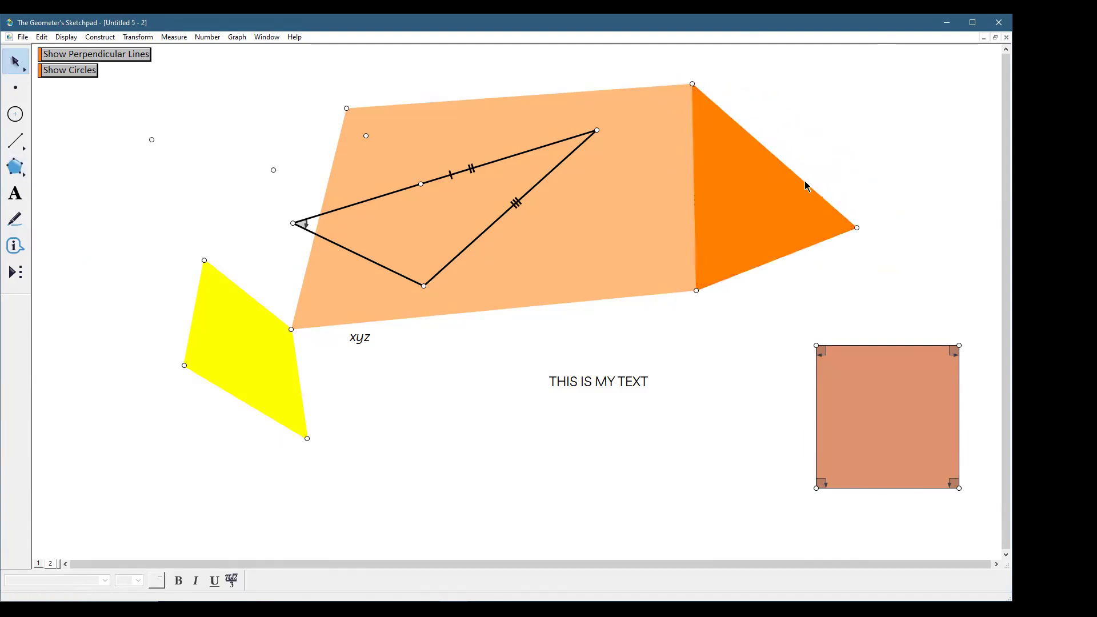
Turn off the polygon perimeter frame of the orange triangle
{"action": "right_click", "coordinate": [763, 200]}
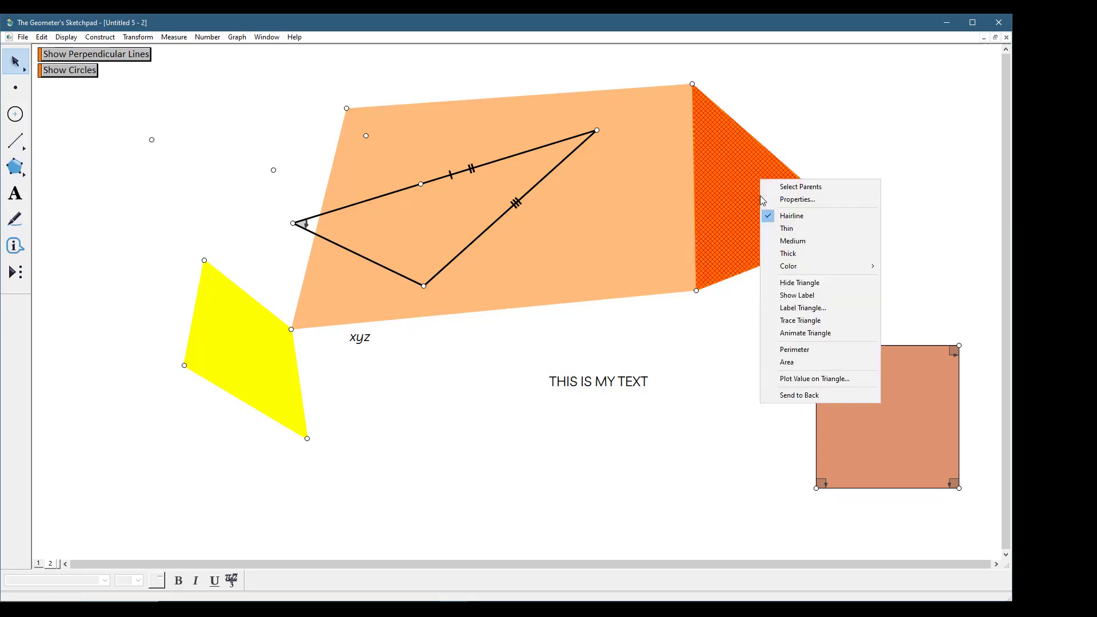
{"action": "left_click", "coordinate": [792, 201]}
{"action": "left_click", "coordinate": [414, 174]}
{"action": "left_click", "coordinate": [529, 215]}
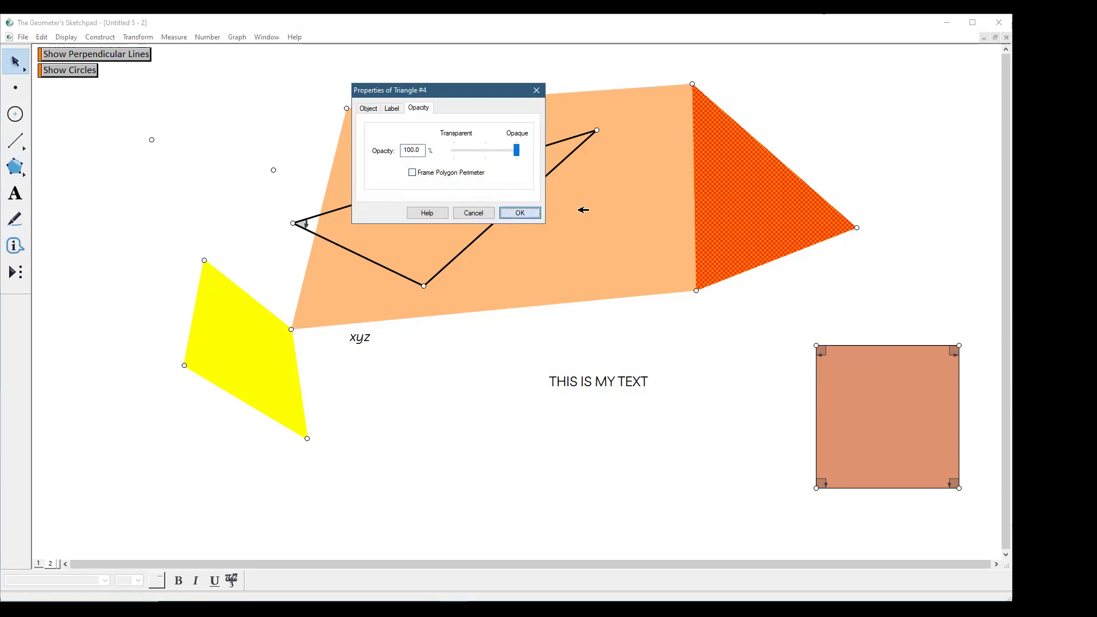
Reshape the joined polygons by shifting quadrilateral xyz slightly left, the triangle's outer vertex right, and the shared lower vertex down
{"action": "left_click", "coordinate": [643, 246]}
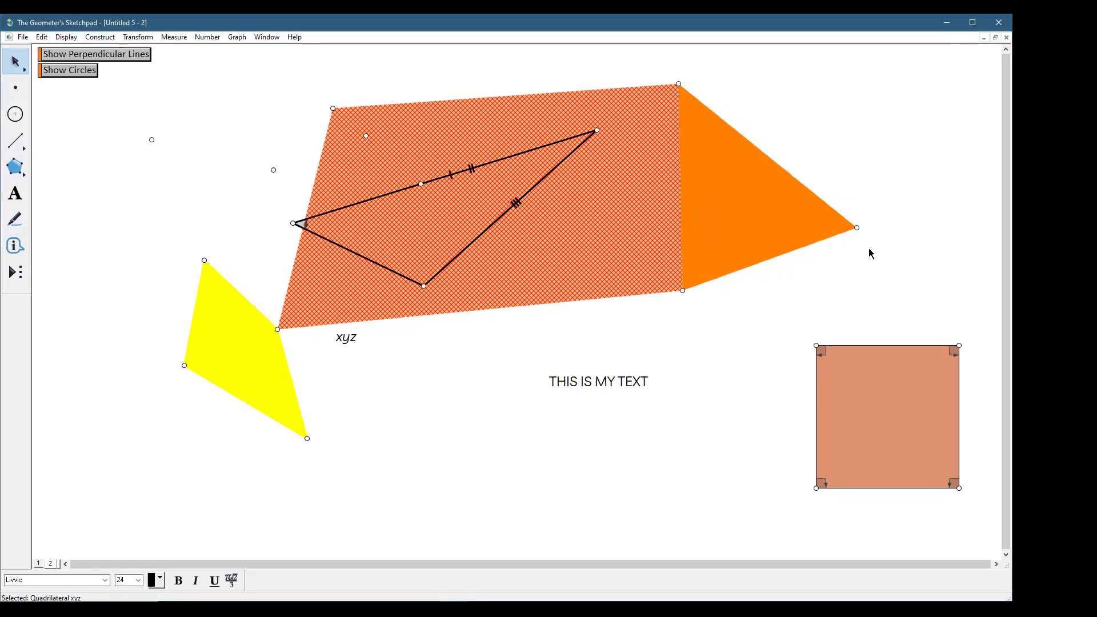
{"action": "left_click_drag", "start_coordinate": [857, 227], "coordinate": [916, 222]}
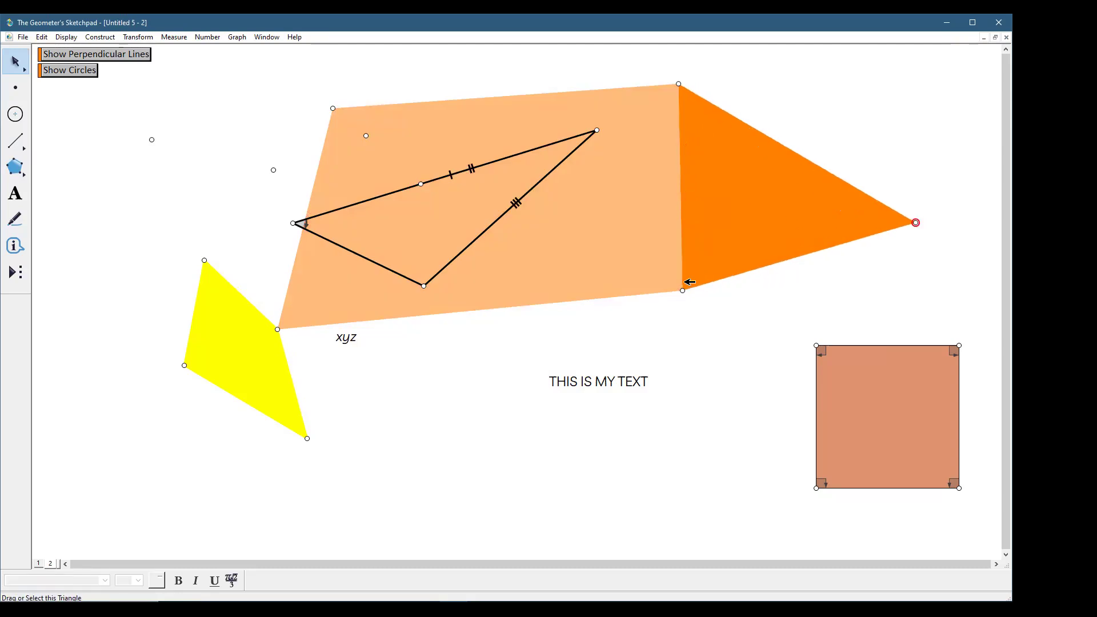
{"action": "left_click_drag", "start_coordinate": [683, 290], "coordinate": [689, 344]}
{"action": "left_click", "coordinate": [850, 150]}
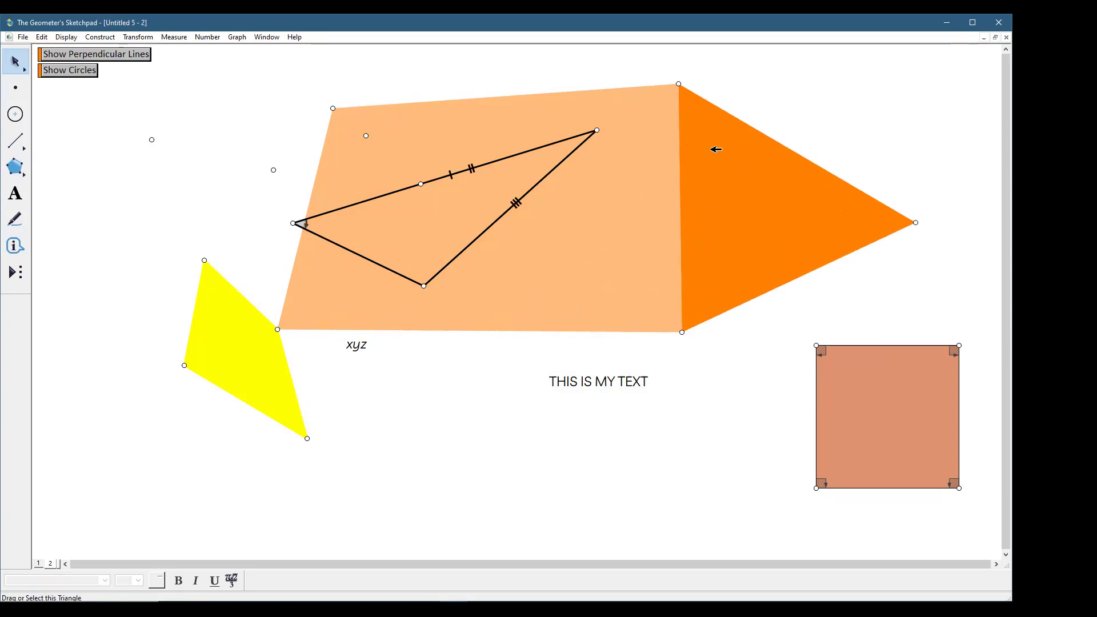
Turn on the polygon perimeter frame of the orange triangle and deselect it
{"action": "right_click", "coordinate": [711, 135]}
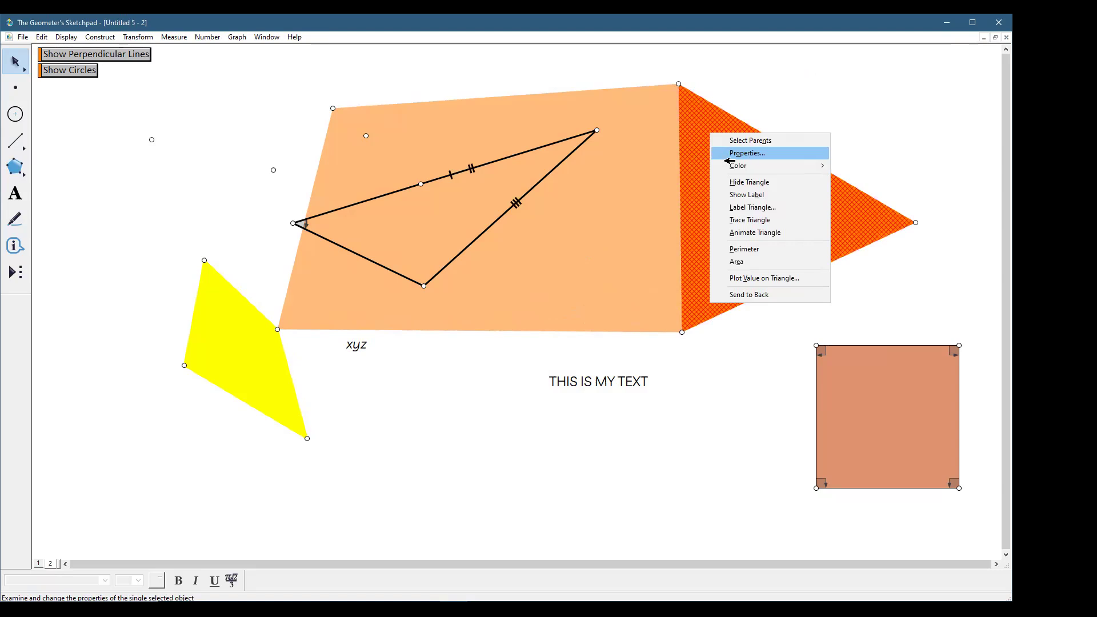
{"action": "left_click", "coordinate": [750, 153]}
{"action": "left_click", "coordinate": [413, 172]}
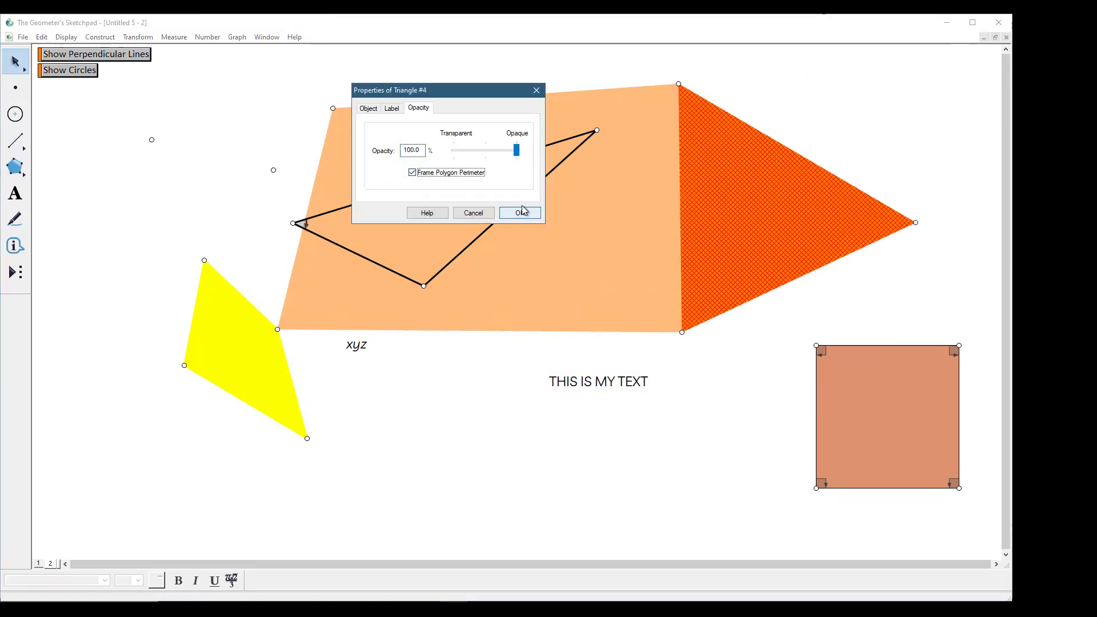
{"action": "left_click", "coordinate": [520, 213]}
{"action": "left_click", "coordinate": [790, 103]}
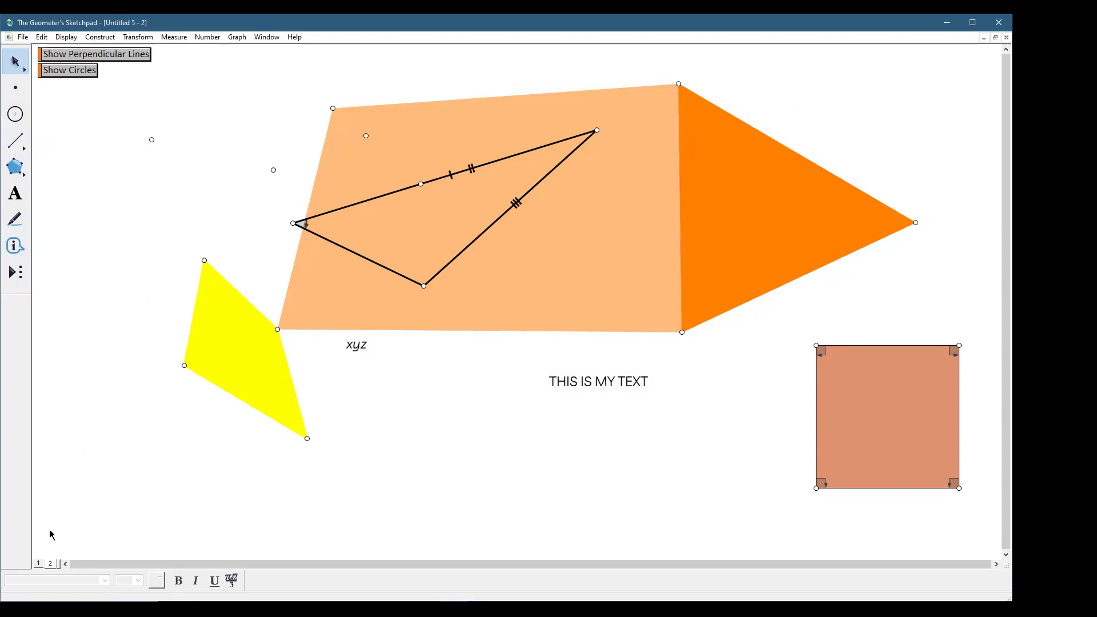
View the title page, page 1, and return to page 2
{"action": "key", "text": "Page_Up"}
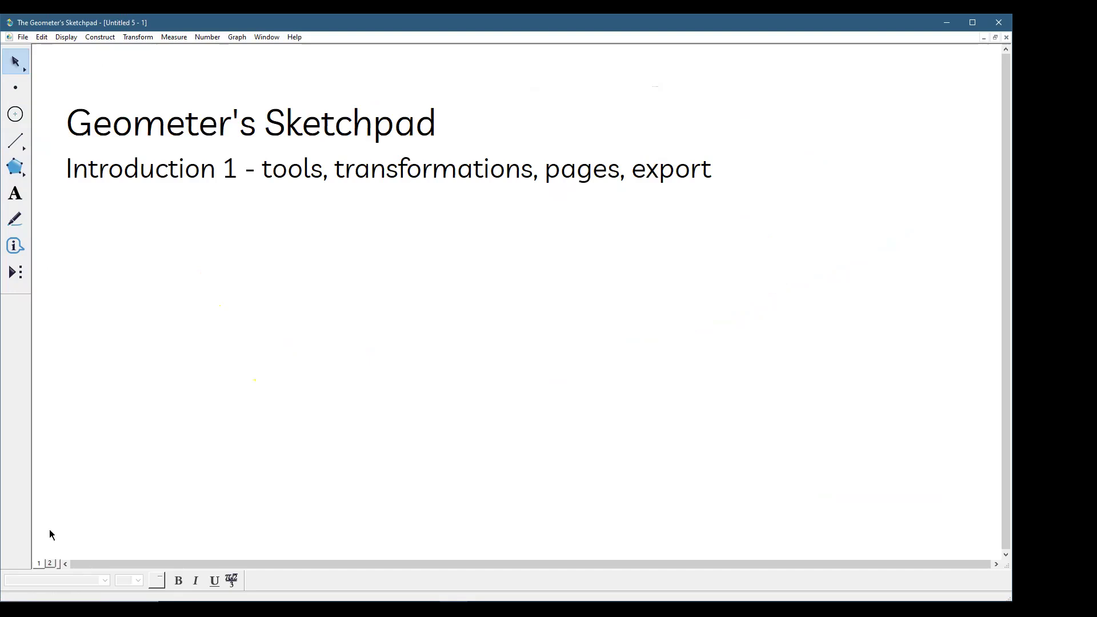
{"action": "left_click", "coordinate": [349, 122]}
{"action": "left_click", "coordinate": [329, 245]}
{"action": "key", "text": "Page_Down"}
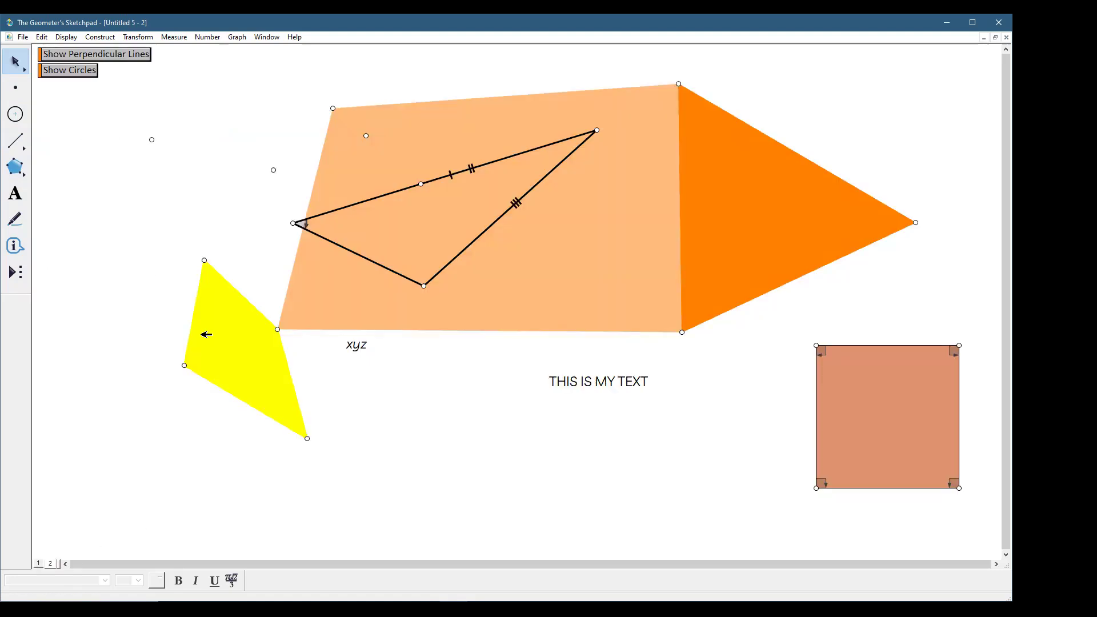
Add a blank page 3 to the document through the Document Options
{"action": "left_click", "coordinate": [23, 37]}
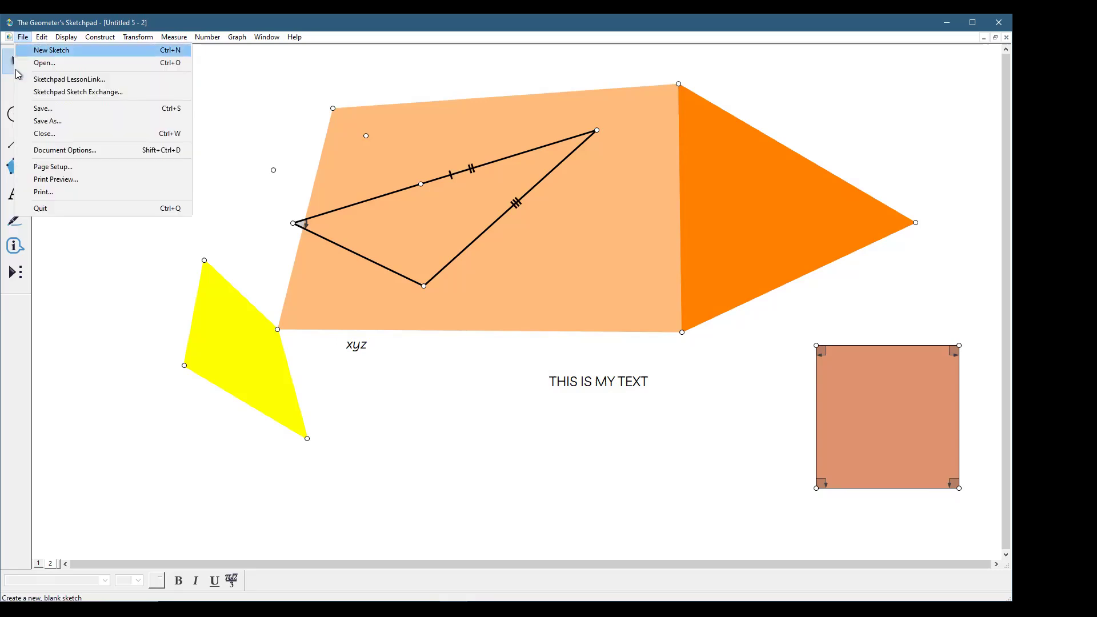
{"action": "key", "text": "Escape"}
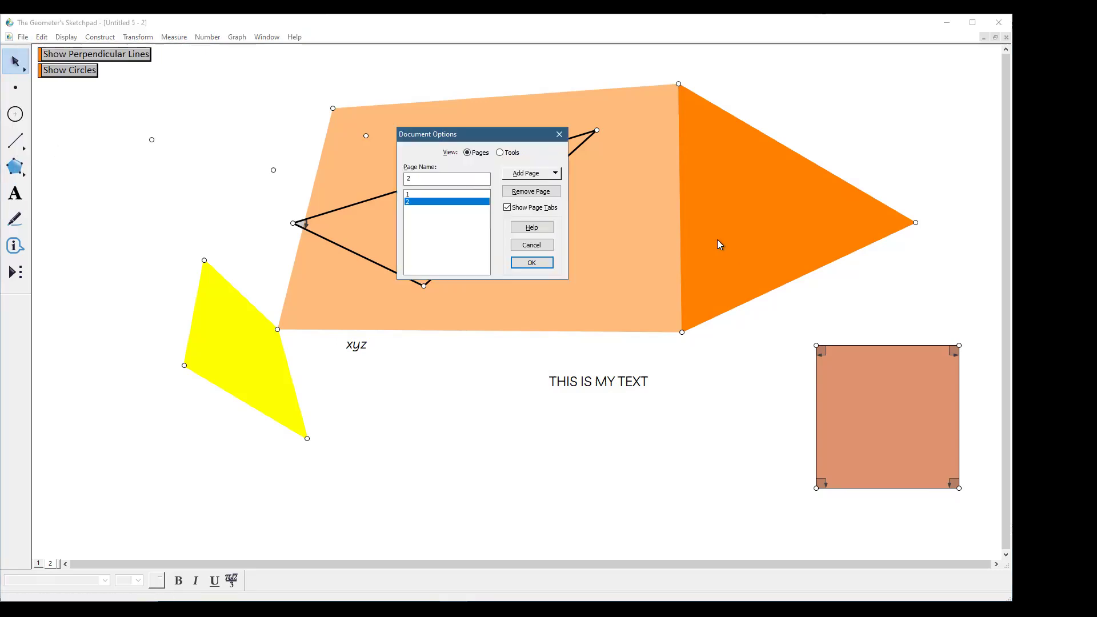
{"action": "left_click", "coordinate": [540, 176]}
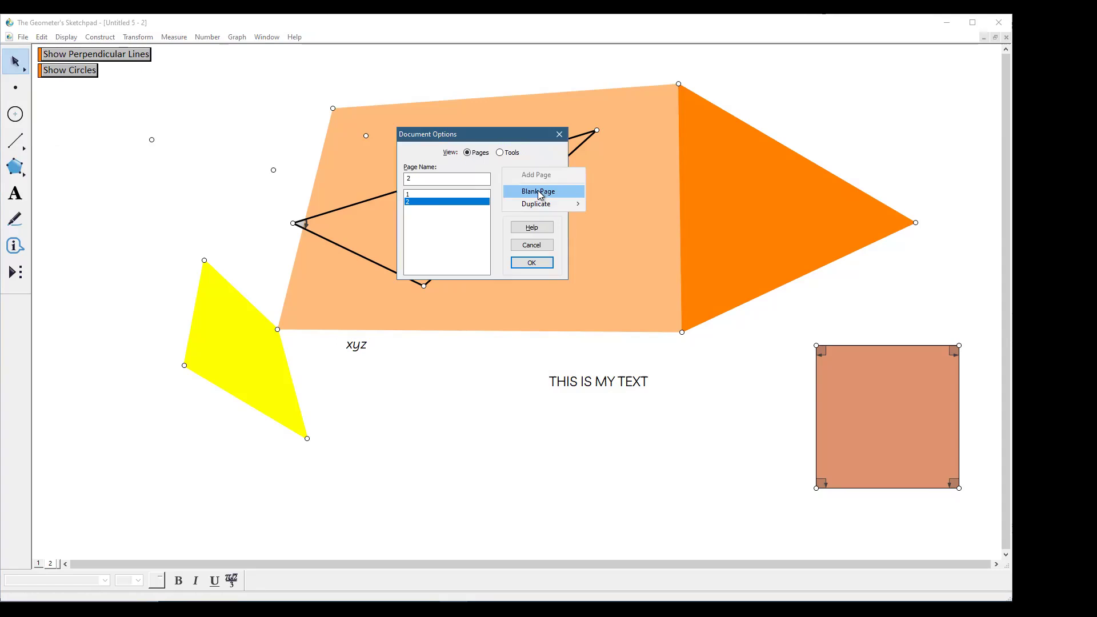
{"action": "left_click", "coordinate": [540, 192]}
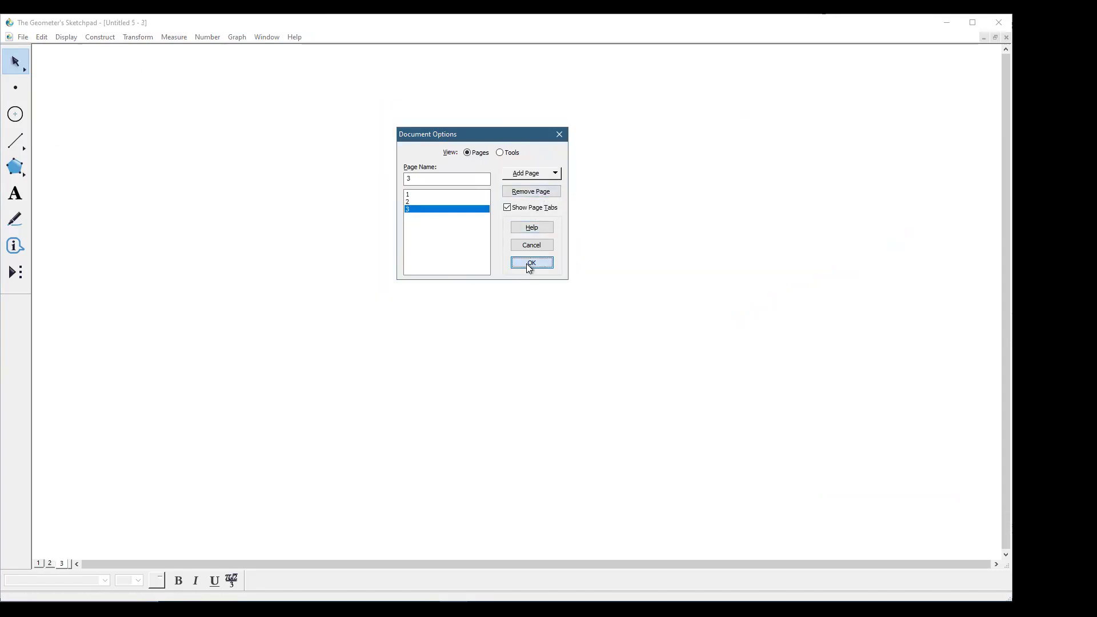
{"action": "left_click", "coordinate": [530, 264]}
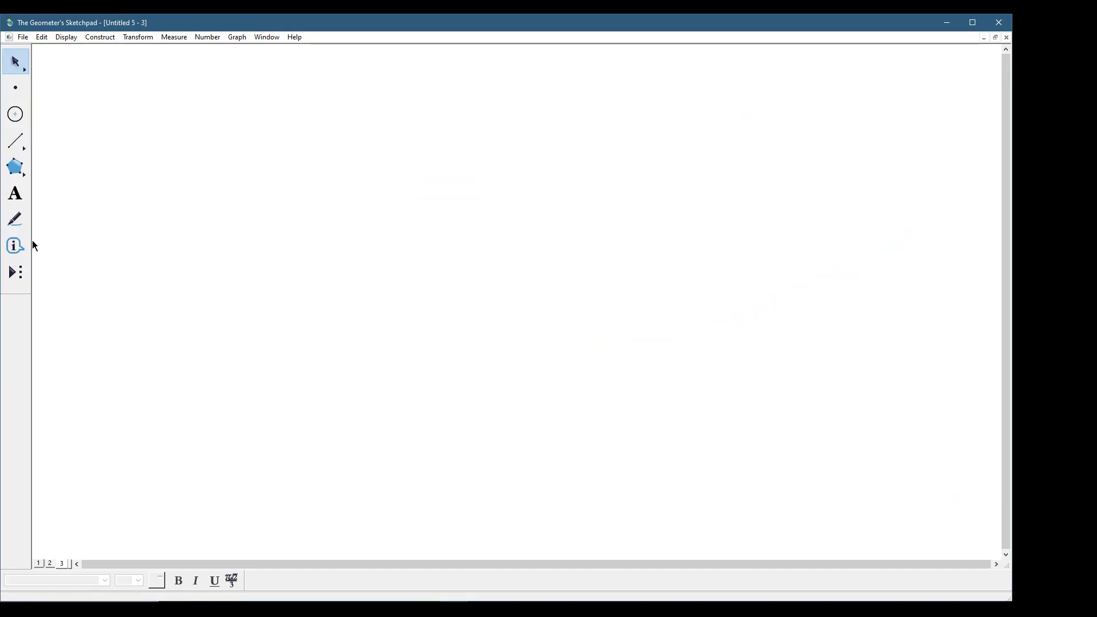
Draw a nearly horizontal segment and construct two circles centered on its endpoints, each passing through the other endpoint
{"action": "left_click", "coordinate": [17, 143]}
{"action": "left_click_drag", "start_coordinate": [284, 403], "coordinate": [303, 403]}
{"action": "left_click_drag", "start_coordinate": [439, 395], "coordinate": [439, 396]}
{"action": "left_click", "coordinate": [16, 114]}
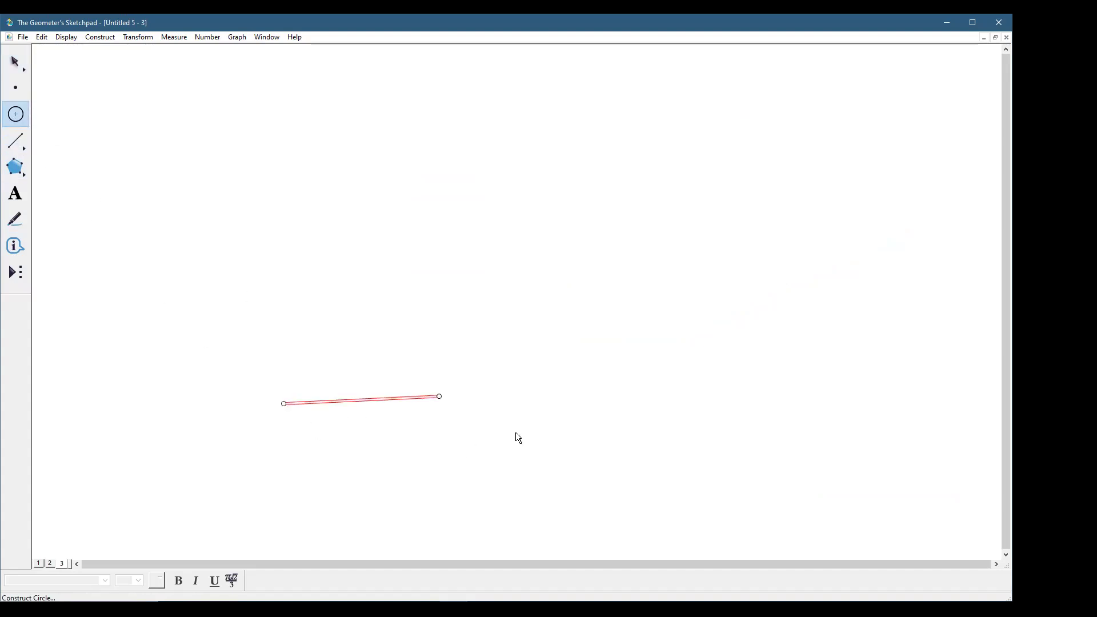
{"action": "mouse_move", "coordinate": [439, 396]}
{"action": "left_mouse_down"}
{"action": "mouse_move", "coordinate": [278, 403]}
{"action": "mouse_move", "coordinate": [439, 397]}
{"action": "left_mouse_up"}
{"action": "left_click", "coordinate": [17, 63]}
{"action": "left_click", "coordinate": [367, 216]}
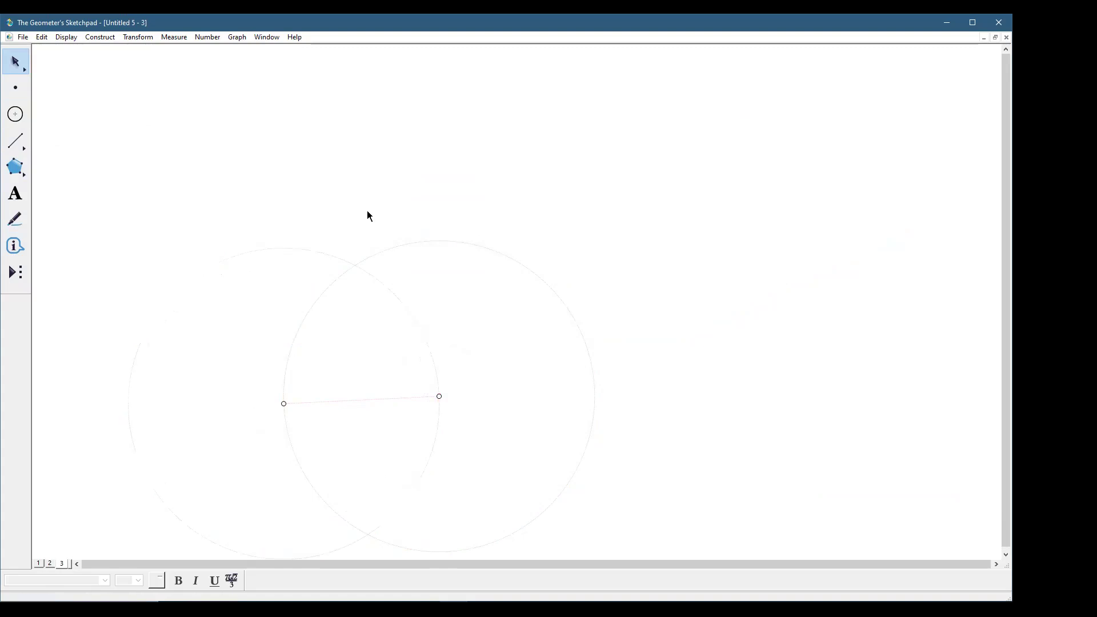
Set the line style of both circles to Medium and Solid, and deselect them
{"action": "left_click_drag", "start_coordinate": [310, 212], "coordinate": [404, 293]}
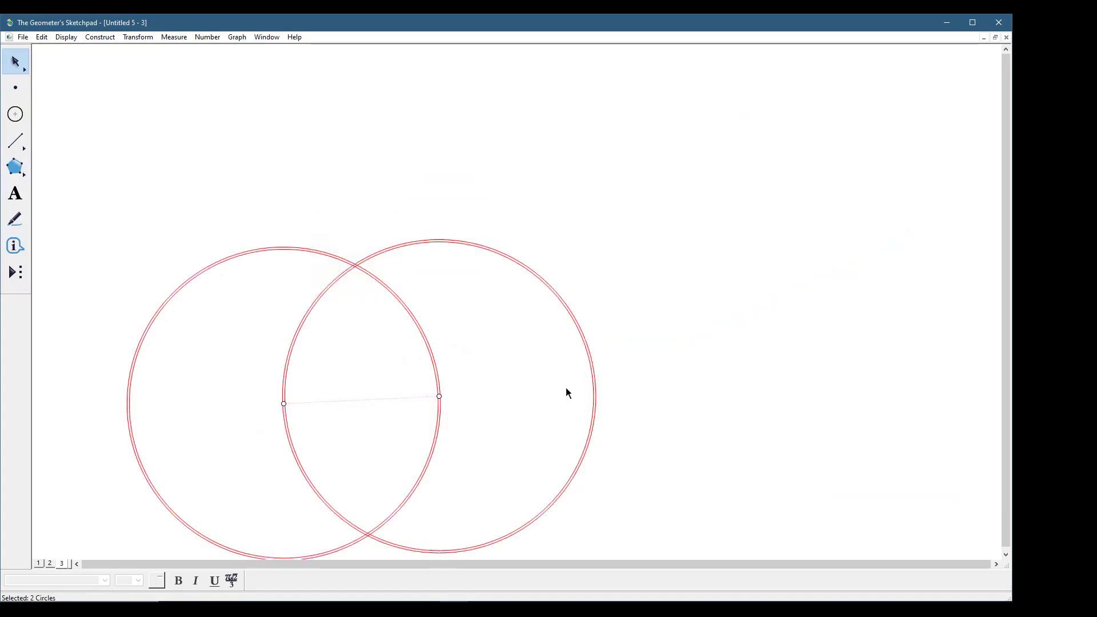
{"action": "left_click", "coordinate": [66, 38]}
{"action": "mouse_move", "coordinate": [194, 63]}
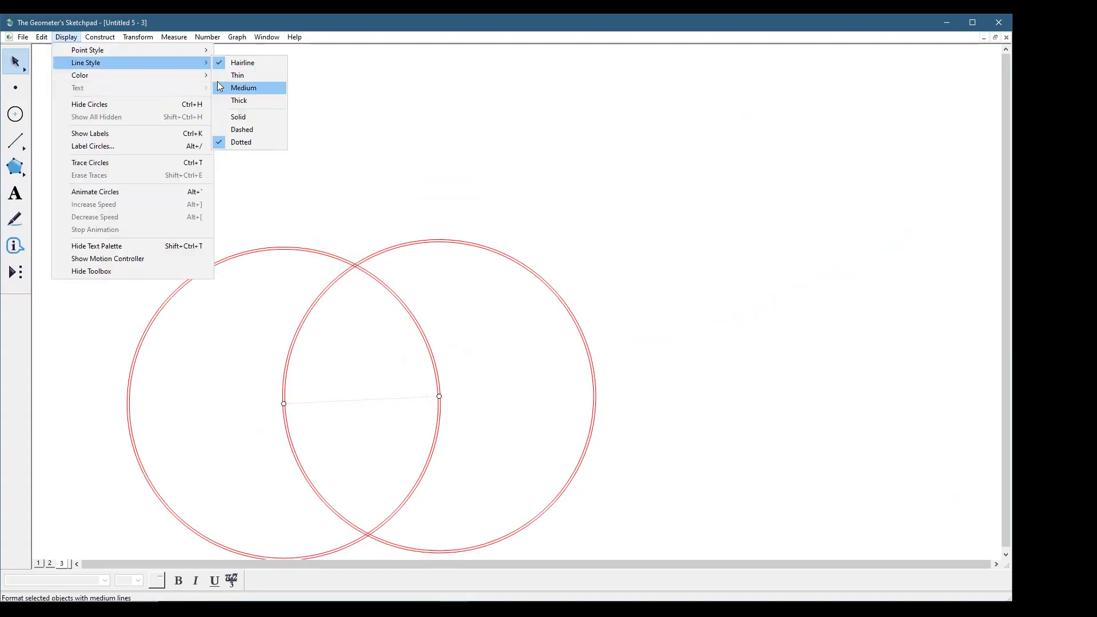
{"action": "left_click", "coordinate": [217, 83]}
{"action": "left_click", "coordinate": [66, 37]}
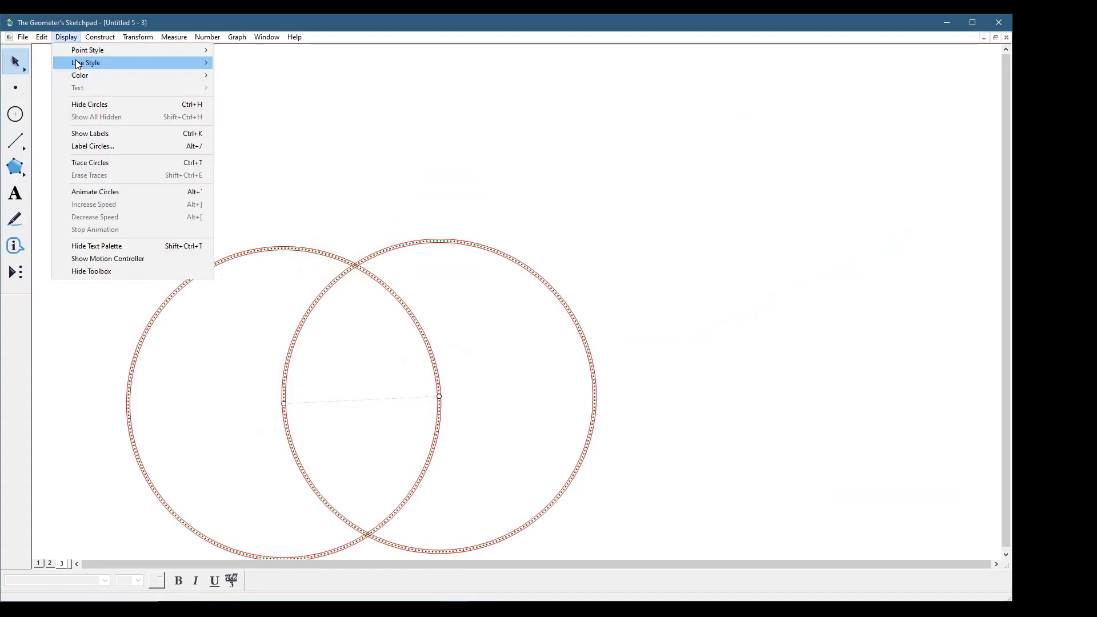
{"action": "mouse_move", "coordinate": [79, 64]}
{"action": "left_click", "coordinate": [259, 115]}
{"action": "left_click", "coordinate": [446, 179]}
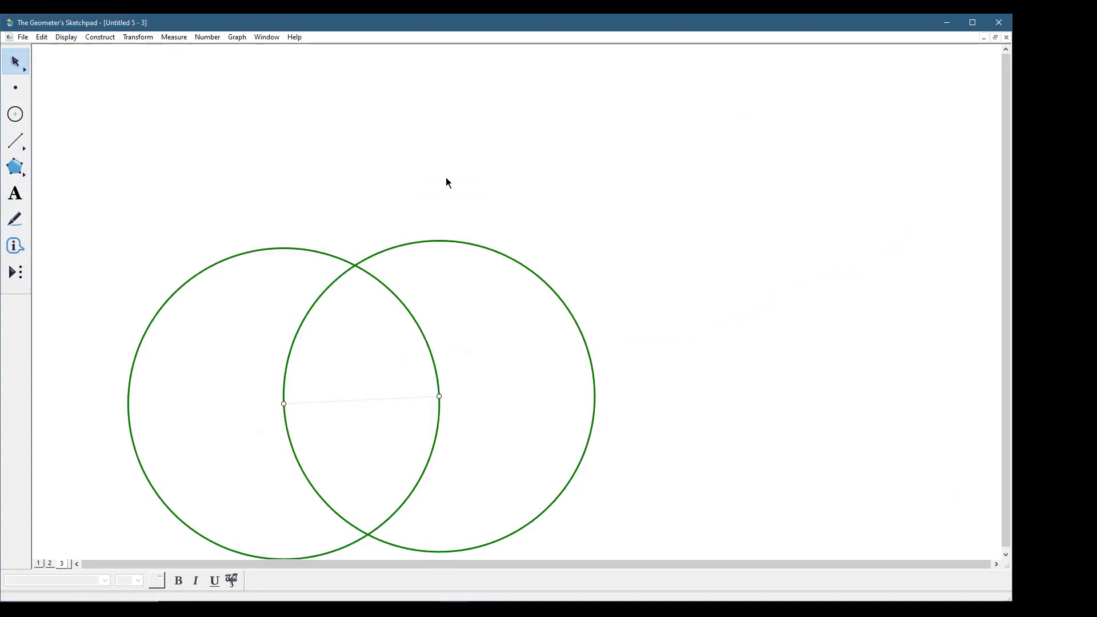
Set the line style of the segment joining the circle centers to Medium and Solid, and deselect it
{"action": "left_click", "coordinate": [343, 400]}
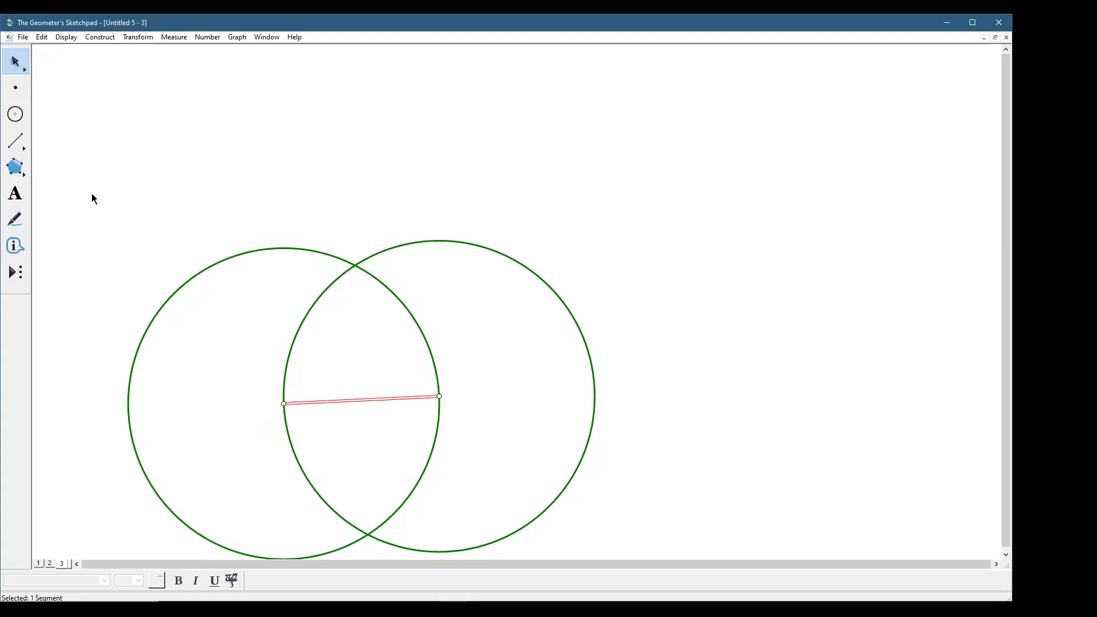
{"action": "left_click", "coordinate": [67, 37]}
{"action": "mouse_move", "coordinate": [73, 67]}
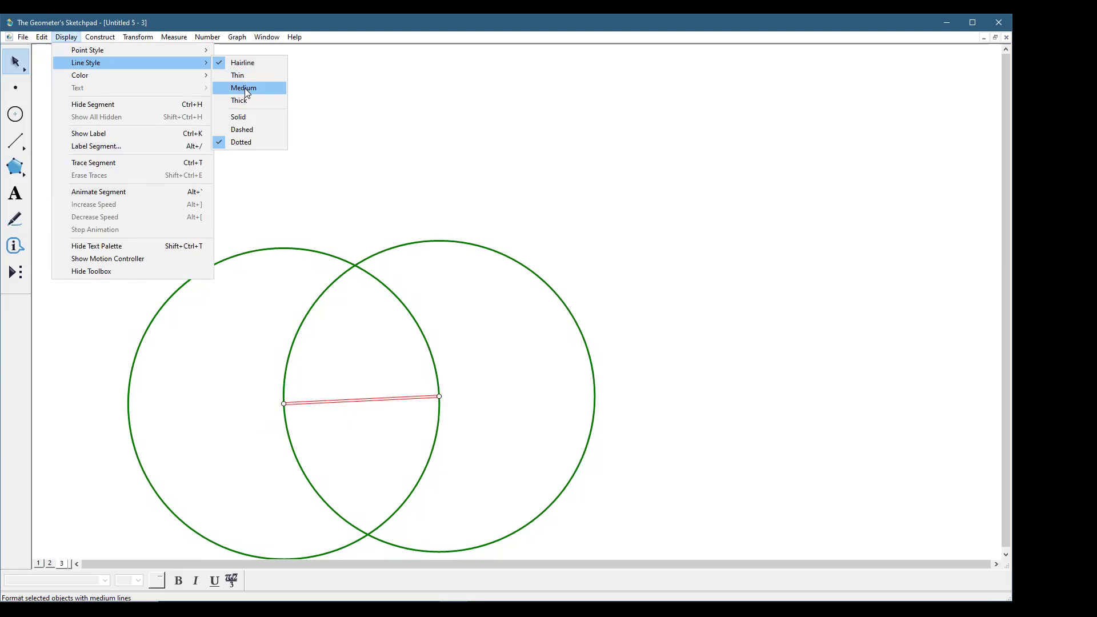
{"action": "left_click", "coordinate": [245, 88]}
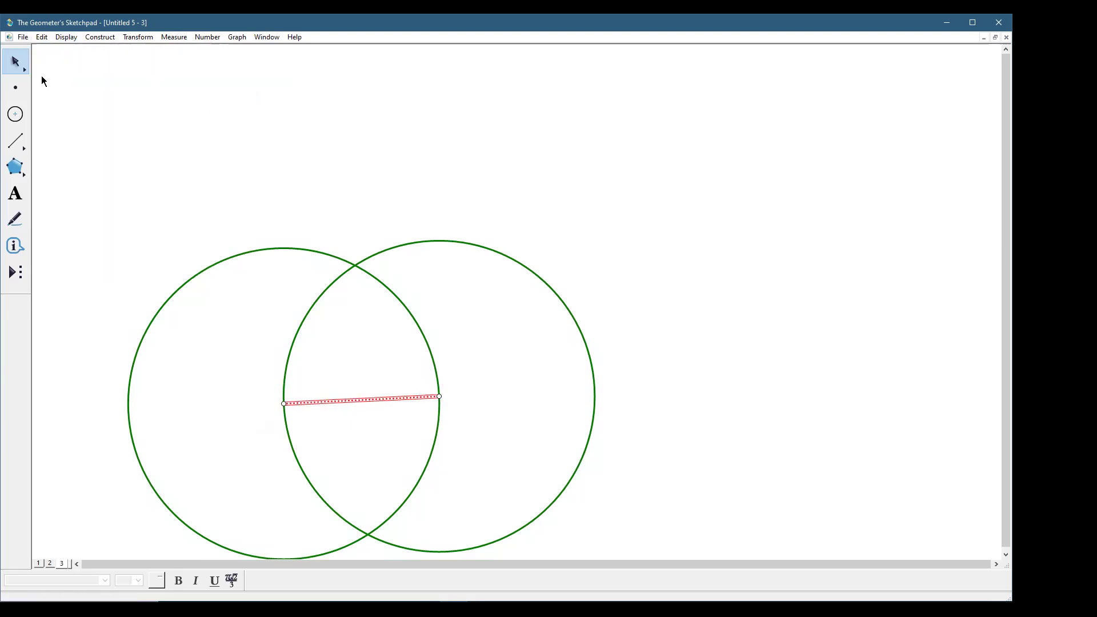
{"action": "left_click", "coordinate": [66, 37]}
{"action": "mouse_move", "coordinate": [74, 63]}
{"action": "left_click", "coordinate": [245, 119]}
{"action": "left_click", "coordinate": [459, 164]}
Draw two segments from the circles' upper intersection to the endpoints of the base segment, completing a triangle
{"action": "left_click", "coordinate": [15, 140]}
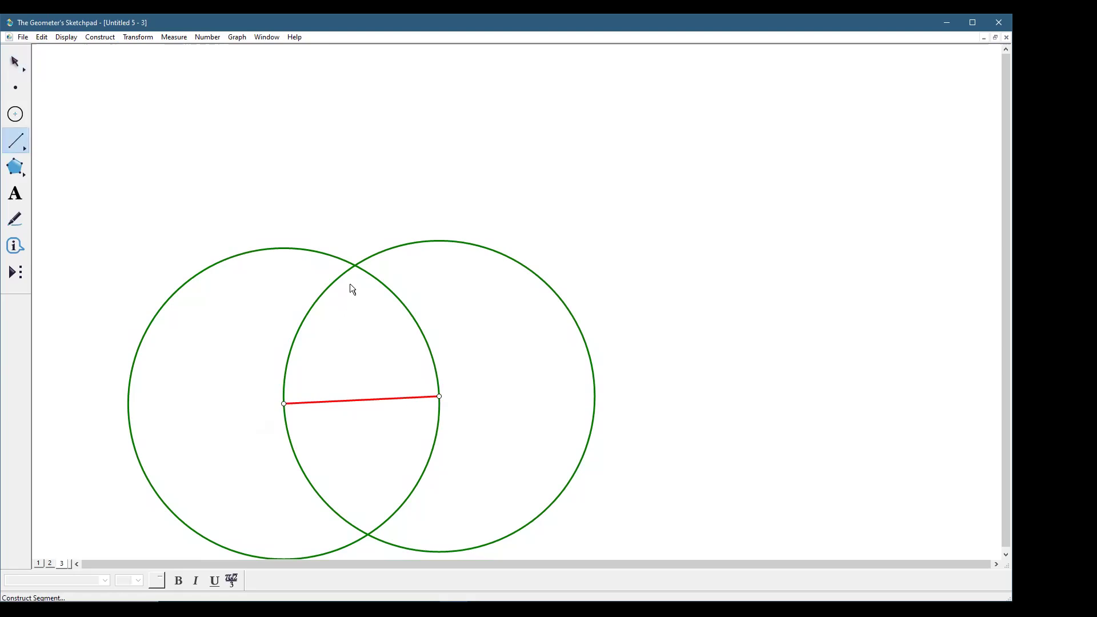
{"action": "left_click_drag", "start_coordinate": [356, 265], "coordinate": [285, 404]}
{"action": "mouse_move", "coordinate": [356, 265]}
{"action": "left_mouse_down"}
{"action": "mouse_move", "coordinate": [358, 287]}
{"action": "mouse_move", "coordinate": [438, 396]}
{"action": "left_mouse_up"}
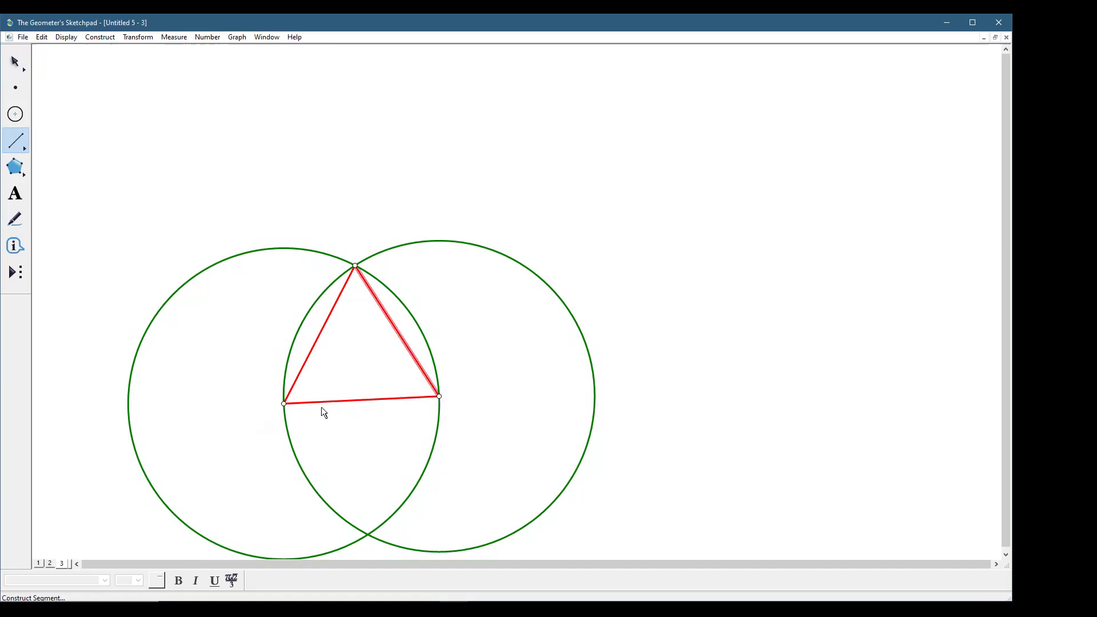
Hide both circles so that only the triangle remains
{"action": "left_click", "coordinate": [21, 70]}
{"action": "left_click", "coordinate": [289, 118]}
{"action": "left_click_drag", "start_coordinate": [264, 469], "coordinate": [472, 461]}
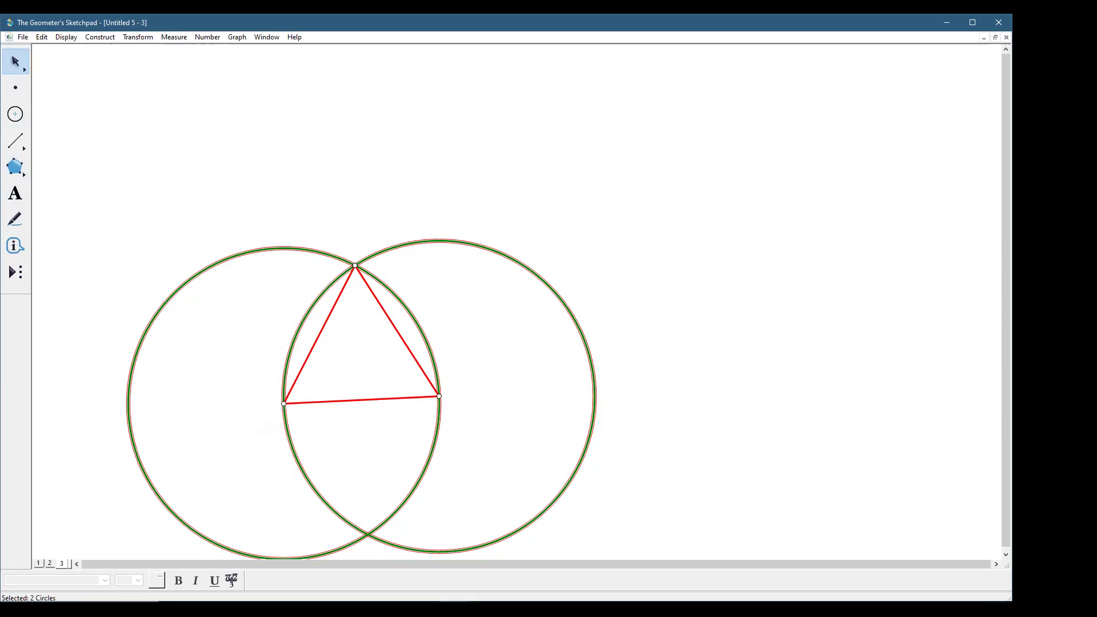
{"action": "left_click", "coordinate": [65, 38]}
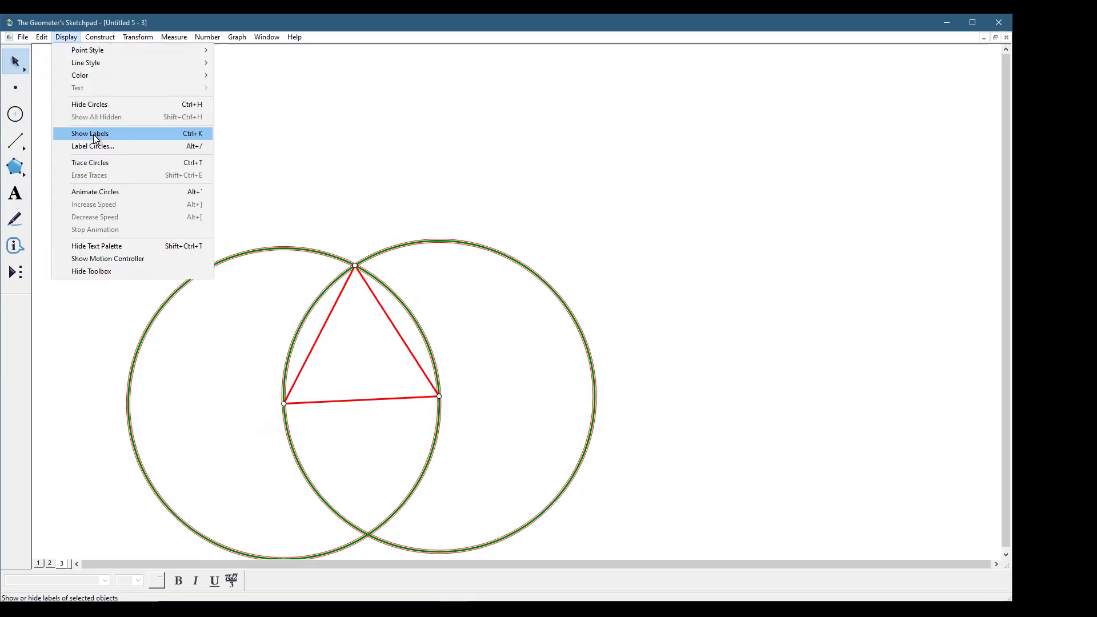
{"action": "left_click", "coordinate": [91, 107]}
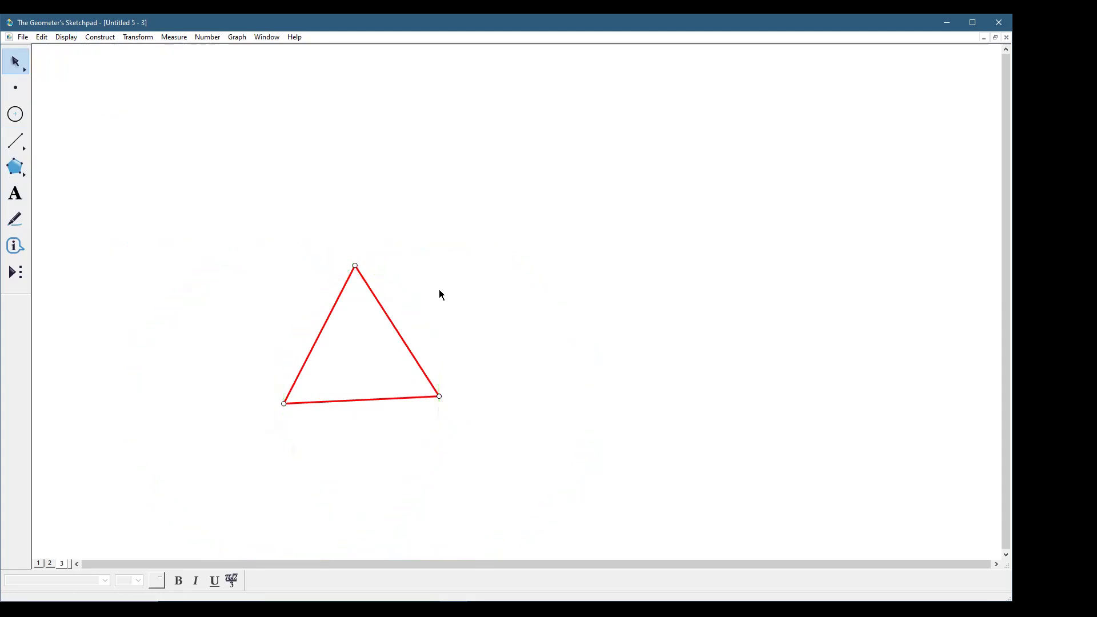
{"action": "left_click", "coordinate": [139, 39]}
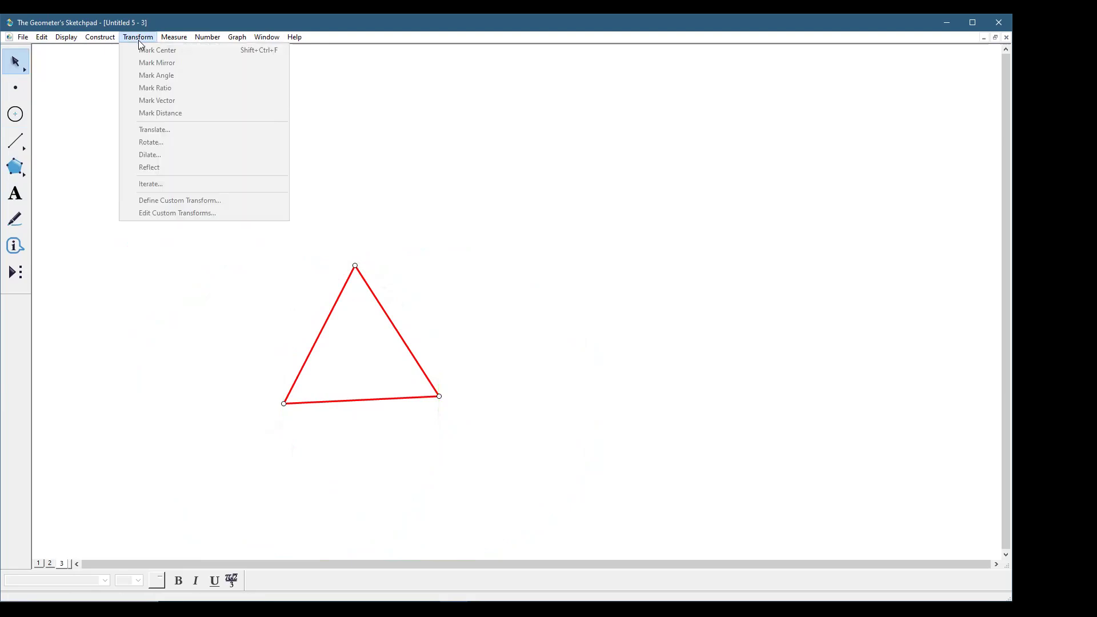
{"action": "left_click", "coordinate": [468, 196]}
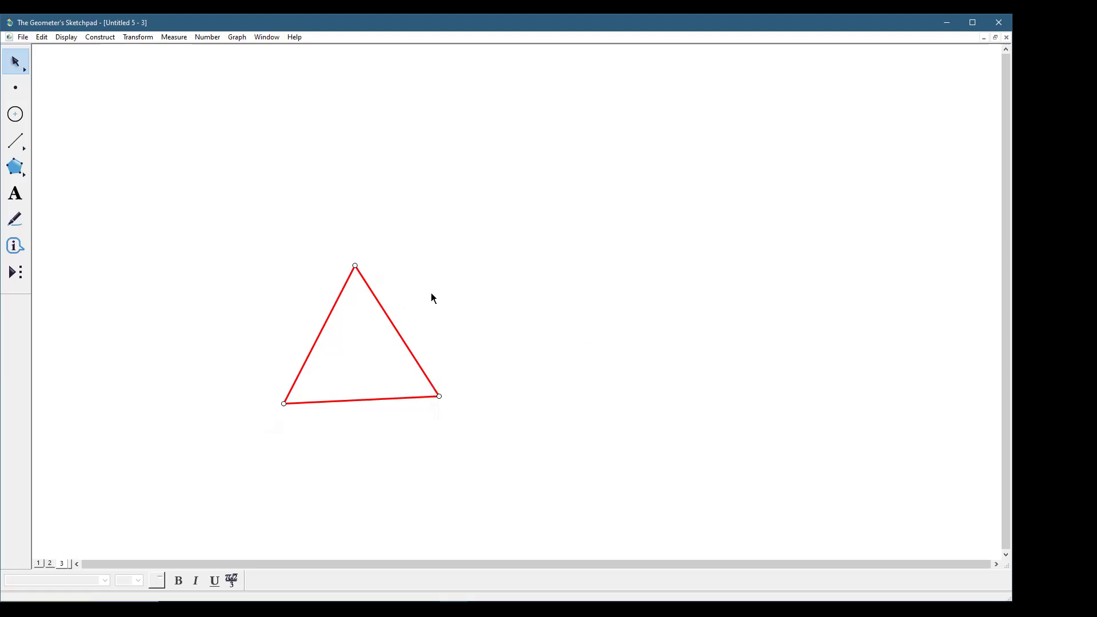
{"action": "left_click", "coordinate": [139, 39]}
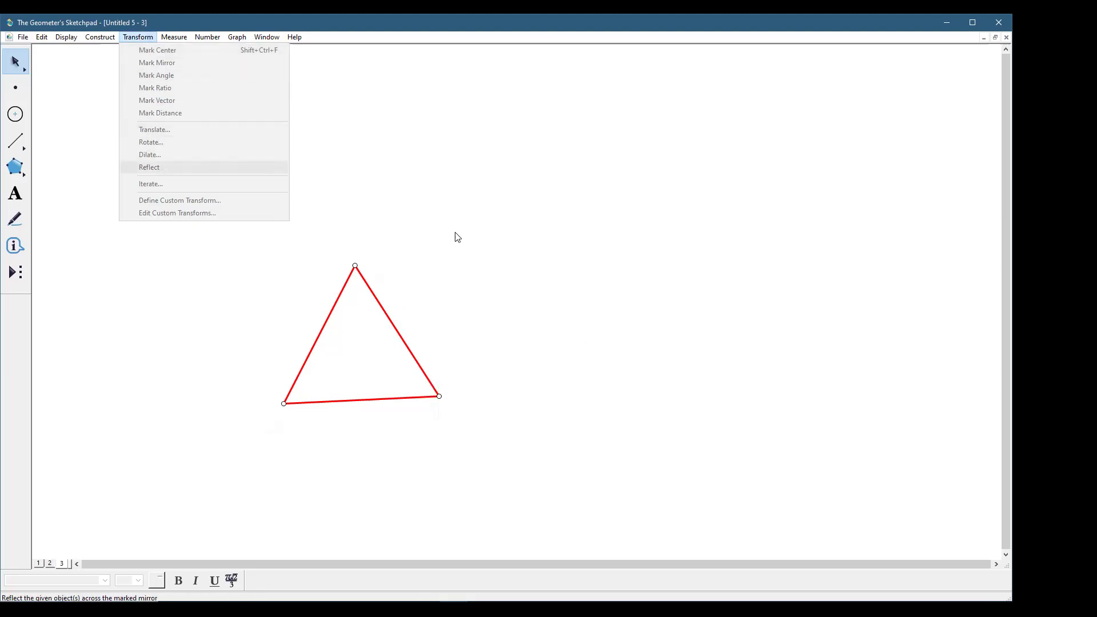
{"action": "left_click", "coordinate": [506, 271]}
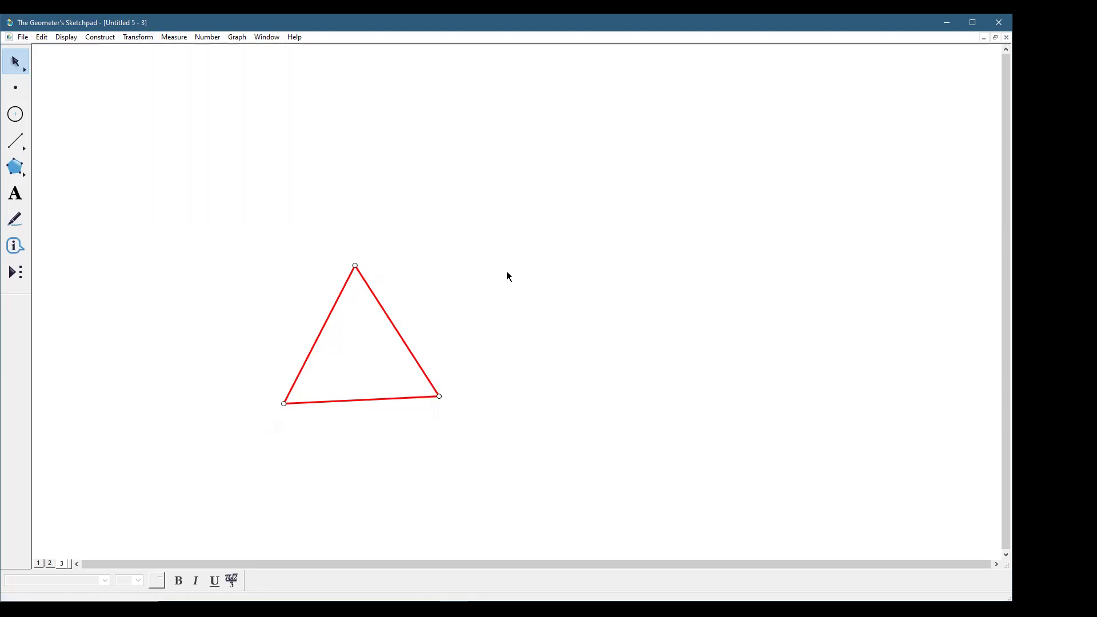
Mark the triangle's right side as the mirror and reflect the other two sides and their shared vertex across it
{"action": "left_click", "coordinate": [394, 325]}
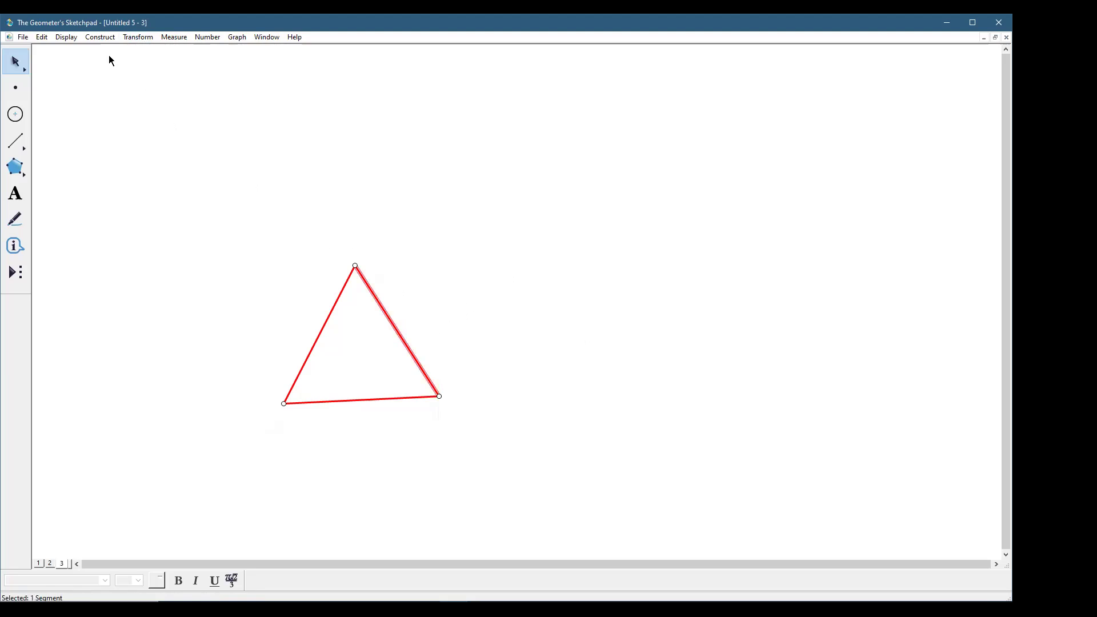
{"action": "left_click", "coordinate": [135, 40]}
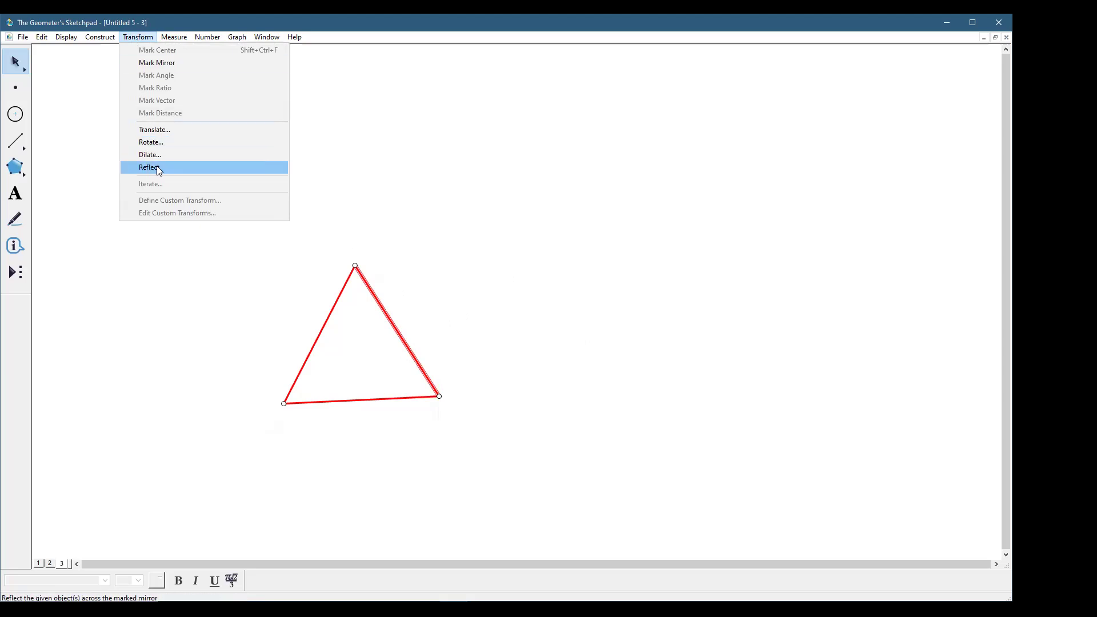
{"action": "left_click", "coordinate": [170, 63]}
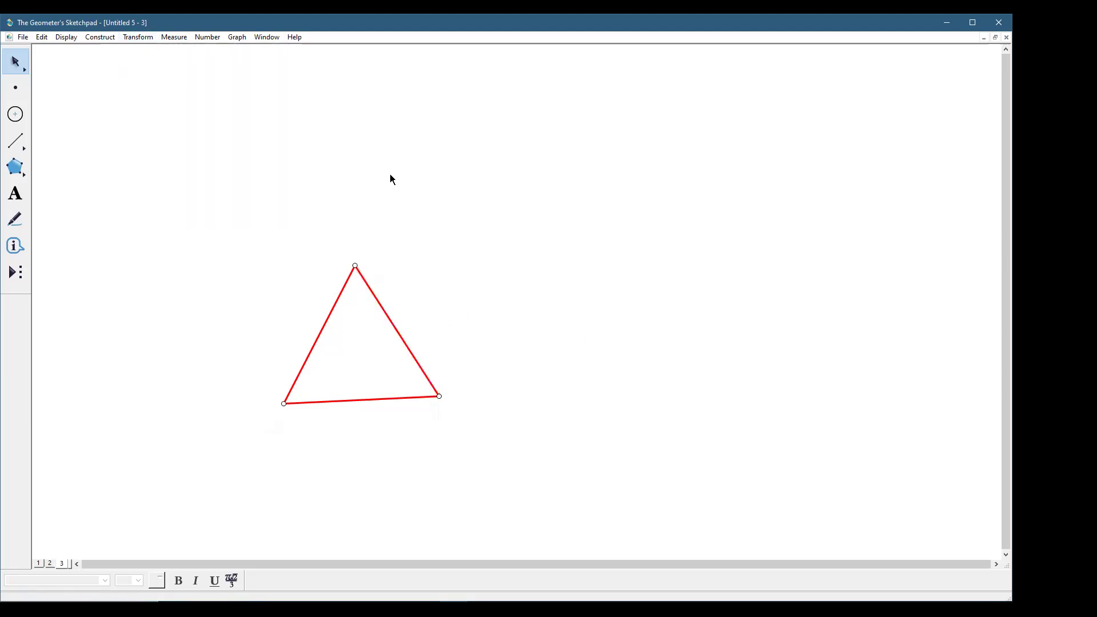
{"action": "left_click_drag", "start_coordinate": [241, 312], "coordinate": [349, 427]}
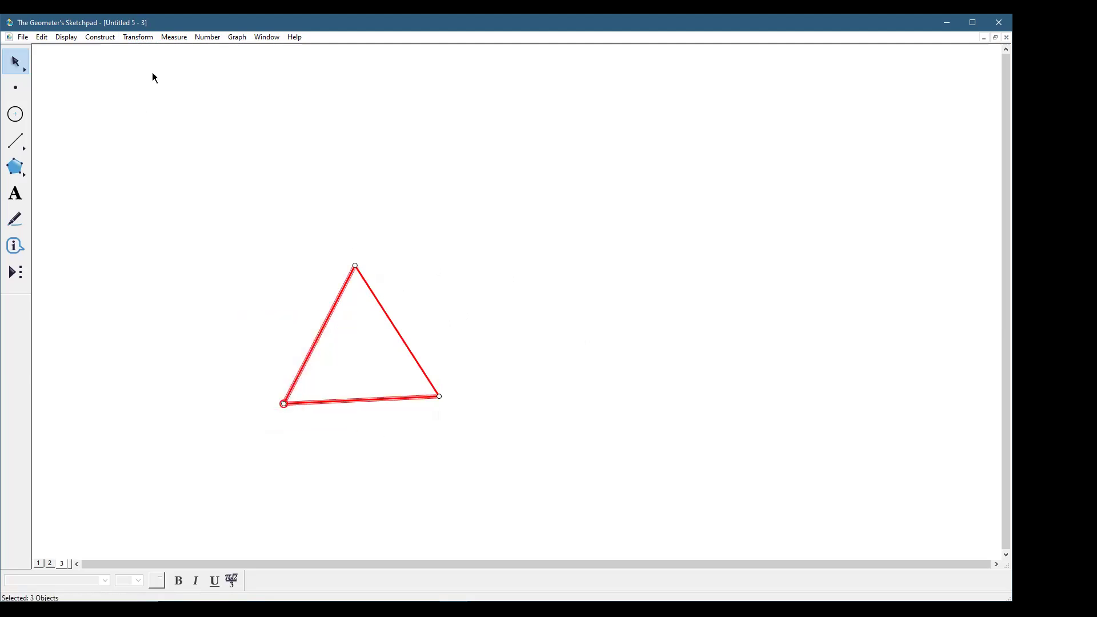
{"action": "left_click", "coordinate": [137, 39]}
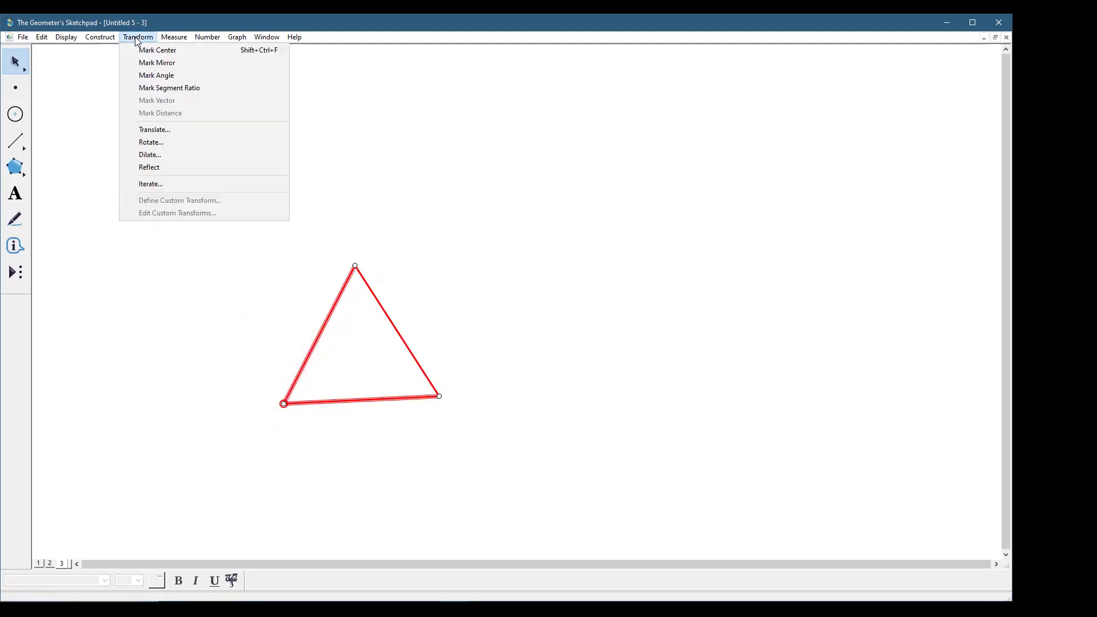
{"action": "left_click", "coordinate": [163, 172]}
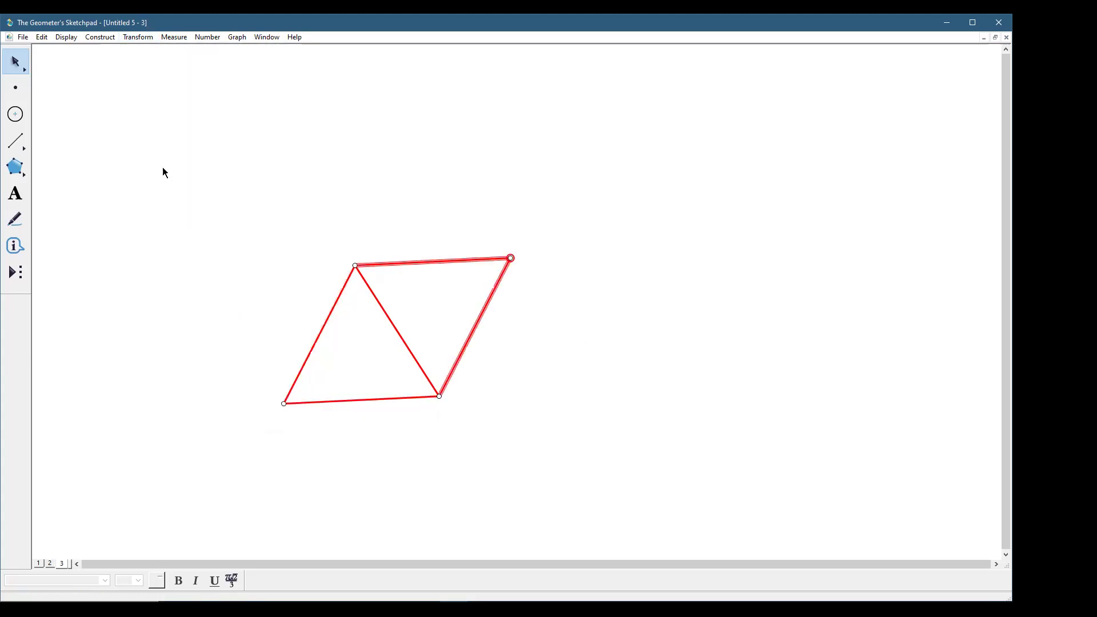
{"action": "left_click", "coordinate": [612, 224]}
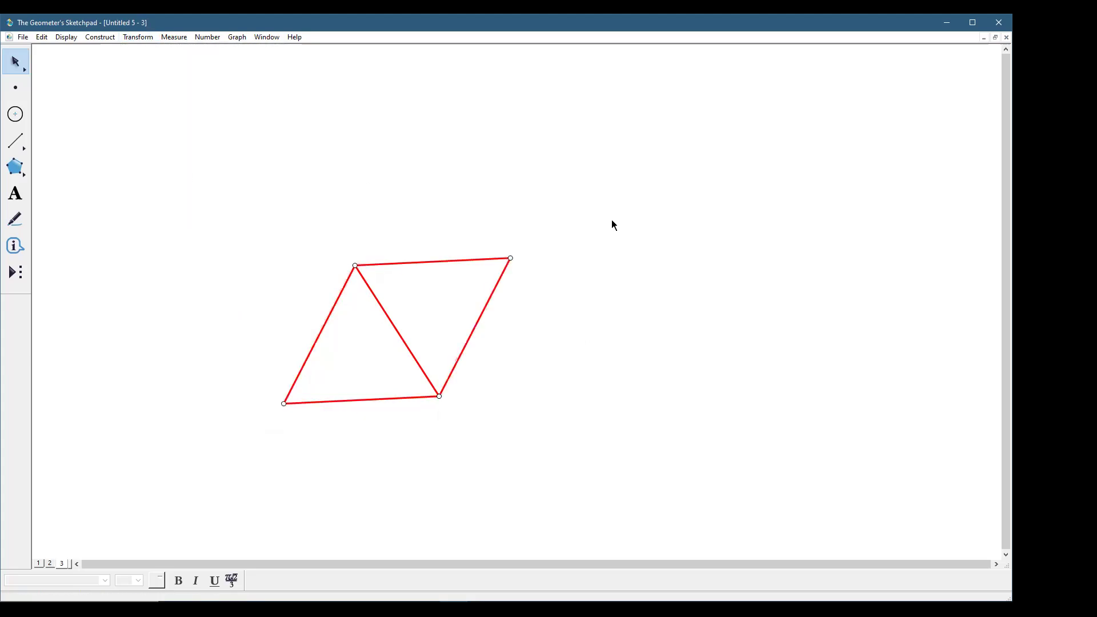
Mark the rhombus's right side as the mirror and reflect its other segments, the diagonal and the two left vertices across it
{"action": "left_click", "coordinate": [485, 317]}
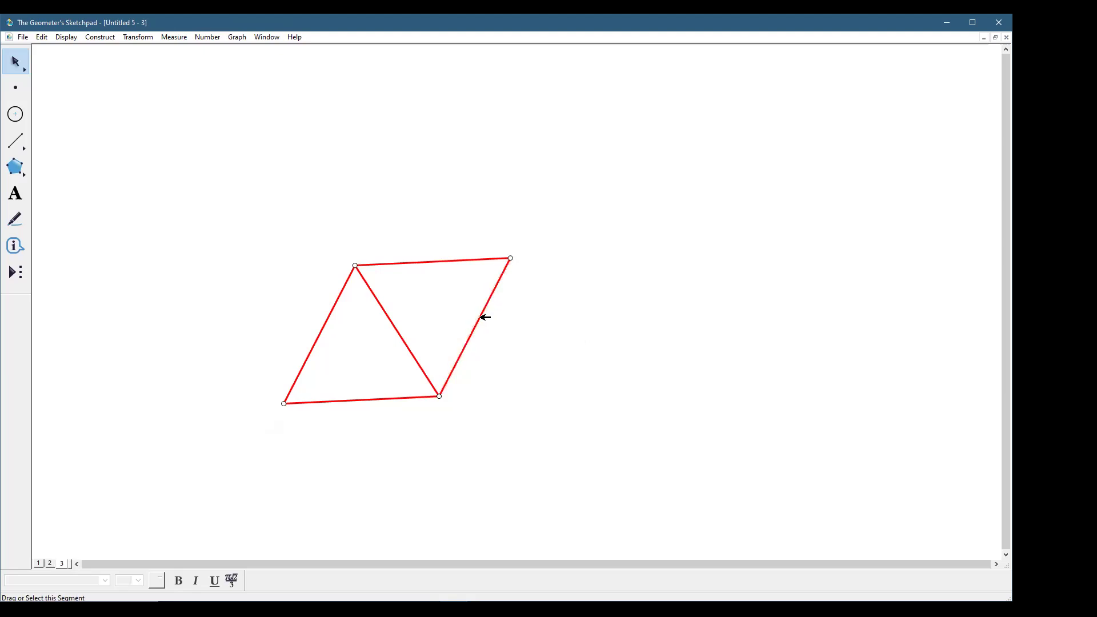
{"action": "left_click", "coordinate": [558, 286]}
{"action": "left_click_drag", "start_coordinate": [329, 228], "coordinate": [423, 327]}
{"action": "left_click", "coordinate": [284, 403], "text": "shift"}
{"action": "left_click", "coordinate": [330, 401], "text": "shift"}
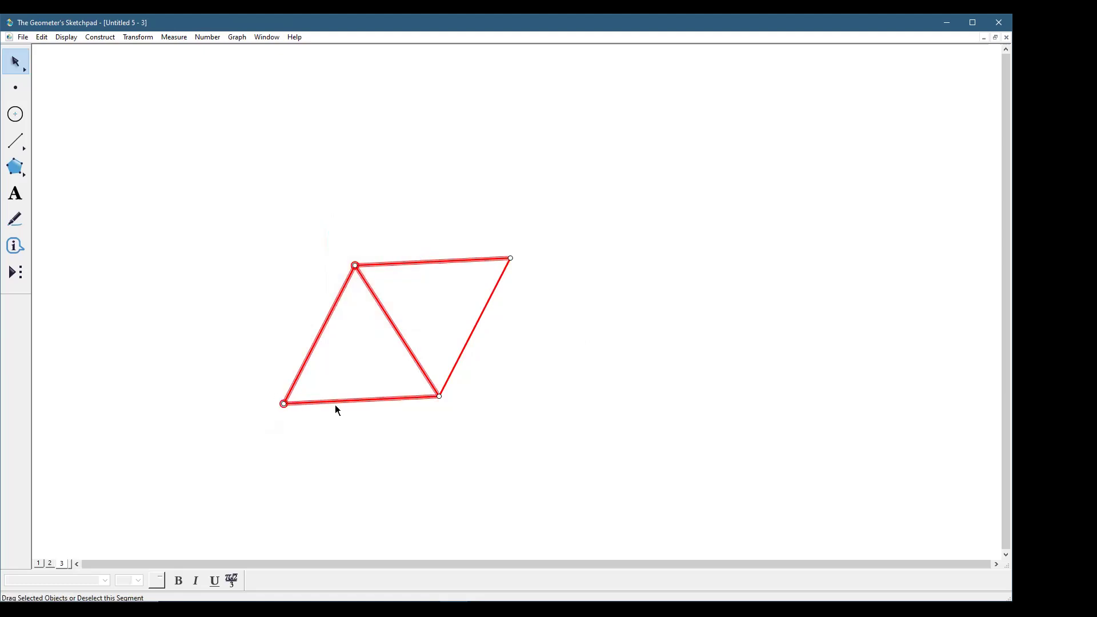
{"action": "left_click", "coordinate": [125, 40]}
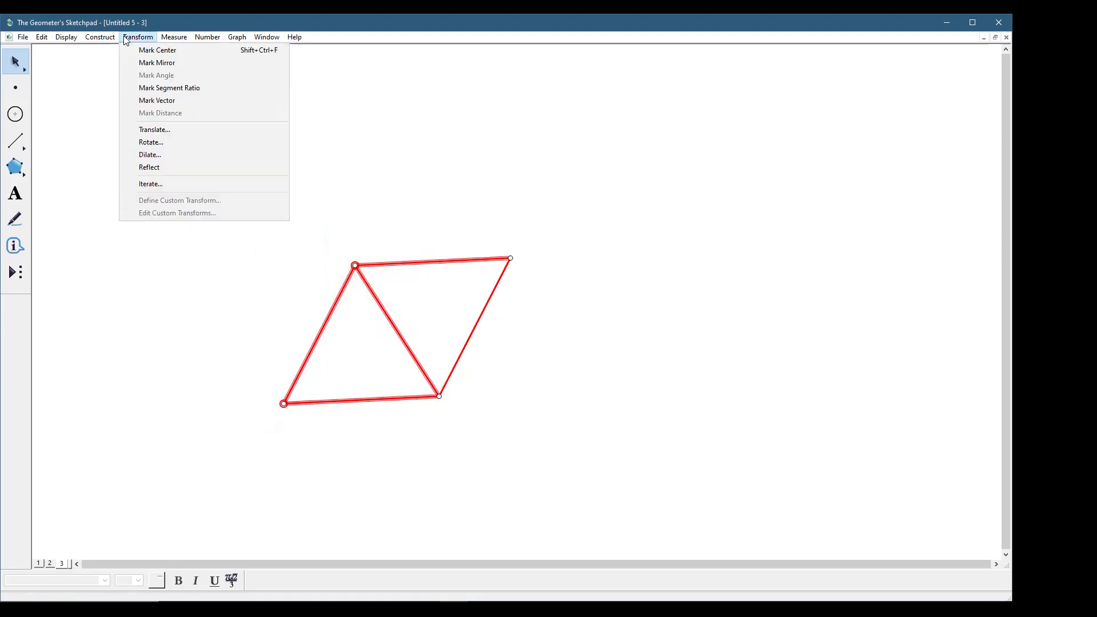
{"action": "left_click", "coordinate": [149, 167]}
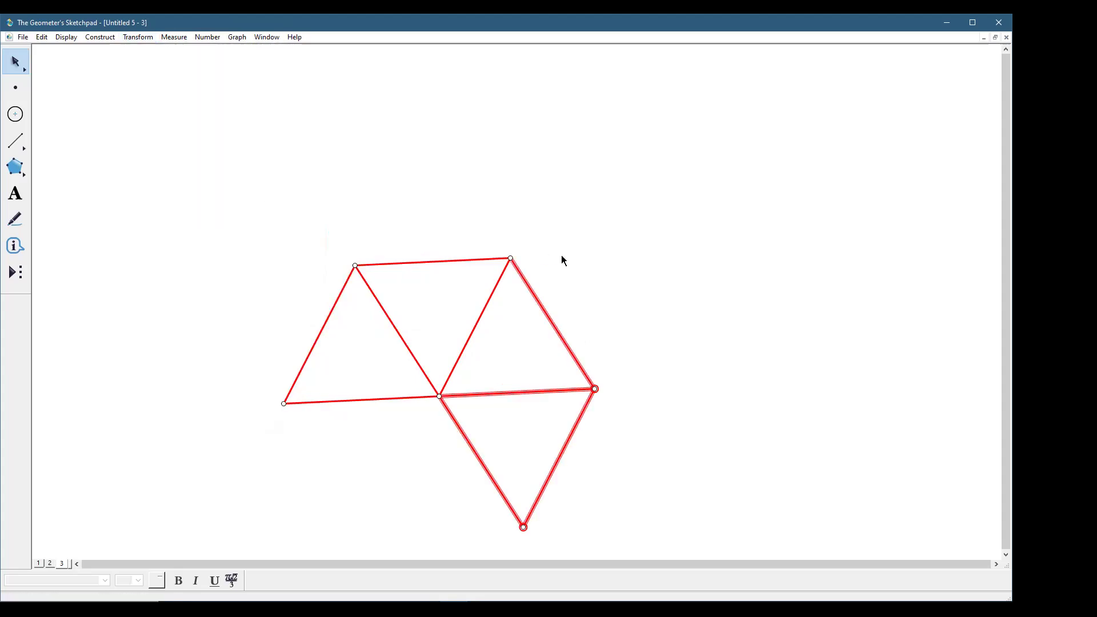
Move the whole triangle figure up and slightly left, and deselect it
{"action": "left_click_drag", "start_coordinate": [449, 376], "coordinate": [419, 297]}
{"action": "left_click", "coordinate": [634, 238]}
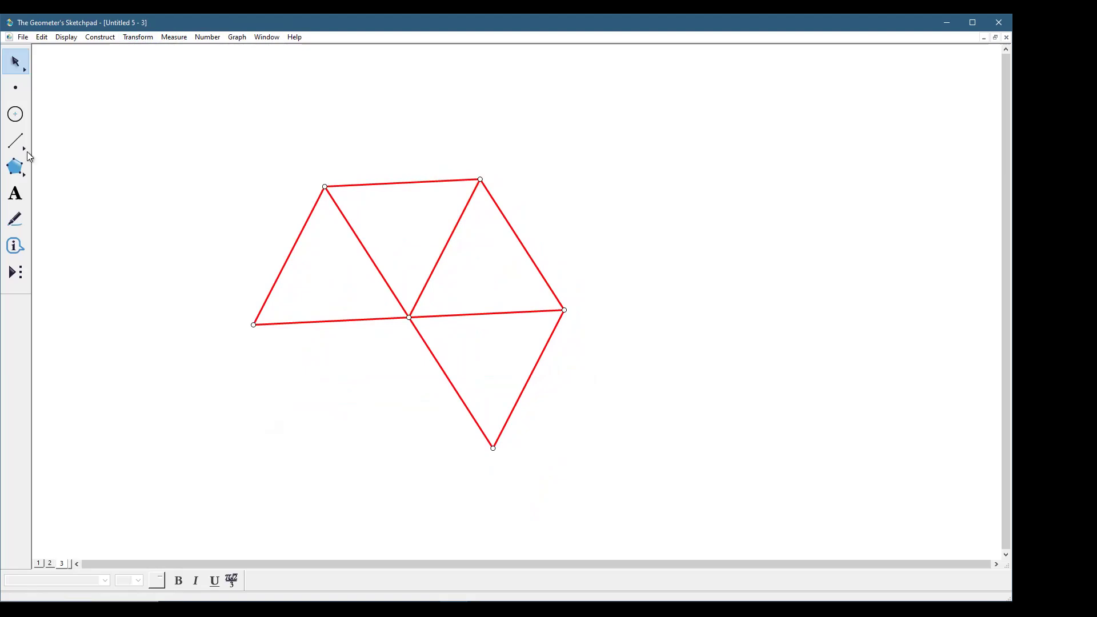
Draw a small circle to the upper right of the triangle figure and construct its interior
{"action": "left_click", "coordinate": [15, 114]}
{"action": "left_click_drag", "start_coordinate": [604, 177], "coordinate": [613, 214]}
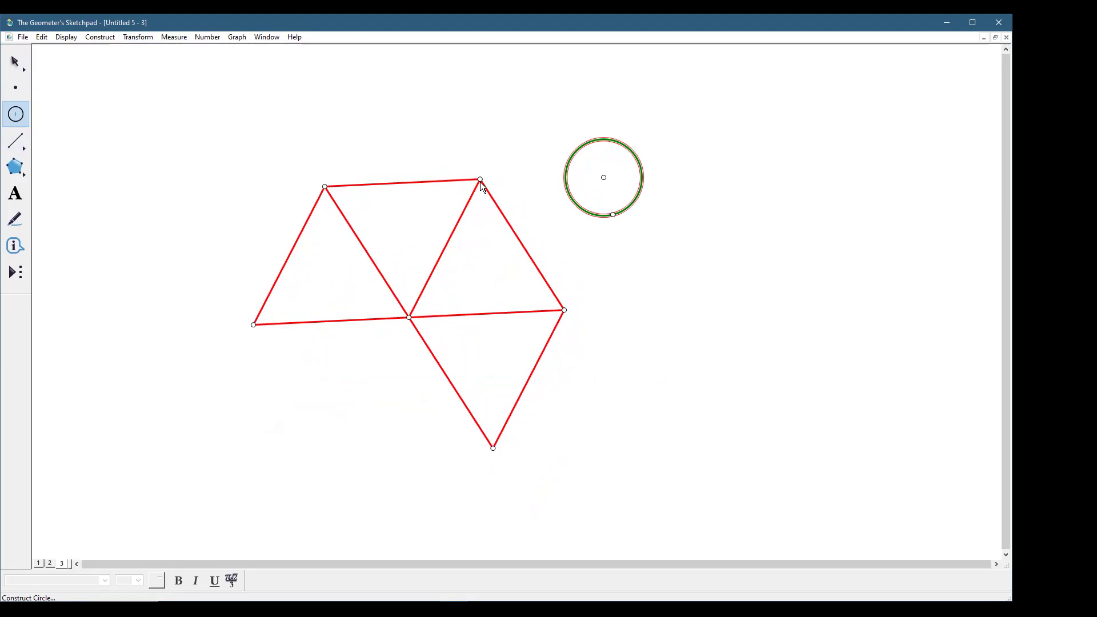
{"action": "left_click", "coordinate": [15, 62]}
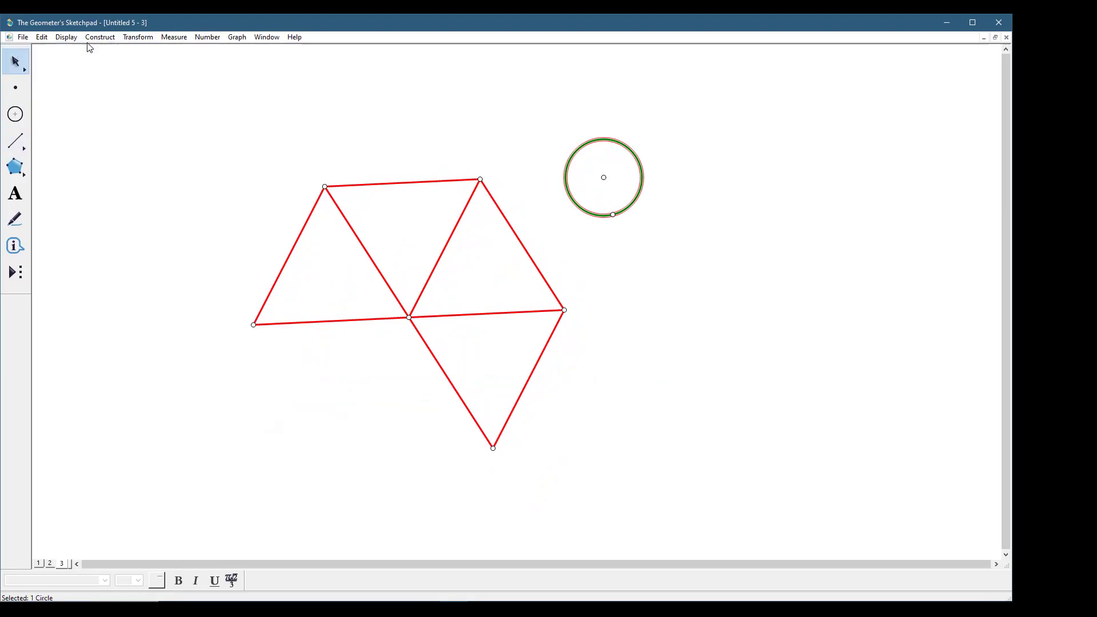
{"action": "left_click", "coordinate": [100, 38]}
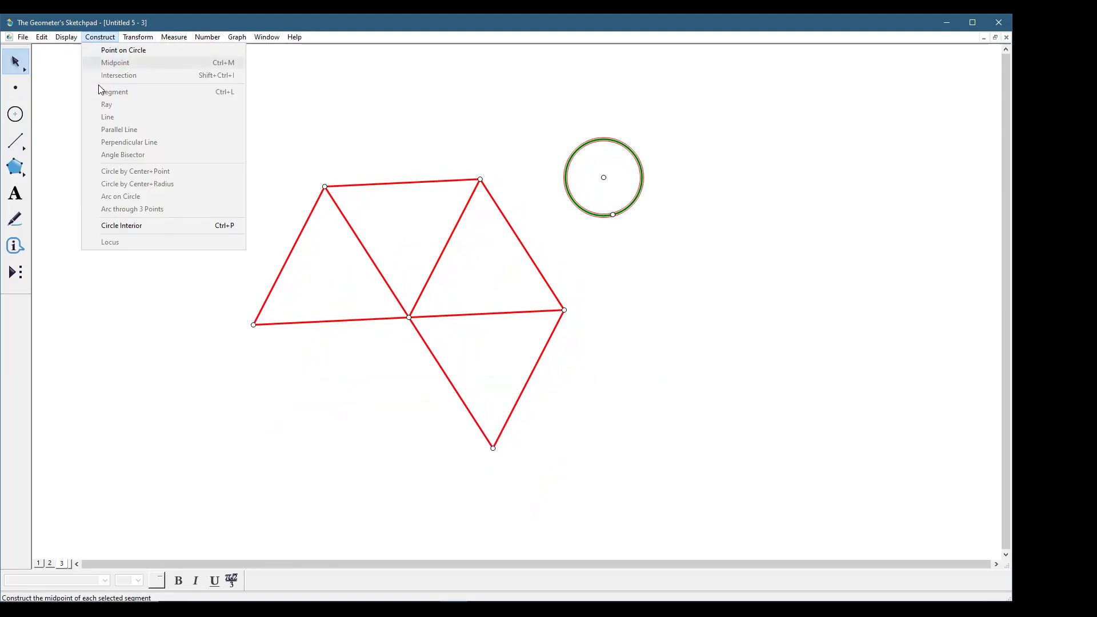
{"action": "left_click", "coordinate": [123, 227]}
{"action": "left_click", "coordinate": [659, 255]}
Color the small circle's interior light purple and deselect it
{"action": "left_click", "coordinate": [625, 194]}
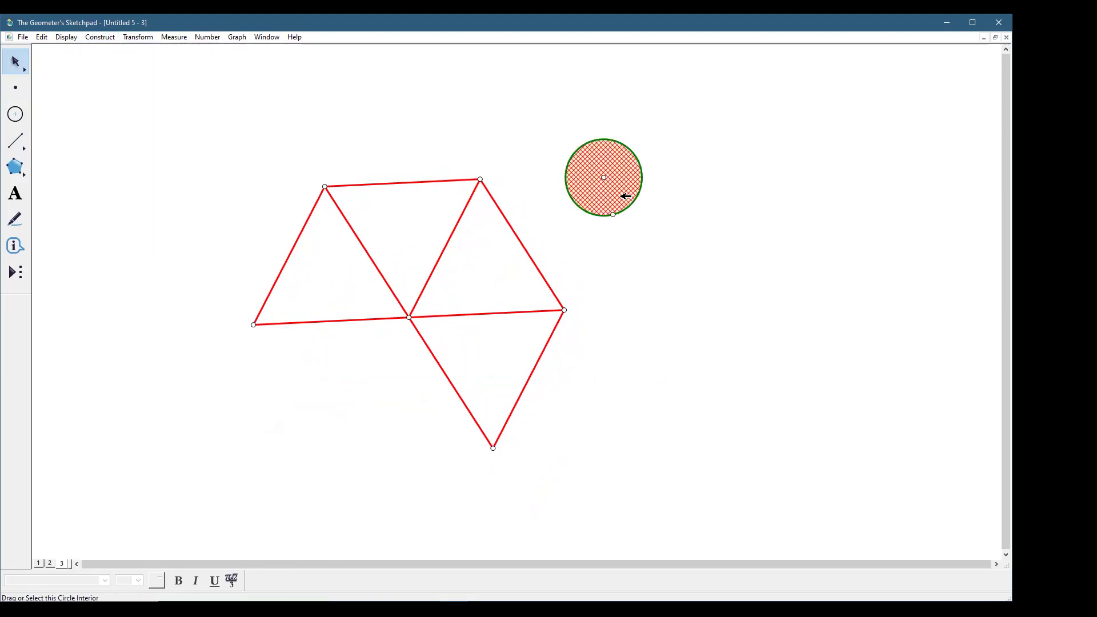
{"action": "left_click", "coordinate": [68, 37]}
{"action": "mouse_move", "coordinate": [84, 76]}
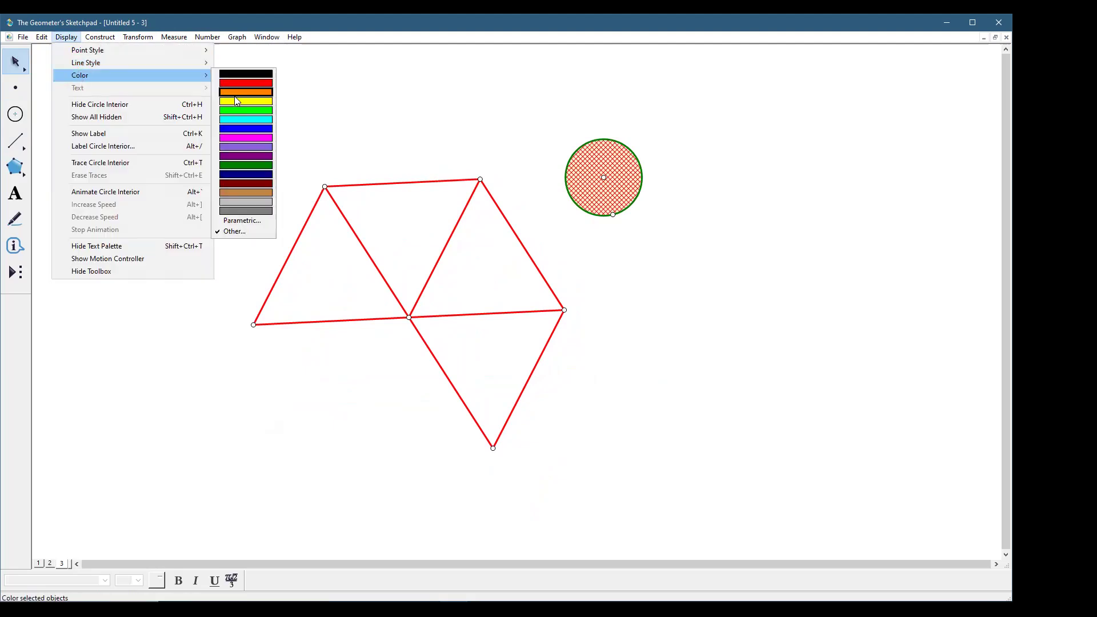
{"action": "left_click", "coordinate": [239, 147]}
{"action": "left_click", "coordinate": [680, 186]}
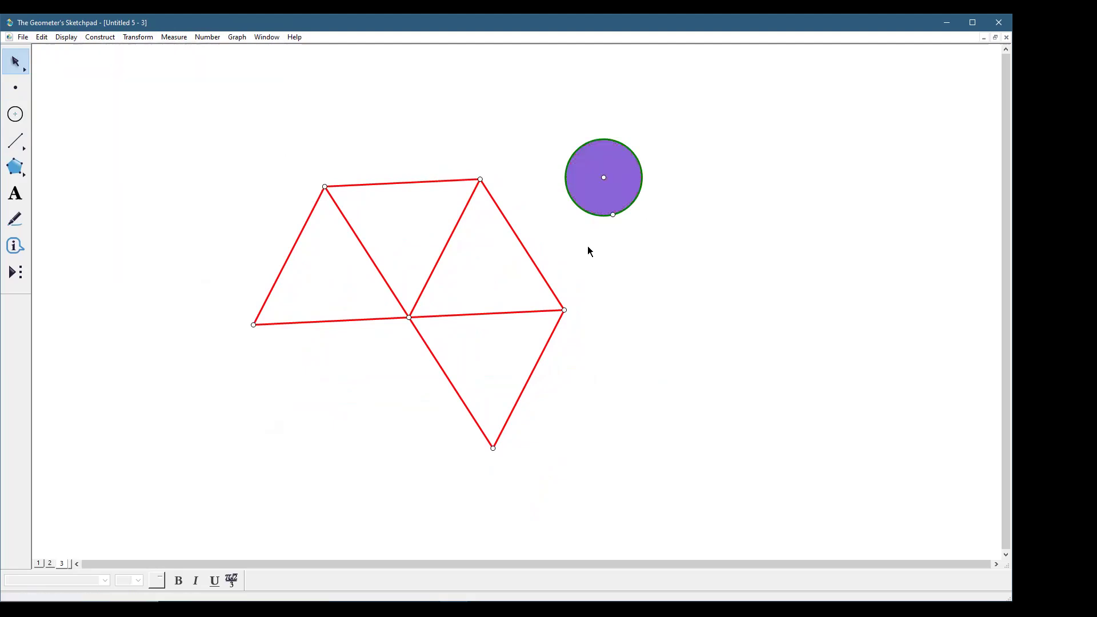
Mark the figure's upper-right outer side as the mirror and reflect the filled circle with its points across it
{"action": "double_click", "coordinate": [534, 263]}
{"action": "left_click_drag", "start_coordinate": [536, 120], "coordinate": [692, 222]}
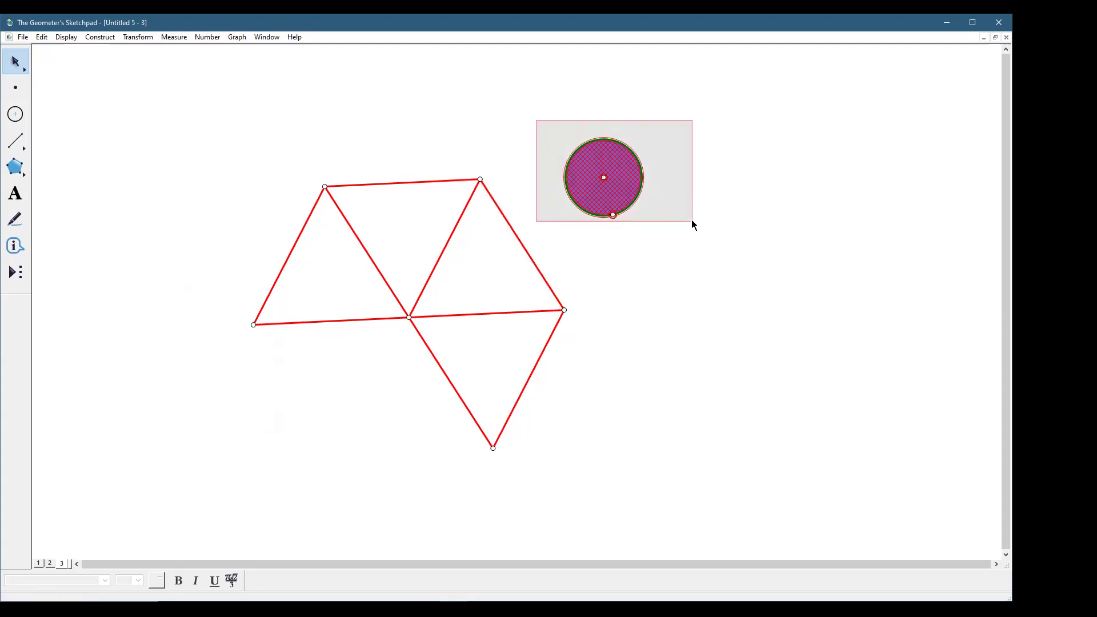
{"action": "left_click", "coordinate": [138, 36]}
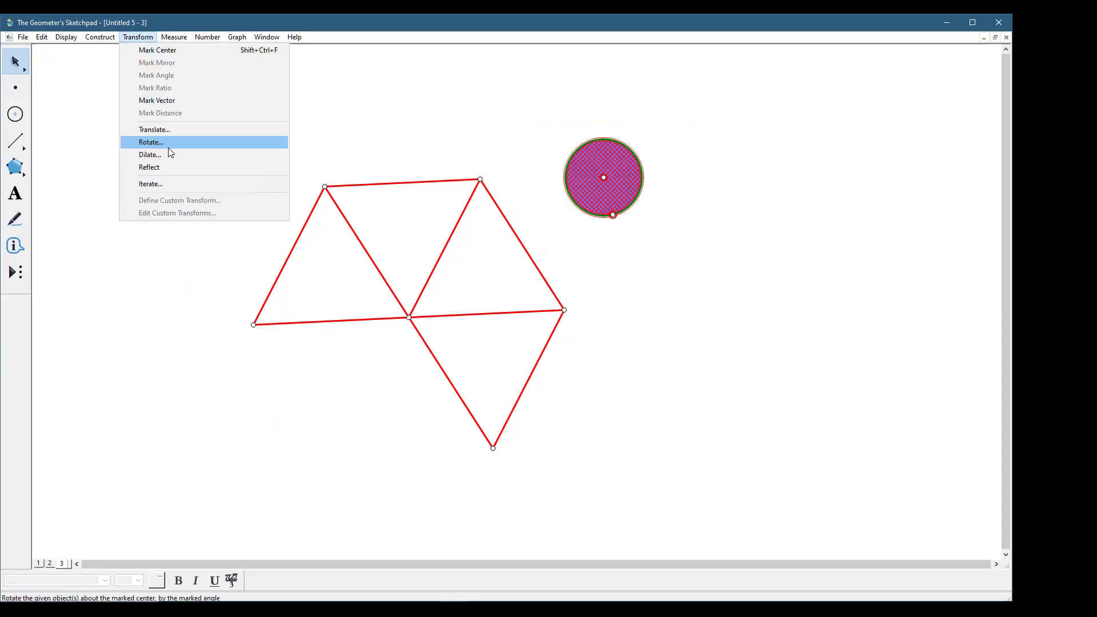
{"action": "left_click", "coordinate": [163, 167]}
{"action": "left_click", "coordinate": [694, 265]}
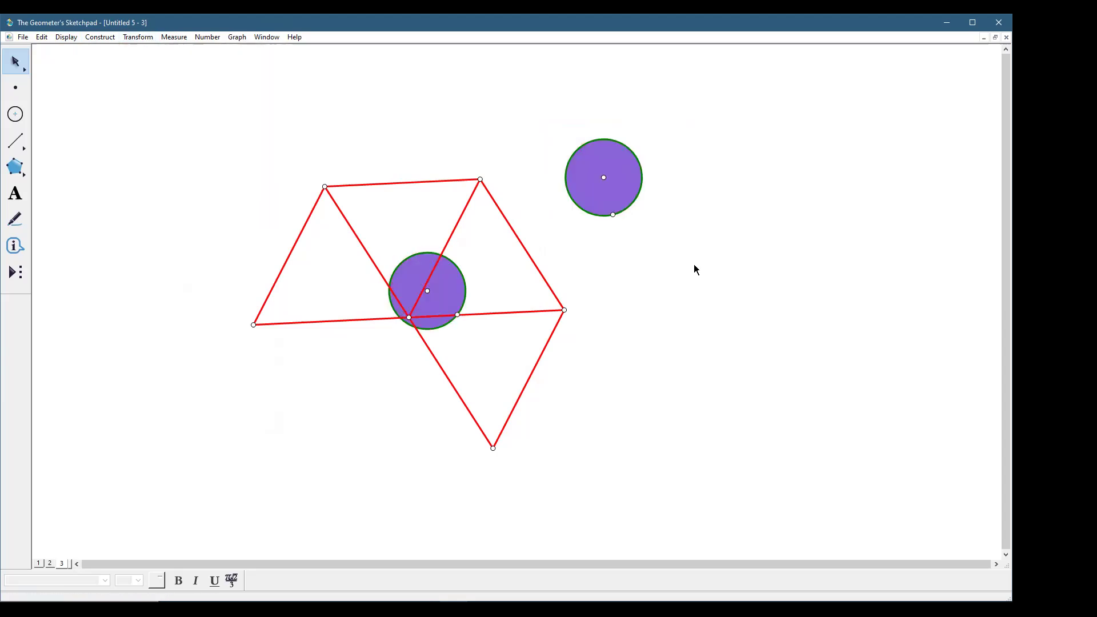
Enlarge the mirrored circles by moving the original's center, the image's center and the original's radius point toward the upper-right vertex
{"action": "left_click_drag", "start_coordinate": [604, 177], "coordinate": [582, 168]}
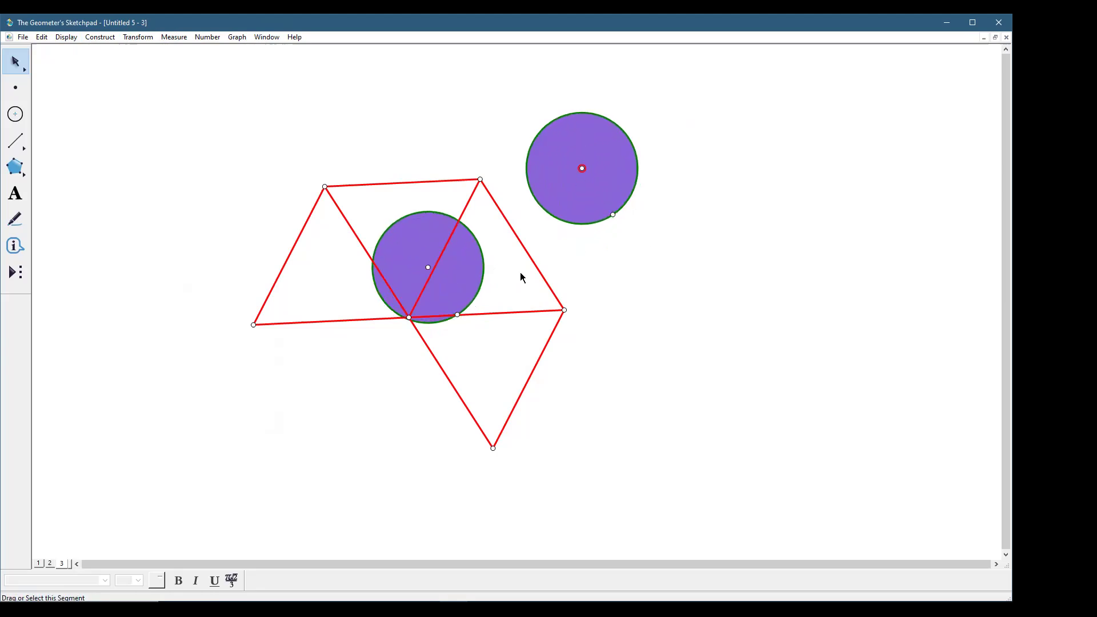
{"action": "mouse_move", "coordinate": [429, 263]}
{"action": "left_mouse_down"}
{"action": "mouse_move", "coordinate": [445, 240]}
{"action": "mouse_move", "coordinate": [440, 295]}
{"action": "mouse_move", "coordinate": [407, 332]}
{"action": "mouse_move", "coordinate": [395, 329]}
{"action": "mouse_move", "coordinate": [409, 254]}
{"action": "mouse_move", "coordinate": [423, 252]}
{"action": "left_mouse_up"}
{"action": "left_click_drag", "start_coordinate": [608, 217], "coordinate": [507, 172]}
Merge the upper-right purple circle's radius point with the figure's nearest vertex
{"action": "left_click", "coordinate": [480, 179]}
{"action": "left_click", "coordinate": [508, 173]}
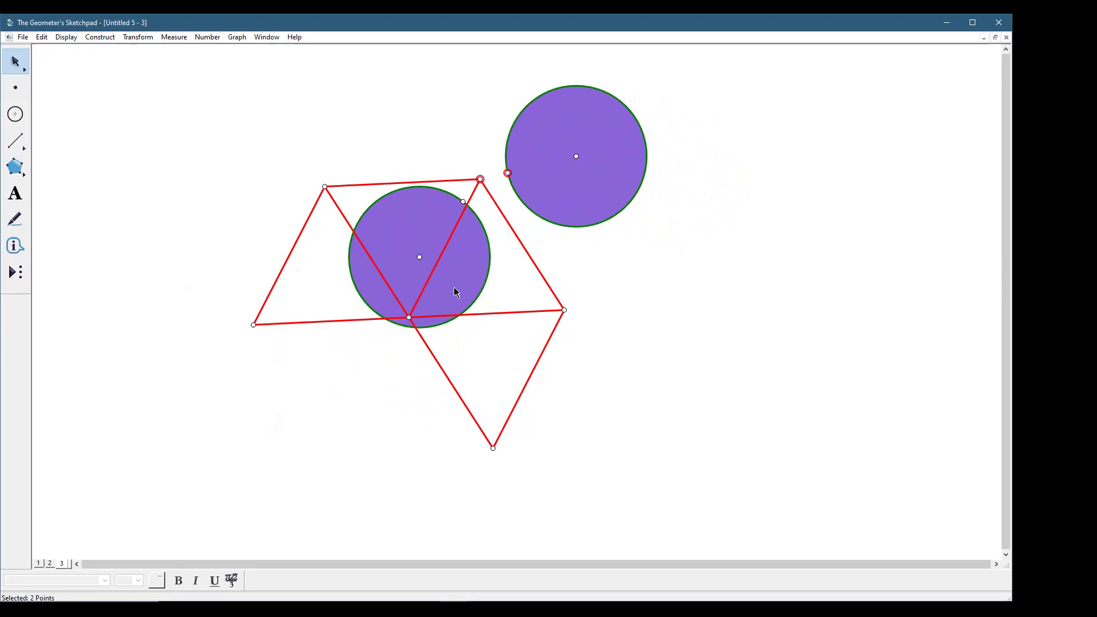
{"action": "left_click", "coordinate": [23, 37]}
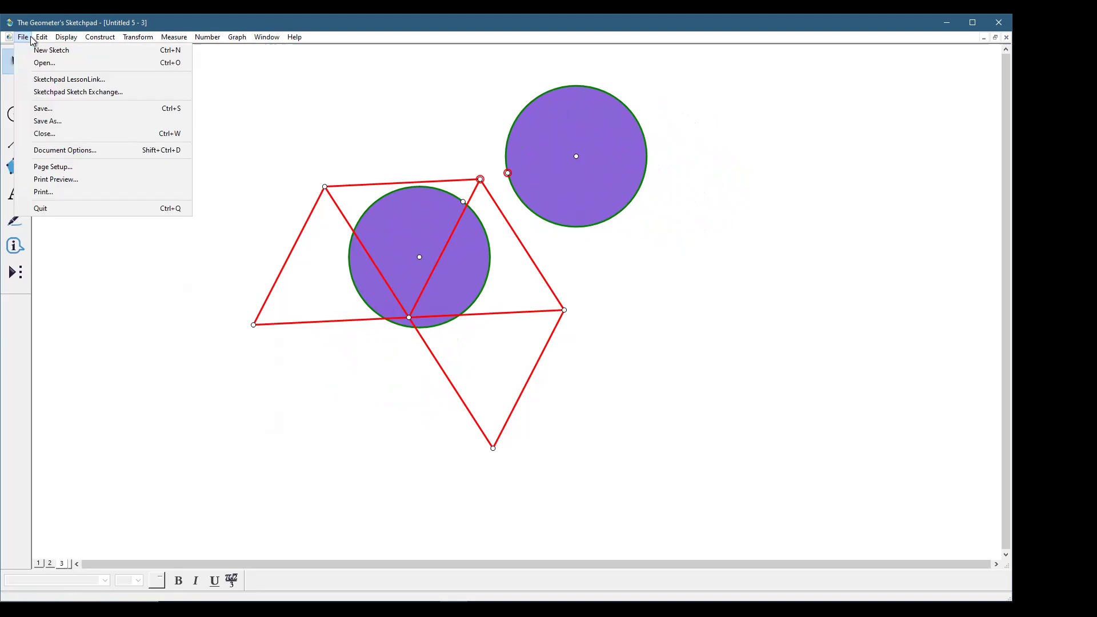
{"action": "mouse_move", "coordinate": [41, 36]}
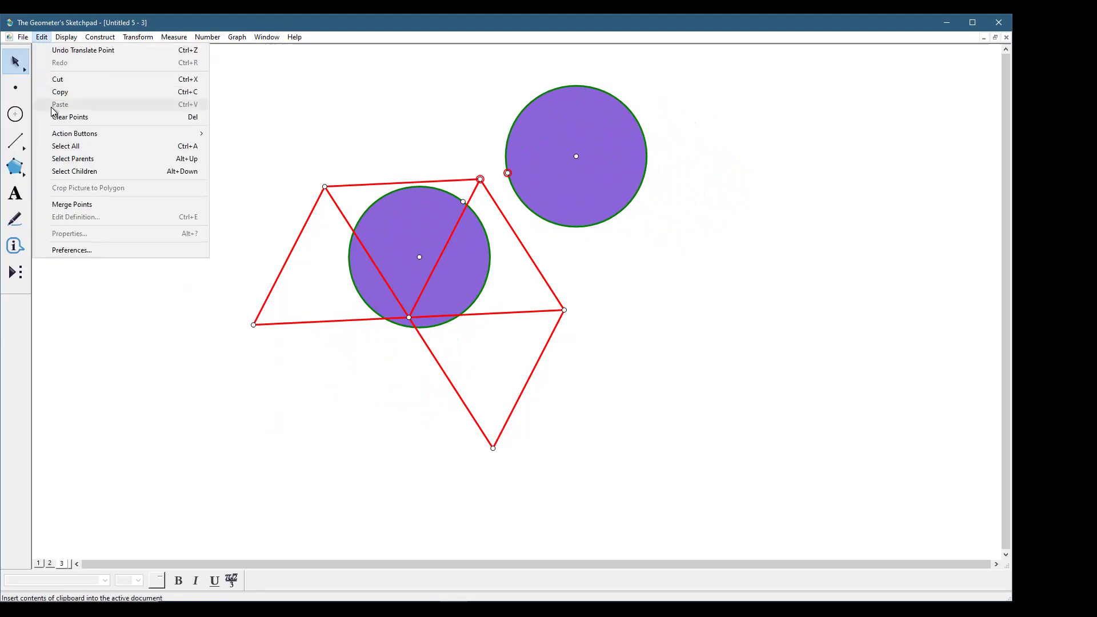
{"action": "left_click", "coordinate": [72, 205]}
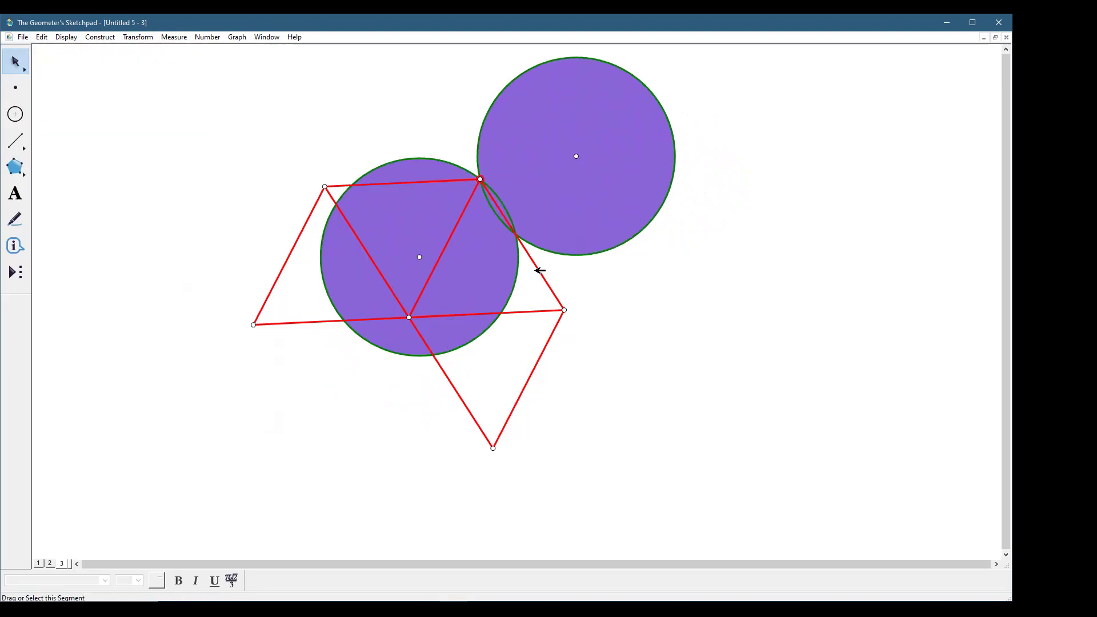
Merge the upper-right circle's center with the figure's right-hand vertex
{"action": "left_click", "coordinate": [576, 156]}
{"action": "left_click", "coordinate": [565, 310]}
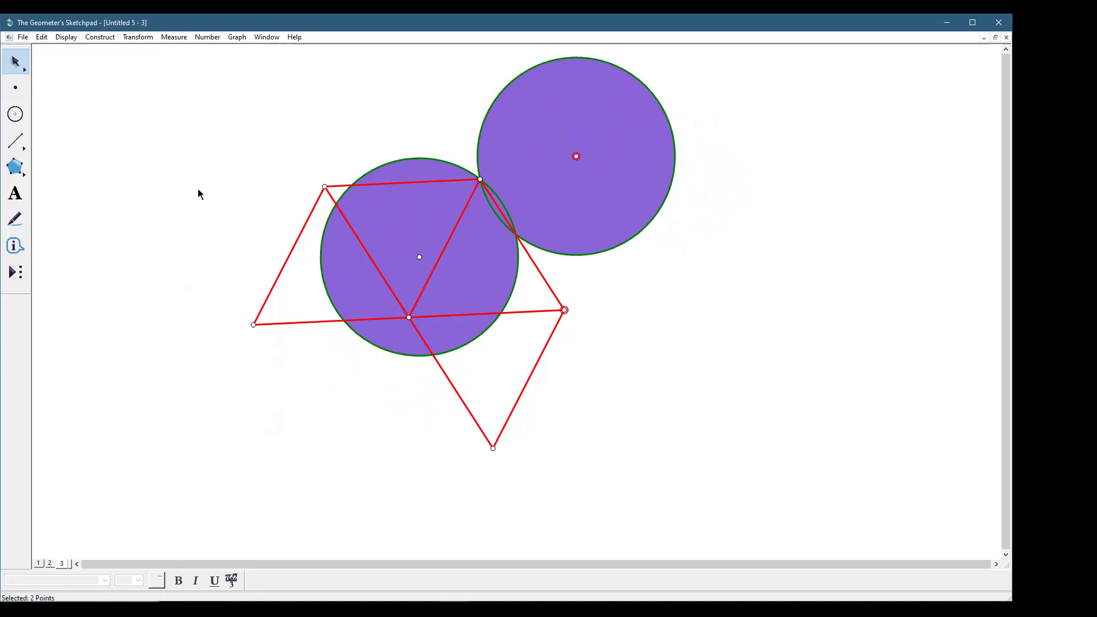
{"action": "left_click", "coordinate": [42, 37]}
{"action": "left_click", "coordinate": [72, 205]}
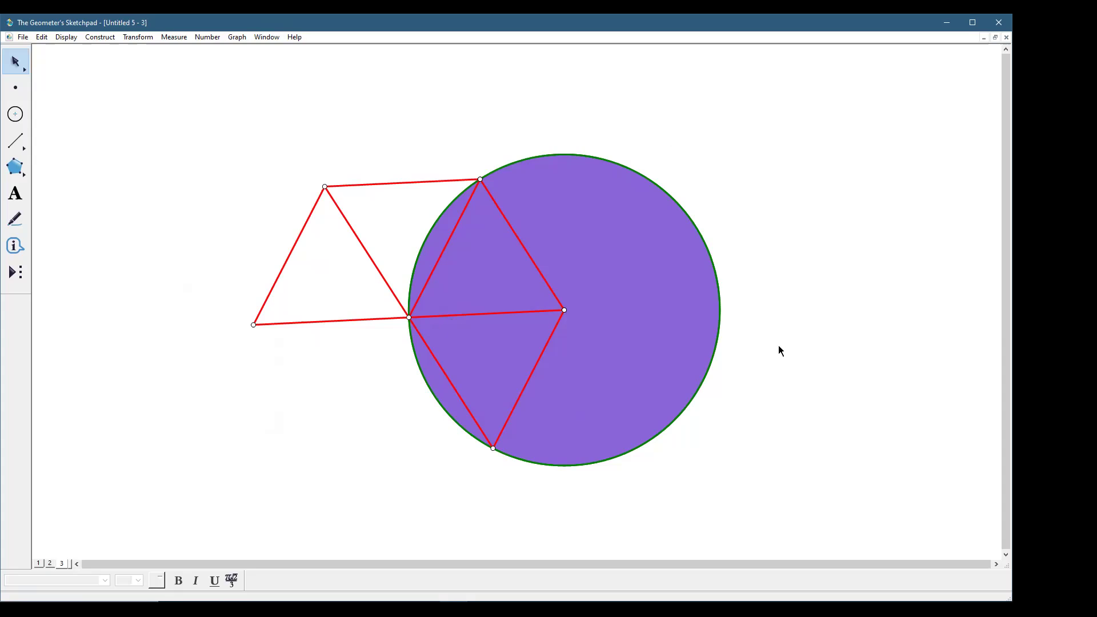
Move the triangle figure and purple circle up and to the left, deselect everything and go to page 1
{"action": "left_click", "coordinate": [652, 339]}
{"action": "left_click", "coordinate": [253, 351]}
{"action": "left_click_drag", "start_coordinate": [452, 275], "coordinate": [311, 203]}
{"action": "left_click", "coordinate": [729, 184]}
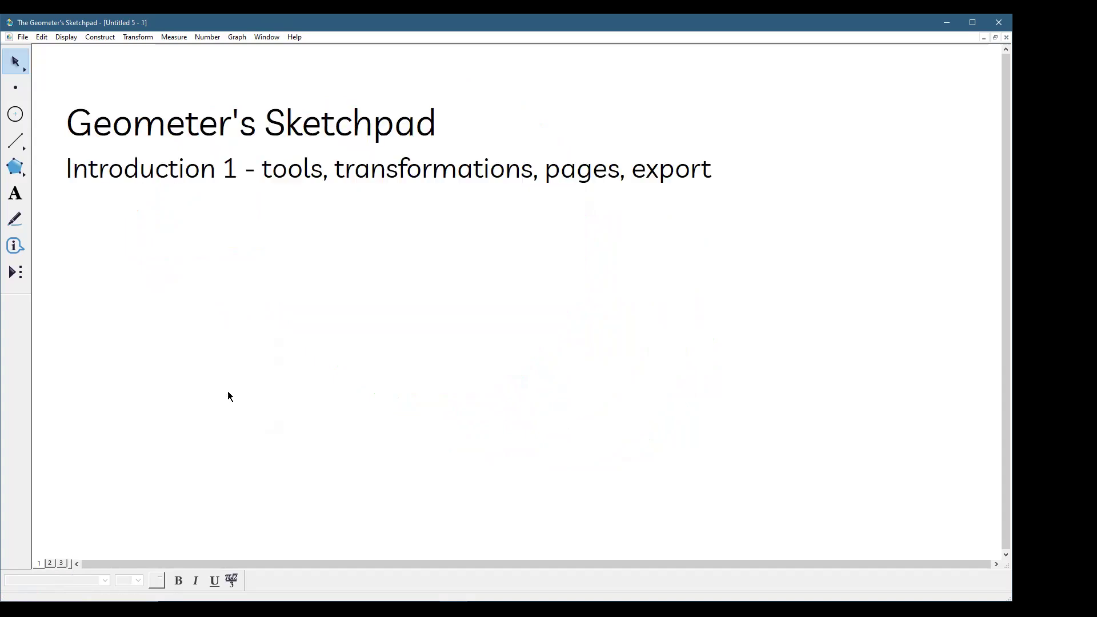
{"action": "left_click", "coordinate": [41, 37]}
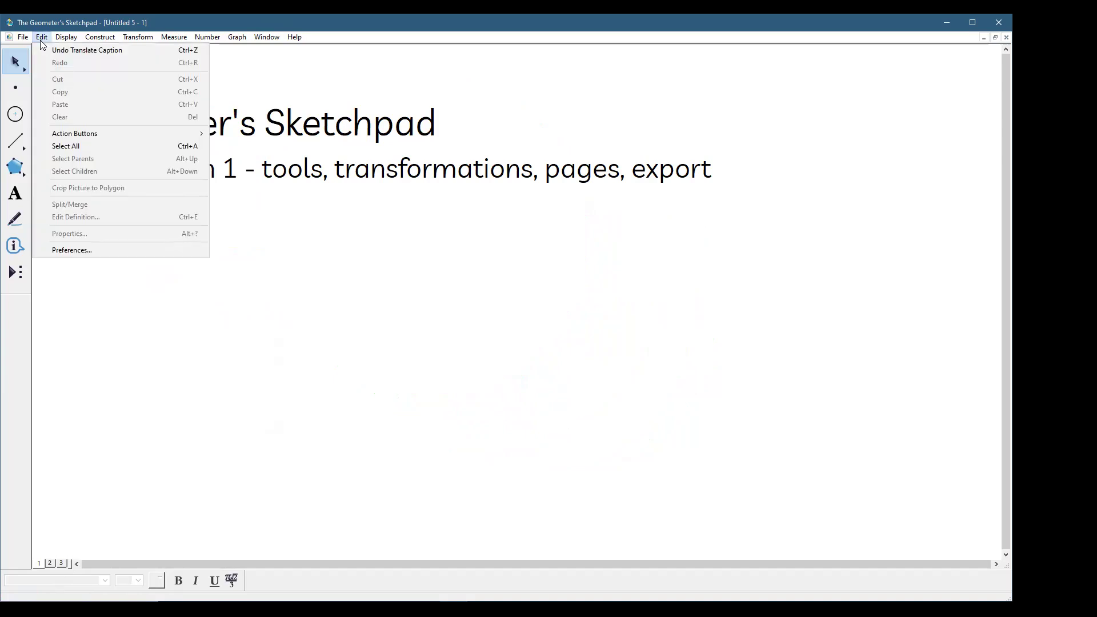
{"action": "mouse_move", "coordinate": [59, 39]}
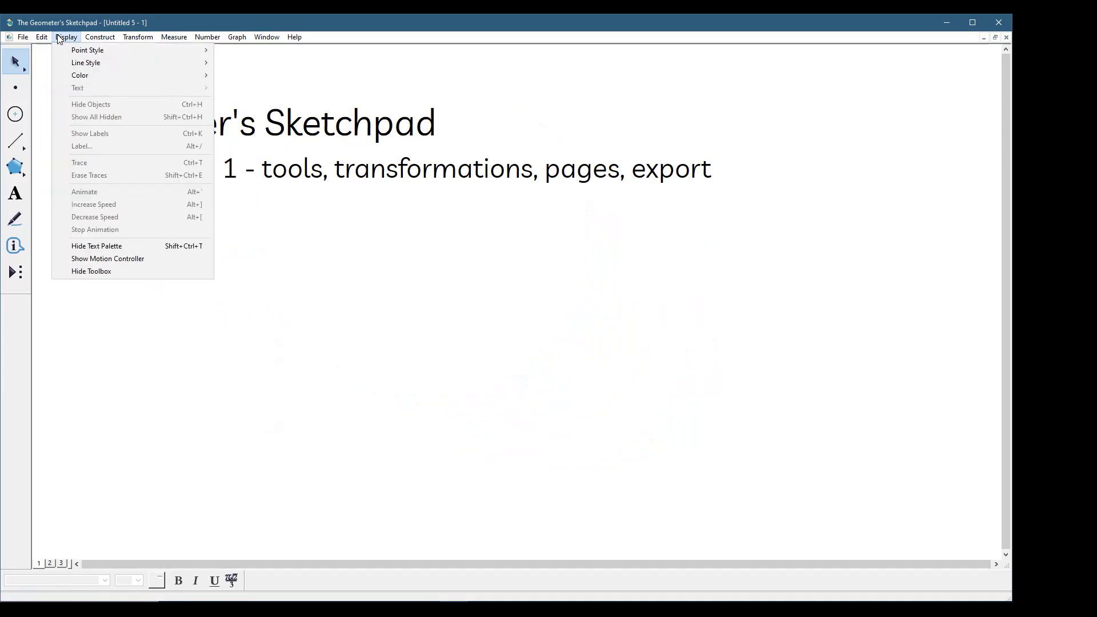
{"action": "left_click", "coordinate": [23, 38]}
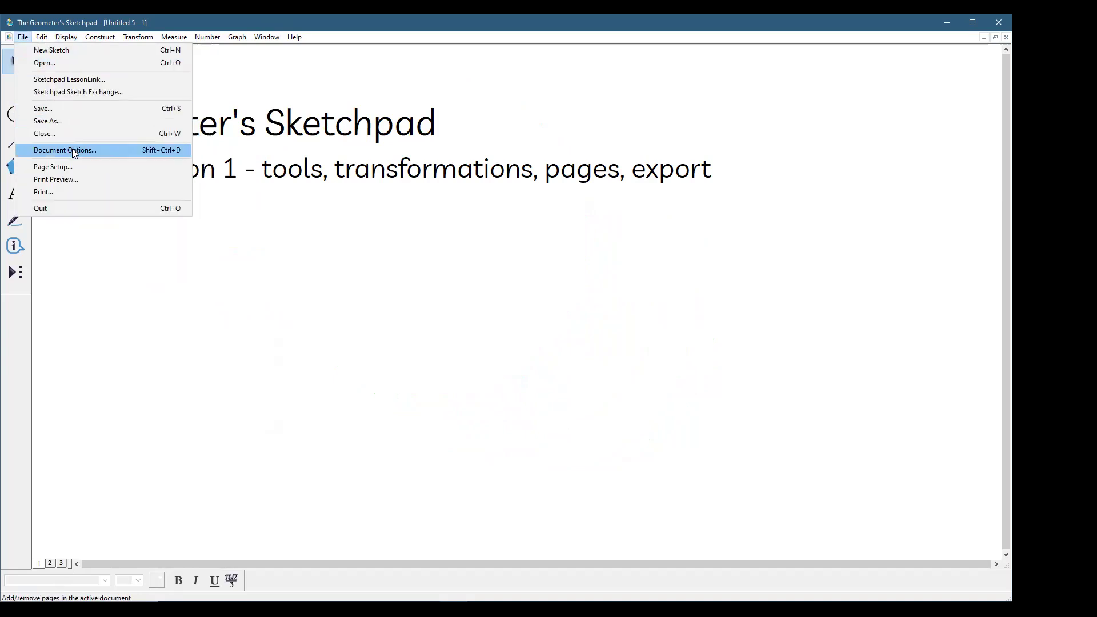
{"action": "left_click", "coordinate": [74, 149]}
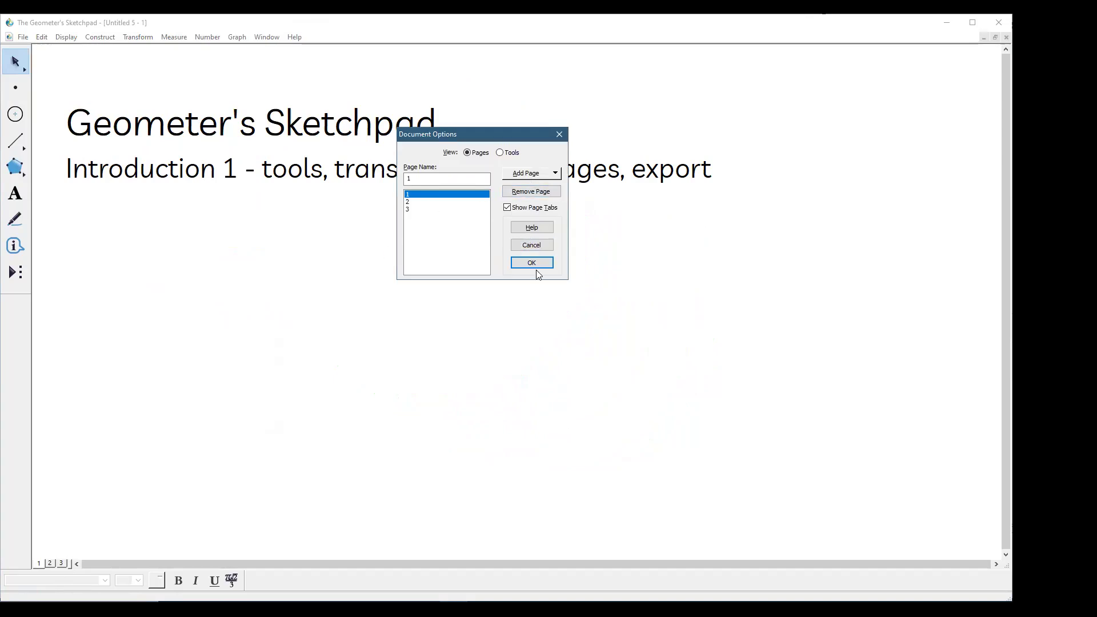
{"action": "left_click", "coordinate": [532, 246]}
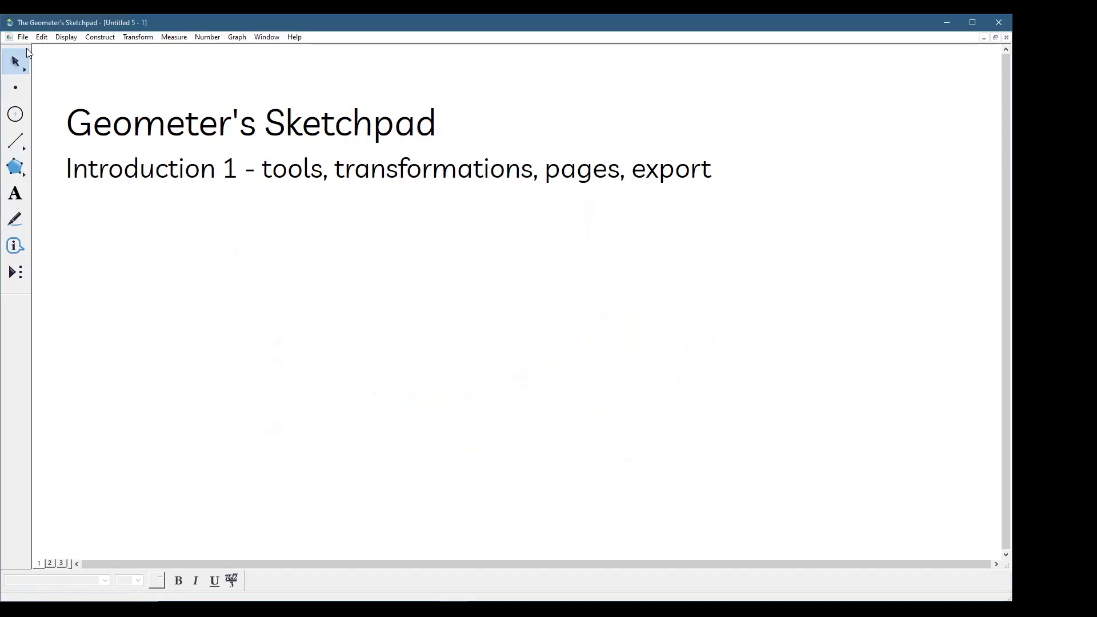
Try to rename the document's pages "1 intro page", "2 polygons" and "3 transformations", closing the document options without applying
{"action": "left_click", "coordinate": [23, 37]}
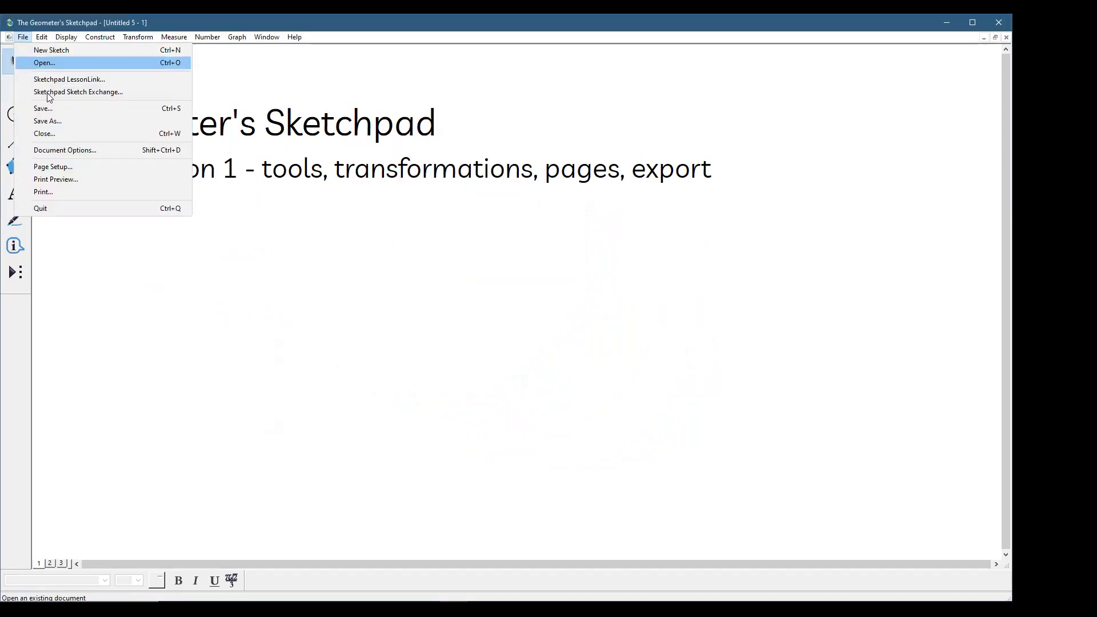
{"action": "left_click", "coordinate": [76, 148]}
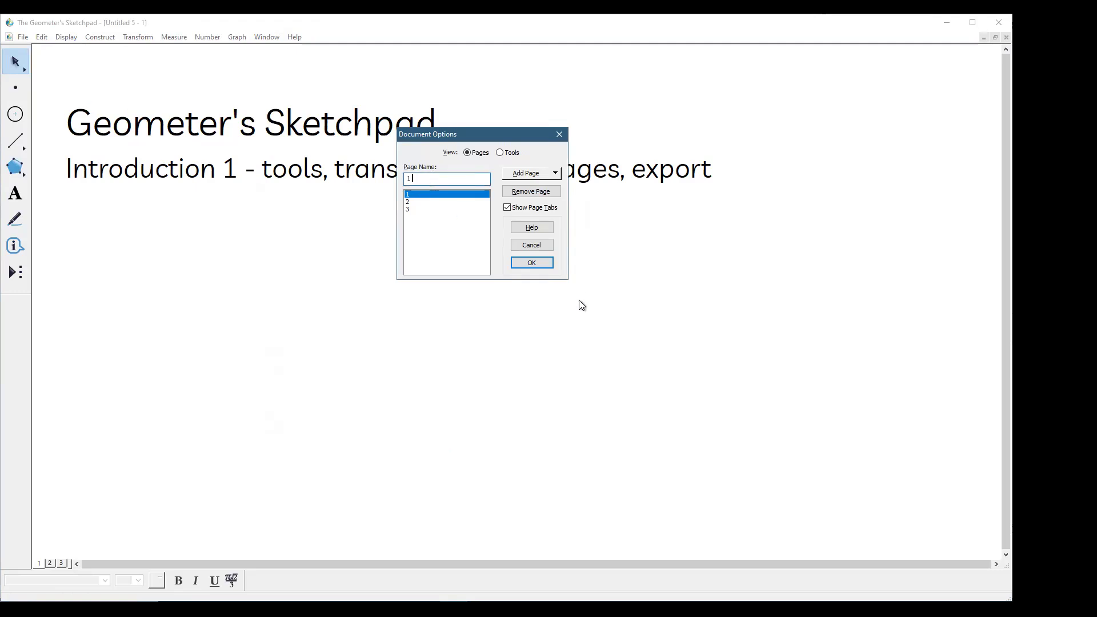
{"action": "type", "text": "intro page"}
{"action": "left_click", "coordinate": [441, 202]}
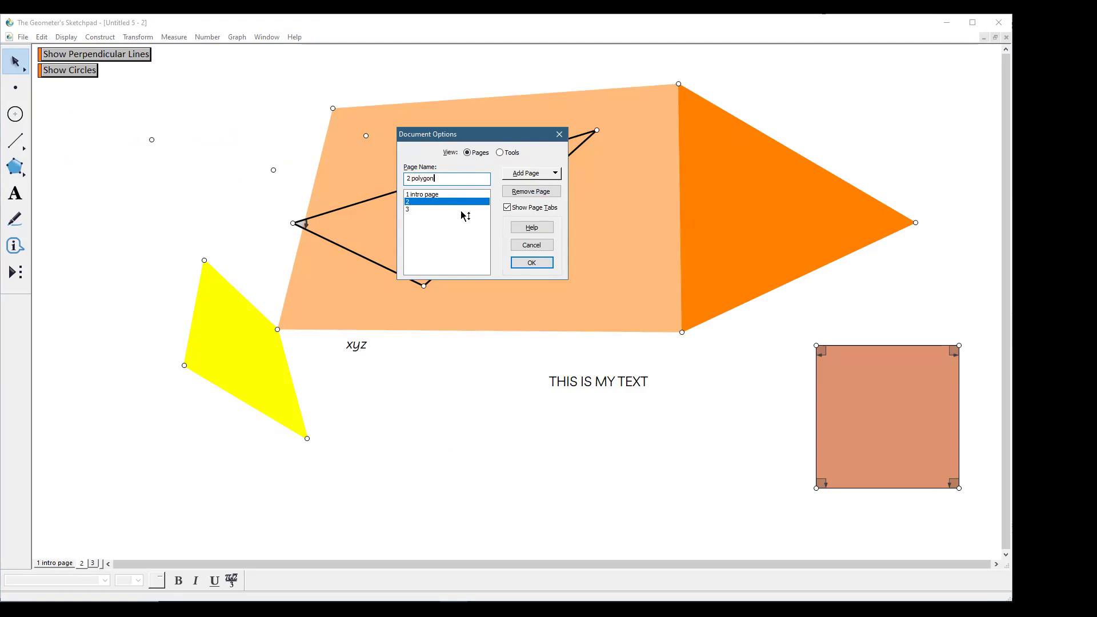
{"action": "type", "text": "s"}
{"action": "left_click", "coordinate": [459, 210]}
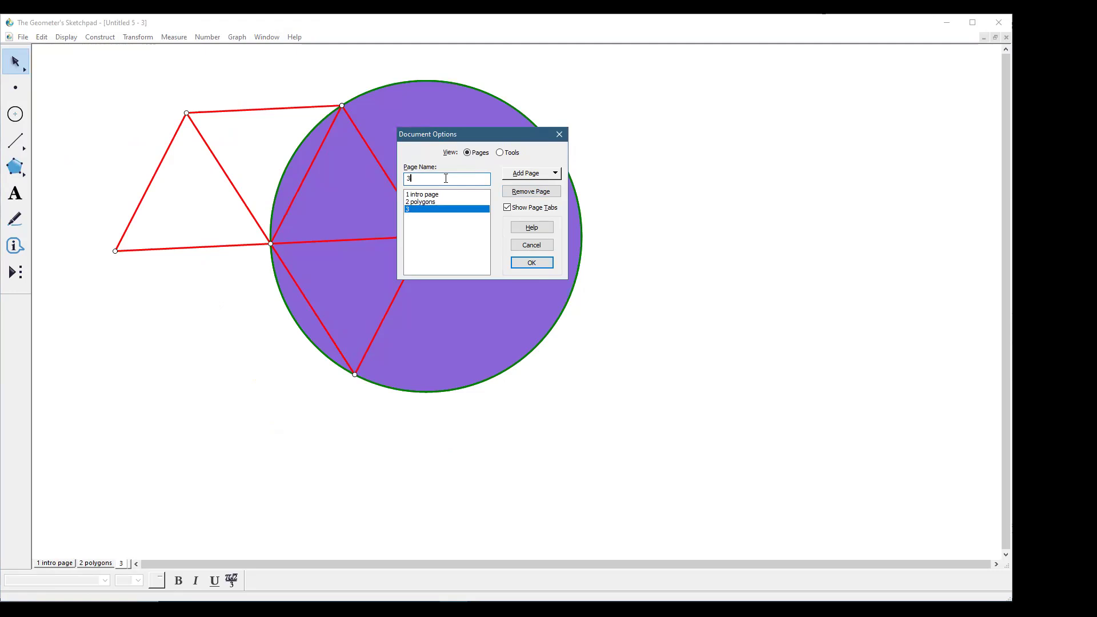
{"action": "type", "text": "transform"}
{"action": "left_click", "coordinate": [442, 260]}
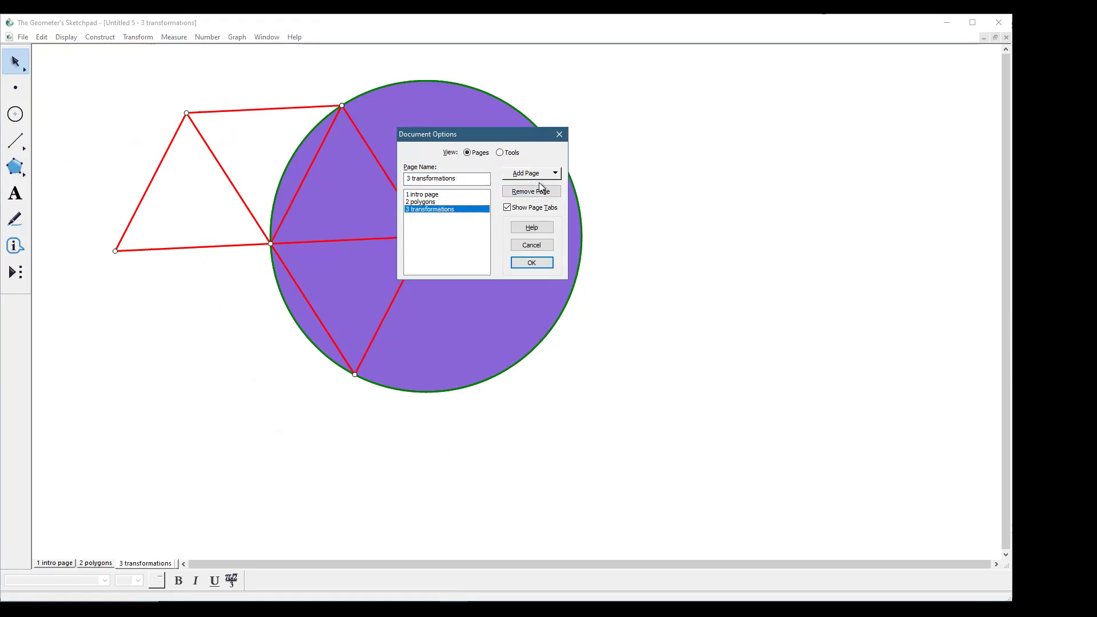
{"action": "left_click", "coordinate": [559, 137]}
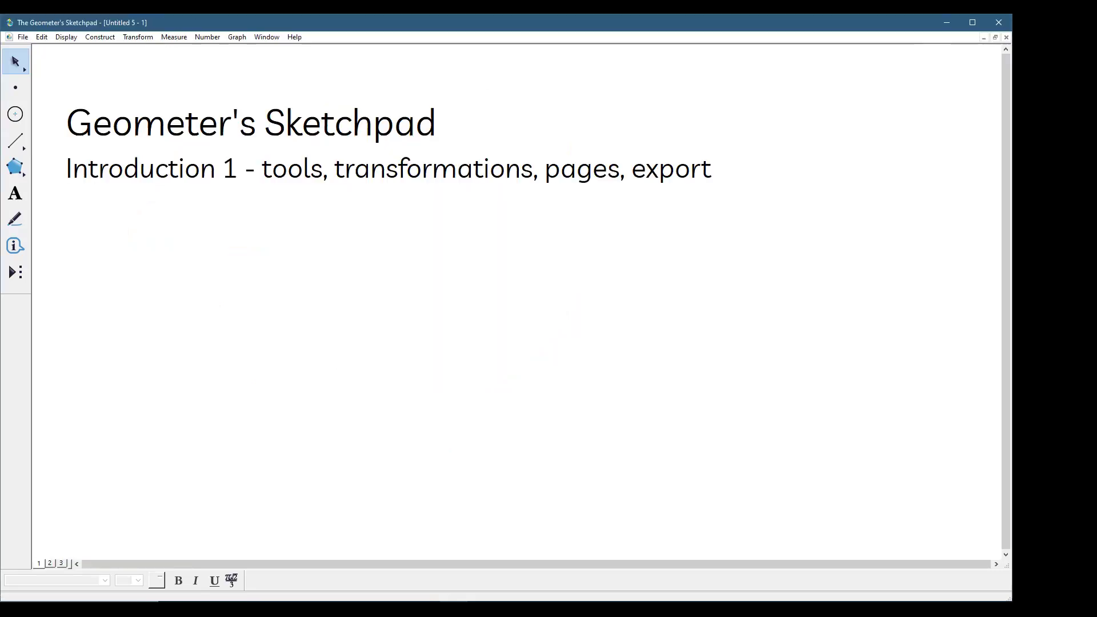
Go through page 2 to page 3, rename page 3 "3 intro" and apply the new name
{"action": "left_click", "coordinate": [50, 564]}
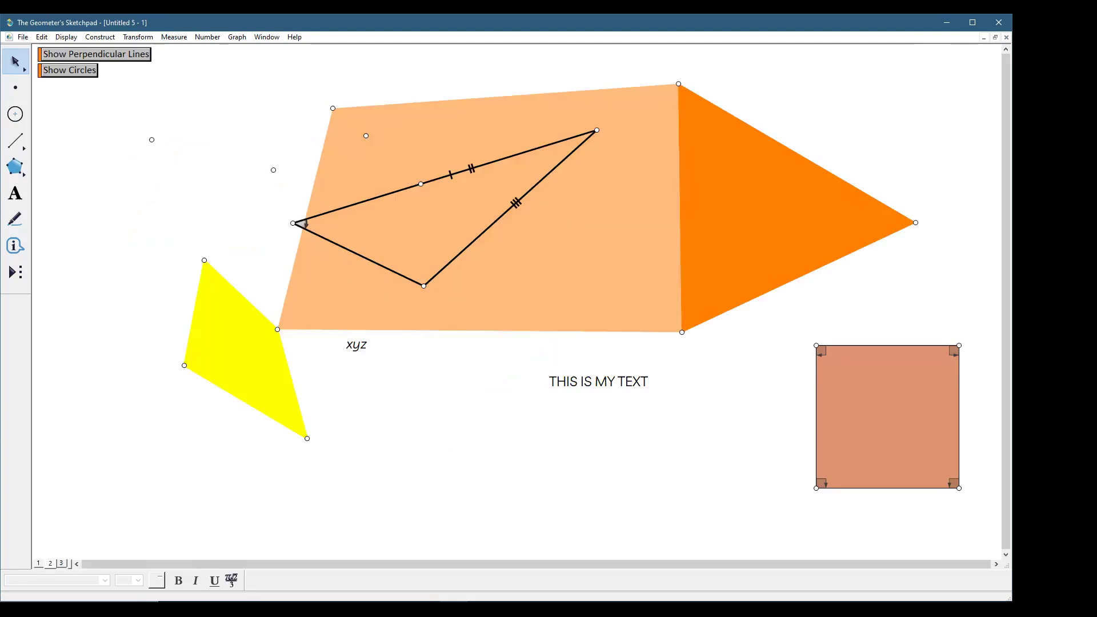
{"action": "left_click", "coordinate": [66, 564]}
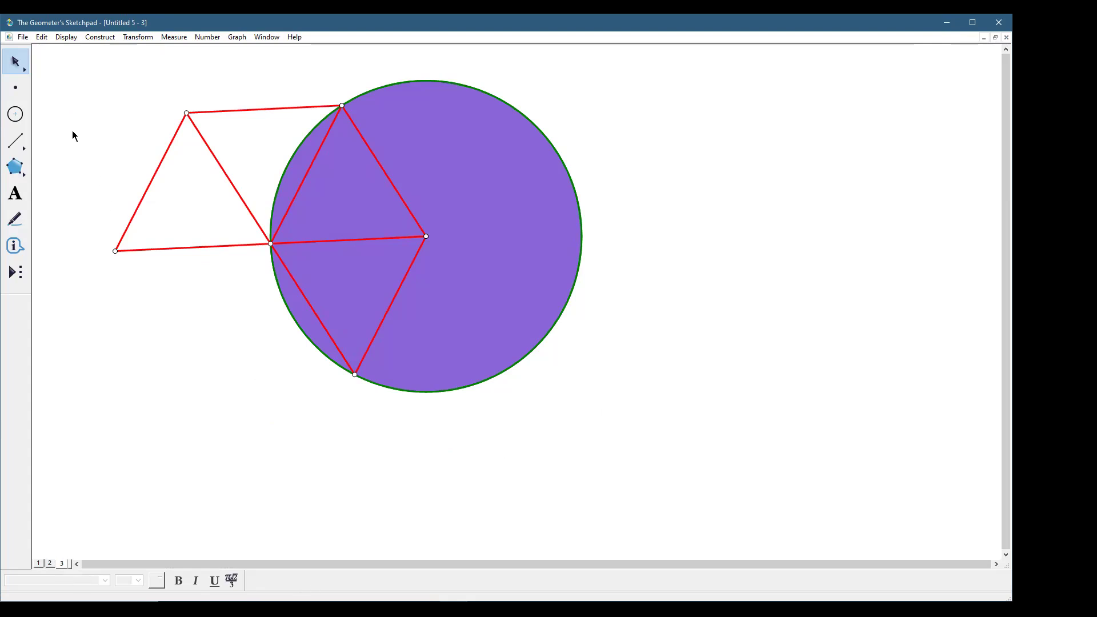
{"action": "left_click", "coordinate": [22, 38]}
{"action": "left_click", "coordinate": [82, 151]}
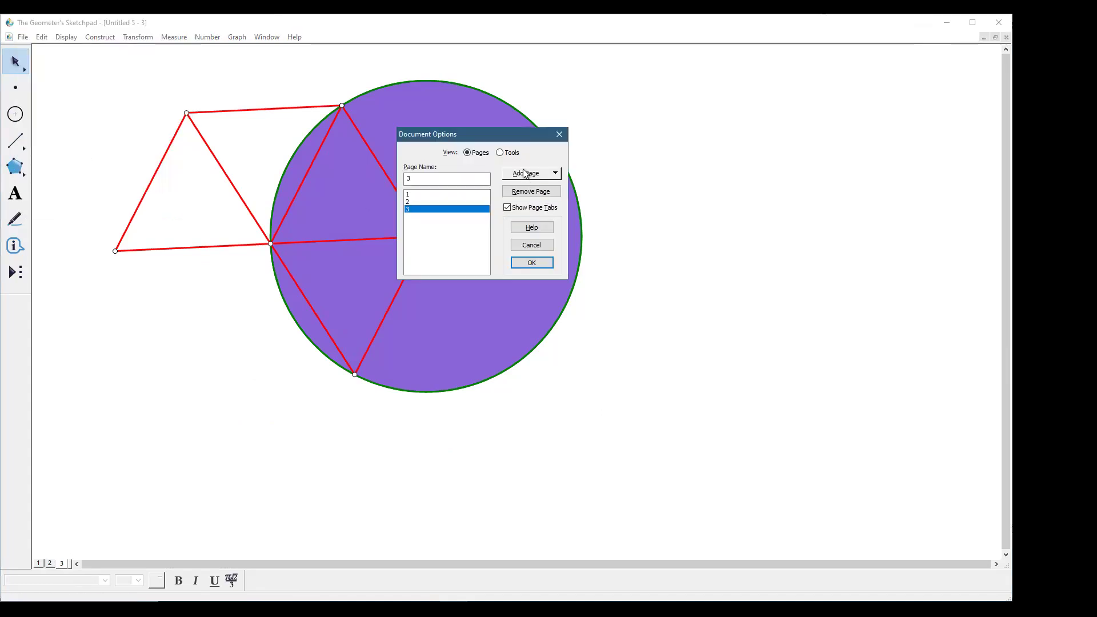
{"action": "left_click", "coordinate": [463, 184]}
{"action": "type", "text": "intro"}
{"action": "left_click", "coordinate": [542, 265]}
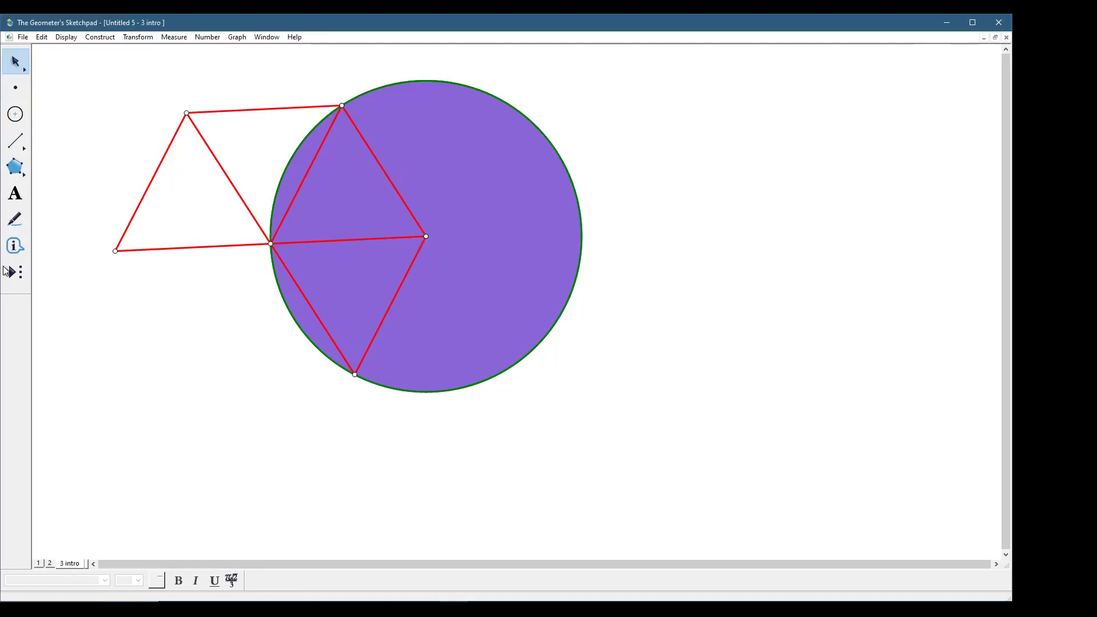
Reopen the document options and rename page 1 "1 intro"
{"action": "left_click", "coordinate": [11, 270]}
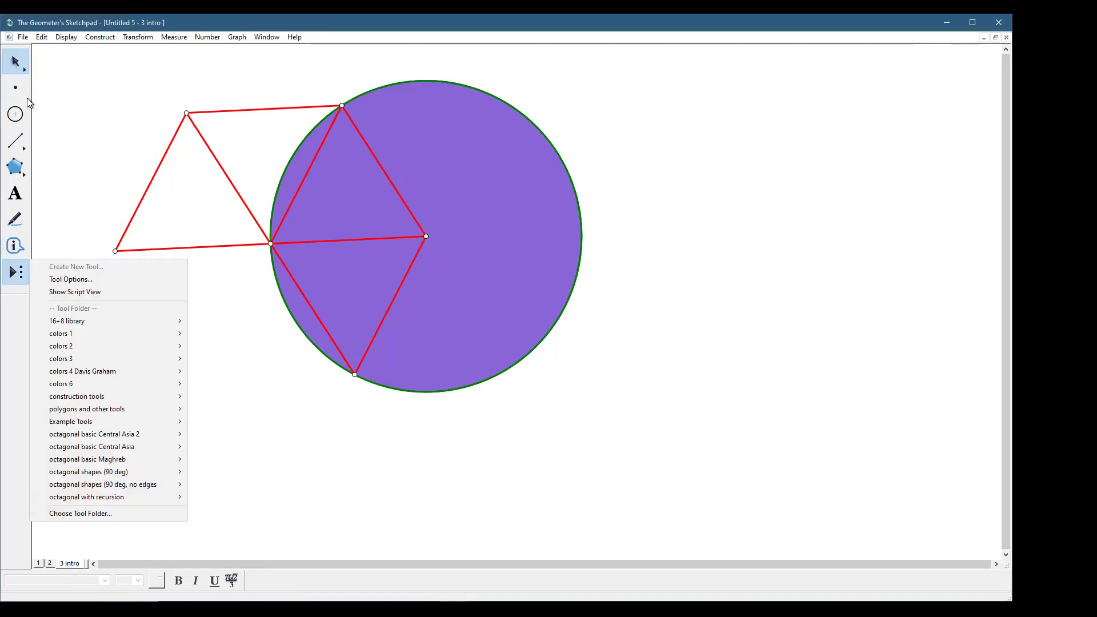
{"action": "left_click", "coordinate": [68, 97]}
{"action": "left_click", "coordinate": [39, 38]}
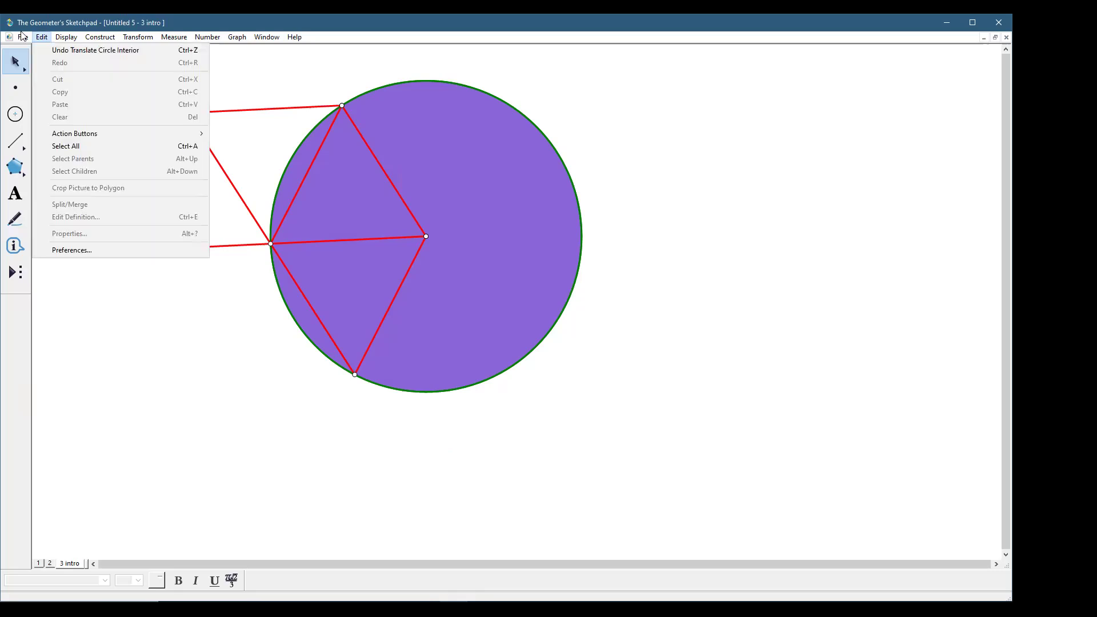
{"action": "mouse_move", "coordinate": [23, 37]}
{"action": "left_click", "coordinate": [59, 153]}
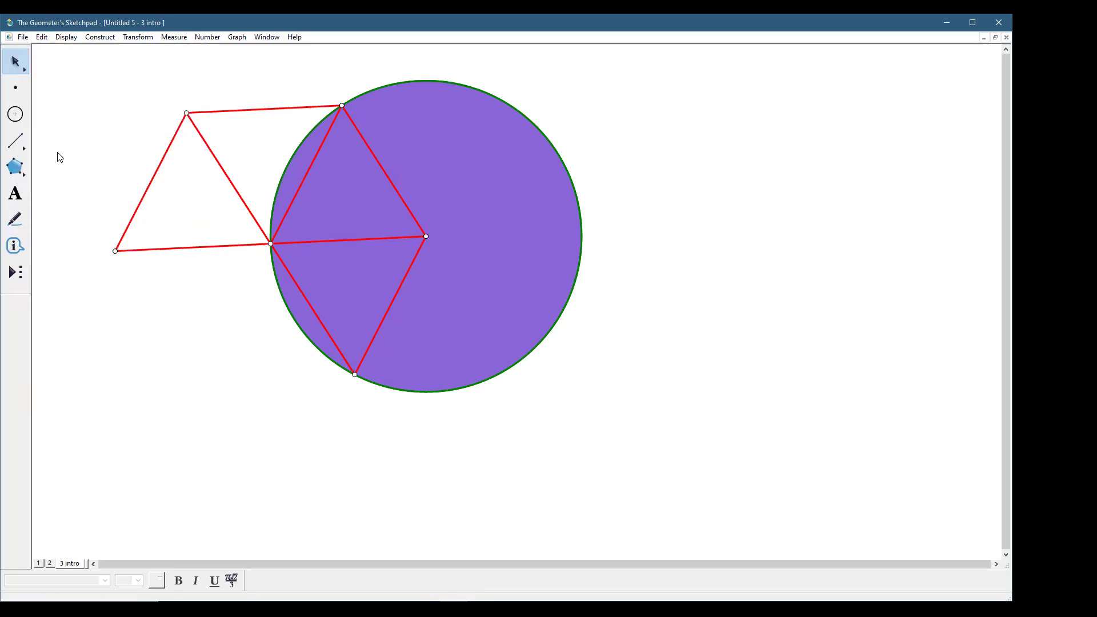
{"action": "left_click", "coordinate": [448, 194]}
{"action": "left_click", "coordinate": [448, 178]}
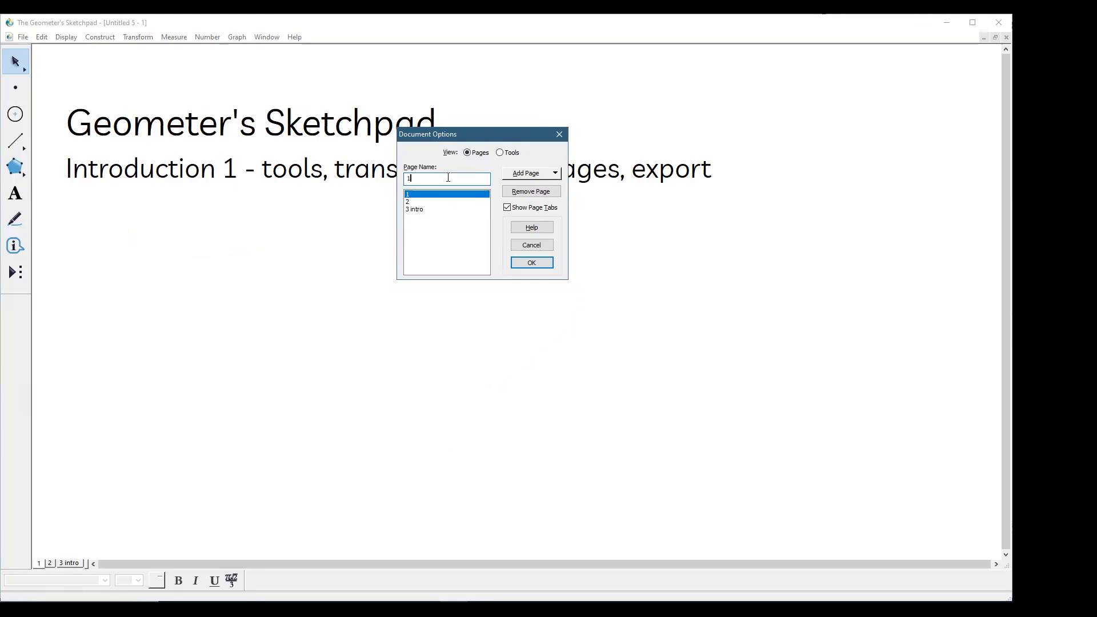
{"action": "type", "text": "intro"}
Rename page 2 "2 polygons"
{"action": "left_click", "coordinate": [435, 202]}
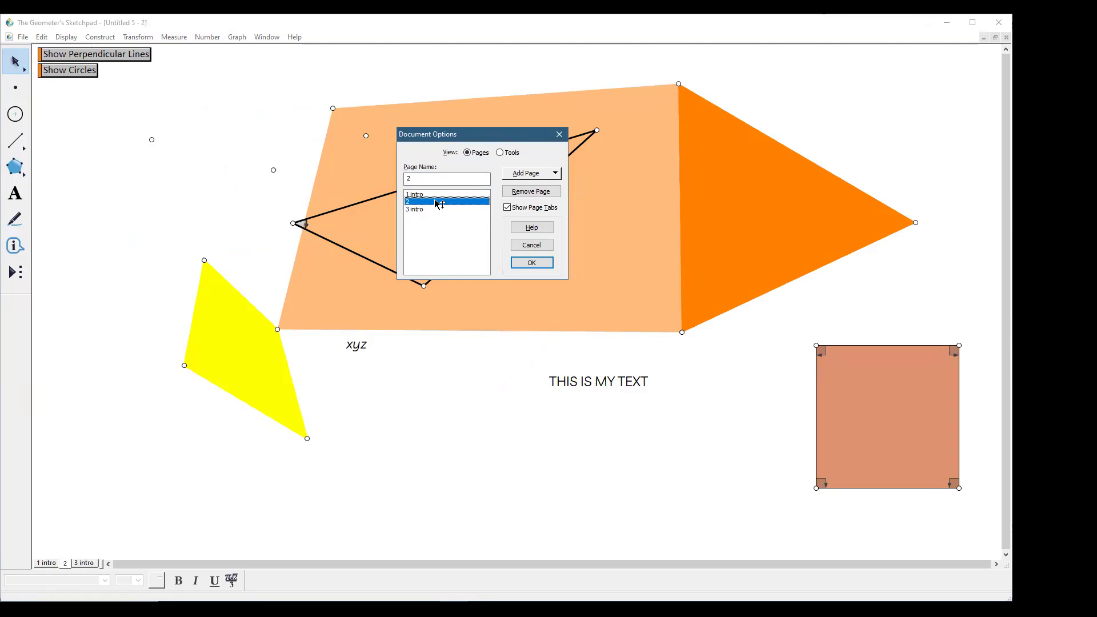
{"action": "left_click", "coordinate": [442, 179]}
{"action": "type", "text": "polygons"}
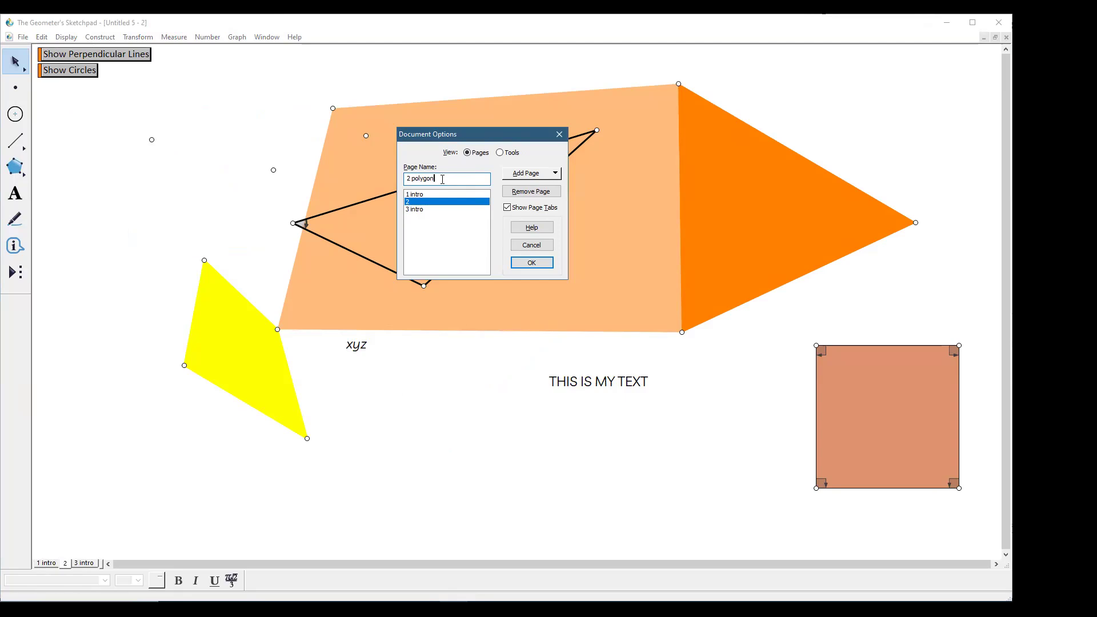
Rename the third page "3transforms" and apply the page names
{"action": "left_click", "coordinate": [429, 210]}
{"action": "left_click_drag", "start_coordinate": [429, 179], "coordinate": [412, 179]}
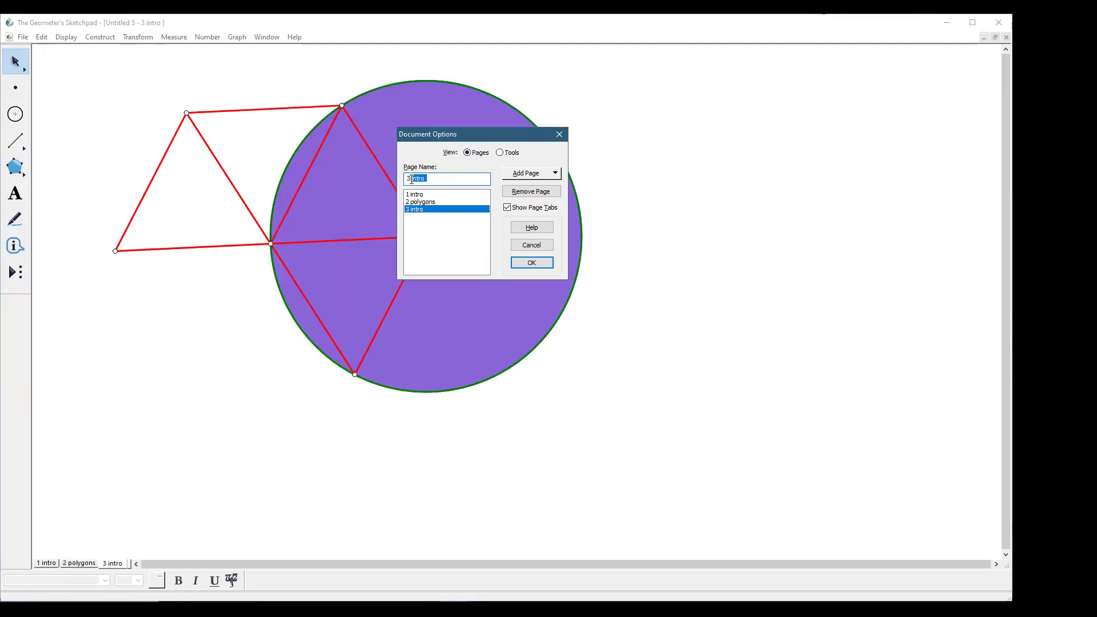
{"action": "type", "text": "transforms"}
{"action": "left_click", "coordinate": [548, 264]}
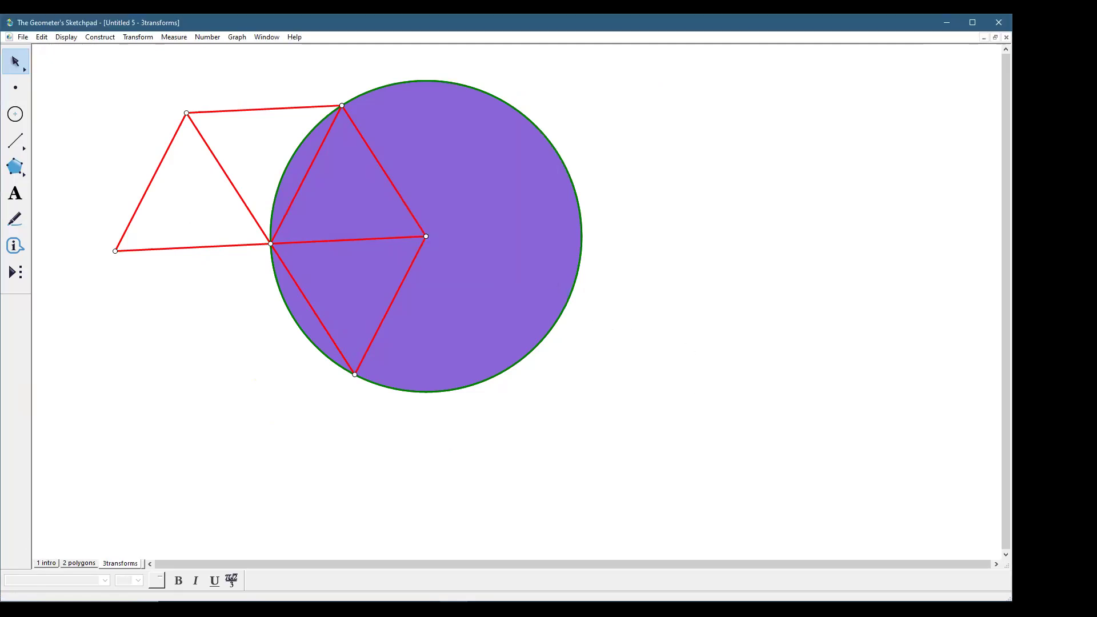
Look through the renamed polygons, intro and transforms pages, ending on the intro page
{"action": "left_click", "coordinate": [89, 564]}
{"action": "left_click", "coordinate": [46, 564]}
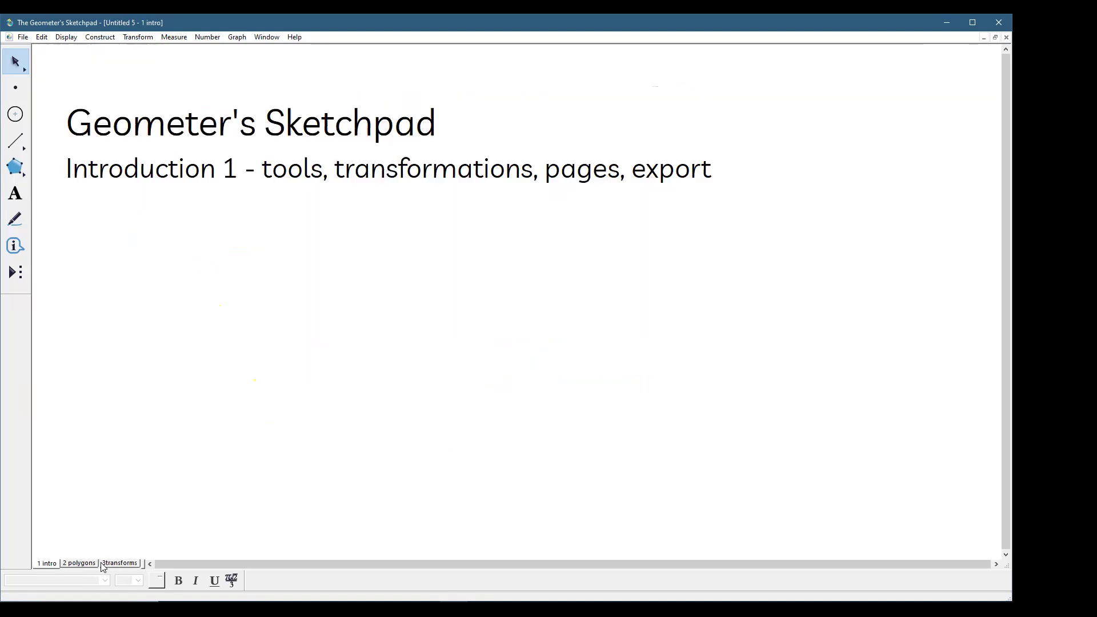
{"action": "left_click", "coordinate": [117, 564]}
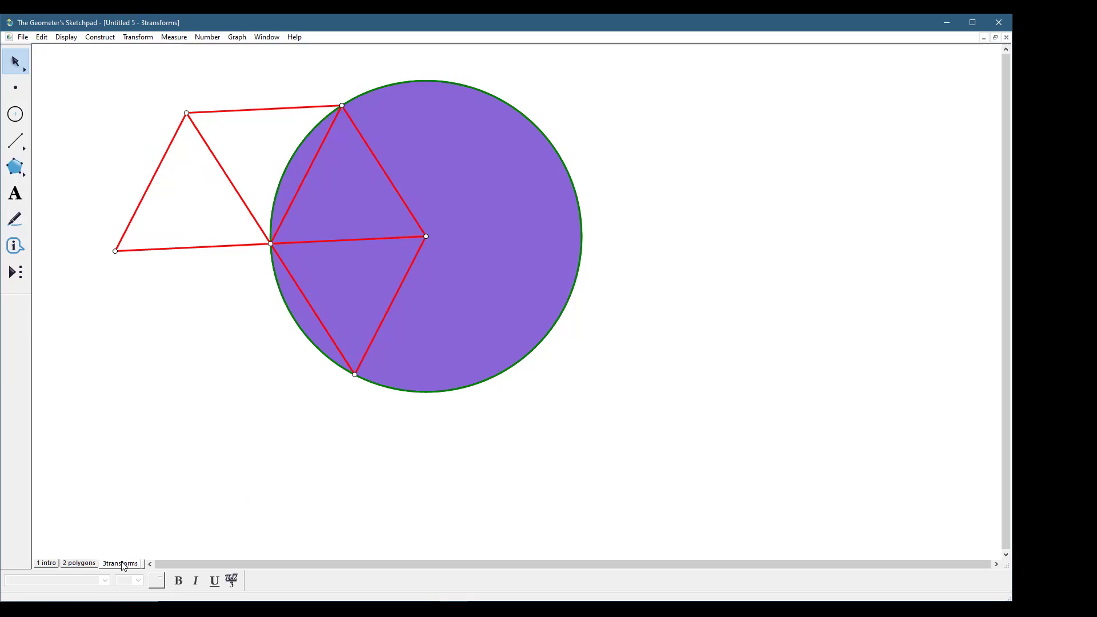
{"action": "left_click", "coordinate": [46, 564]}
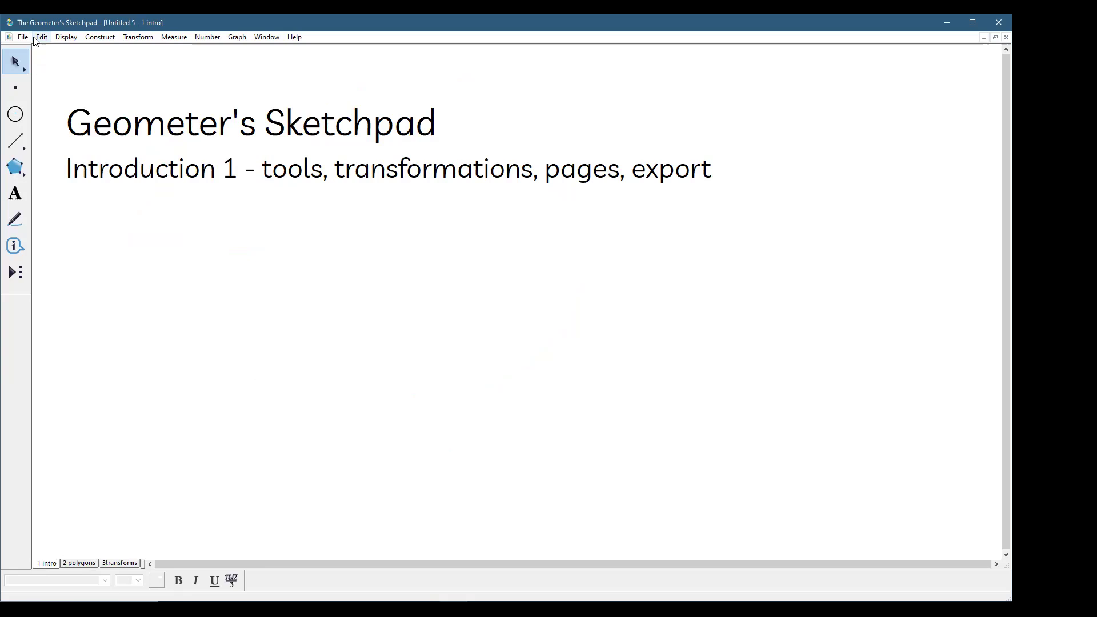
Reopen the document options and rename the page "1 intro" to "Introduction"
{"action": "key", "text": "alt+f"}
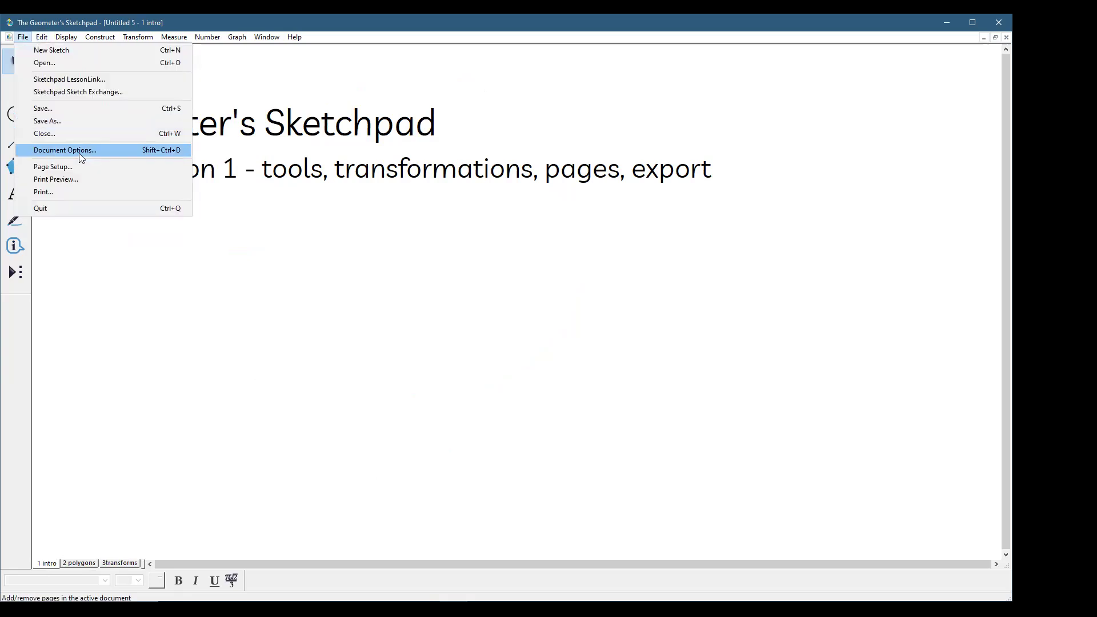
{"action": "left_click", "coordinate": [79, 153]}
{"action": "left_click_drag", "start_coordinate": [438, 179], "coordinate": [375, 179]}
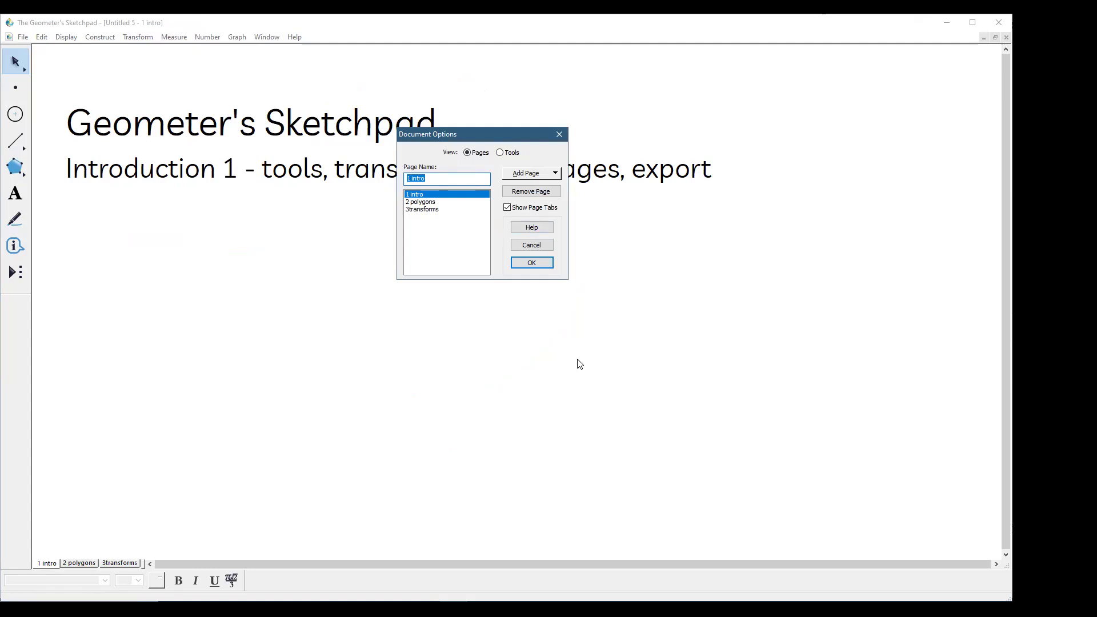
{"action": "type", "text": "Introduction"}
Rename the page "2 polygons" to "Polygons"
{"action": "left_click", "coordinate": [435, 202]}
{"action": "left_click", "coordinate": [443, 174]}
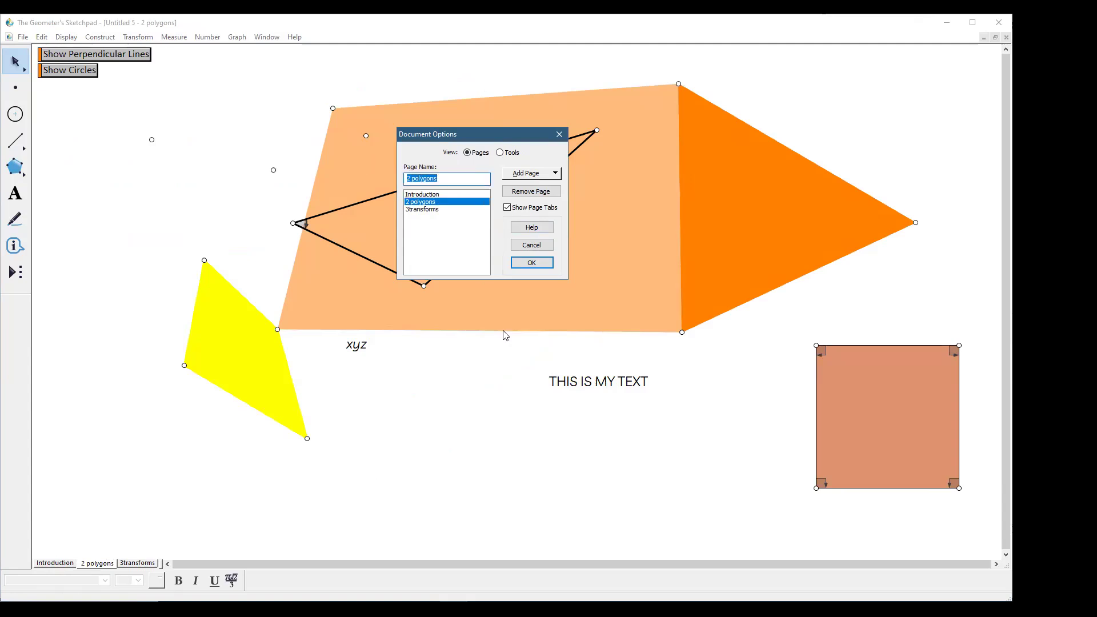
{"action": "type", "text": "Polygons"}
Rename the page "3transforms" to "Transformations" and apply the new page names
{"action": "left_click", "coordinate": [444, 214]}
{"action": "double_click", "coordinate": [448, 176]}
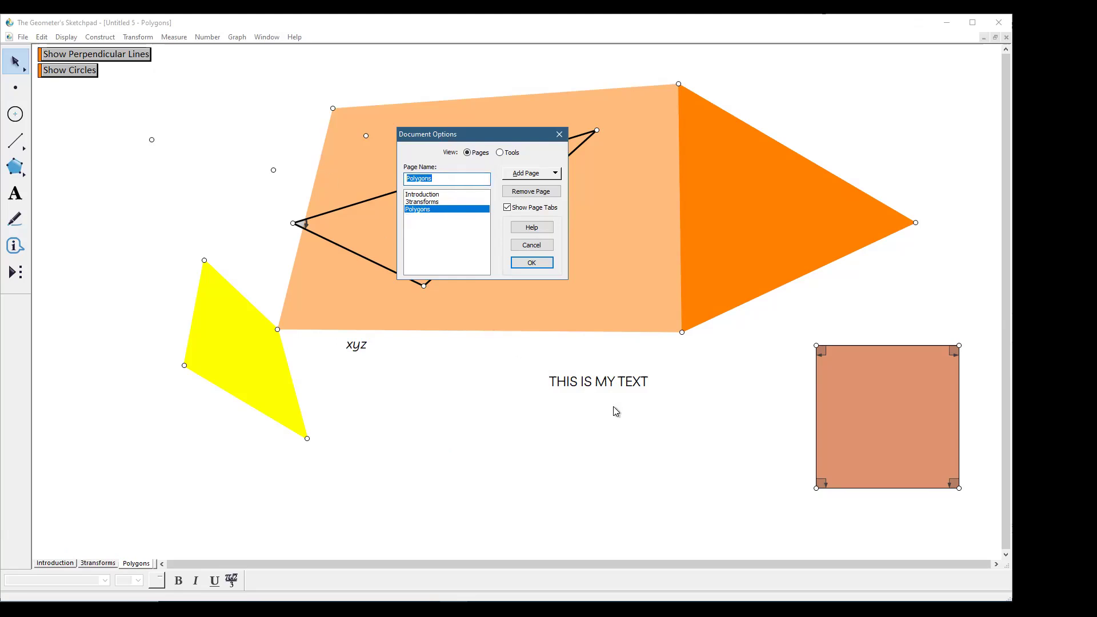
{"action": "left_click", "coordinate": [424, 203]}
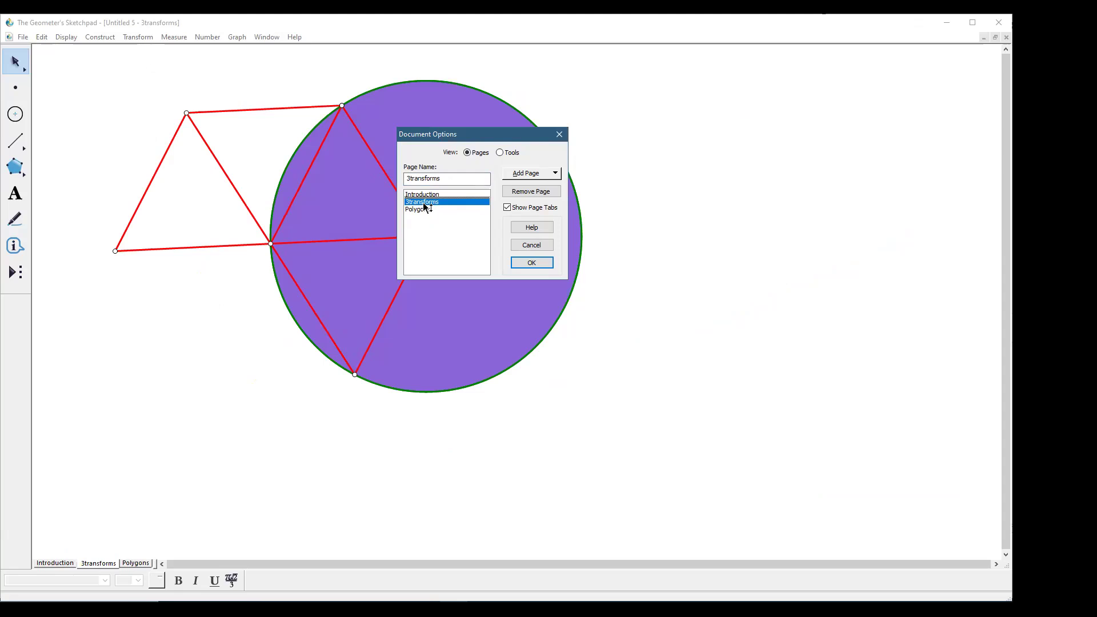
{"action": "left_click_drag", "start_coordinate": [444, 178], "coordinate": [319, 160]}
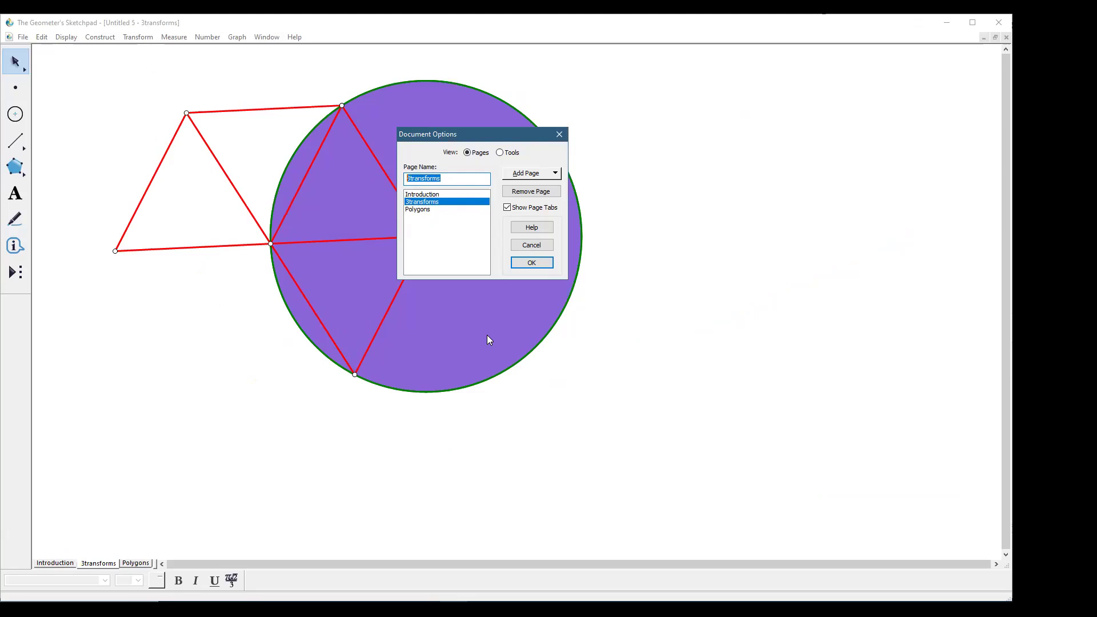
{"action": "type", "text": "Transformations"}
{"action": "left_click", "coordinate": [433, 210]}
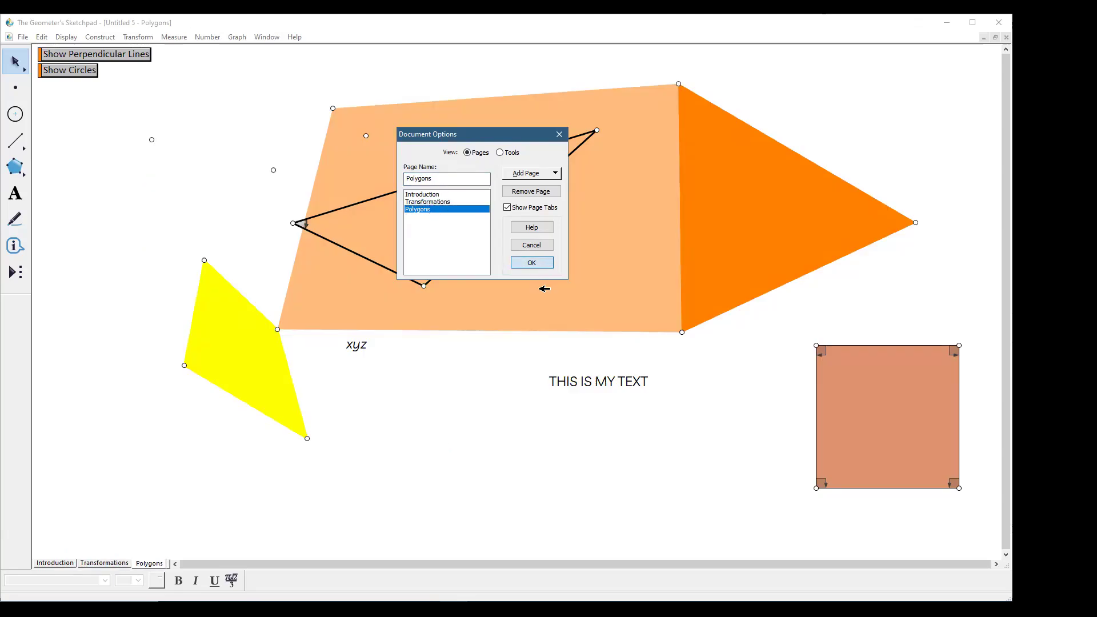
{"action": "key", "text": "Return"}
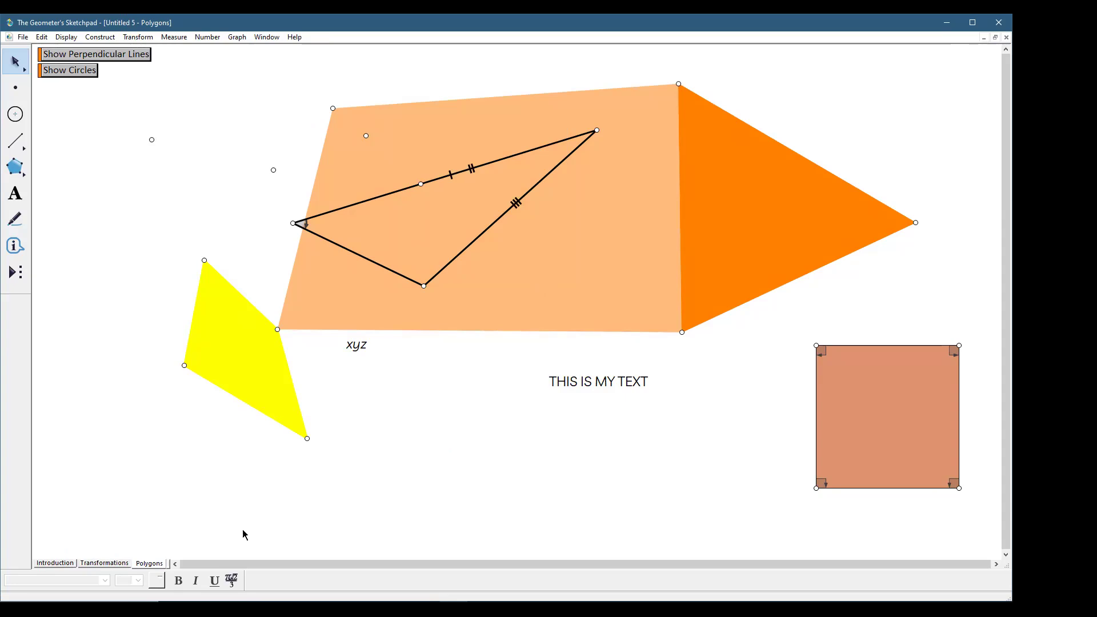
Reorder the document's pages so that Transformations comes after Polygons, and apply the new order
{"action": "left_click", "coordinate": [27, 38]}
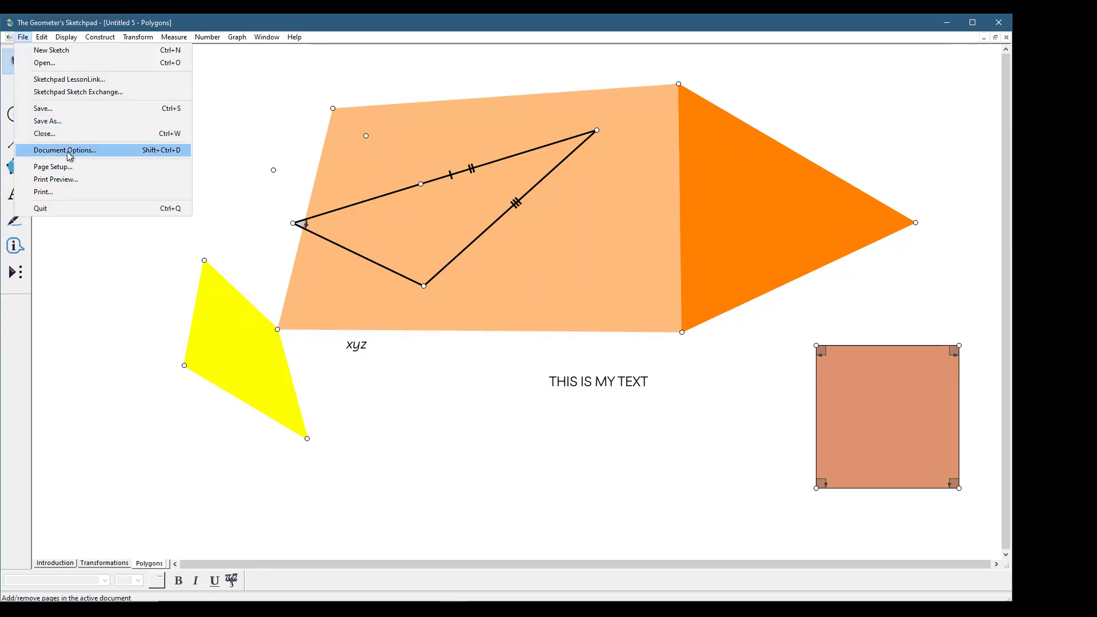
{"action": "left_click", "coordinate": [68, 155]}
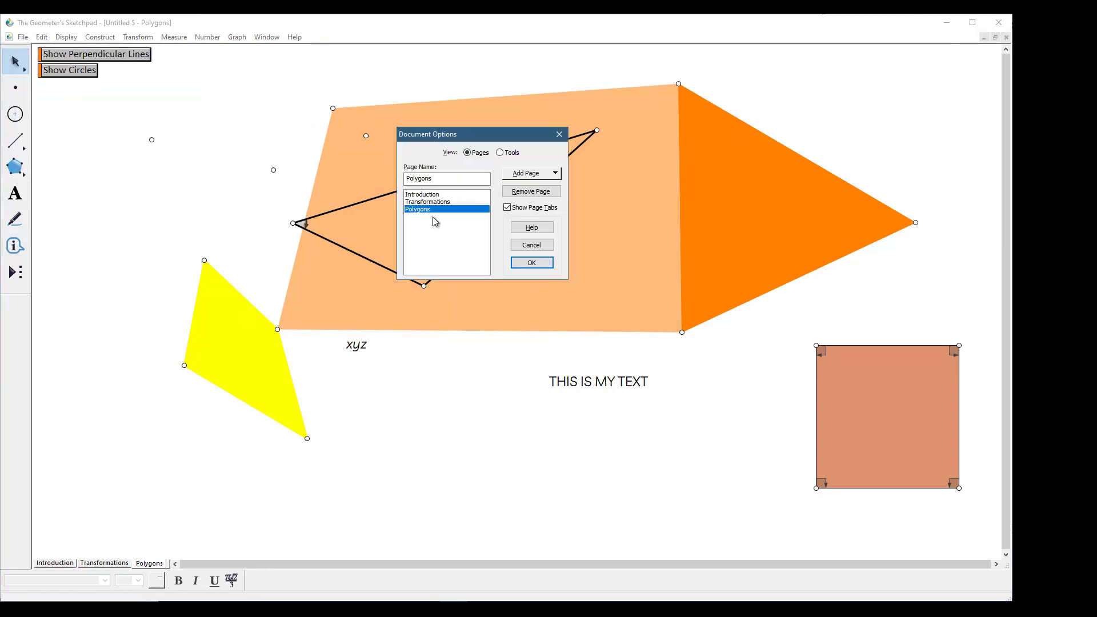
{"action": "left_click_drag", "start_coordinate": [426, 200], "coordinate": [428, 220]}
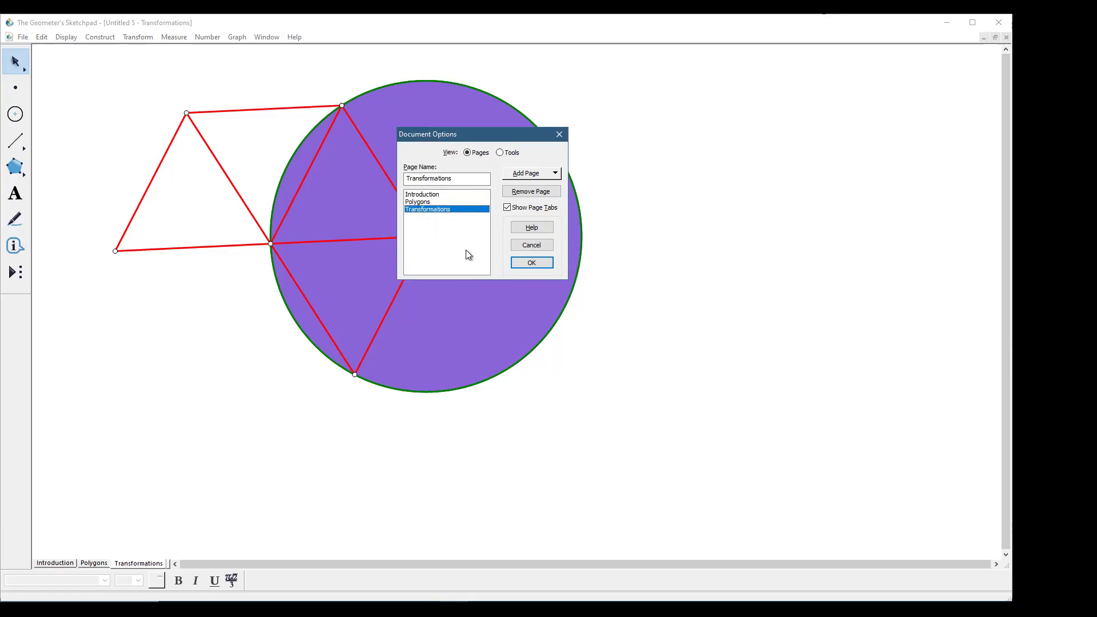
{"action": "left_click", "coordinate": [531, 263]}
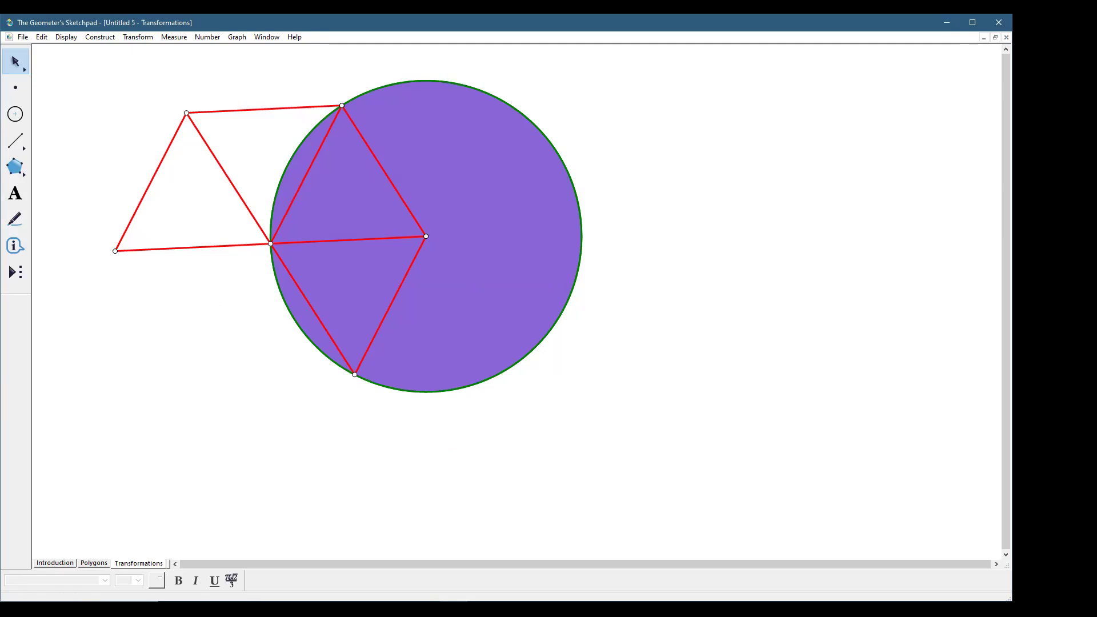
Move the leftmost triangle vertex slightly outward to enlarge the linked triangles and circle, and clear the selection
{"action": "mouse_move", "coordinate": [116, 251]}
{"action": "left_mouse_down"}
{"action": "mouse_move", "coordinate": [130, 291]}
{"action": "mouse_move", "coordinate": [133, 267]}
{"action": "mouse_move", "coordinate": [112, 249]}
{"action": "left_mouse_up"}
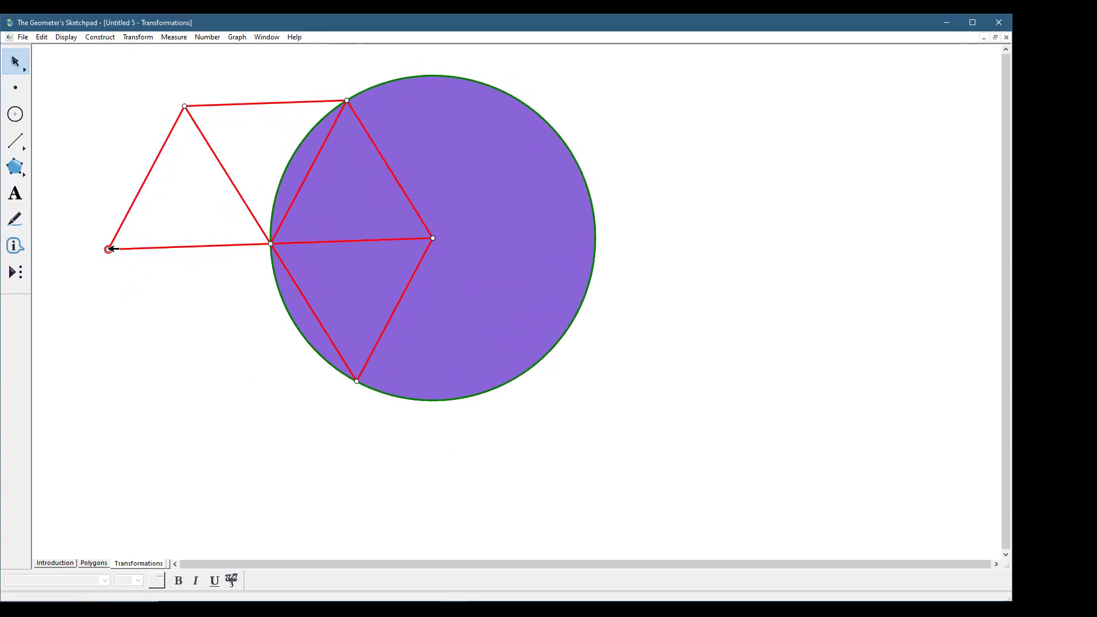
{"action": "left_click", "coordinate": [668, 281]}
Look at the Polygons page, return to the Transformations page and review the available transformation commands
{"action": "left_click", "coordinate": [94, 564]}
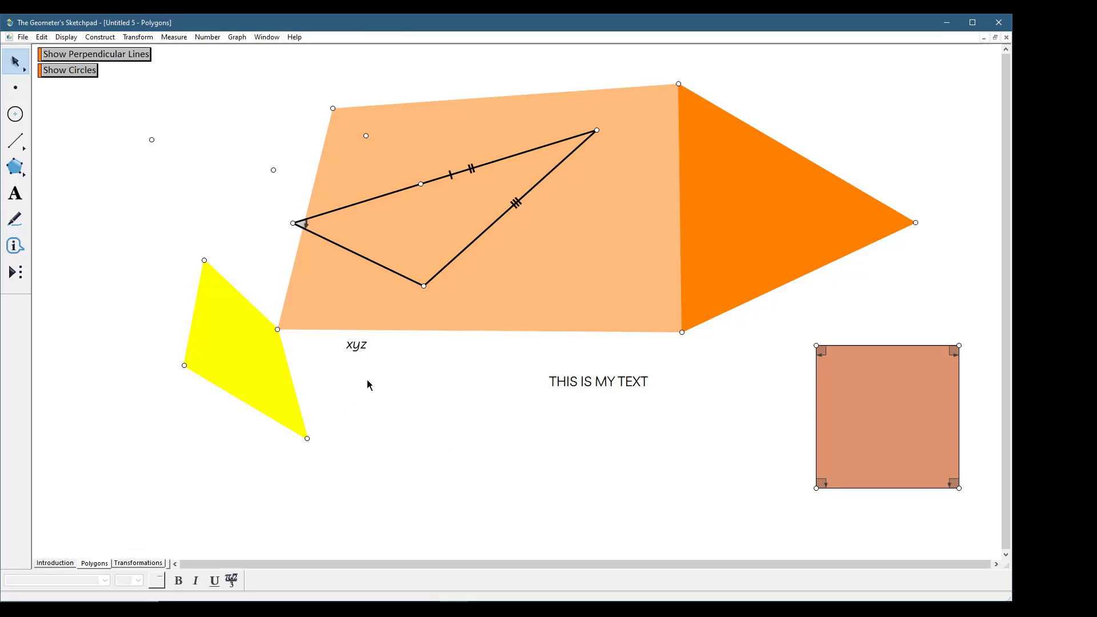
{"action": "left_click", "coordinate": [138, 563]}
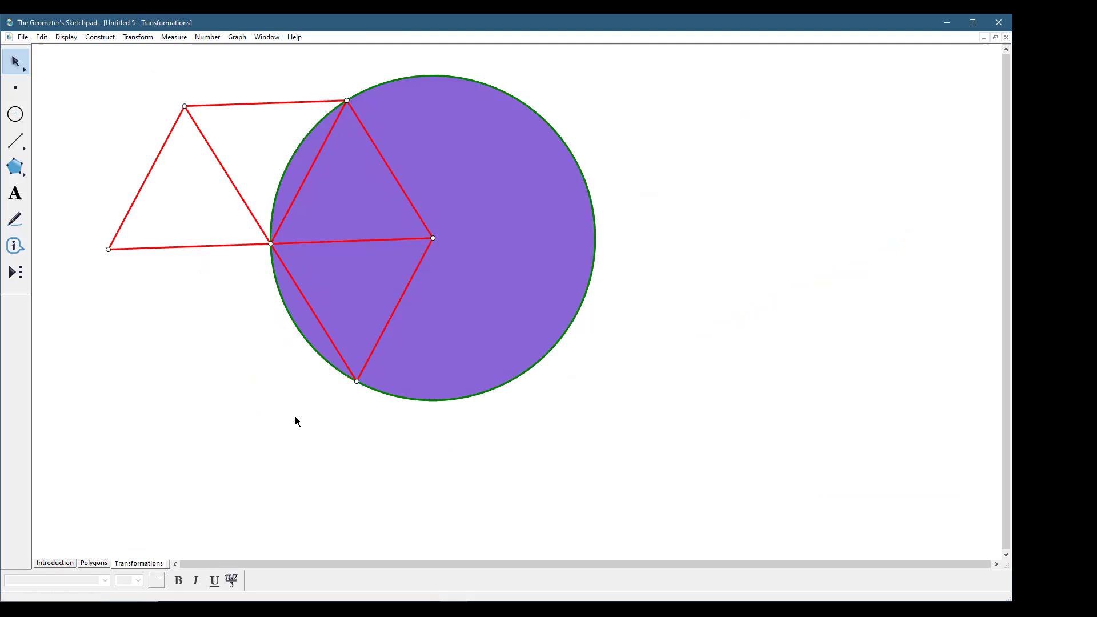
{"action": "left_click", "coordinate": [139, 37]}
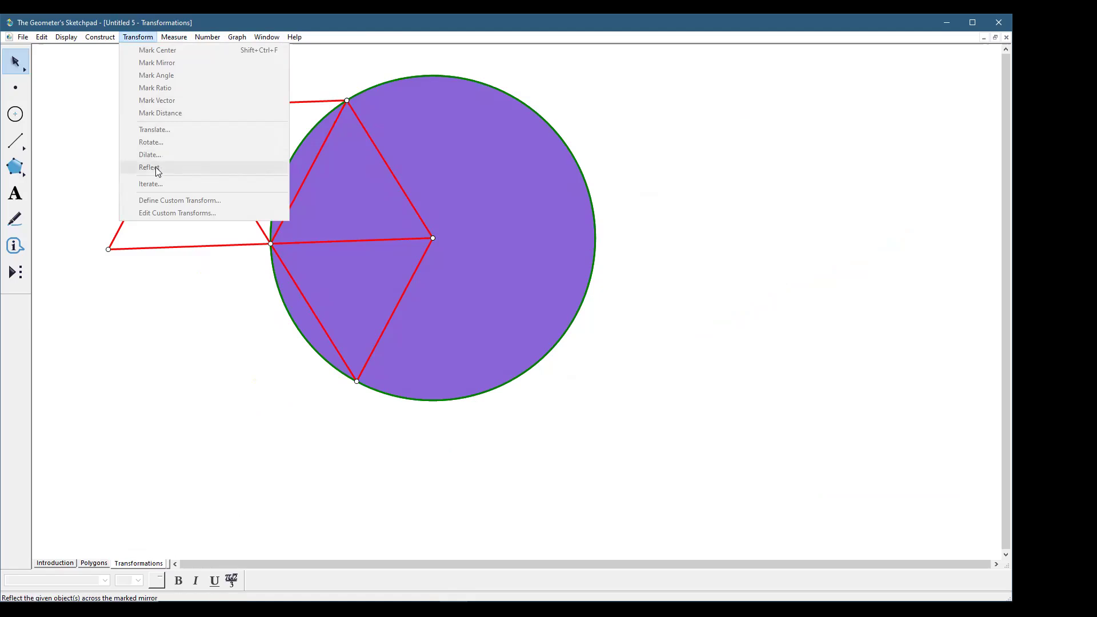
{"action": "left_click", "coordinate": [196, 301]}
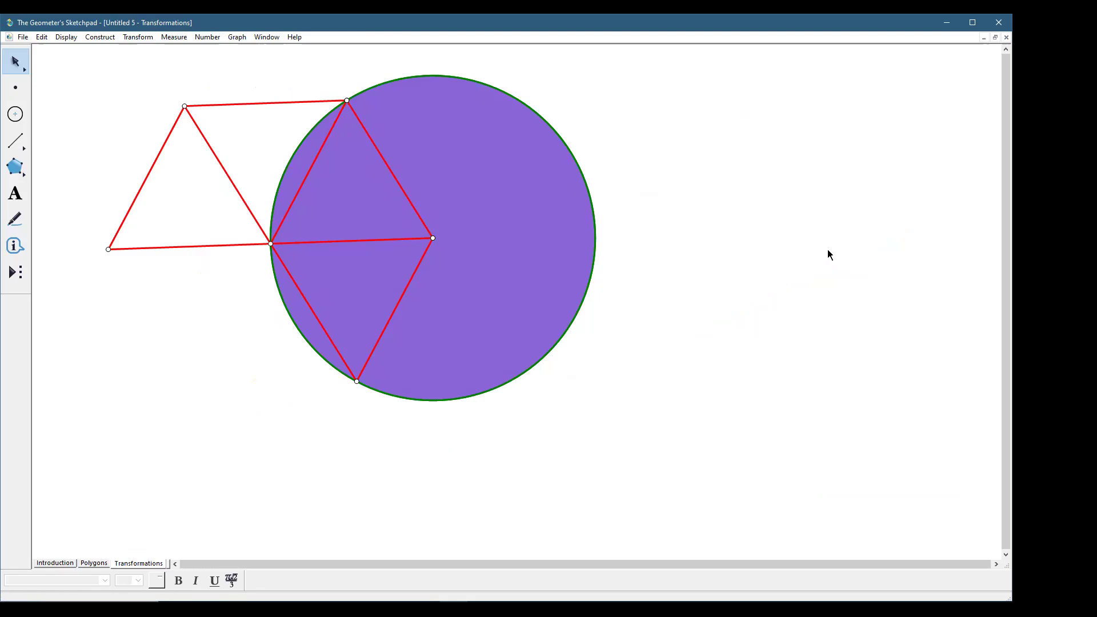